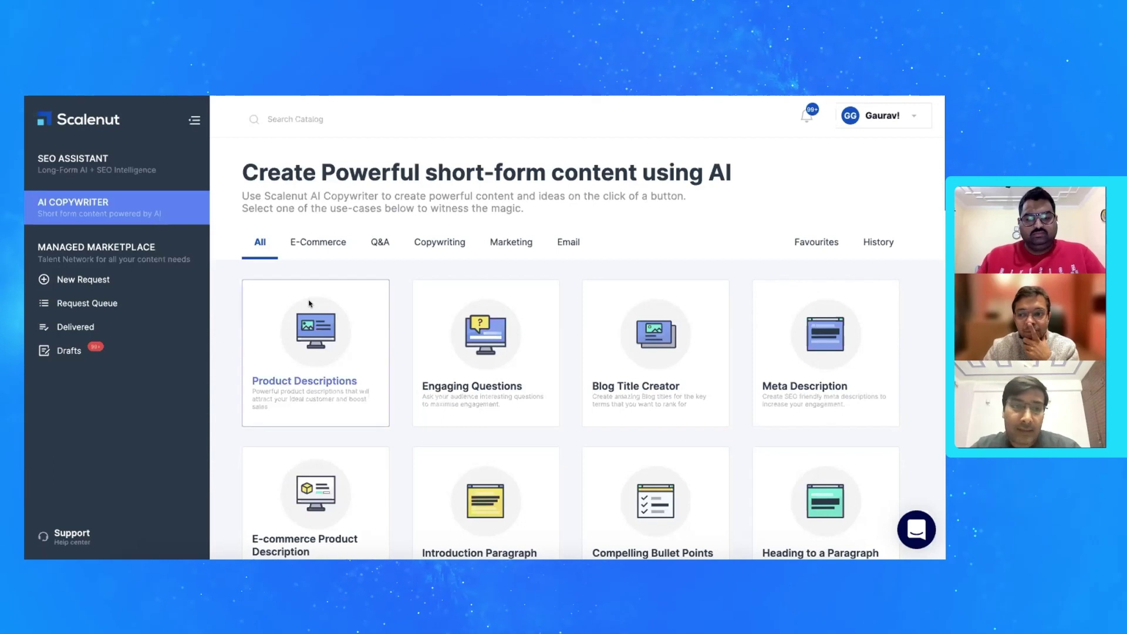
Browse the short-form content use cases in the E-Commerce, Q&A and Copywriting categories
scroll(222, 324, "down", 1)
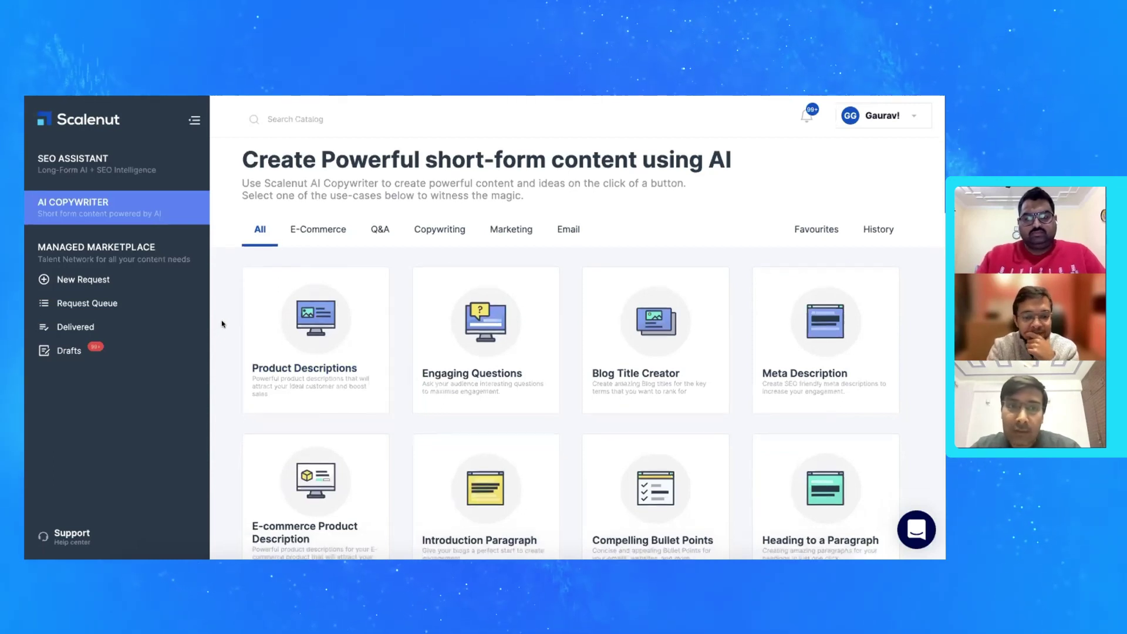
left_click(320, 235)
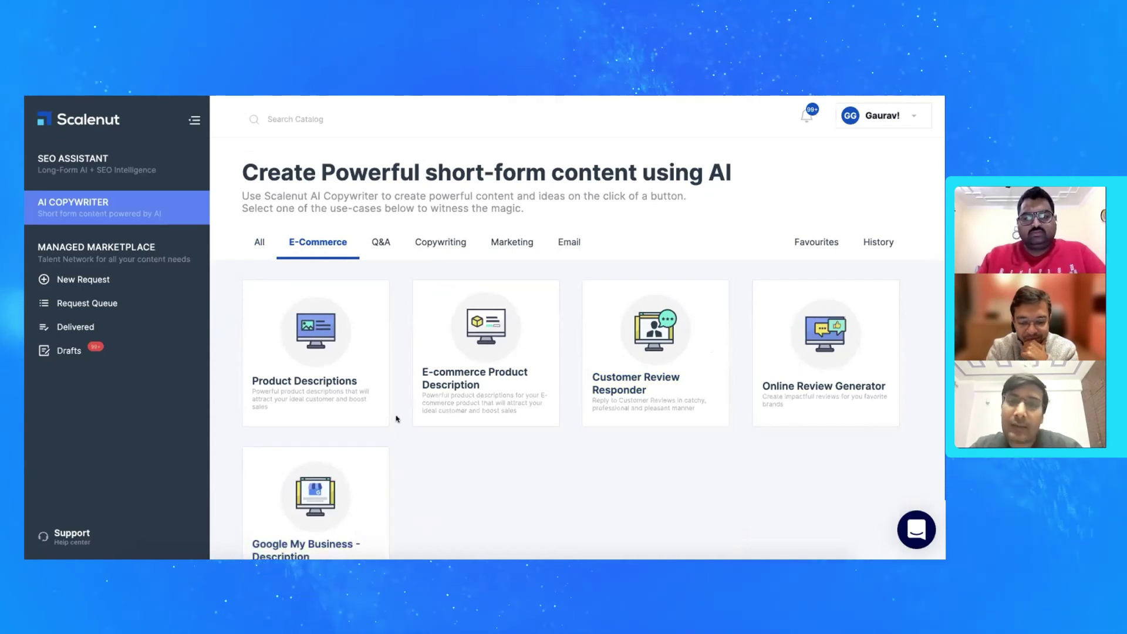
left_click(374, 243)
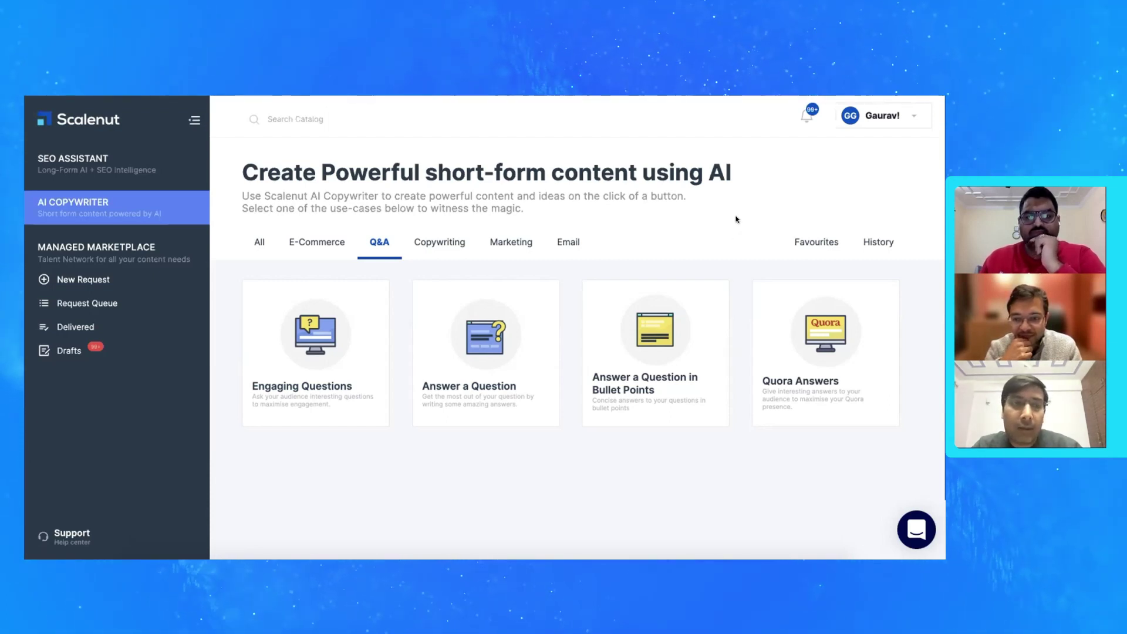
left_click(431, 243)
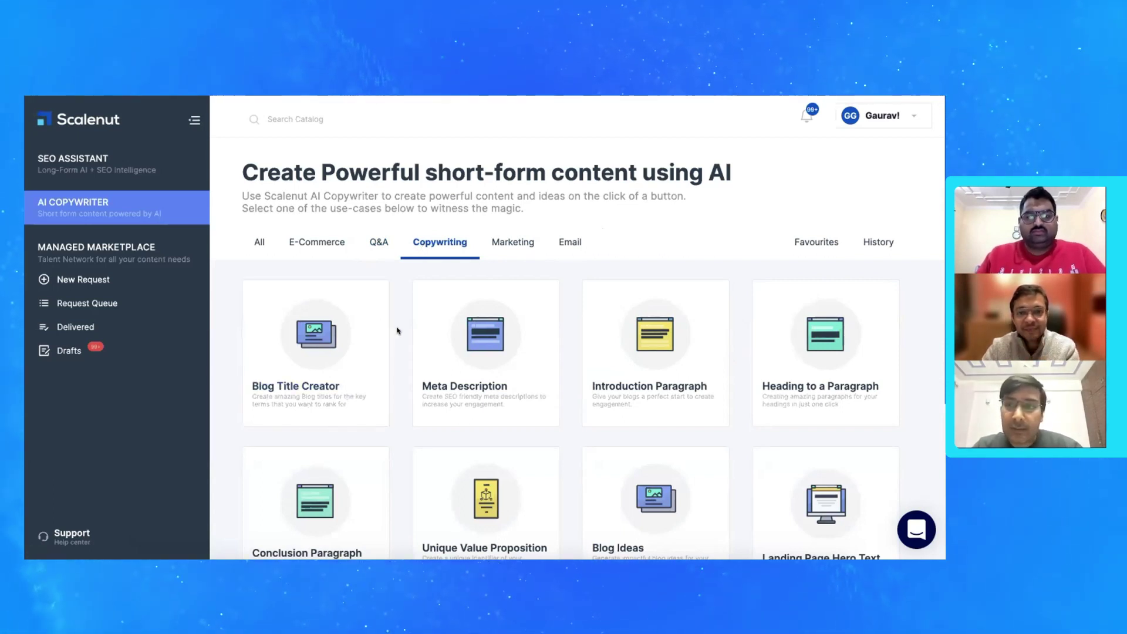
scroll(396, 331, "down", 2)
scroll(397, 331, "down", 3)
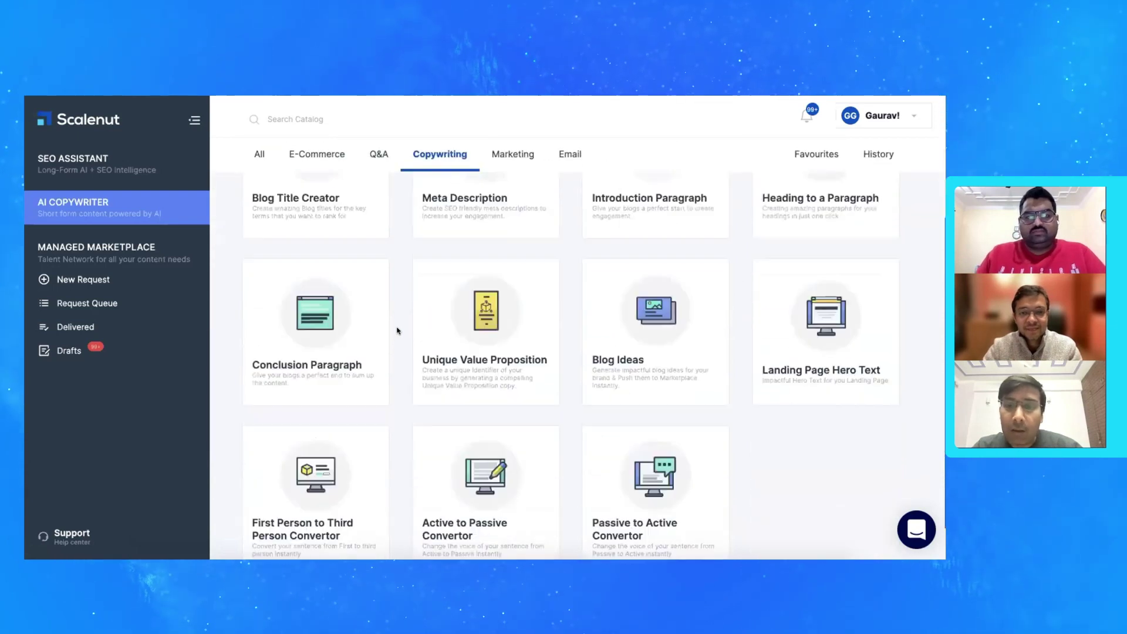
scroll(397, 330, "up", 1)
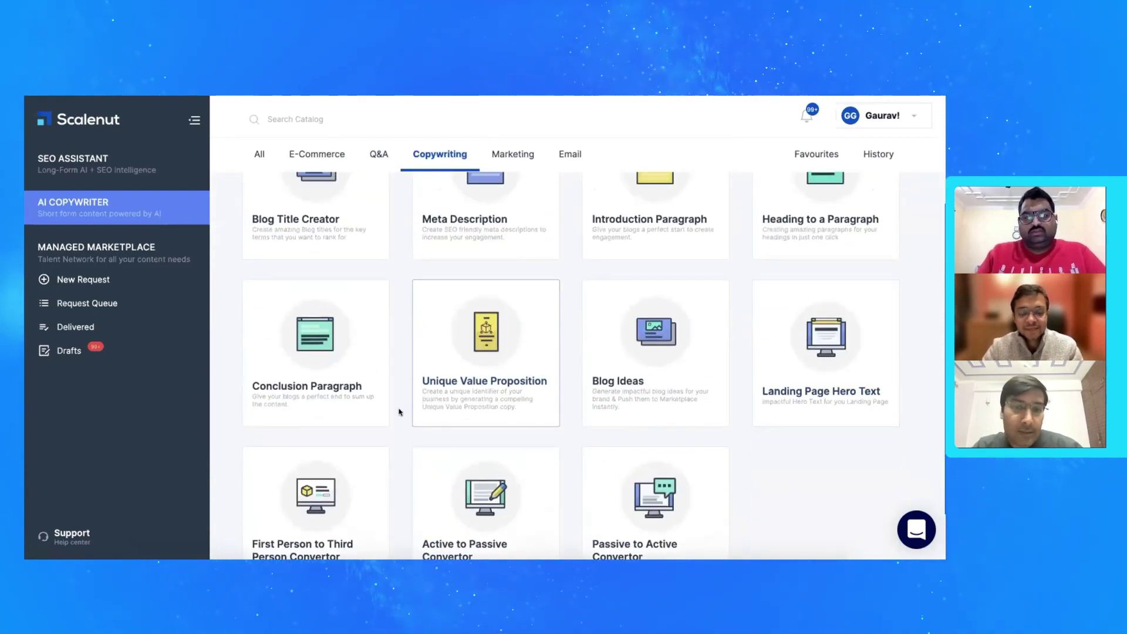
scroll(401, 412, "down", 1)
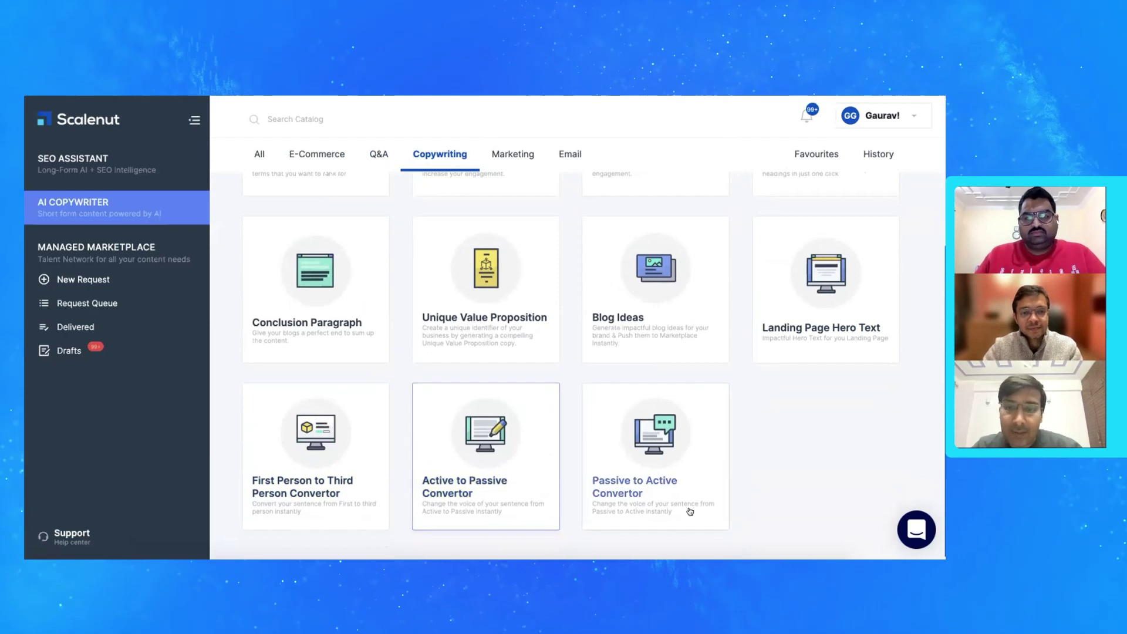
scroll(398, 445, "up", 1)
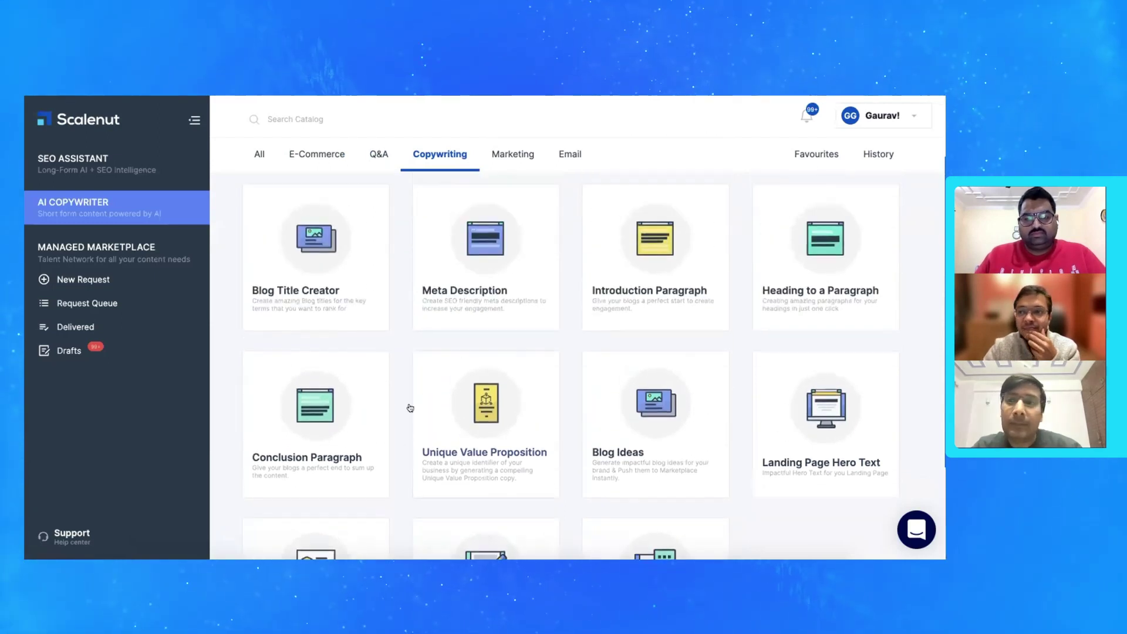
Look through the Marketing use cases, including the ad and video templates, and those in the Email category
left_click(493, 152)
scroll(353, 422, "up", 1)
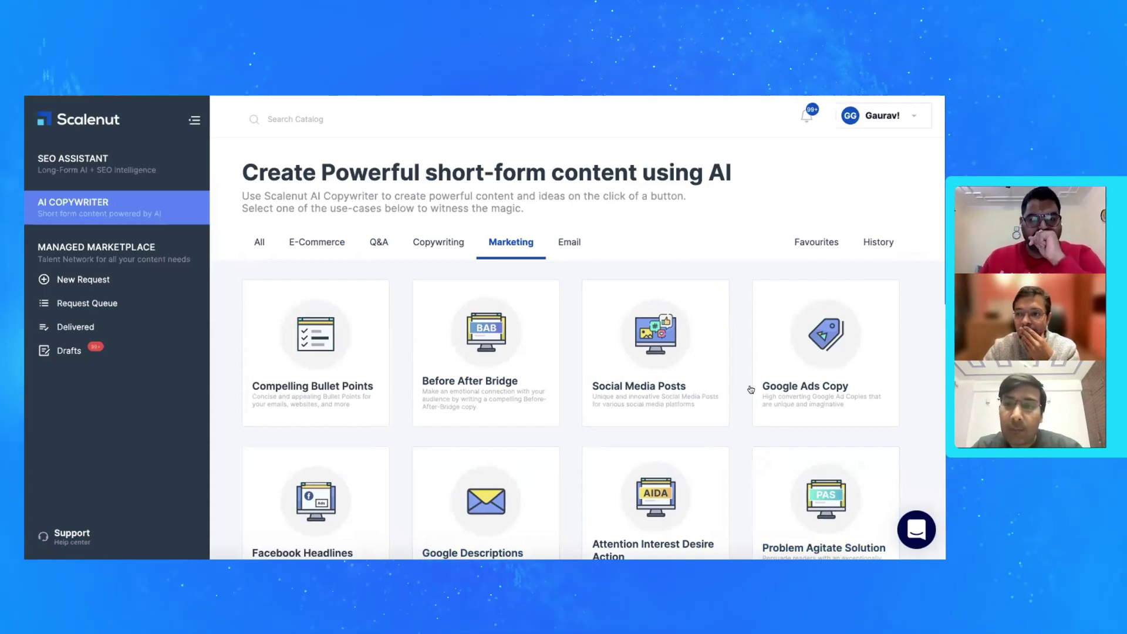
scroll(754, 421, "down", 6)
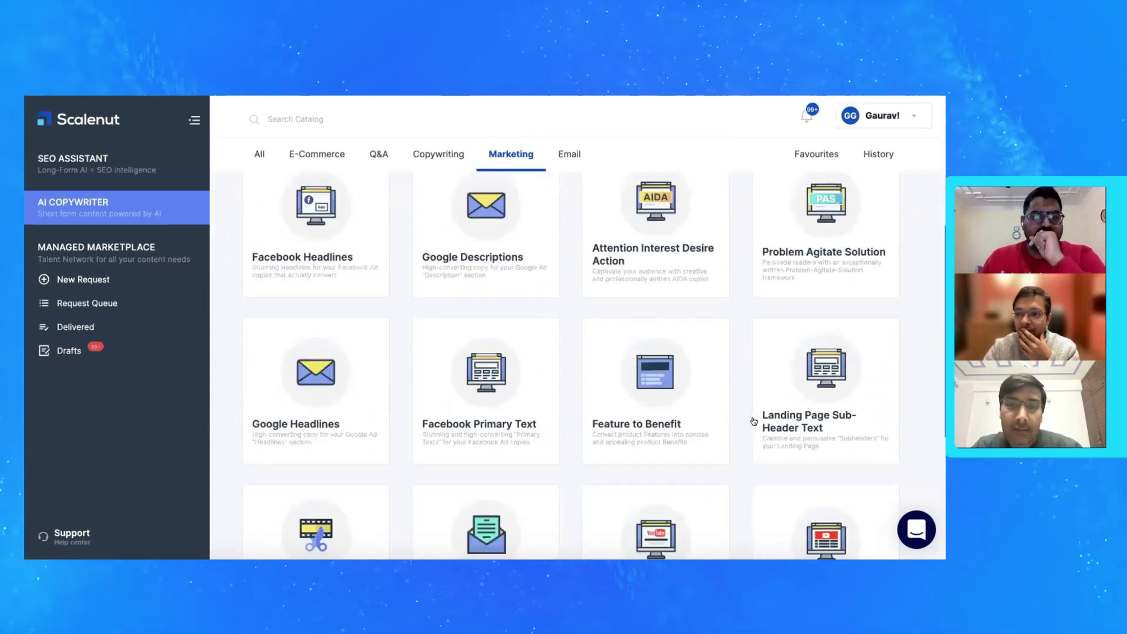
scroll(755, 423, "down", 2)
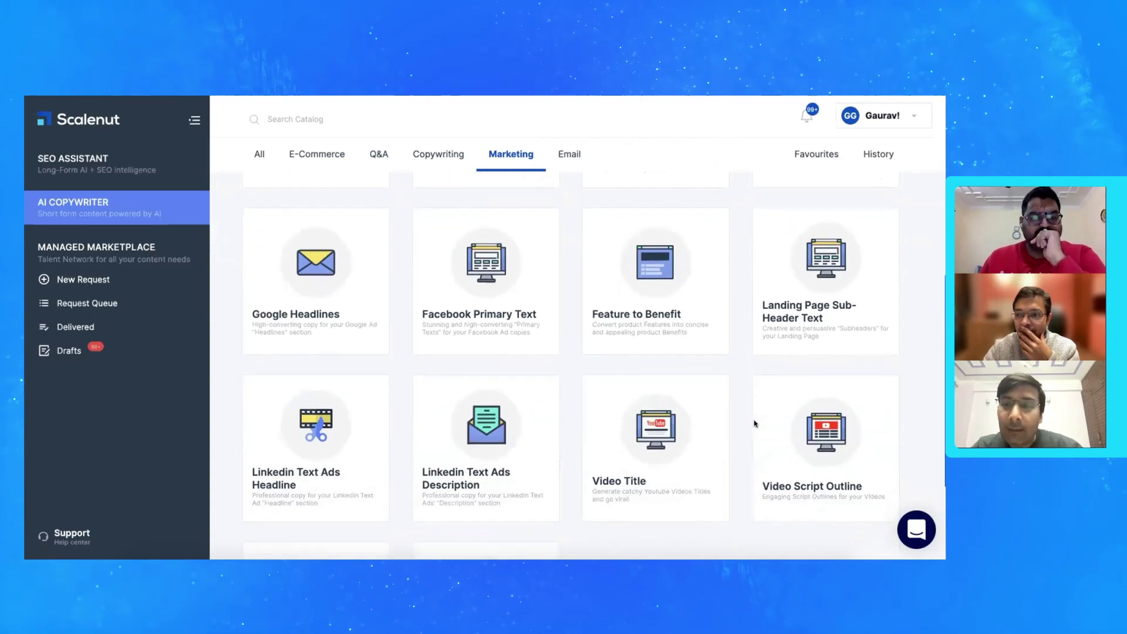
scroll(748, 467, "down", 1)
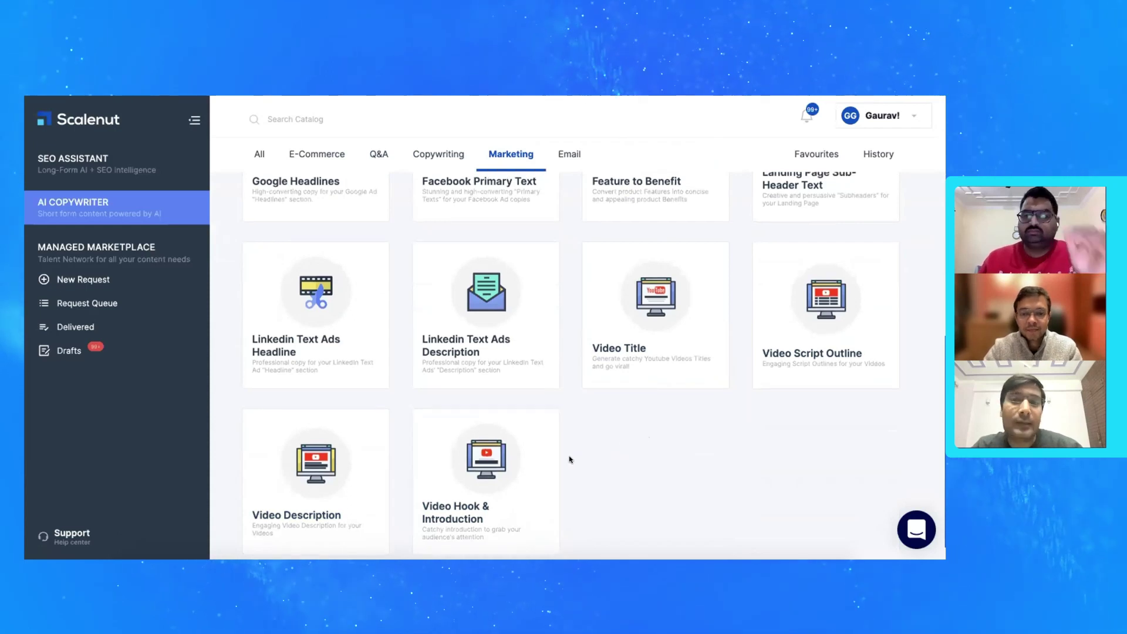
scroll(570, 422, "up", 5)
left_click(569, 243)
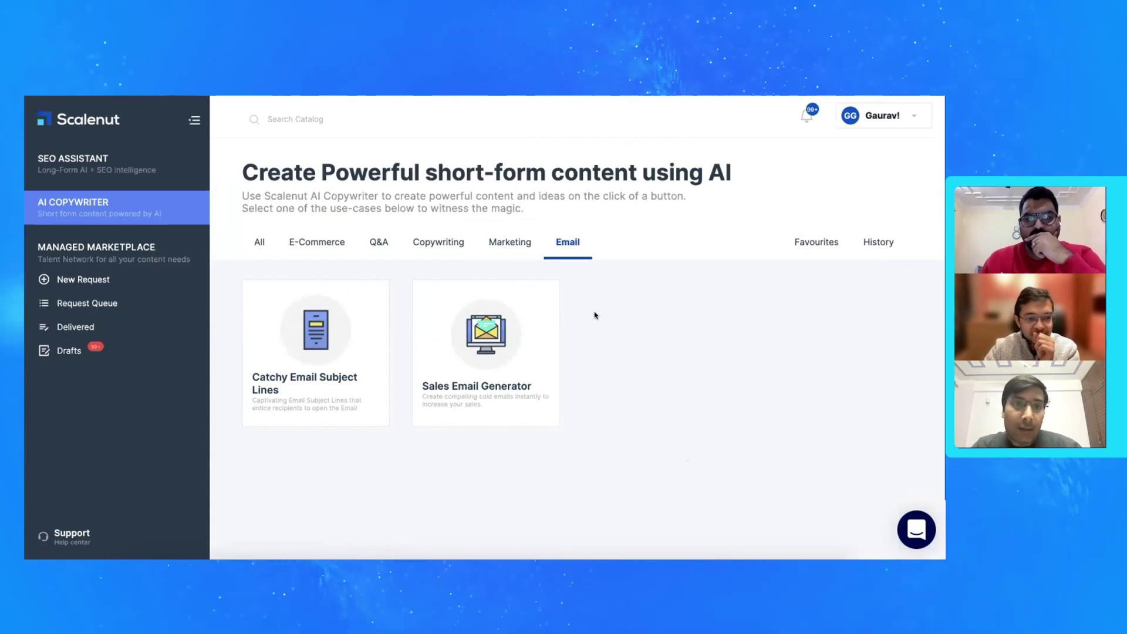
Open the Attention Interest Desire Action use case from the Marketing category
left_click(510, 244)
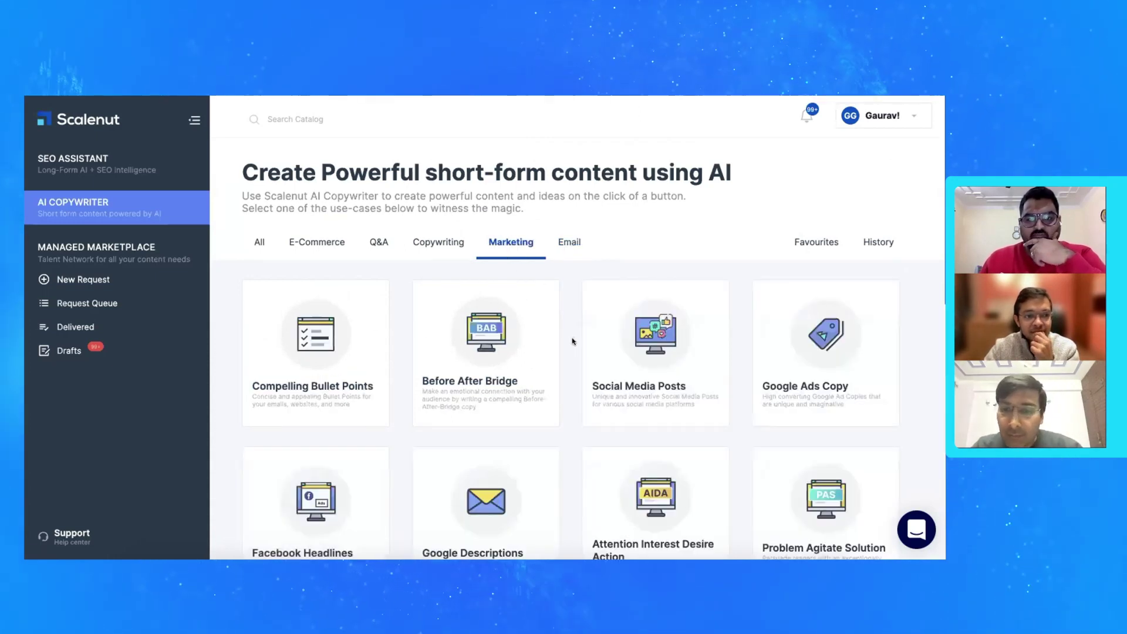
scroll(574, 341, "down", 2)
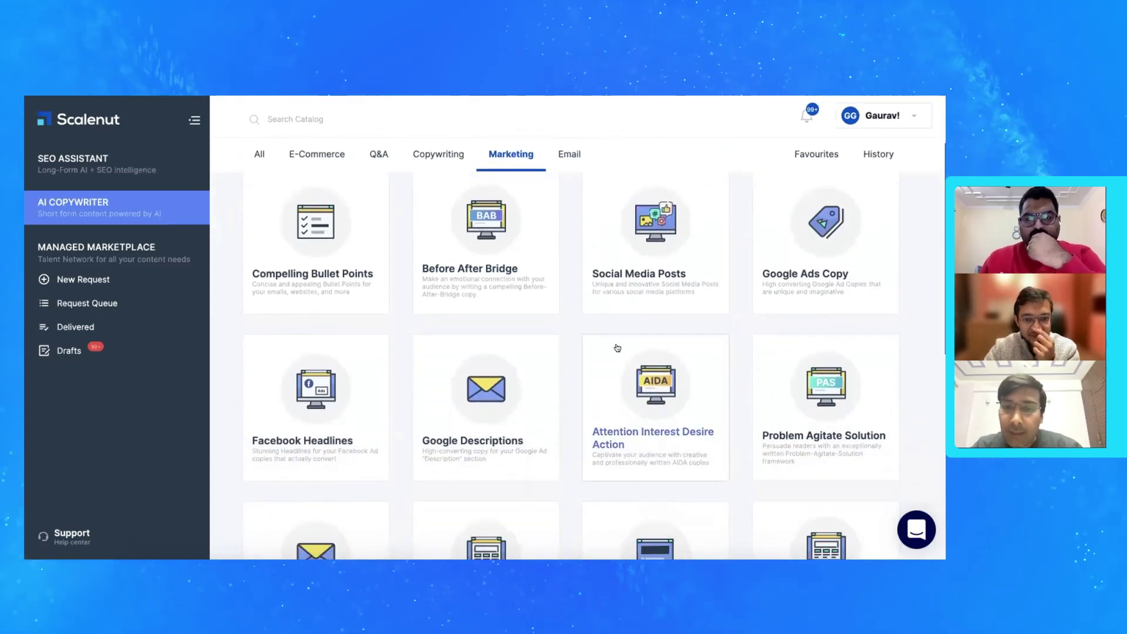
left_click(617, 348)
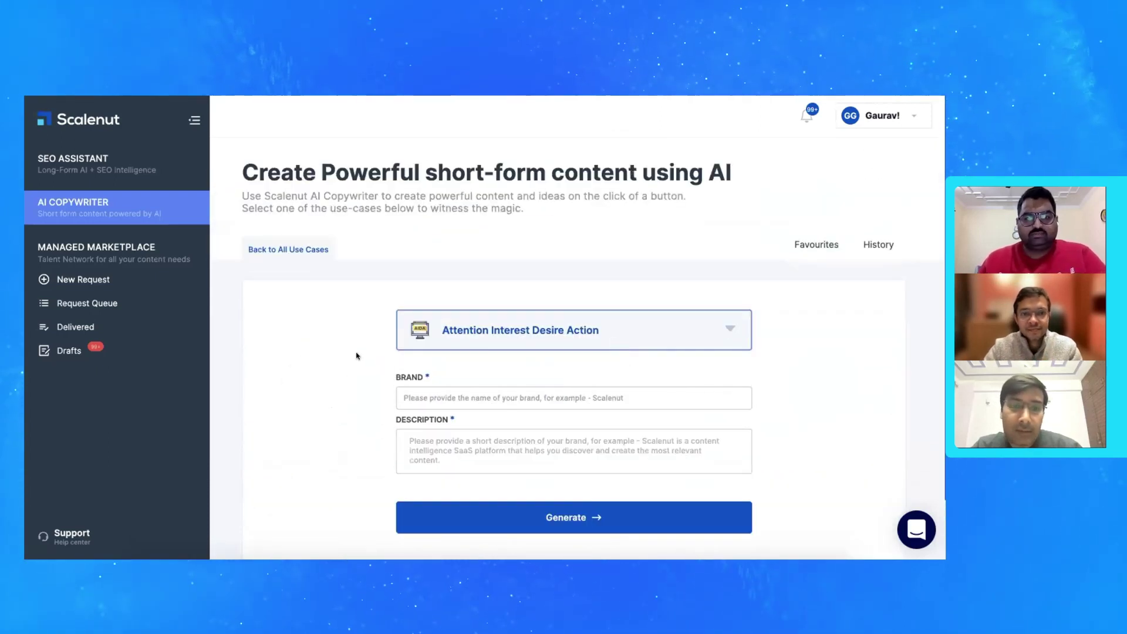
Enter SN as the brand for the Attention Interest Desire Action copy
scroll(356, 356, "down", 1)
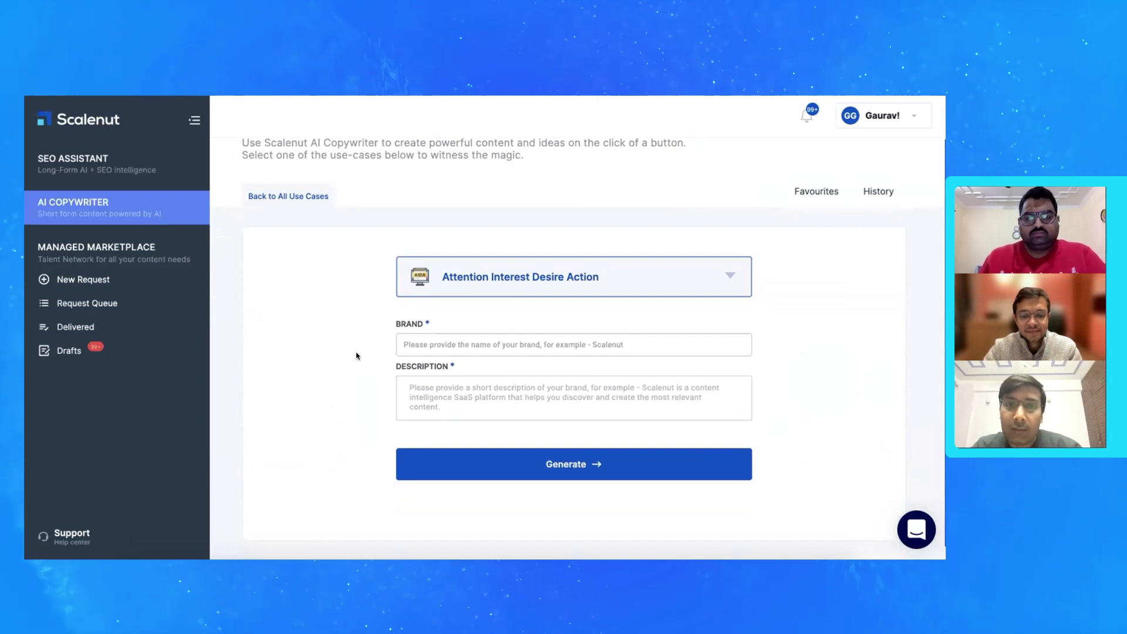
left_click(517, 344)
type("S")
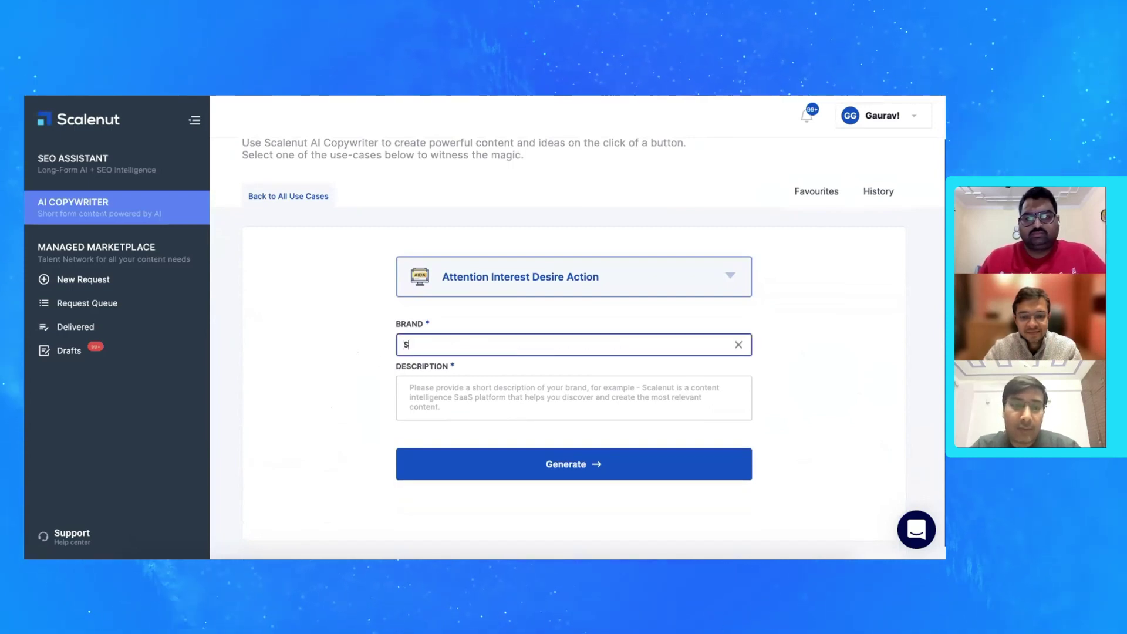
type("N")
left_click(364, 405)
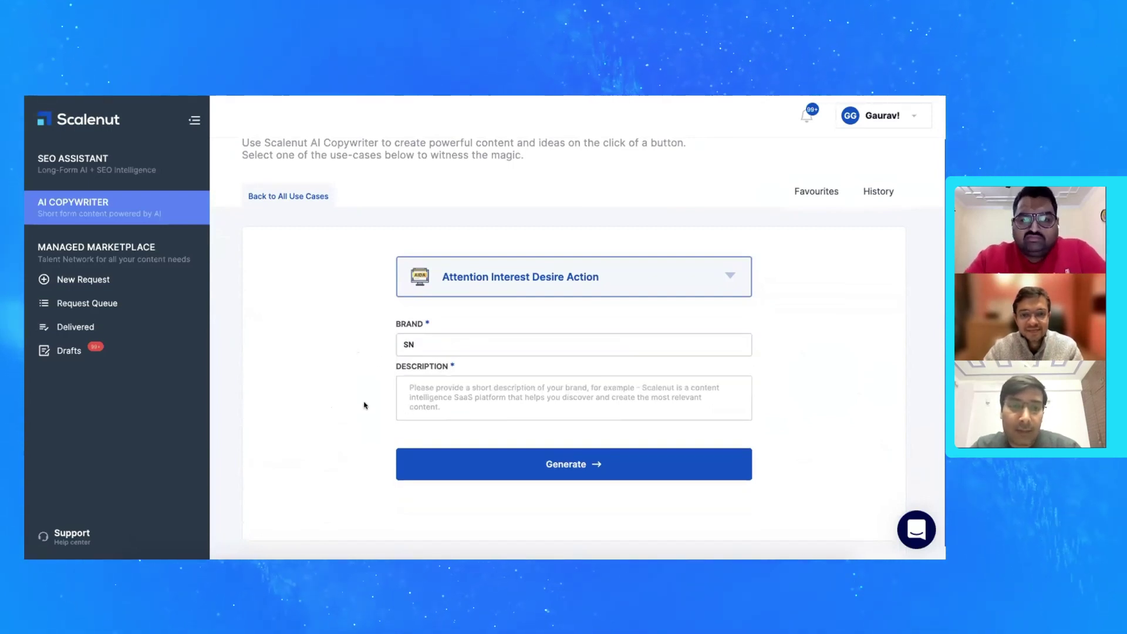
left_click(442, 393)
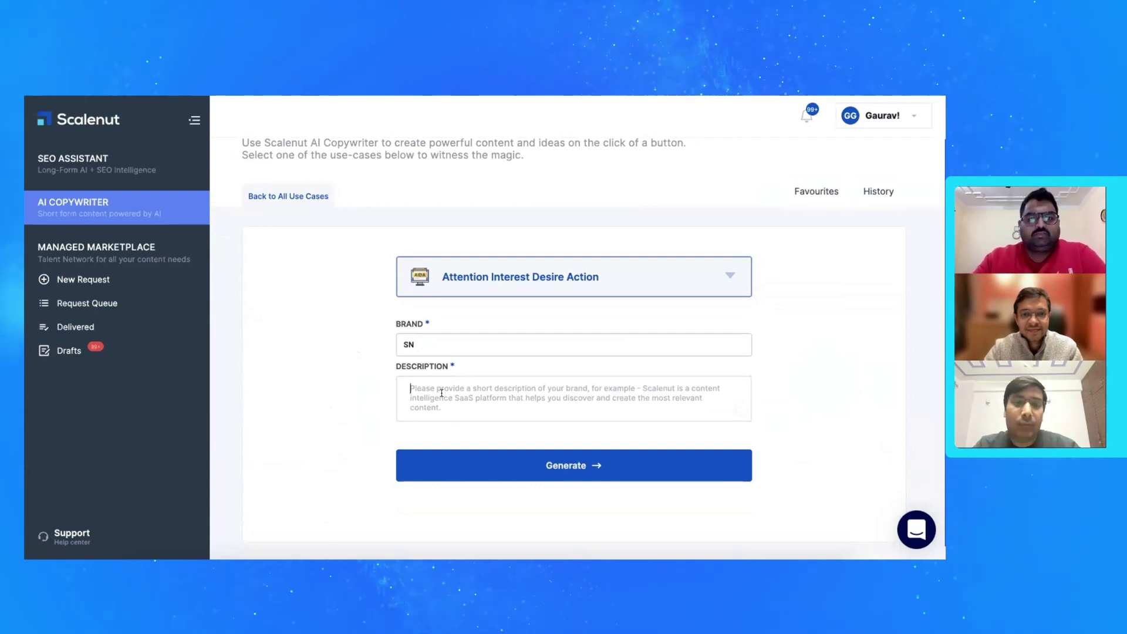
type("AI Copywriter and")
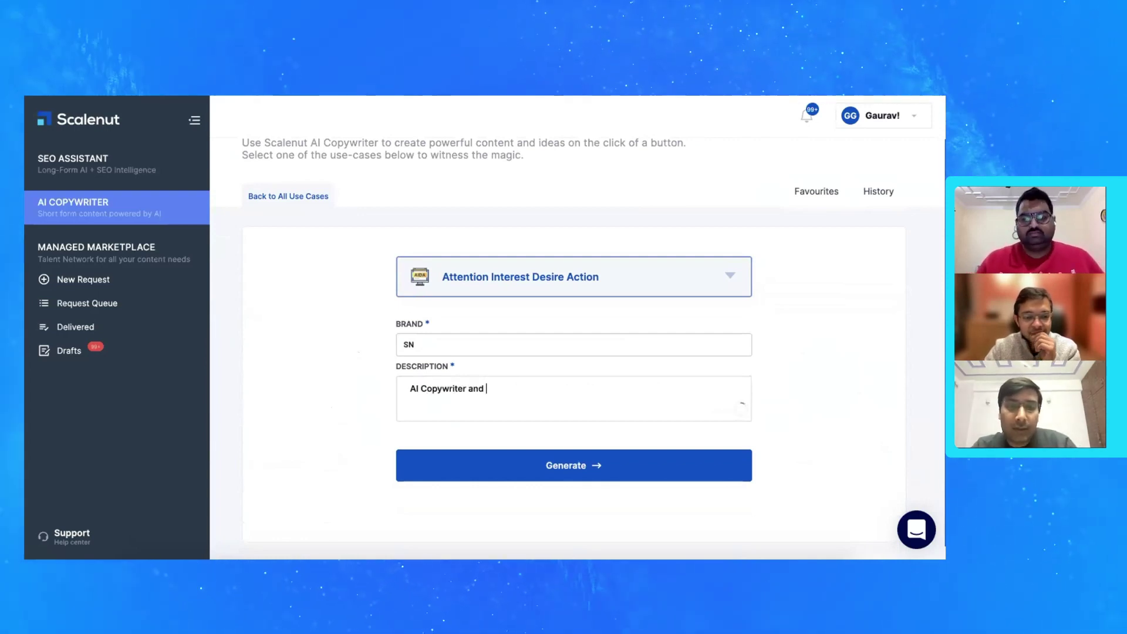
type(" SEO Res")
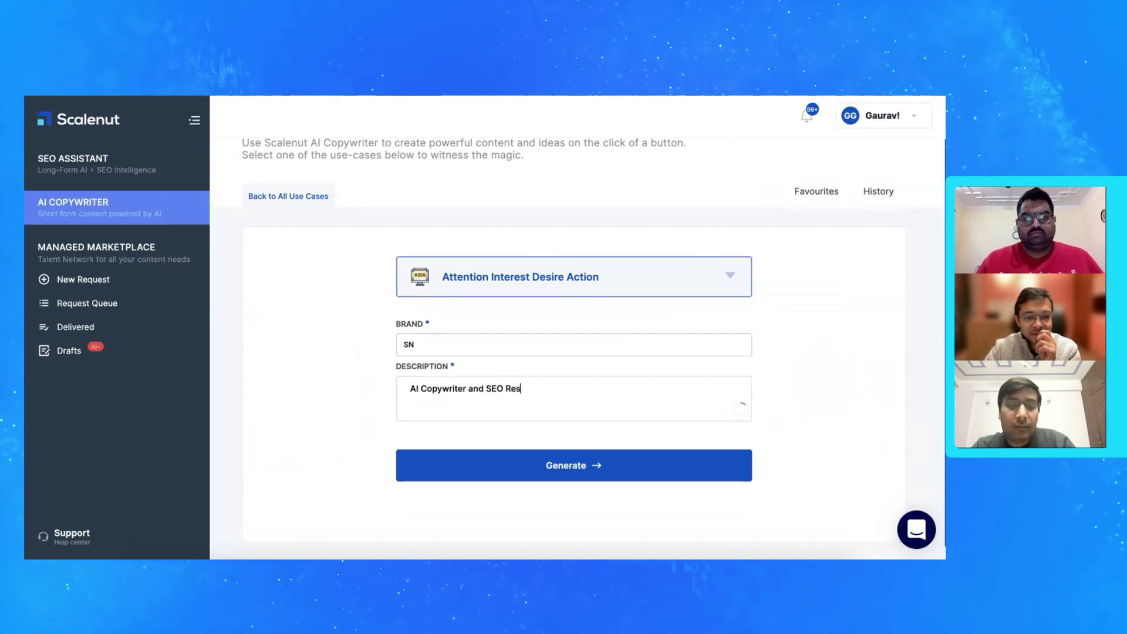
type("earch. ")
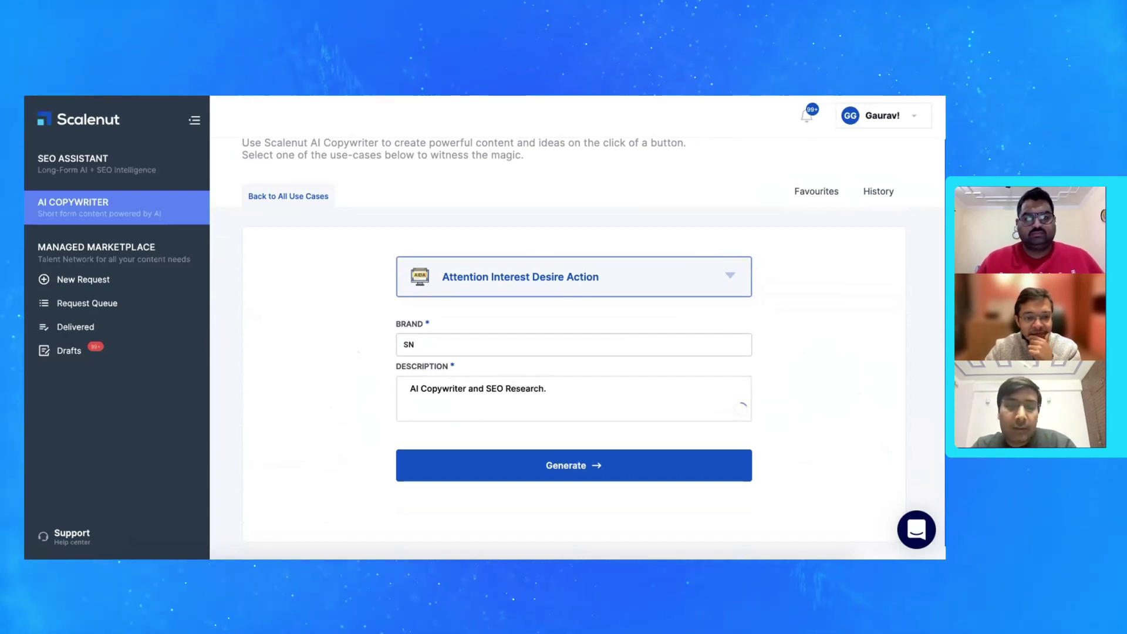
type("Invite")
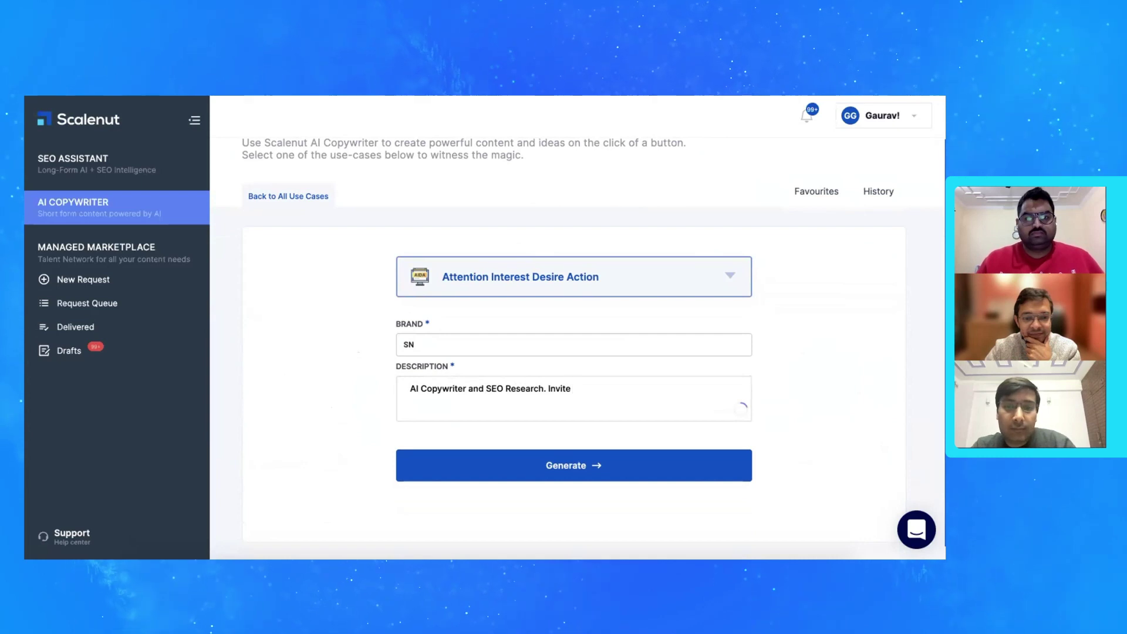
type(" user")
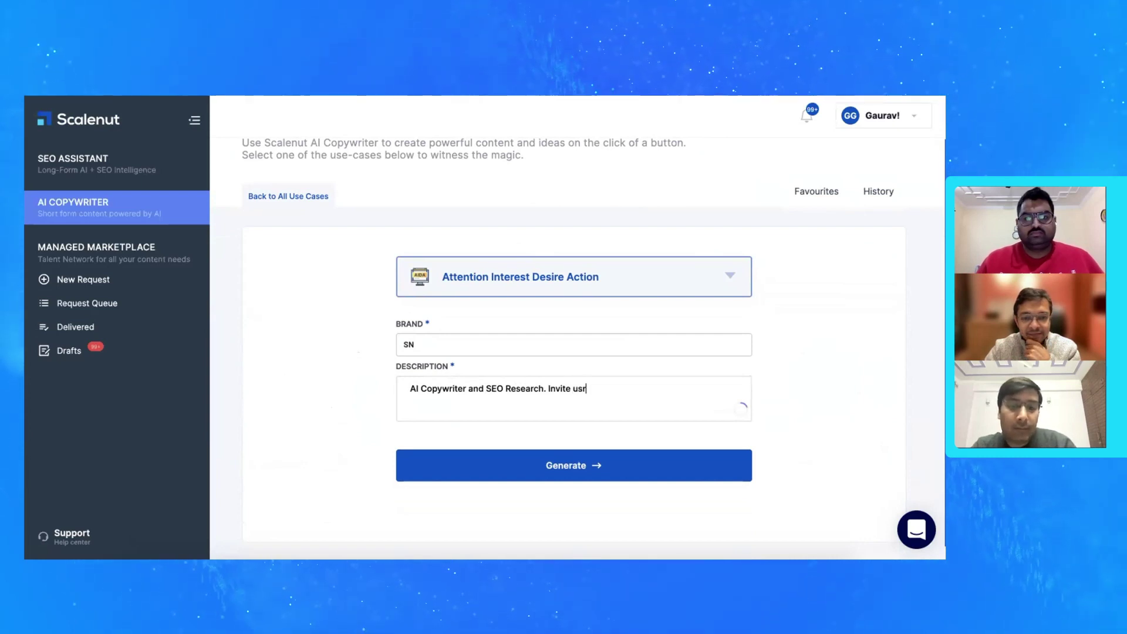
type("s for the webinar.")
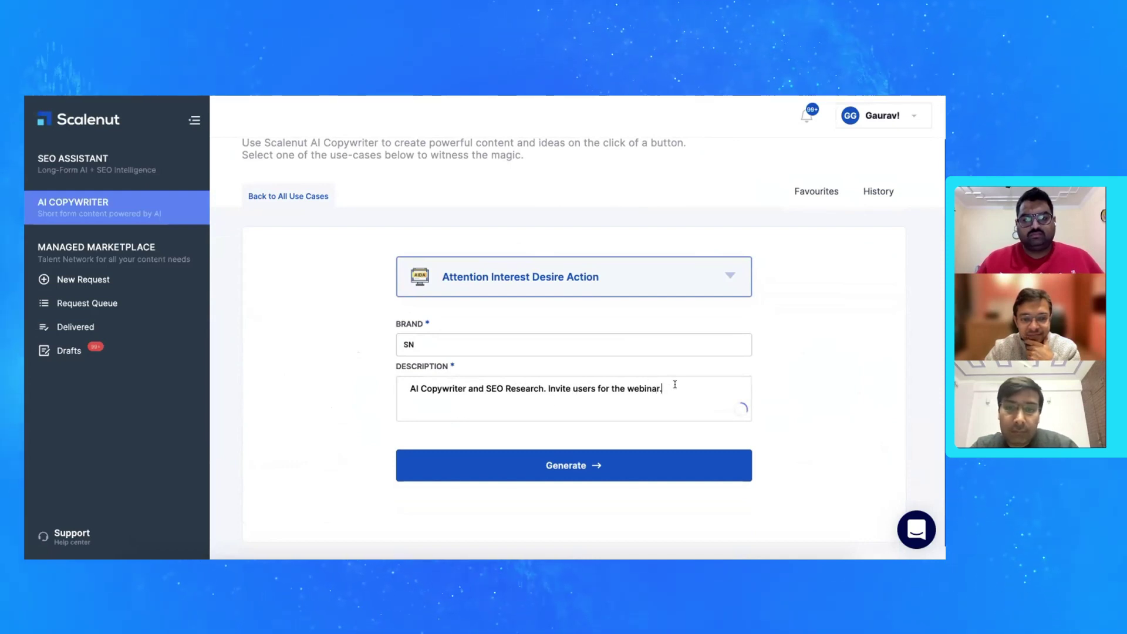
left_click_drag(675, 385, 422, 376)
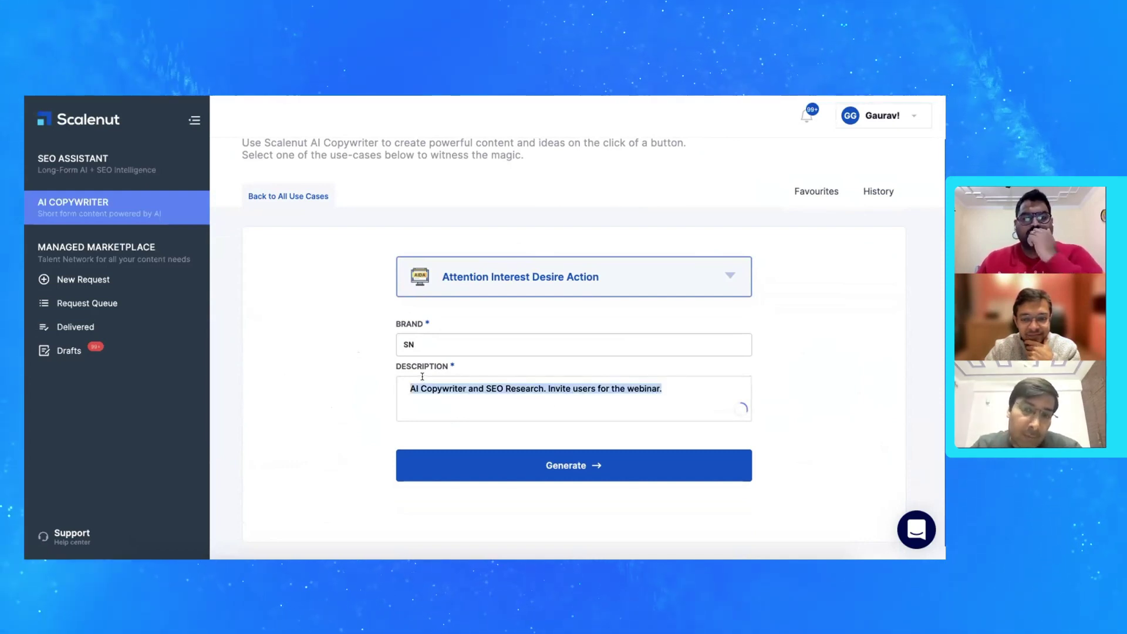
key("BackSpace")
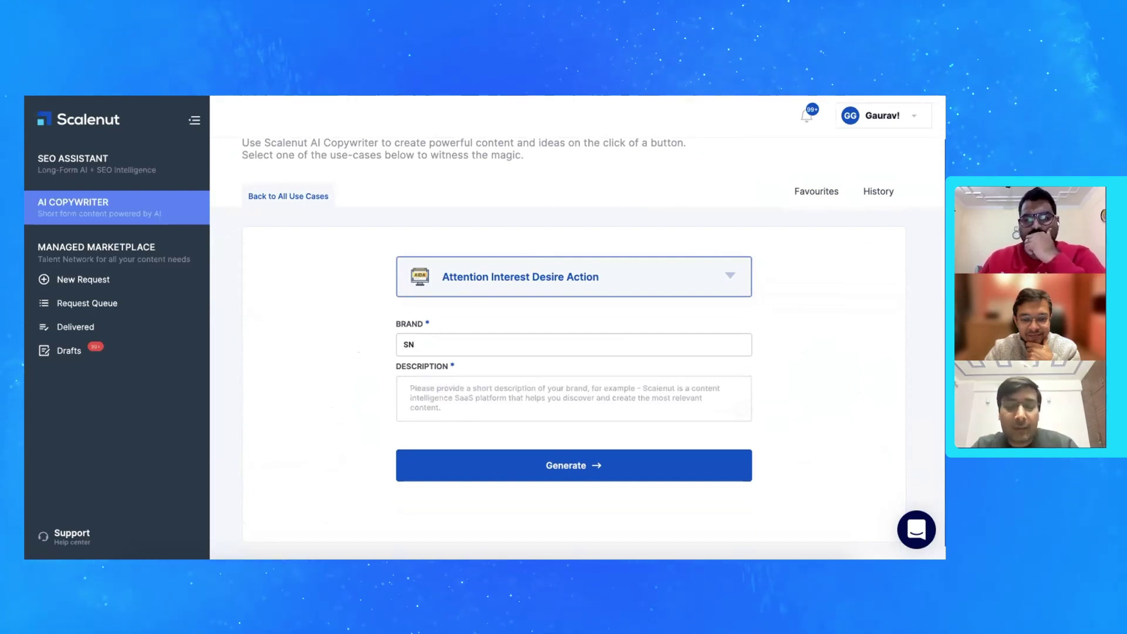
Enter the description "Early access to Chrome Extension to improve your content writing." and generate the Attention Interest Desire Action copy
type("Early ")
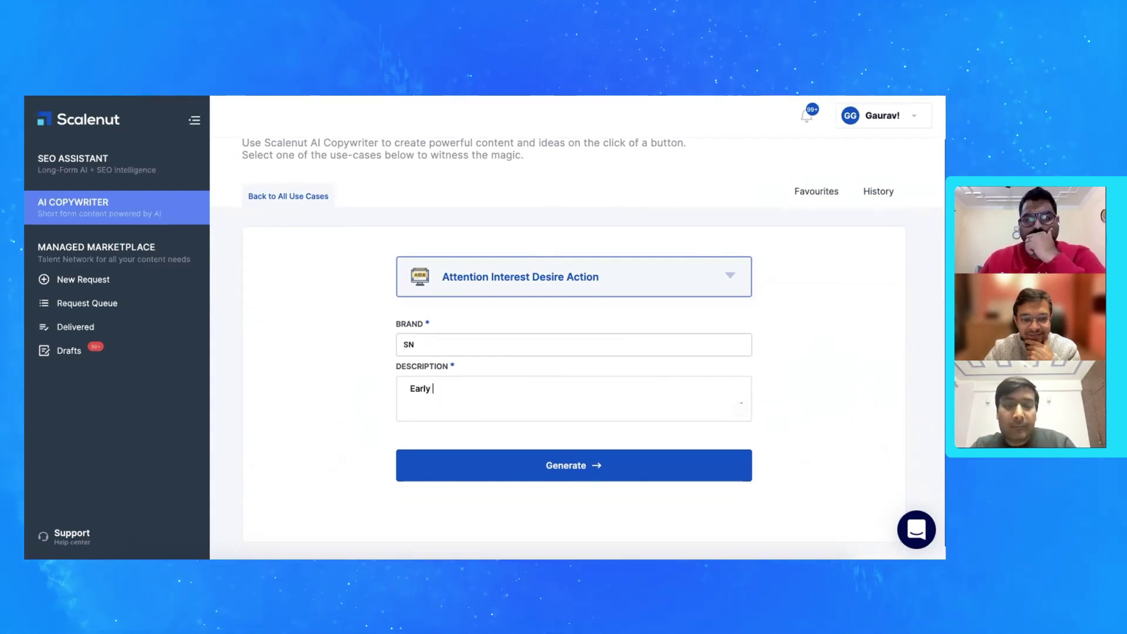
type("access to ")
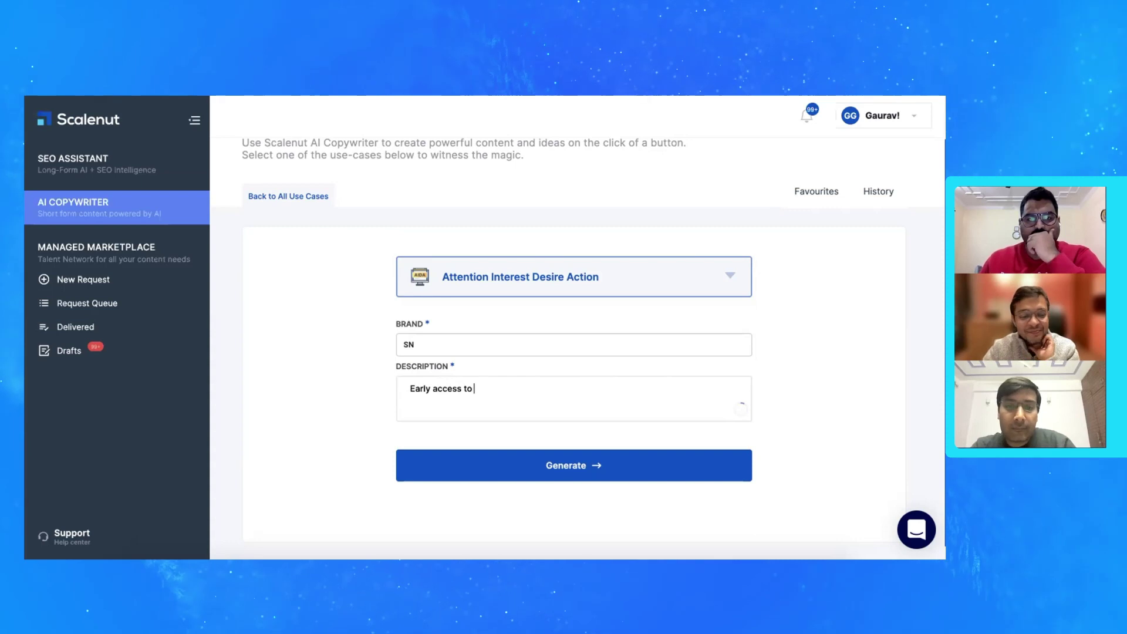
type("Chrome Webinar to")
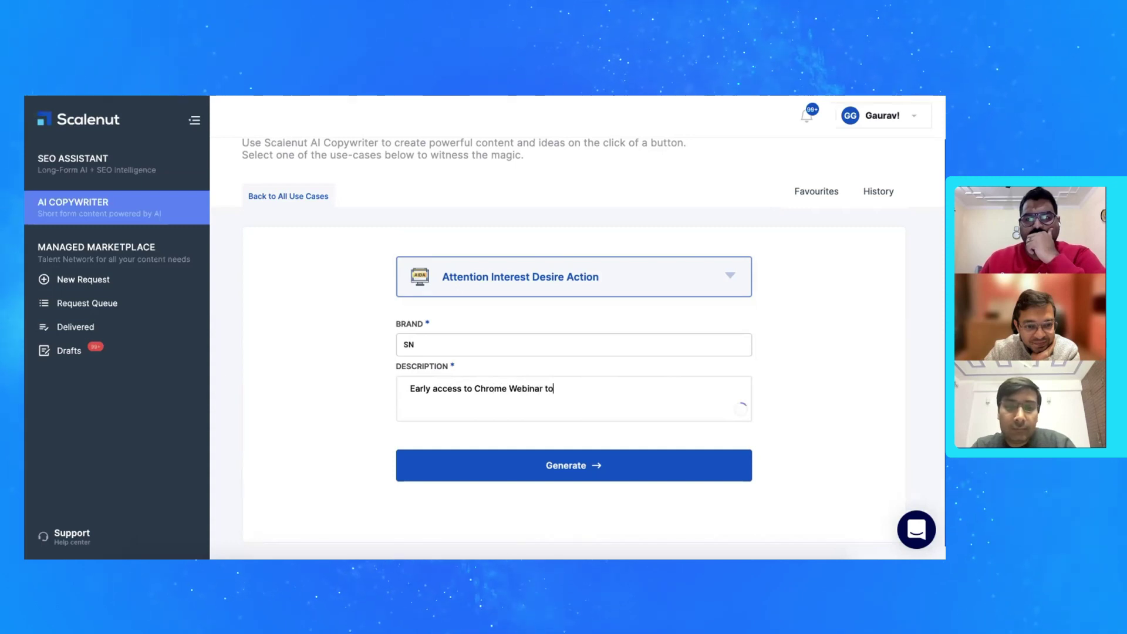
key("BackSpace")
key("BackSpace")
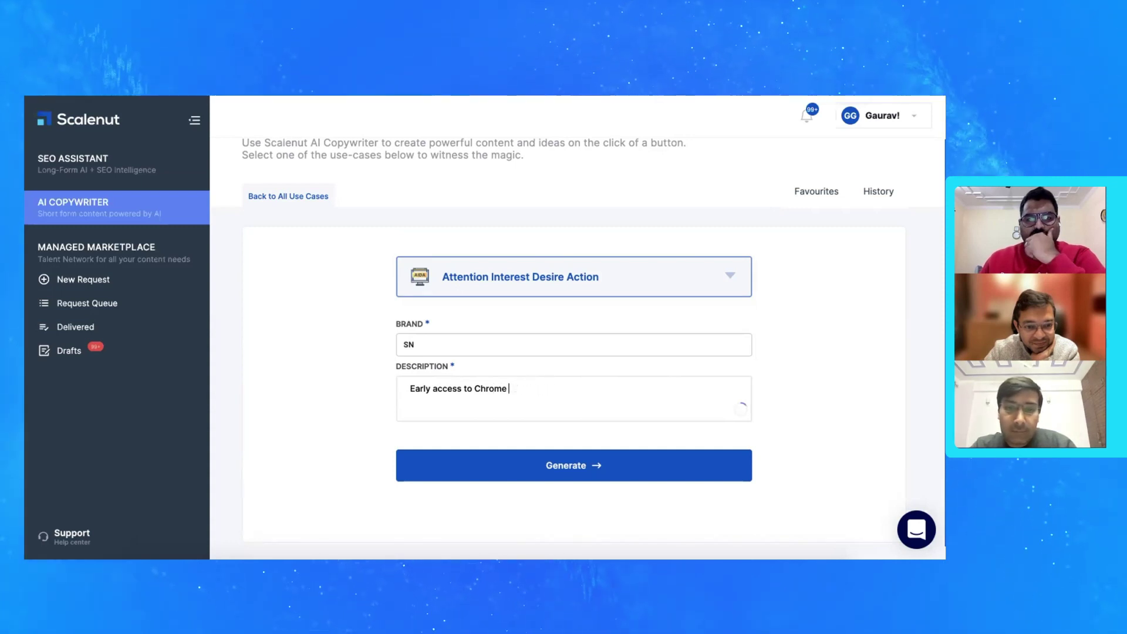
type("Extension")
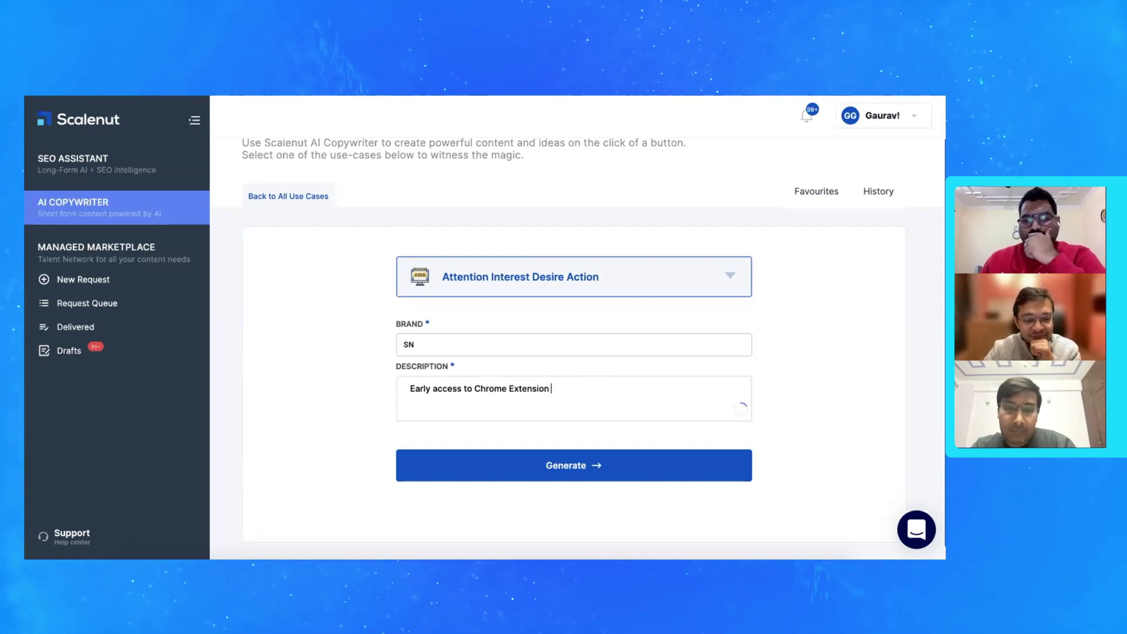
type(" to imprive")
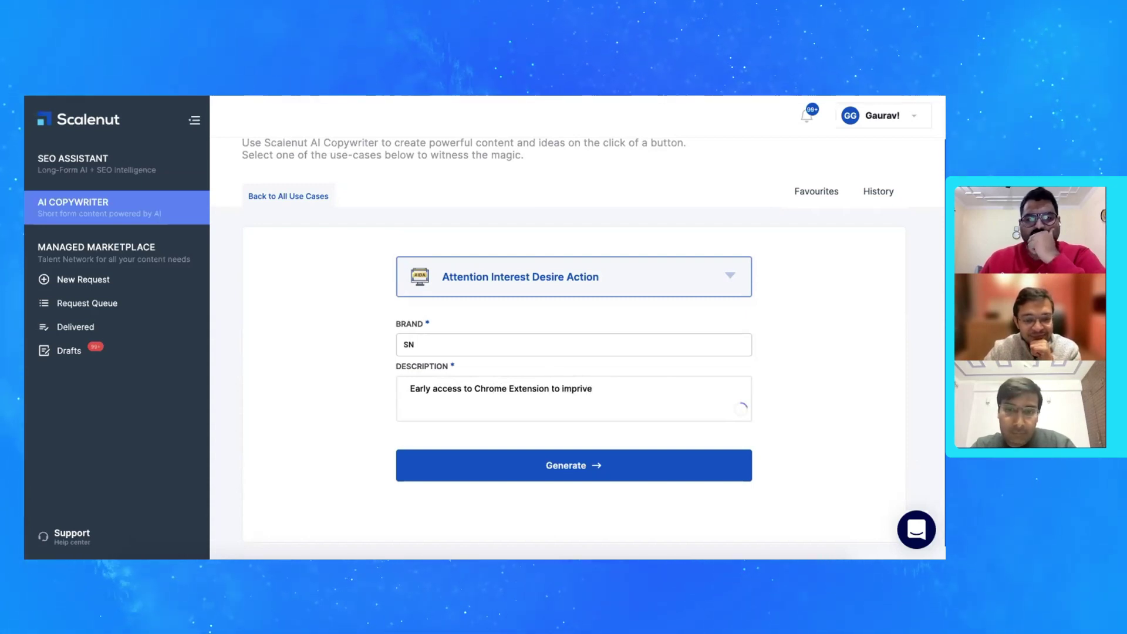
key("BackSpace")
key("BackSpace")
key("BackSpace")
type("ove you")
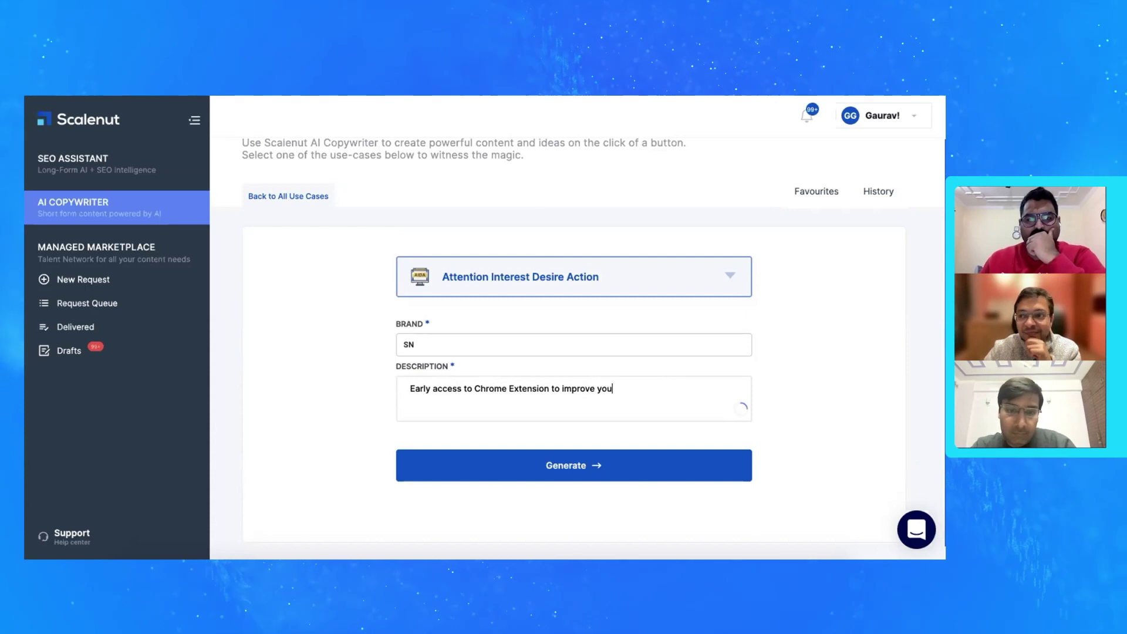
type("r content writing.")
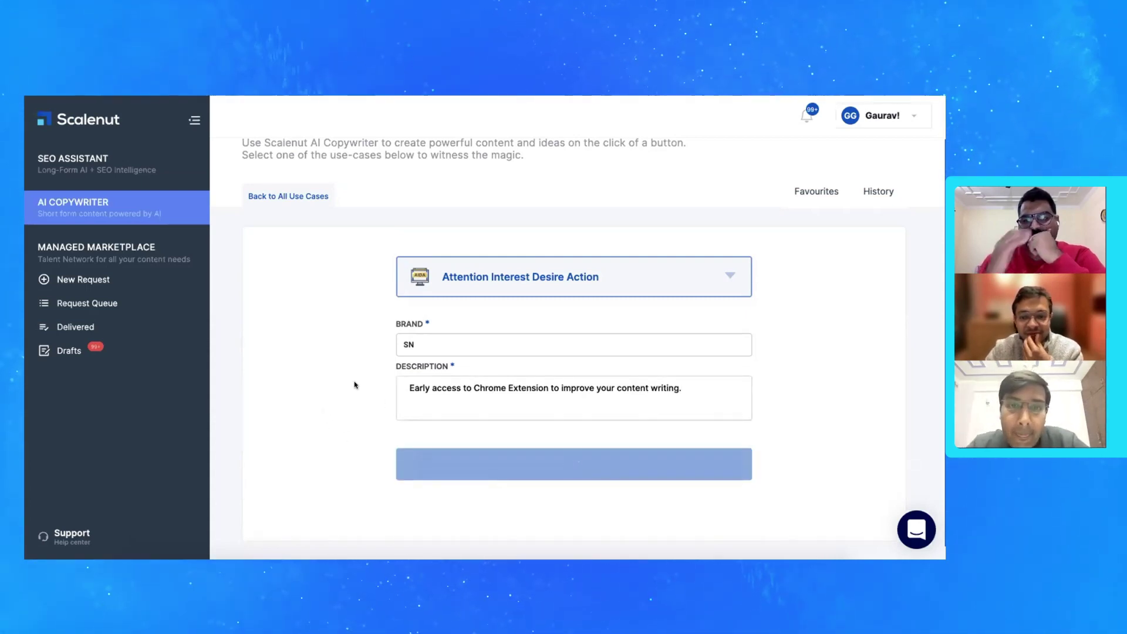
Review the first generated copy, highlighting its Interest and Desire text
scroll(354, 384, "down", 2)
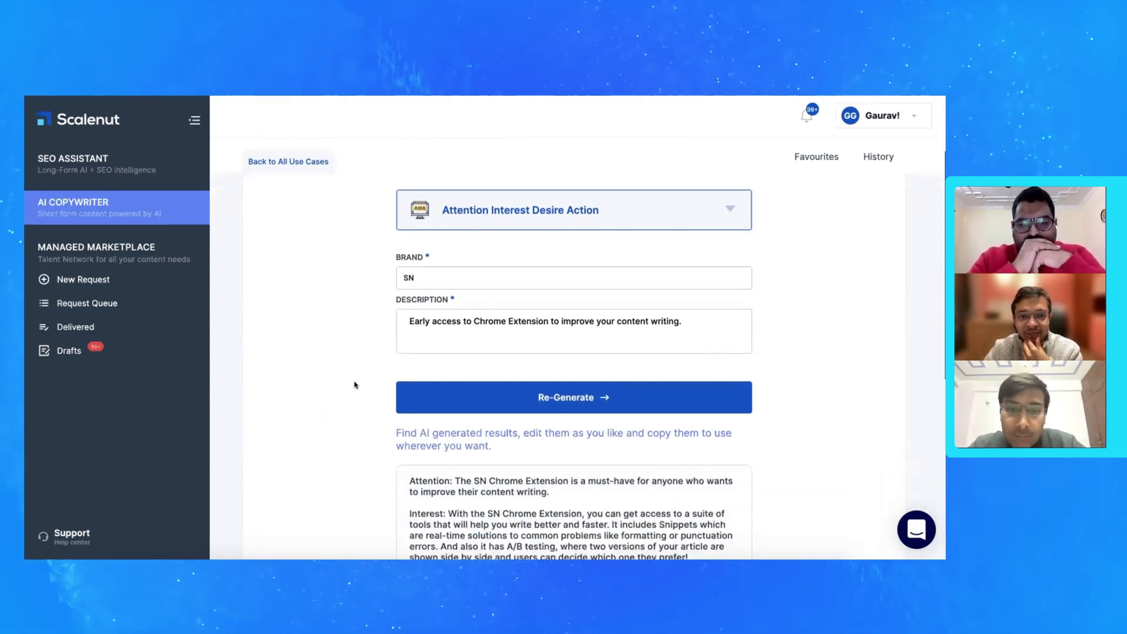
scroll(354, 384, "down", 1)
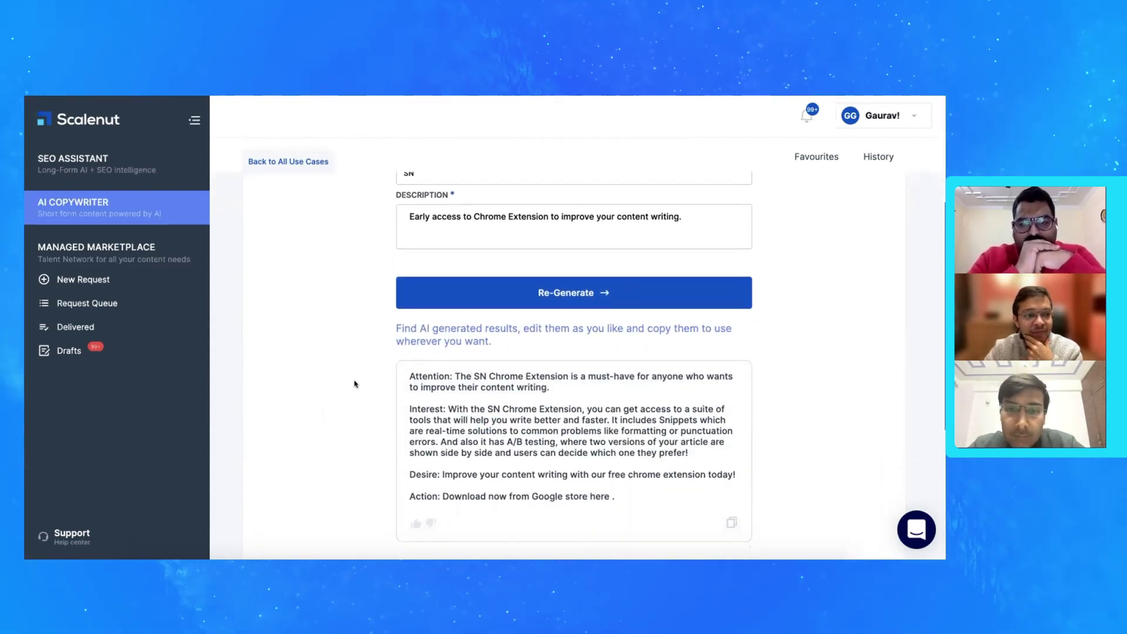
left_click(455, 361)
left_click_drag(455, 361, 594, 456)
left_click(551, 393)
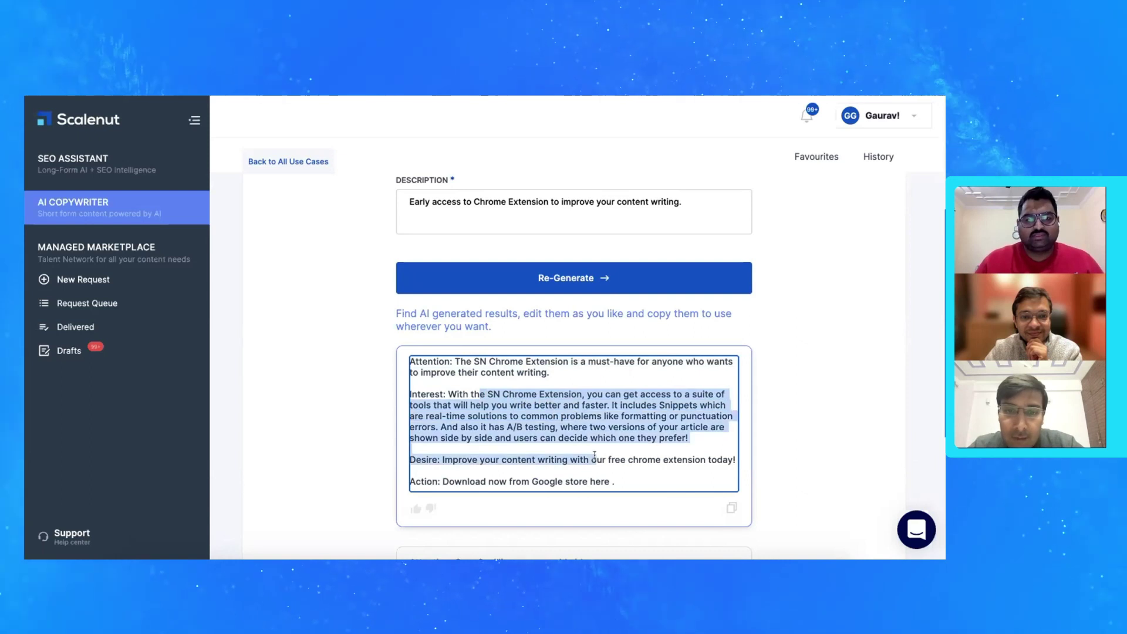
left_click(595, 456)
Generate more Attention Interest Desire Action copies and look through the additional results
scroll(541, 437, "down", 4)
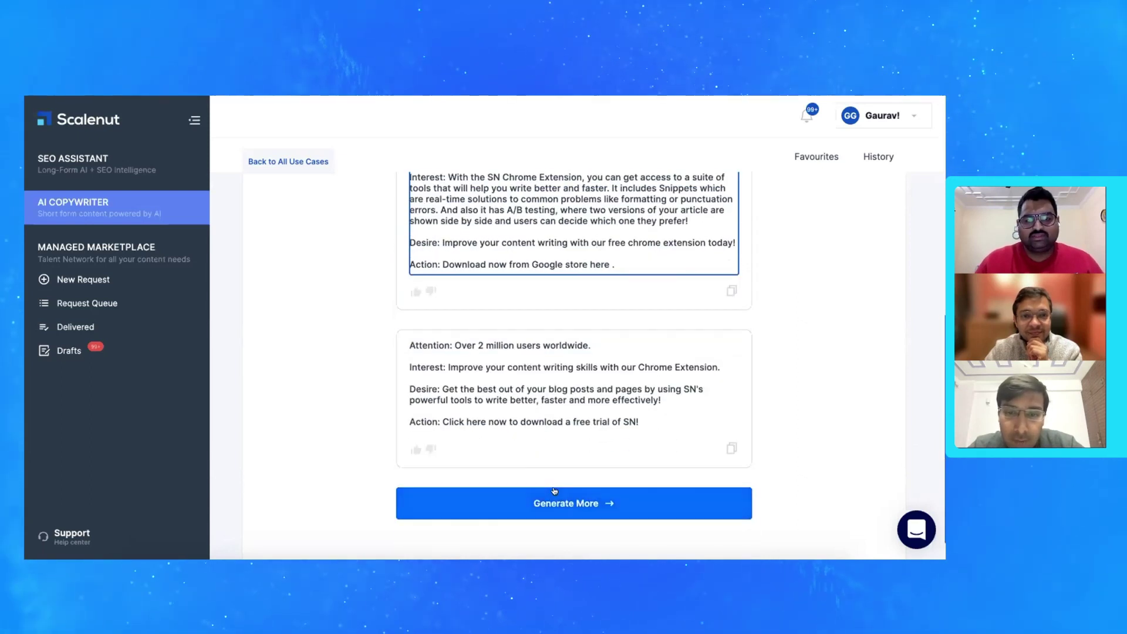
left_click(563, 503)
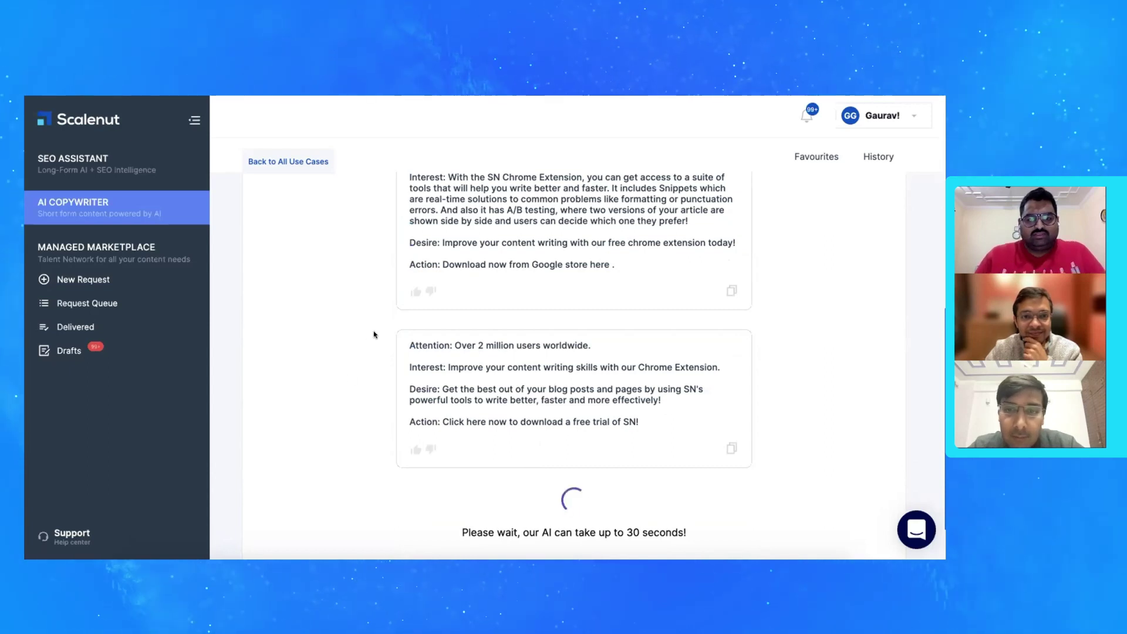
scroll(374, 334, "down", 4)
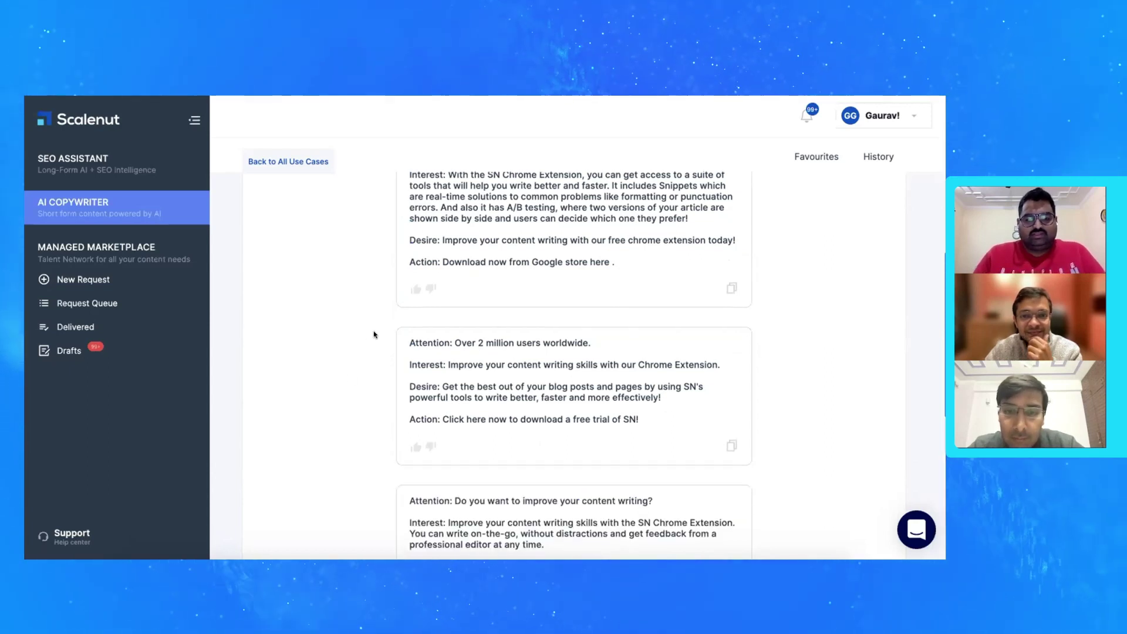
scroll(374, 334, "down", 3)
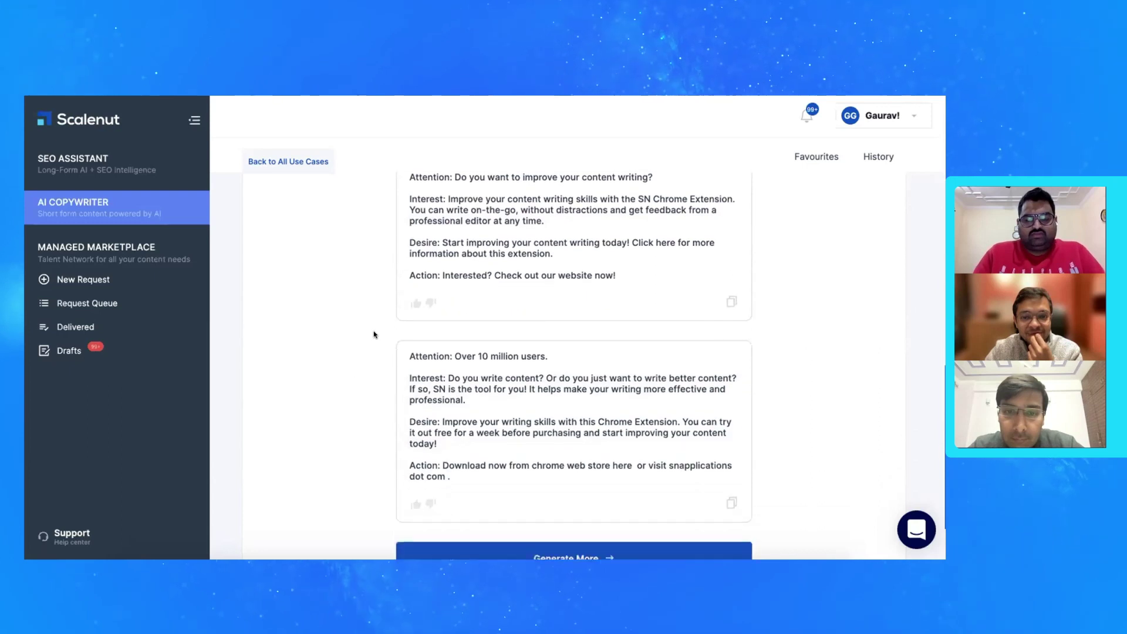
Go back over the description that was given for the copy, highlighting its wording about the Chrome Extension and content writing
scroll(374, 334, "up", 11)
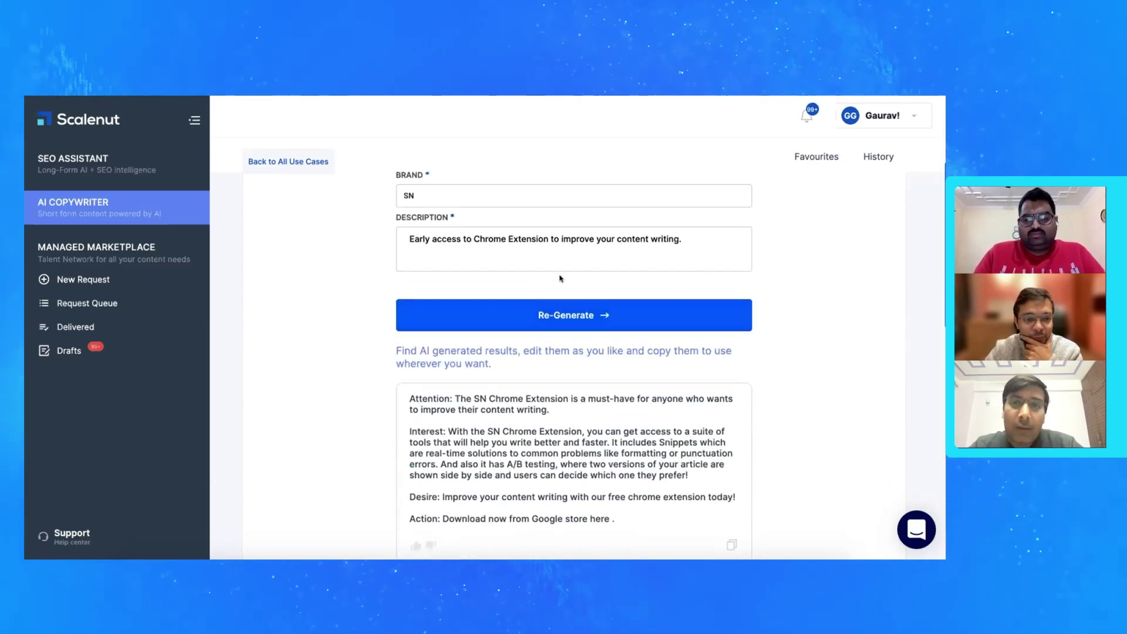
left_click_drag(695, 242, 421, 232)
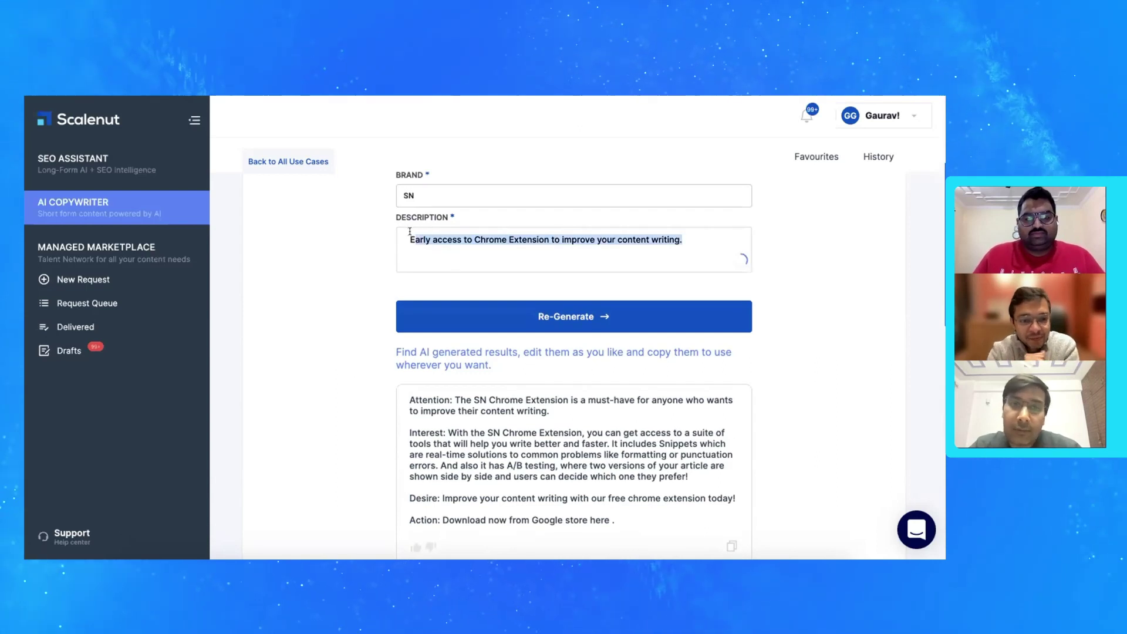
left_click(375, 245)
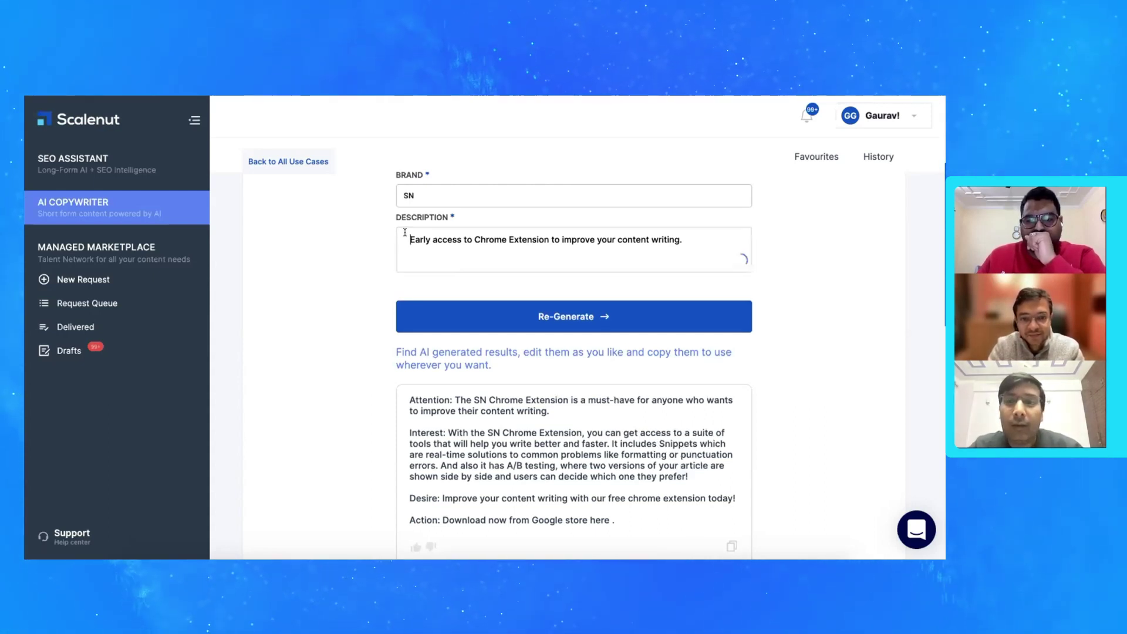
left_click_drag(405, 232, 549, 237)
left_click(548, 236)
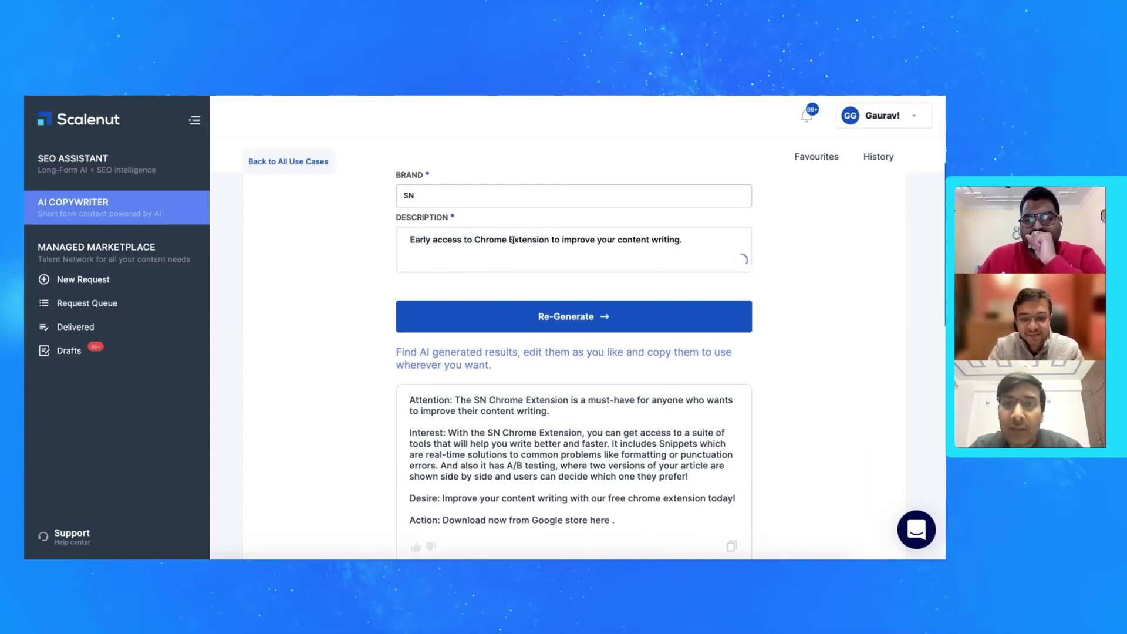
left_click_drag(657, 231, 551, 231)
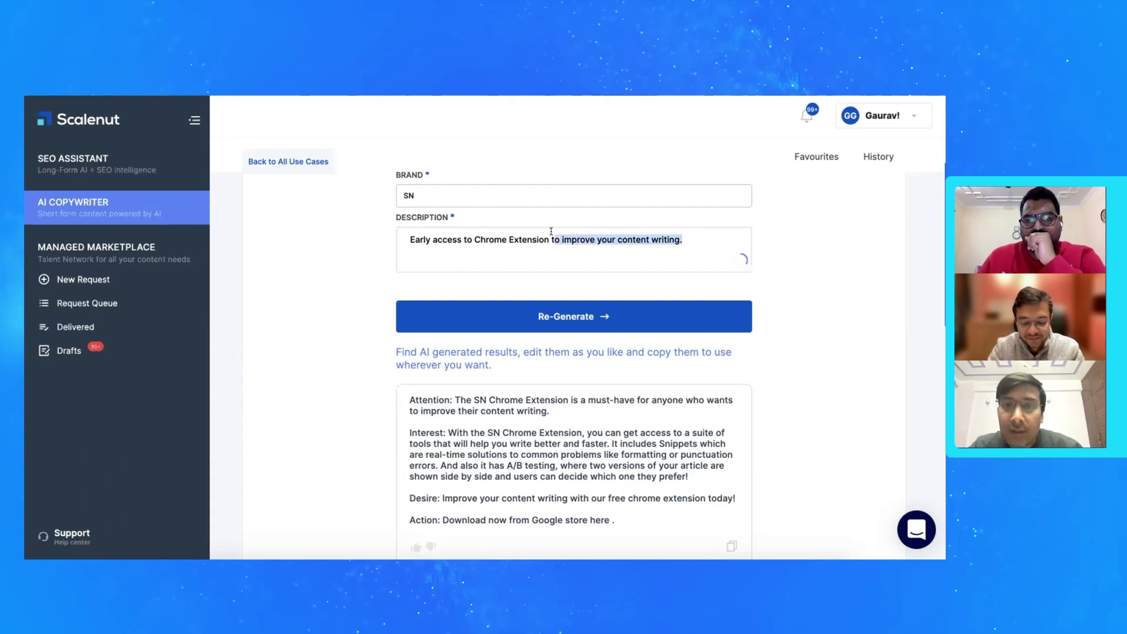
left_click(551, 232)
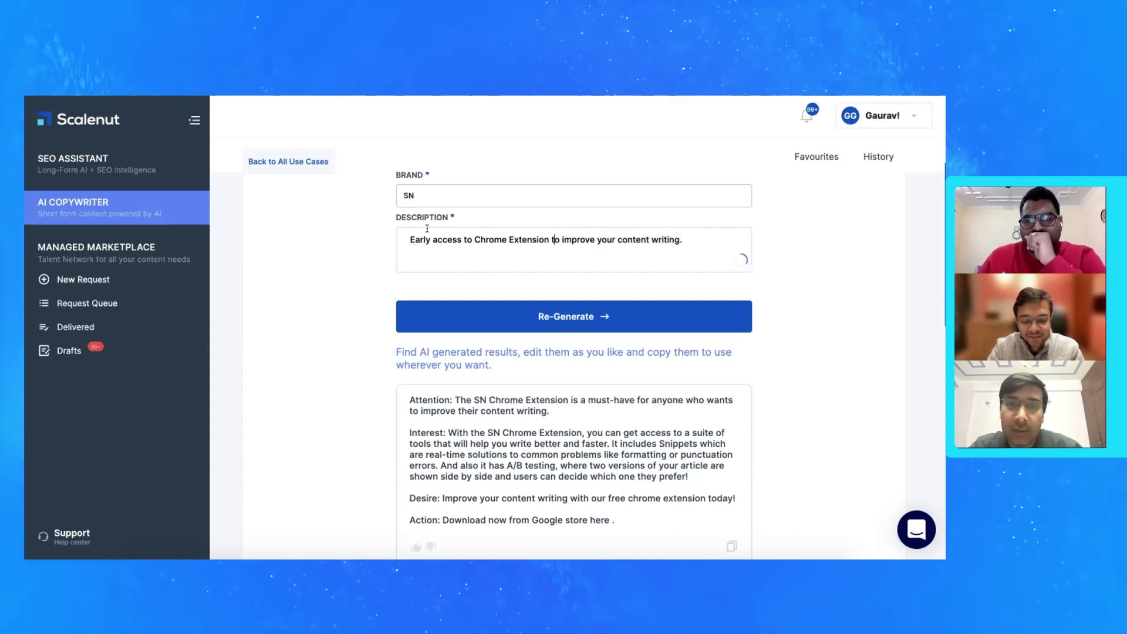
left_click_drag(420, 238, 664, 249)
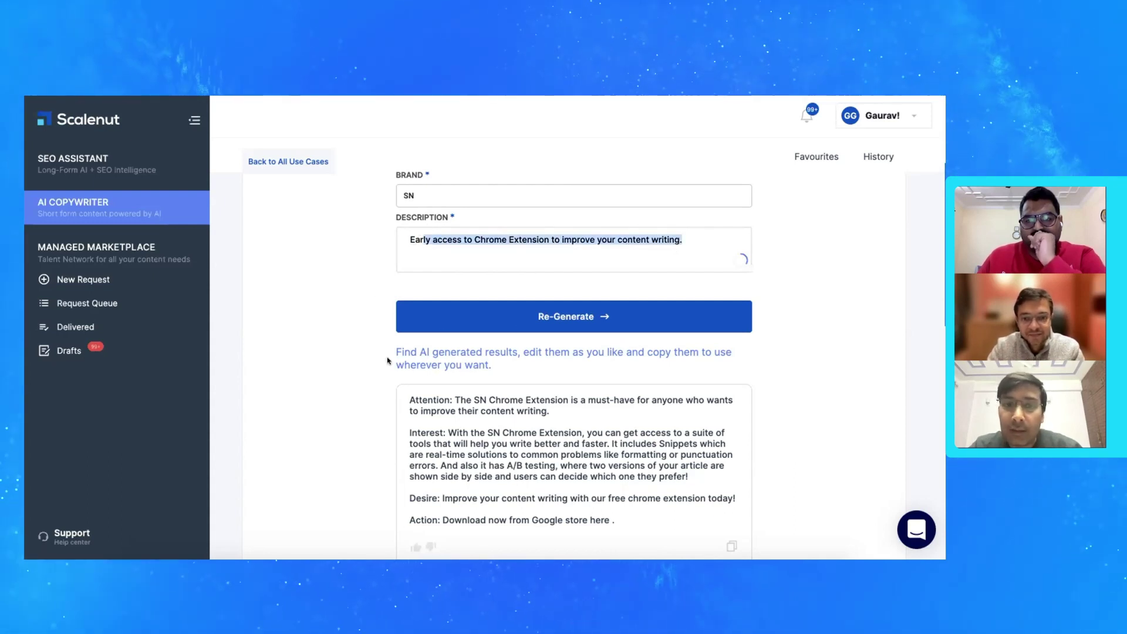
Edit the Action line of the first generated copy to read "Download now from Google Play store."
scroll(387, 361, "down", 3)
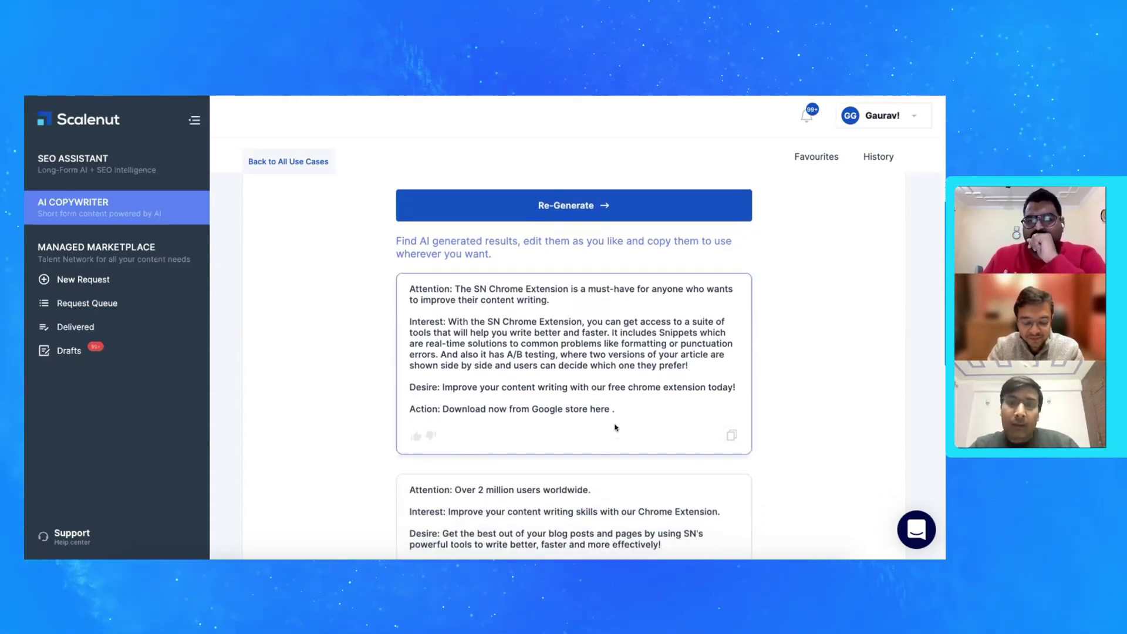
left_click(624, 407)
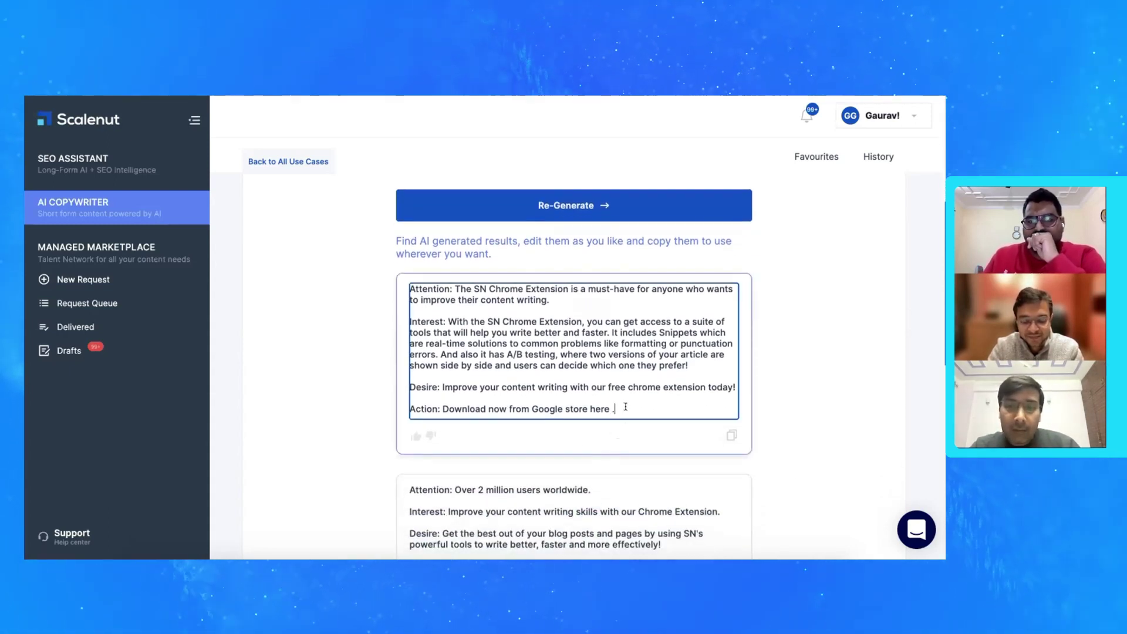
left_click_drag(626, 407, 556, 405)
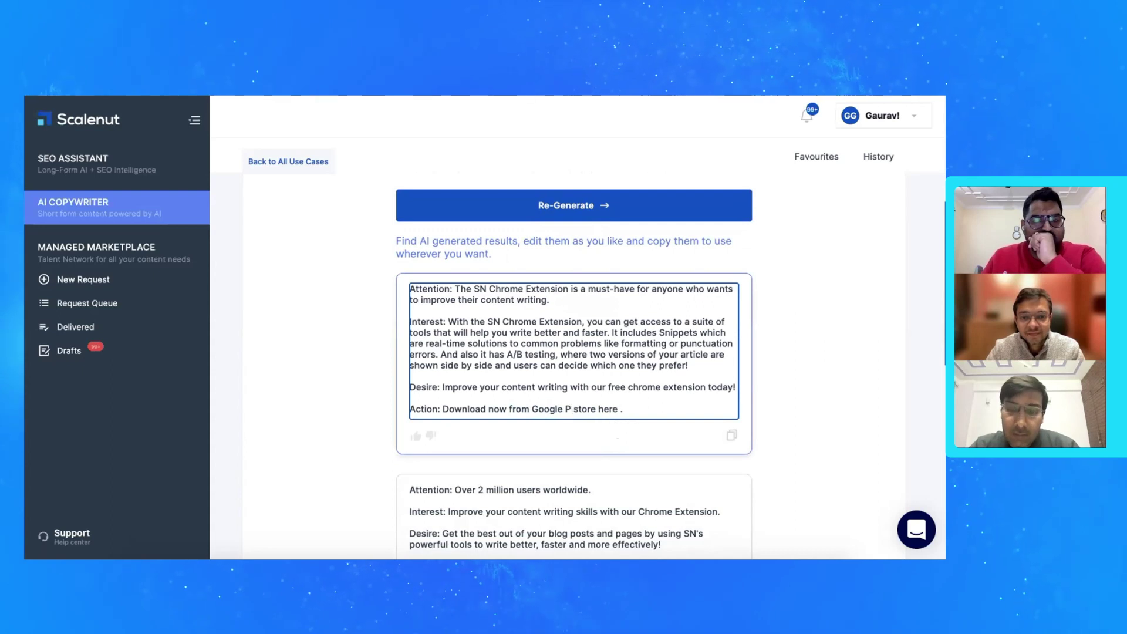
type("y")
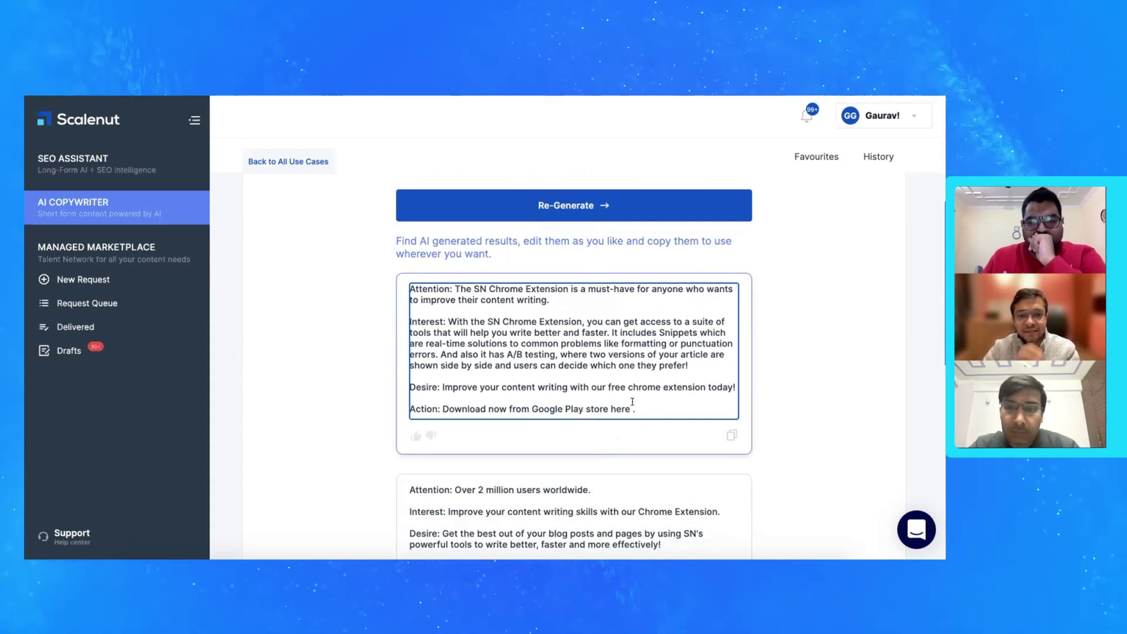
key("BackSpace")
key("BackSpace")
key("BackSpace")
key("BackSpace")
type(".")
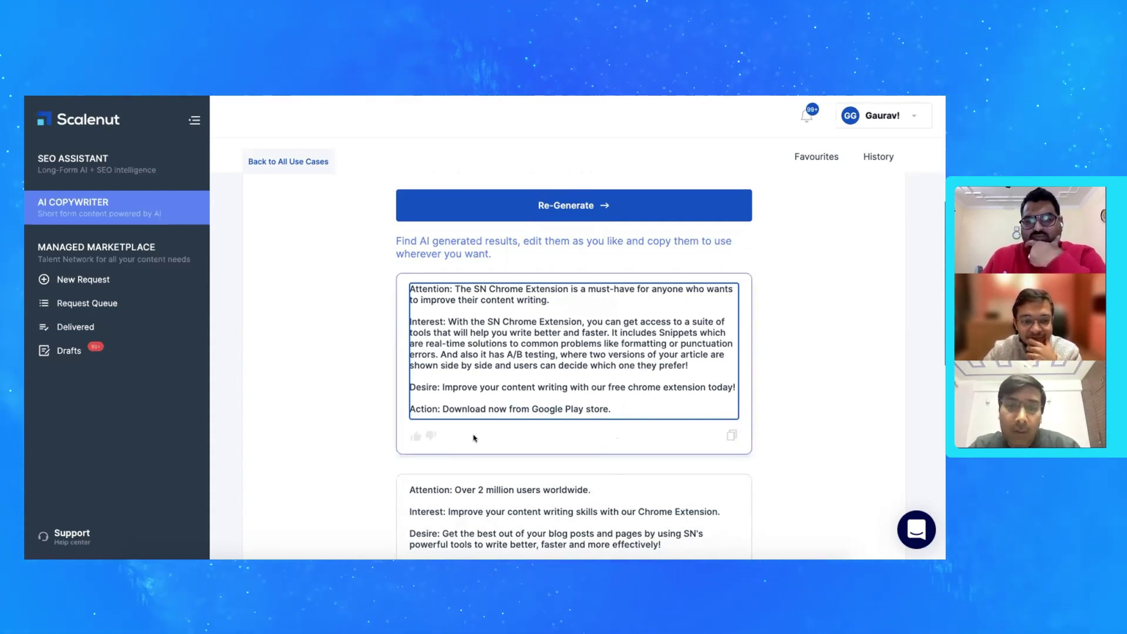
Rate the edited first copy as disliked and switch the rating to liked
left_click(430, 435)
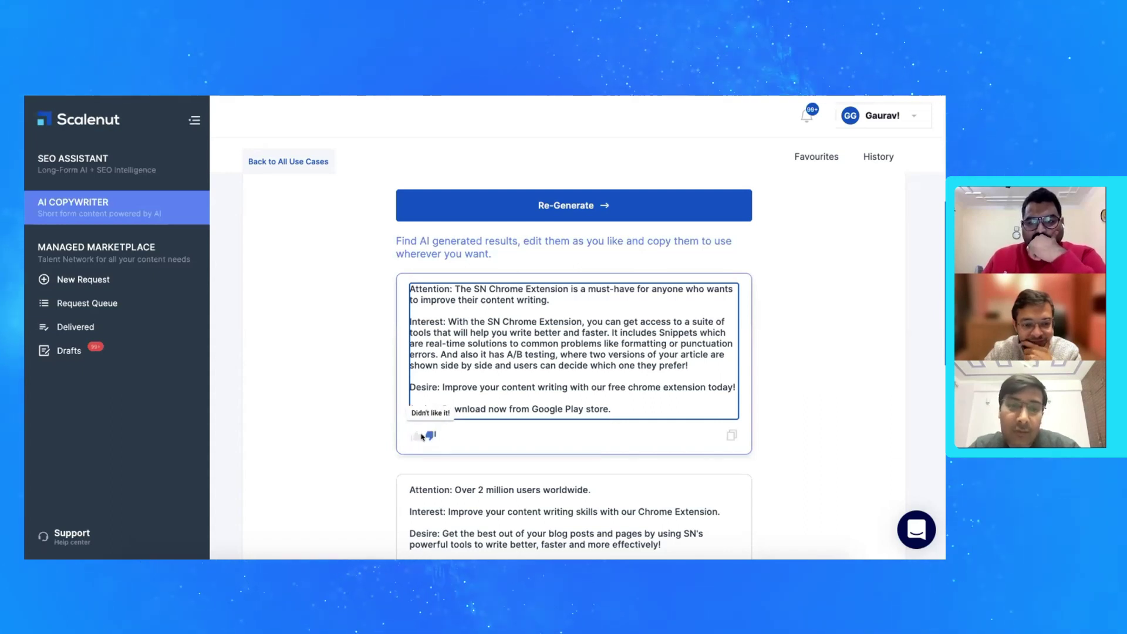
left_click(415, 436)
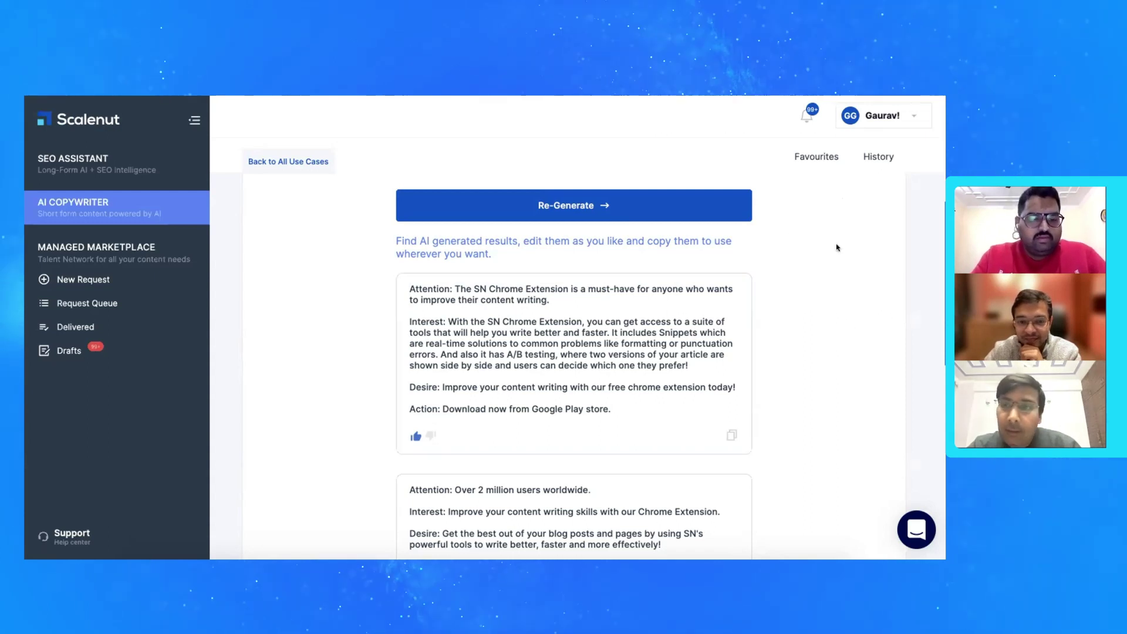
Look through the History and Favourites sections and the full catalogue of short-form use cases
left_click(864, 155)
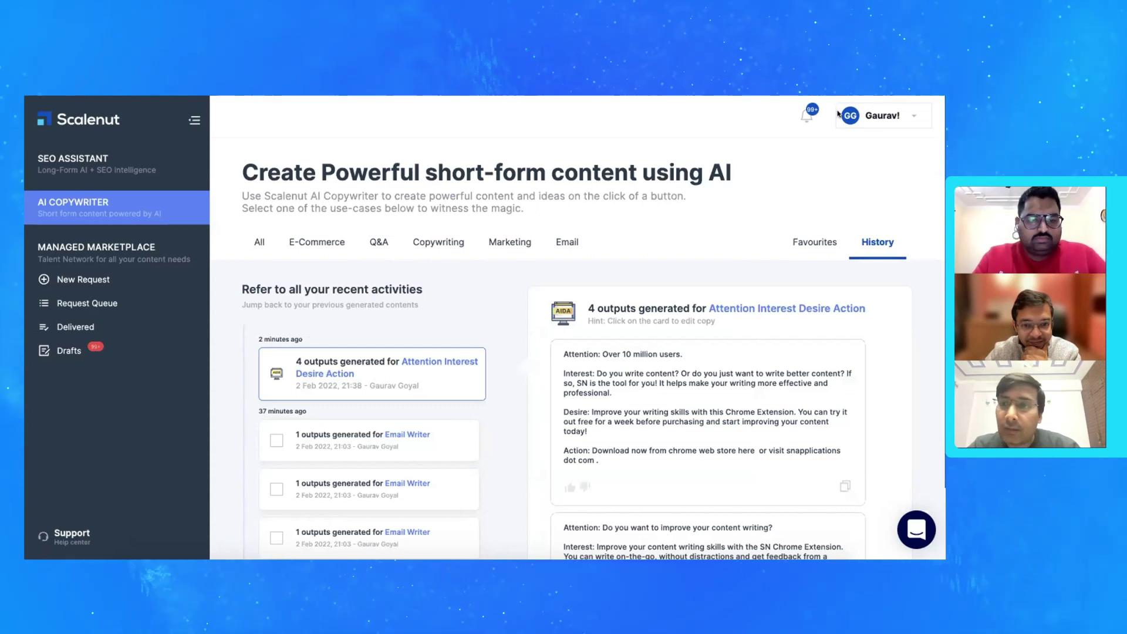
left_click(803, 245)
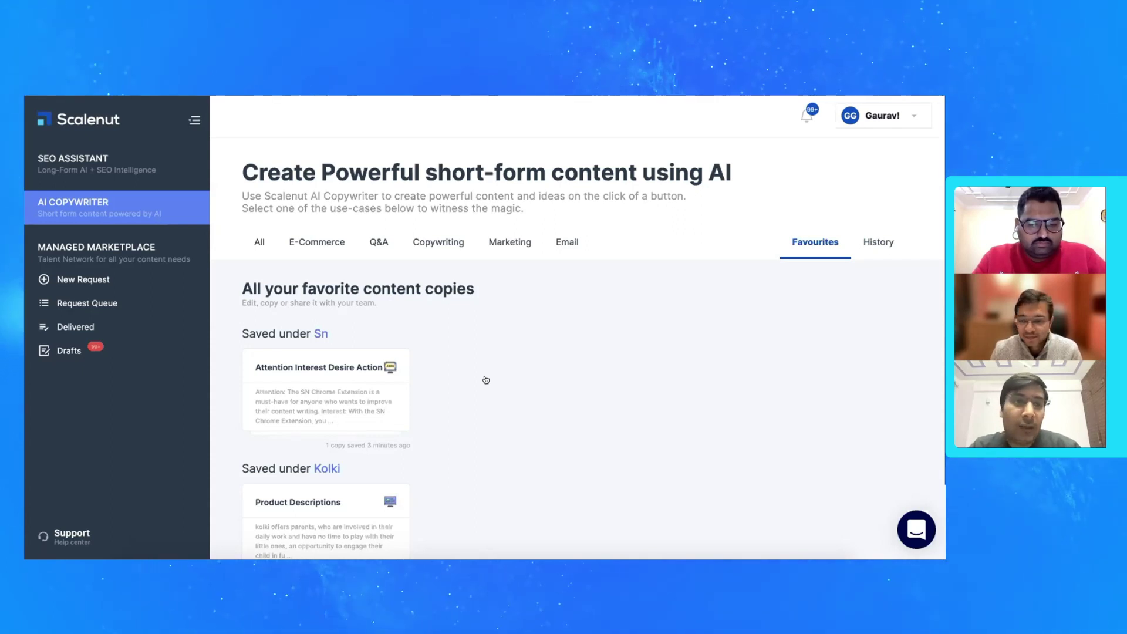
left_click(259, 248)
scroll(232, 345, "down", 5)
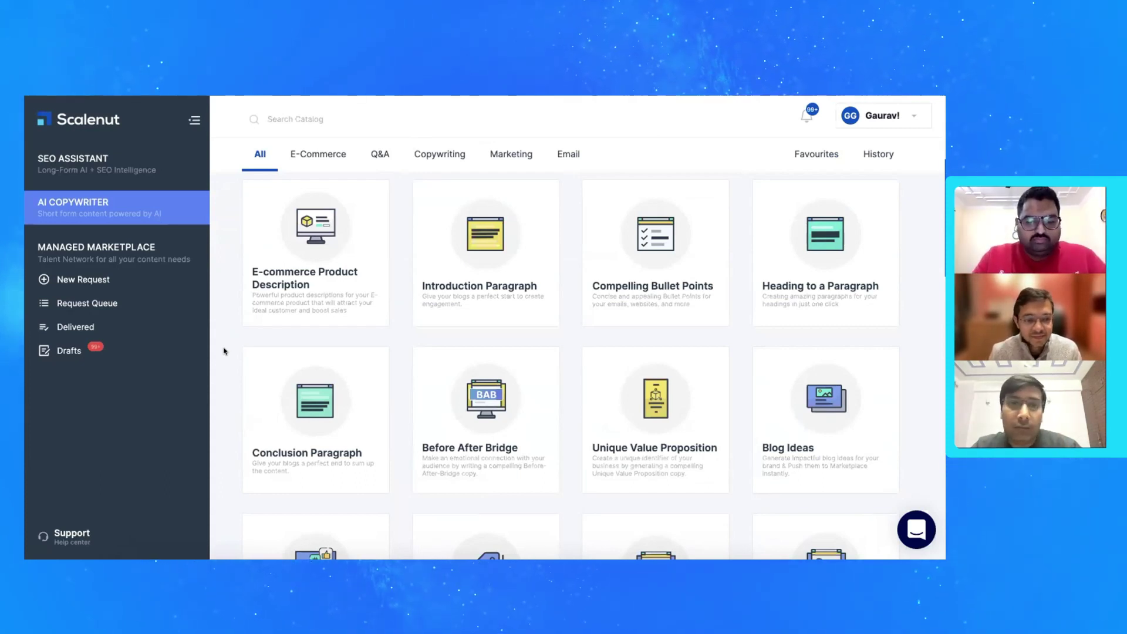
scroll(224, 351, "up", 5)
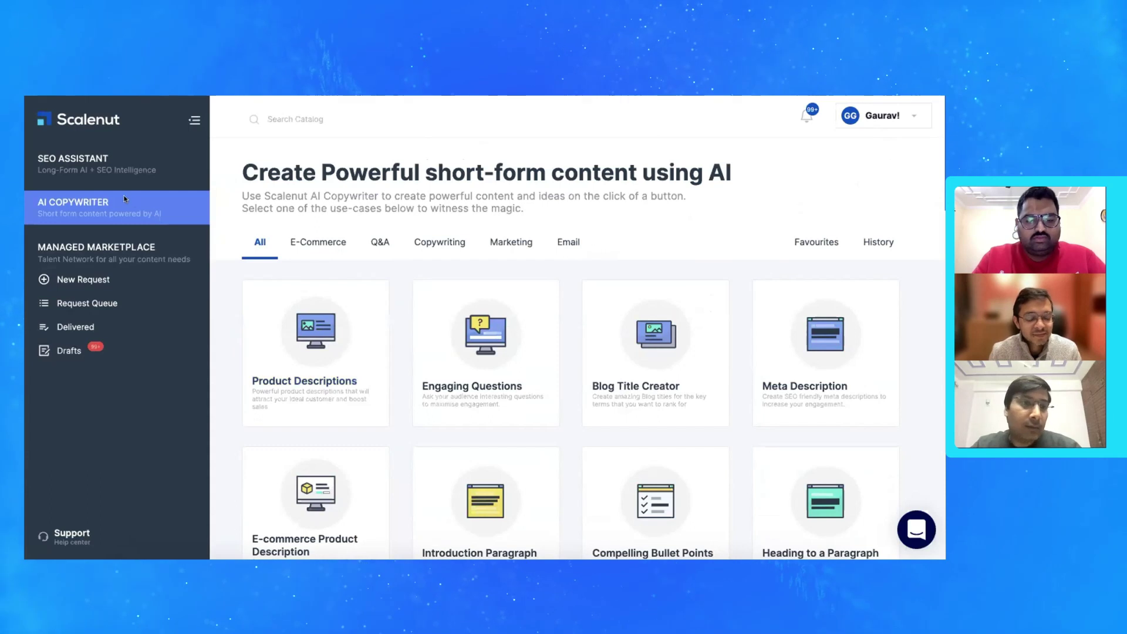
Open the SEO Assistant and enter "Content Optimization" as the primary keyword for a report
left_click(108, 164)
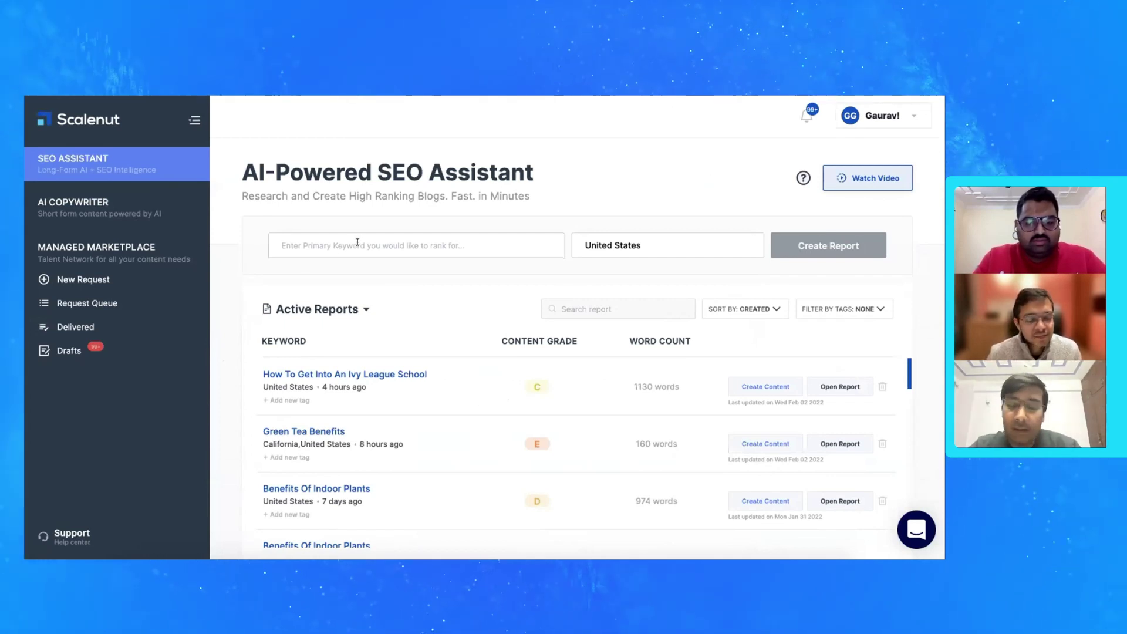
type("Con")
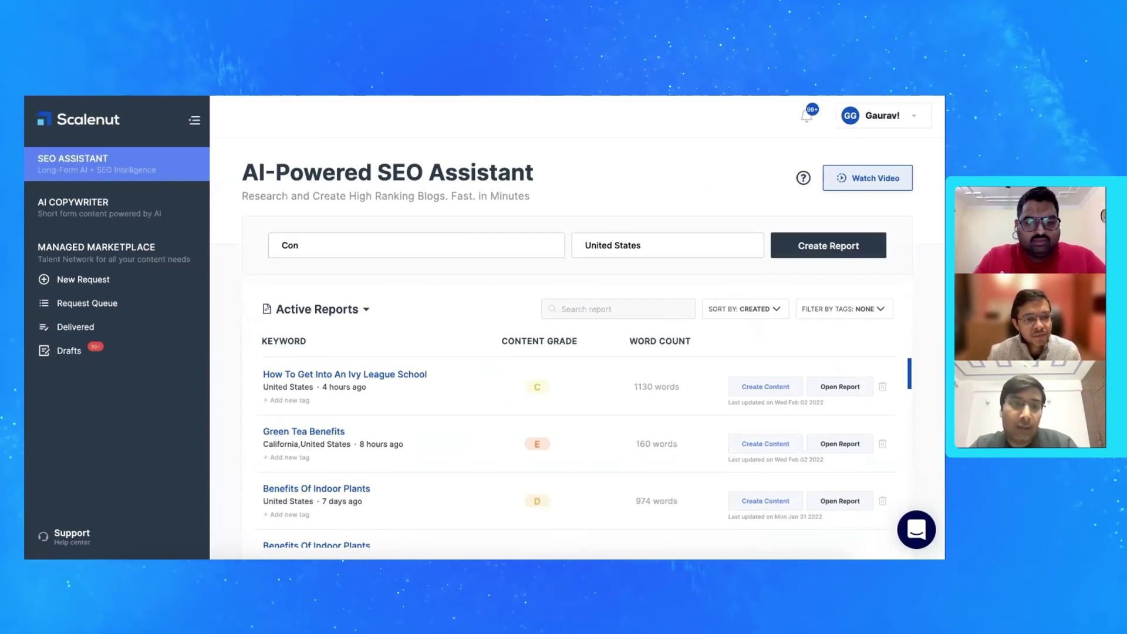
type("tent Optimi")
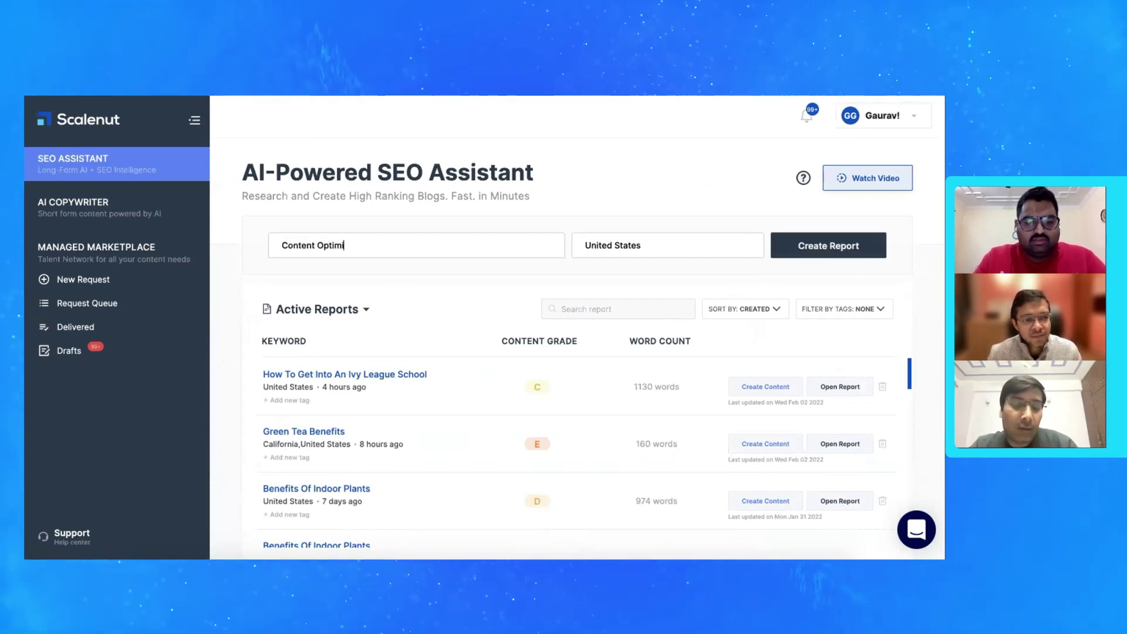
type("zation")
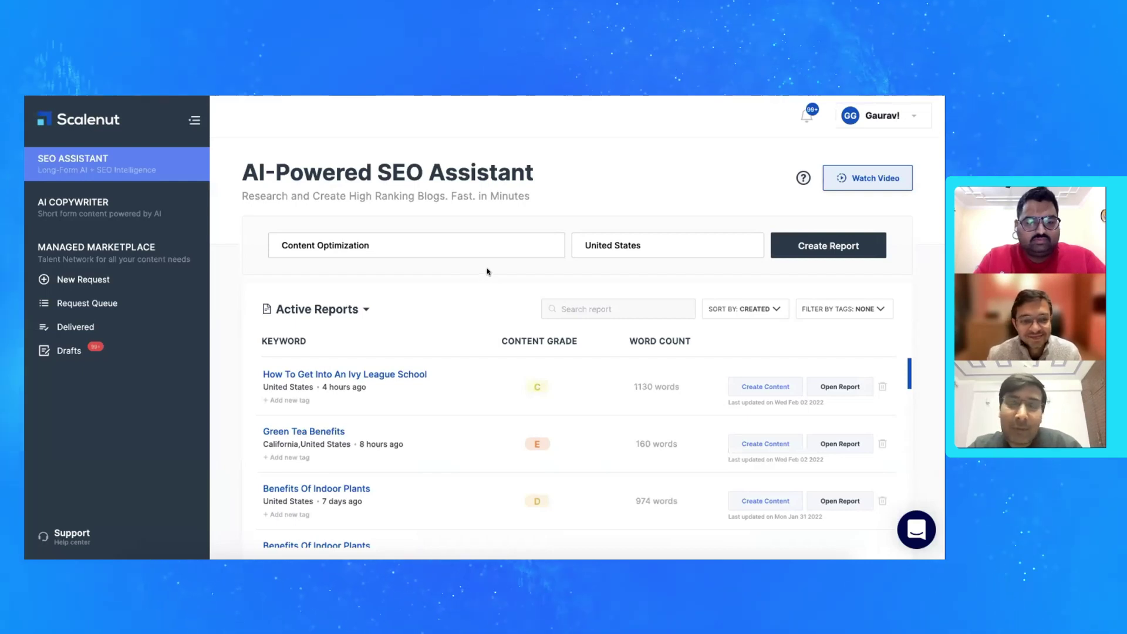
Search the report's location options for "germany" and look through the suggested places
left_click(649, 247)
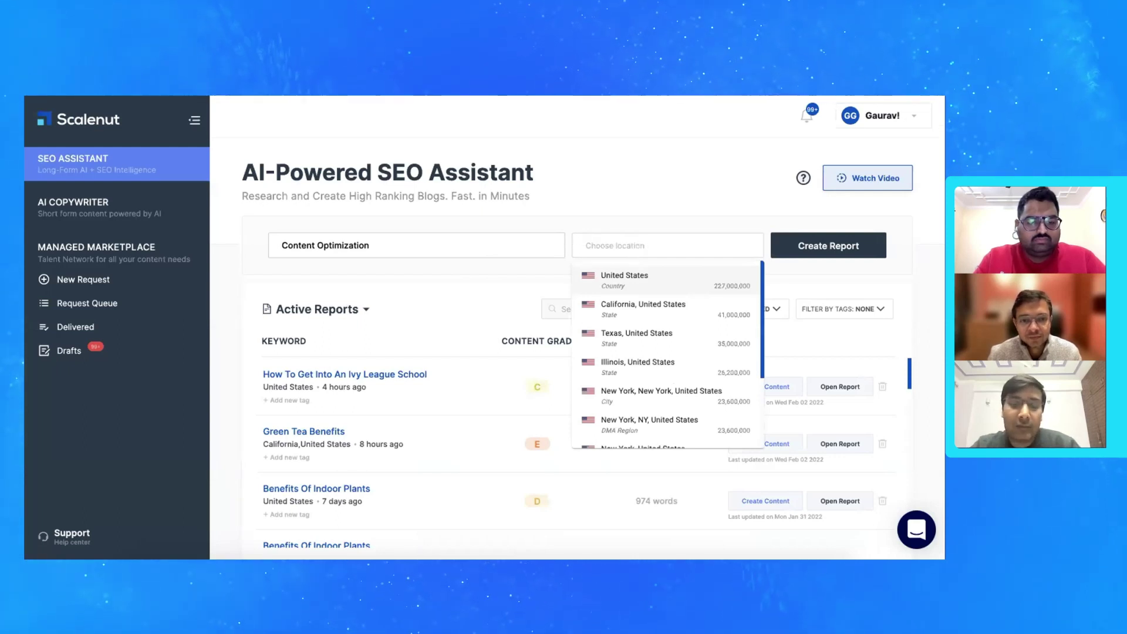
type("germany")
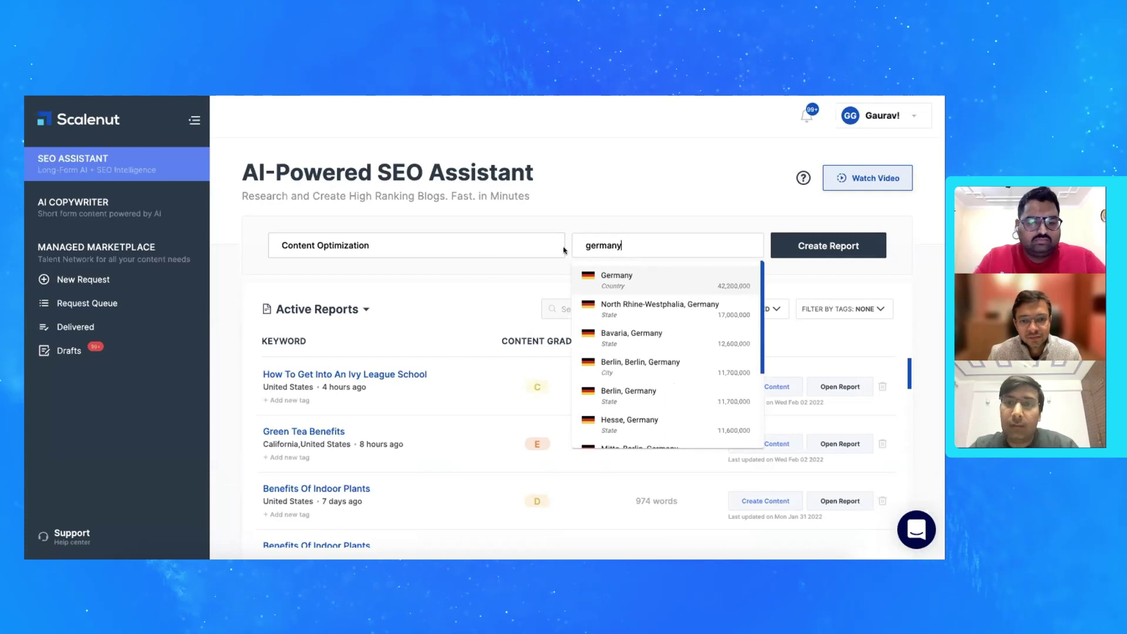
scroll(628, 328, "down", 1)
scroll(629, 329, "down", 2)
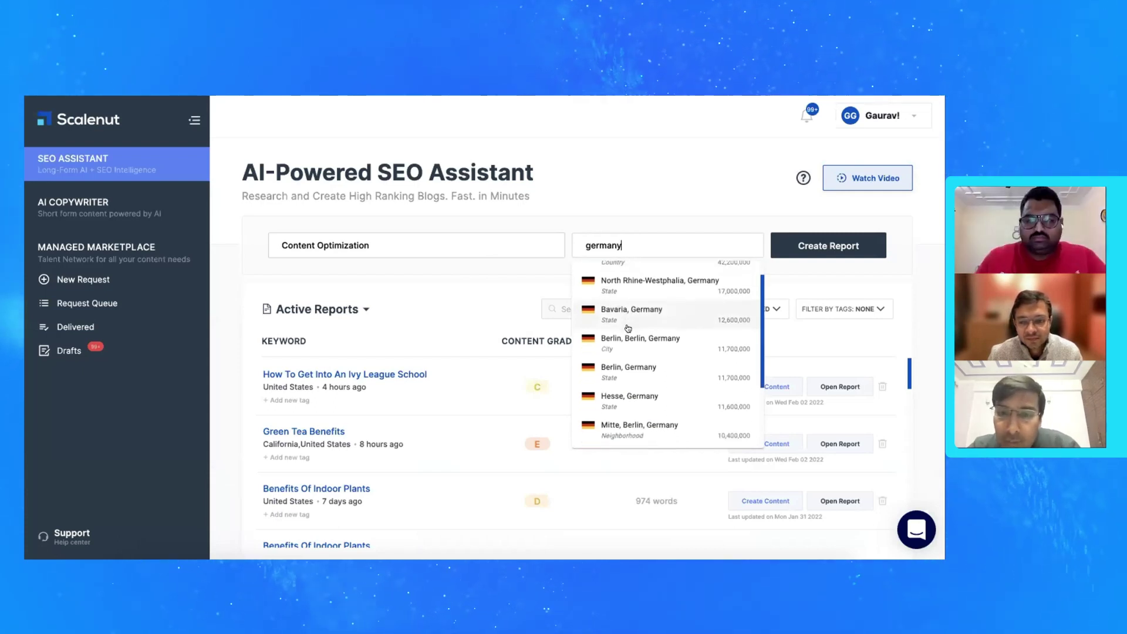
scroll(628, 328, "down", 2)
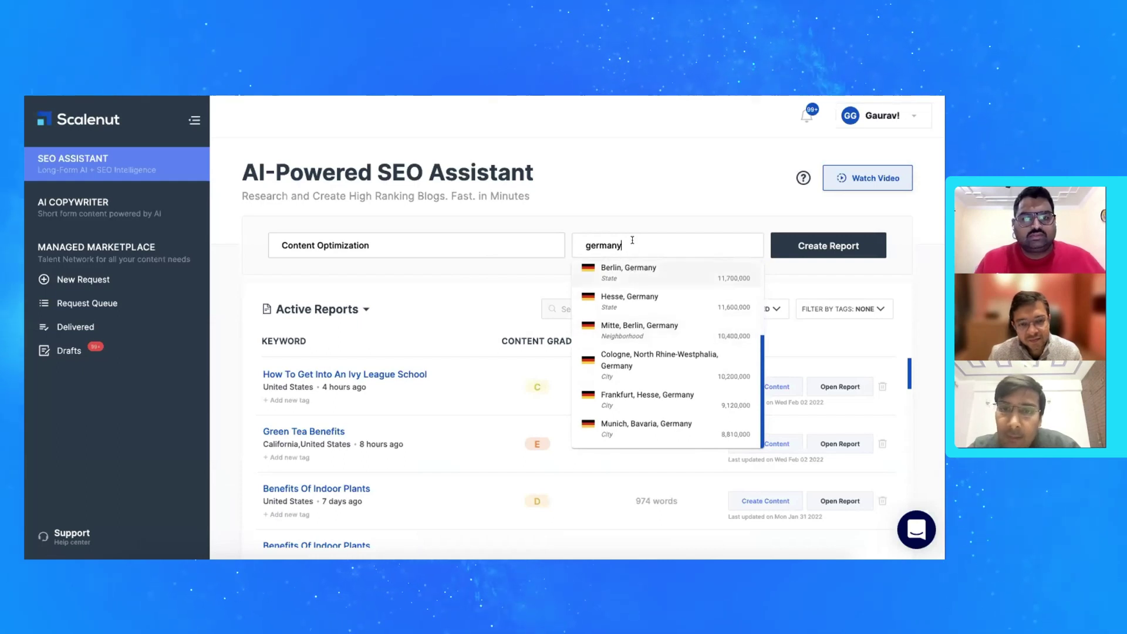
Search the location options for "berlin" and look through the suggested cities, postal codes and neighborhoods
double_click(601, 242)
type("berlin")
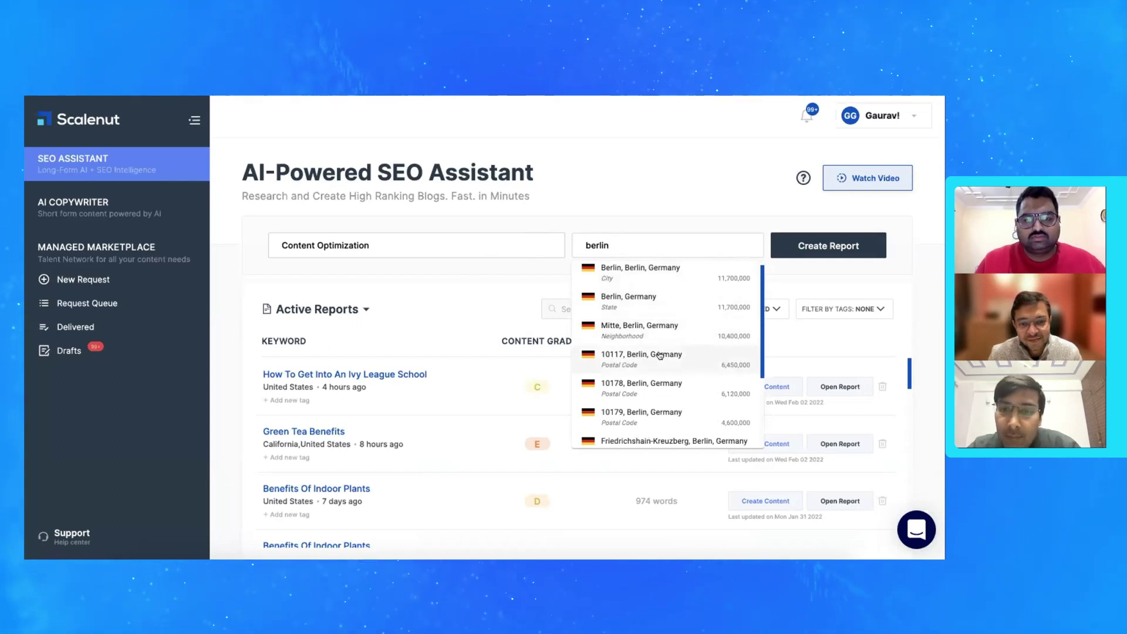
scroll(653, 350, "down", 1)
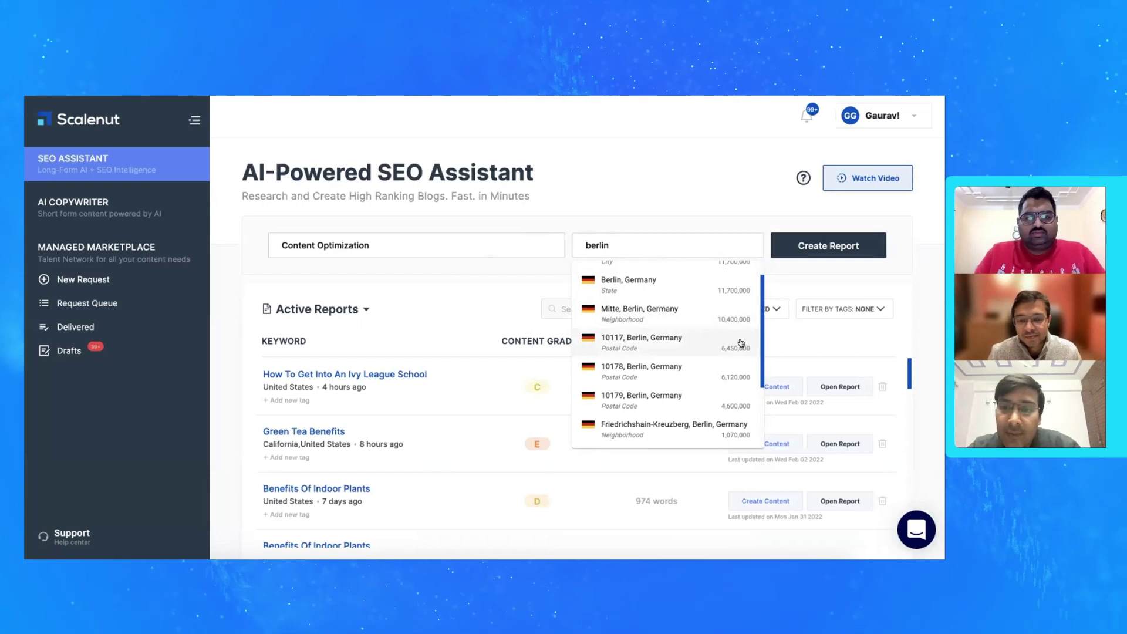
scroll(746, 339, "down", 2)
scroll(742, 344, "down", 2)
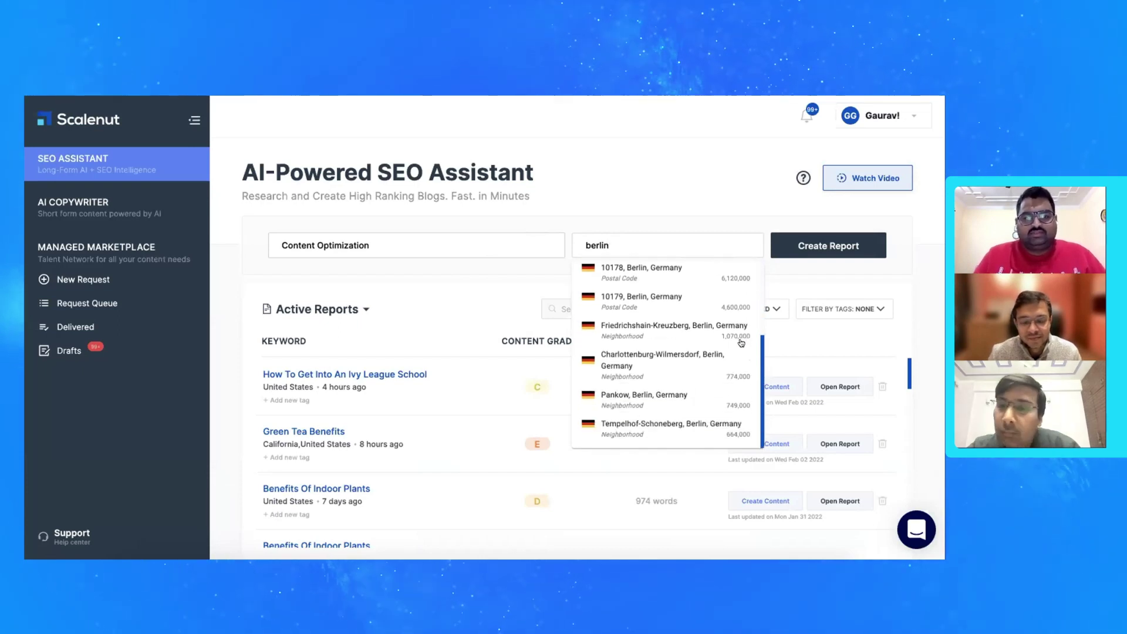
scroll(712, 369, "up", 5)
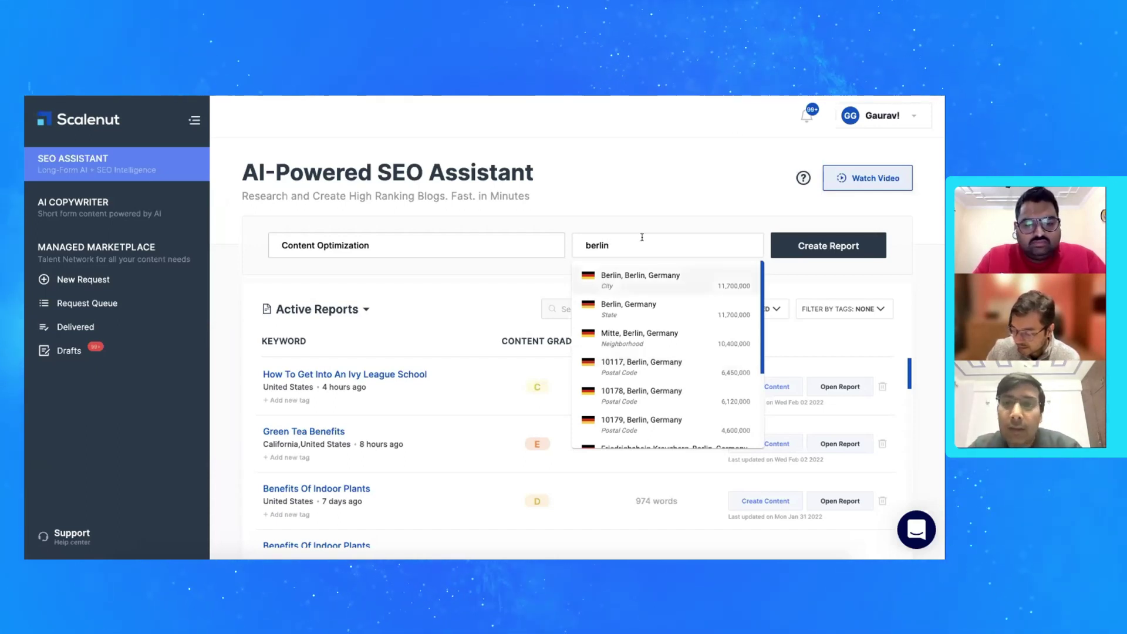
Set the target location to United States and create the report for Content Optimization
double_click(610, 247)
type("Unit")
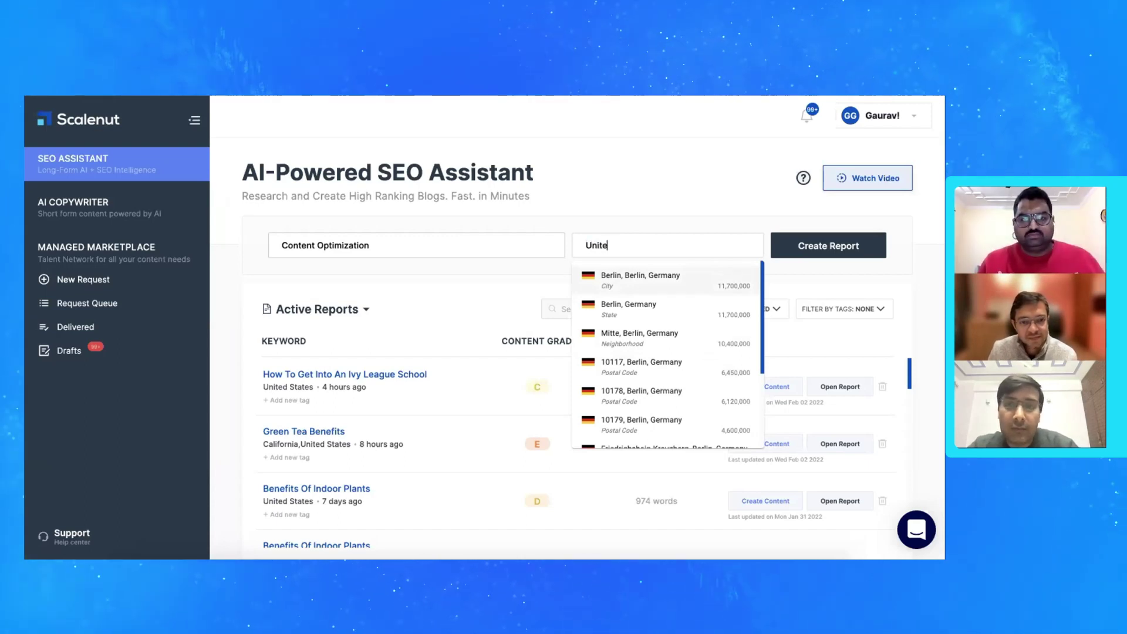
type("e")
left_click(615, 279)
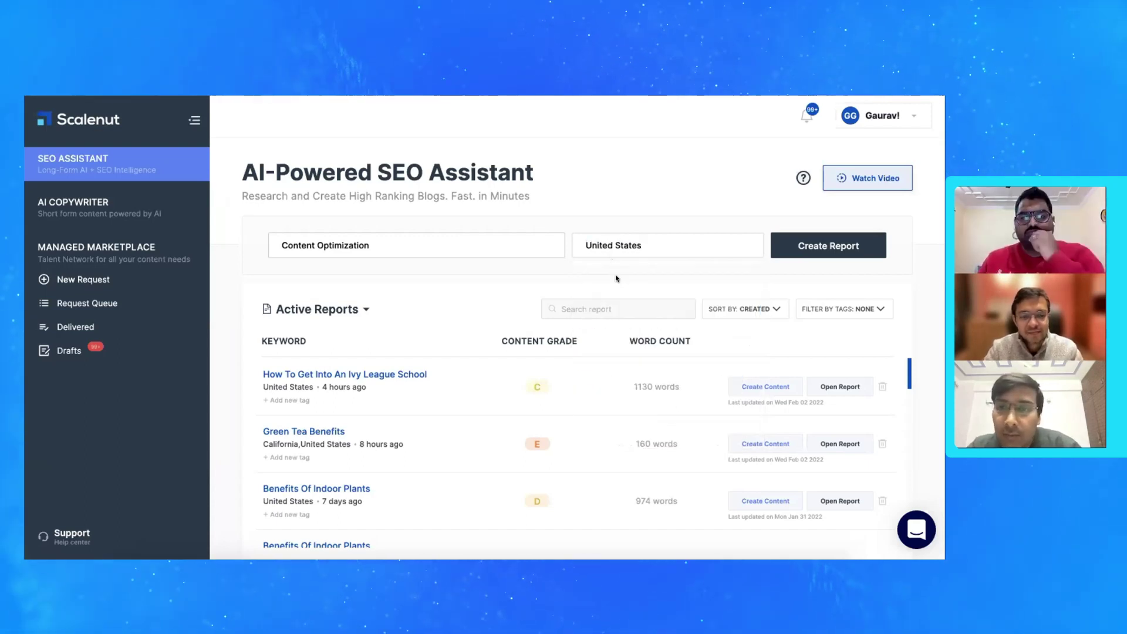
left_click(829, 246)
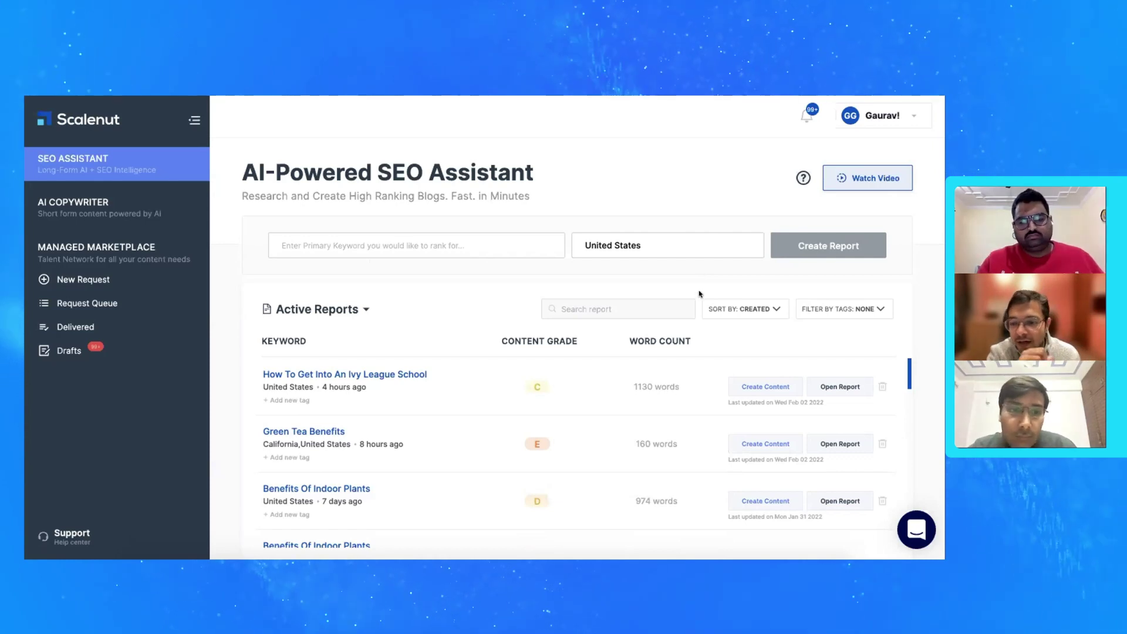
Look through the Active Reports list with its keywords, content grades and word counts
scroll(673, 371, "down", 2)
scroll(672, 371, "up", 2)
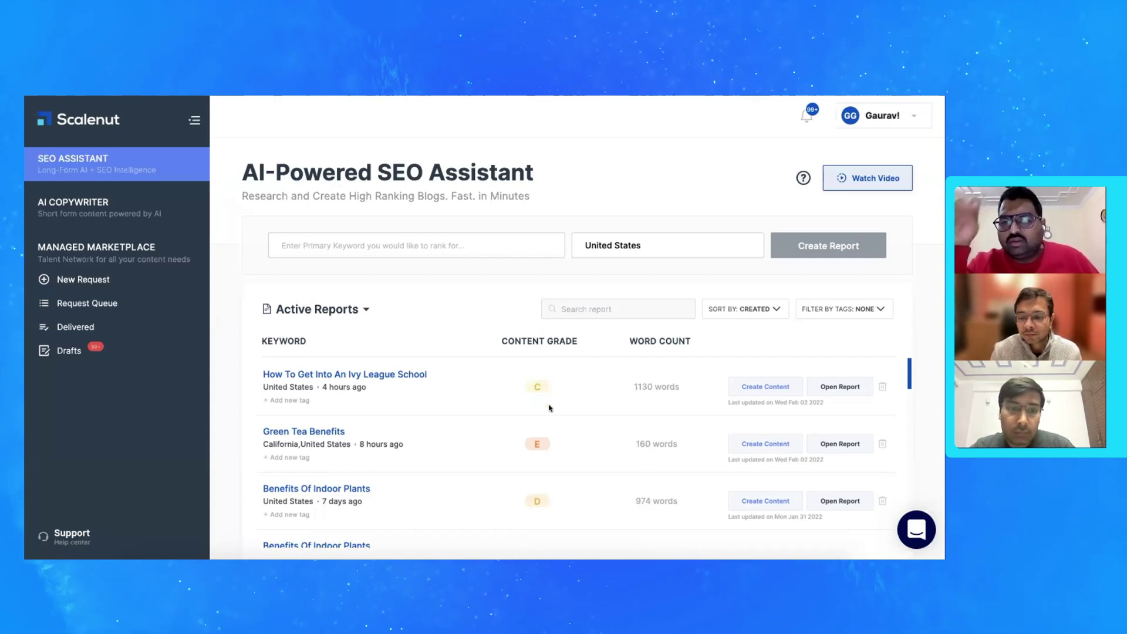
scroll(545, 411, "down", 1)
scroll(546, 415, "up", 1)
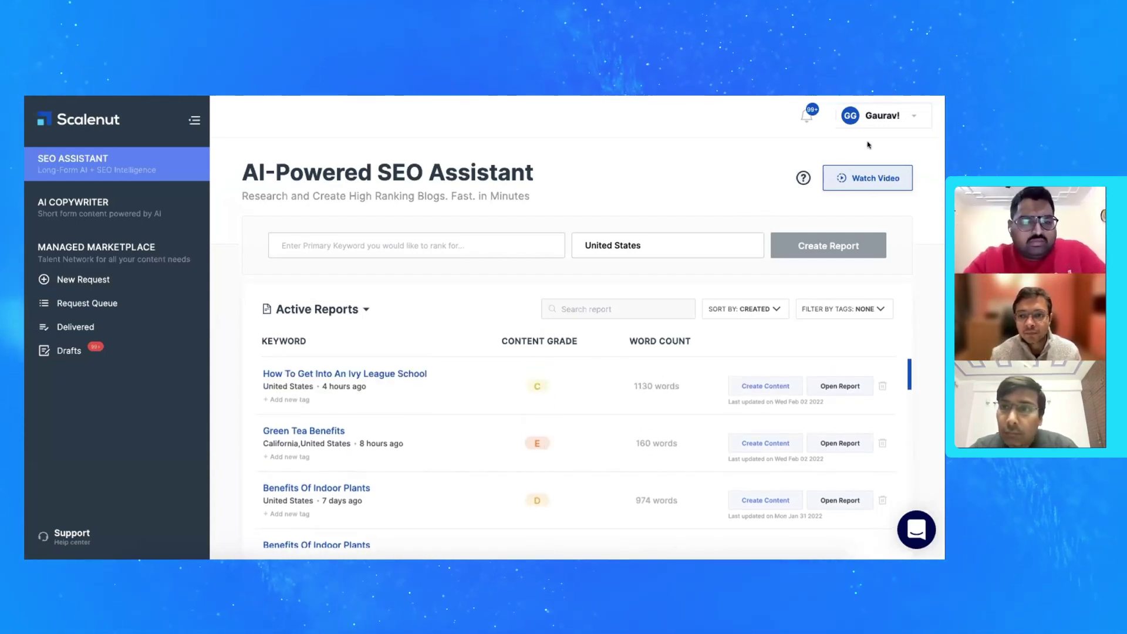
scroll(613, 382, "down", 2)
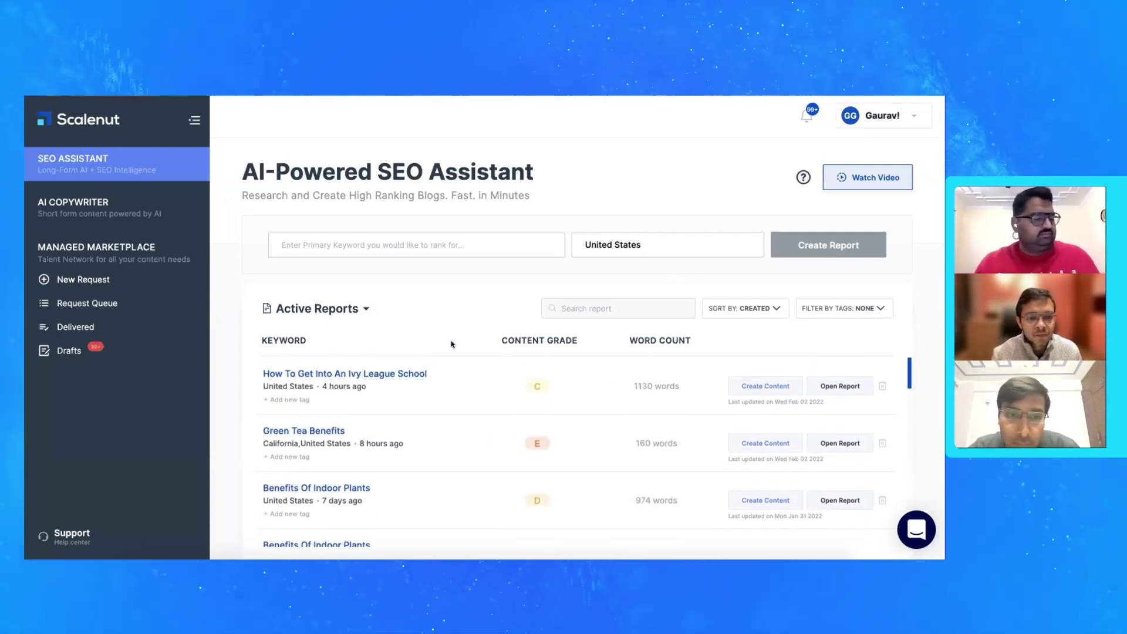
scroll(460, 397, "down", 4)
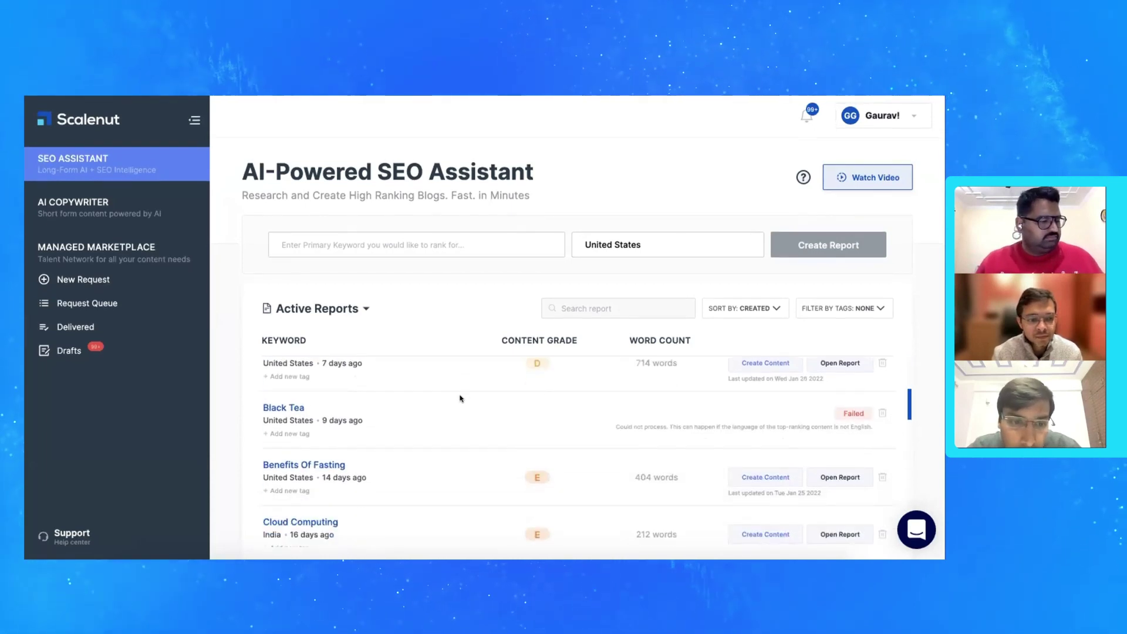
scroll(460, 396, "up", 4)
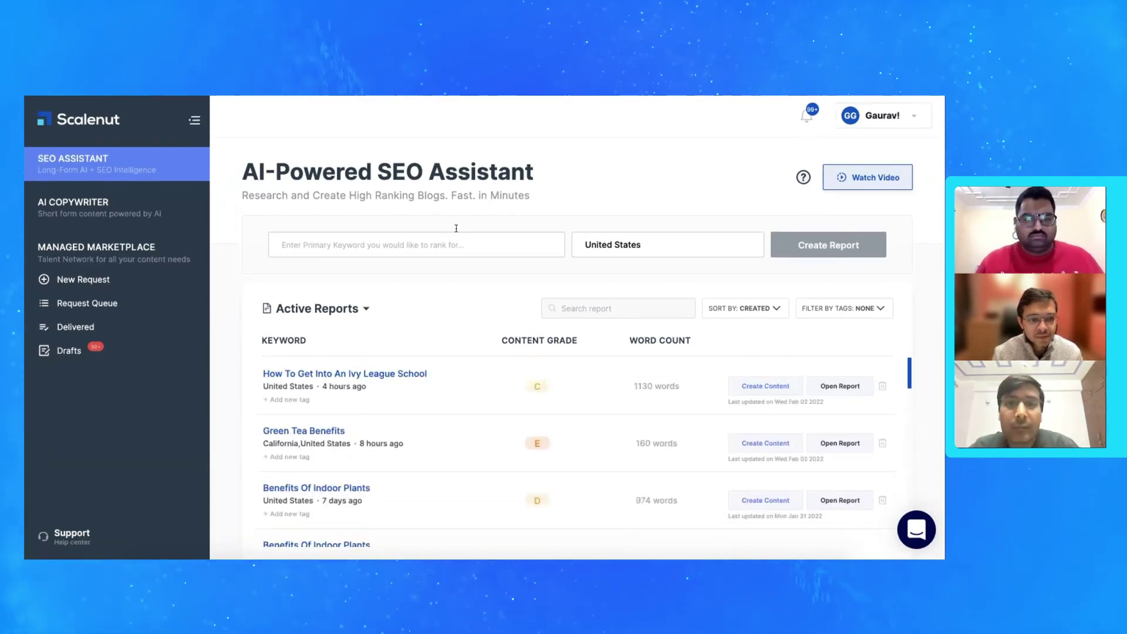
Create another report for the primary keyword "Content Optimization" with United States as the location
left_click(452, 241)
type("Conte")
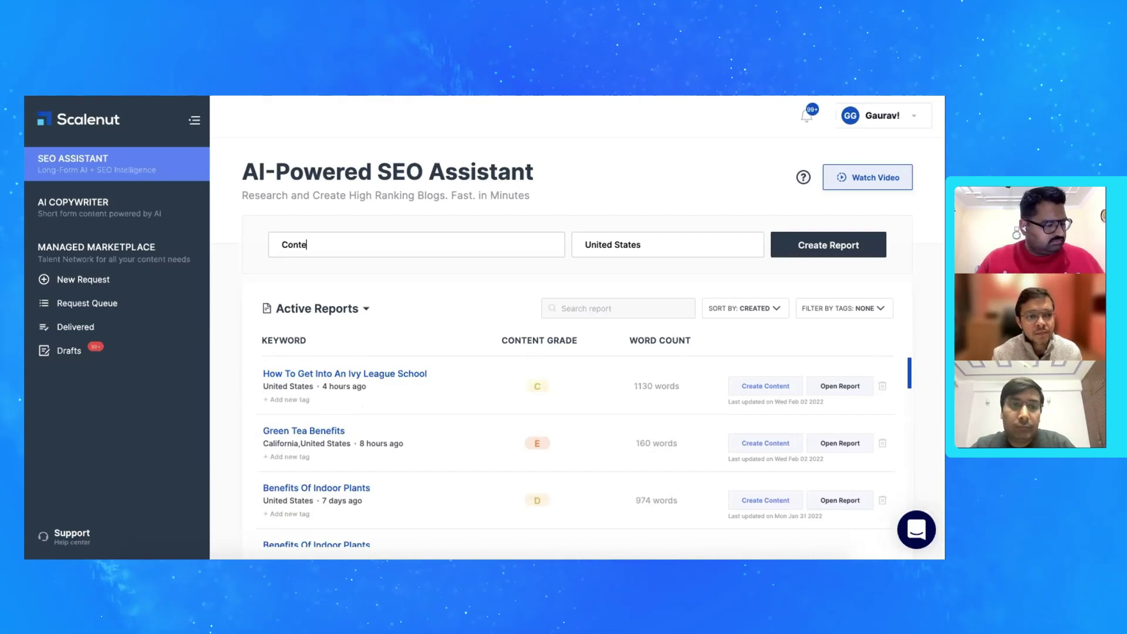
type("nt Optimiza")
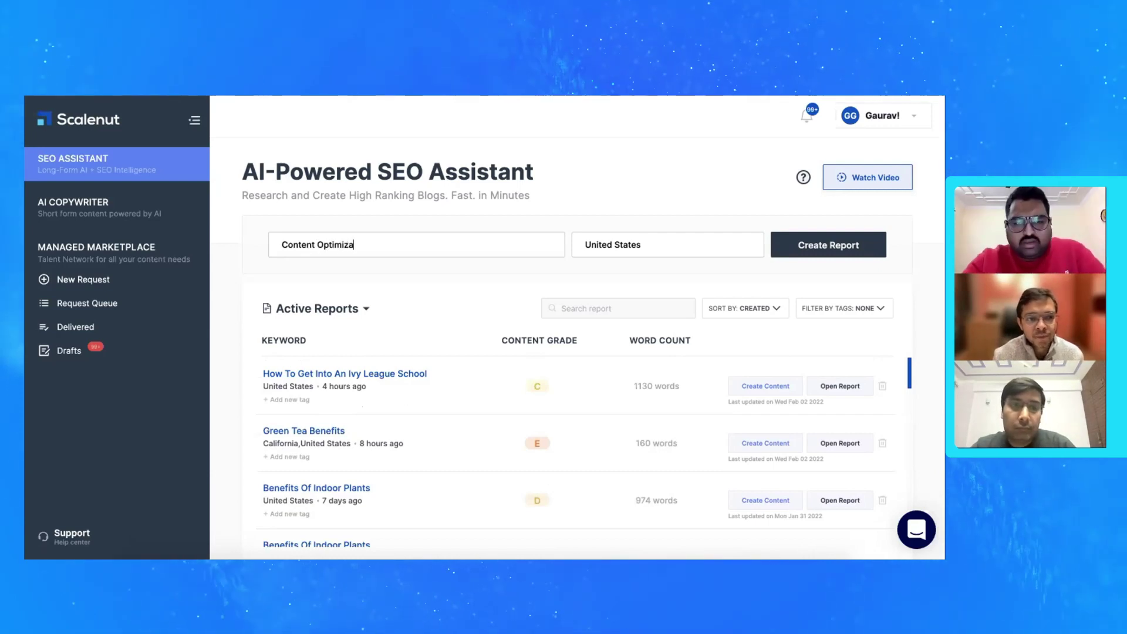
type("tion")
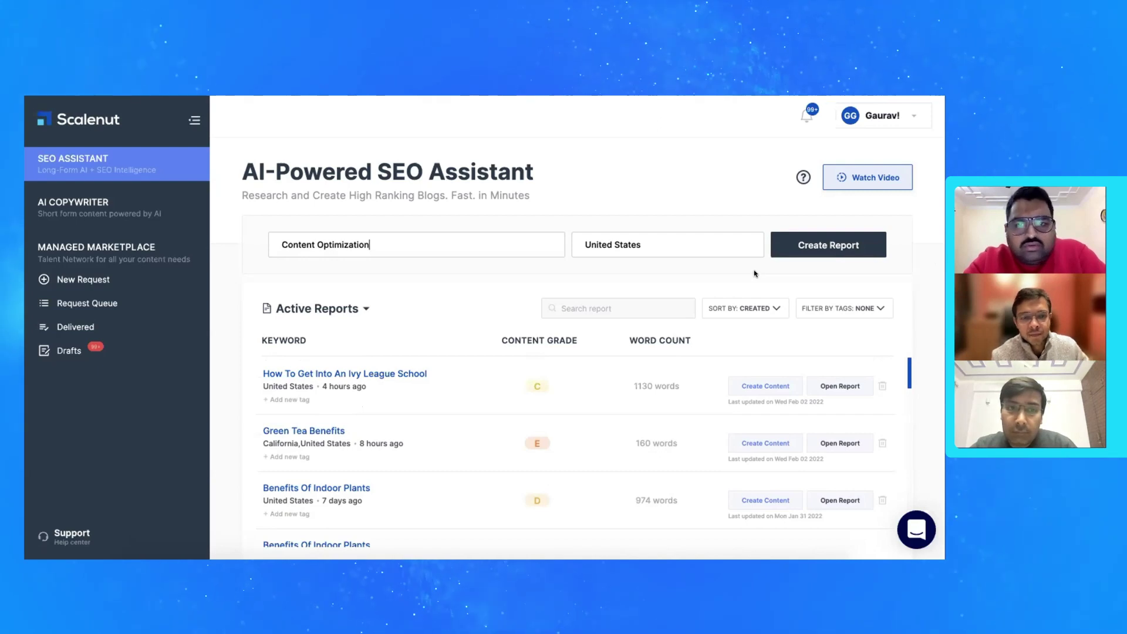
left_click(797, 247)
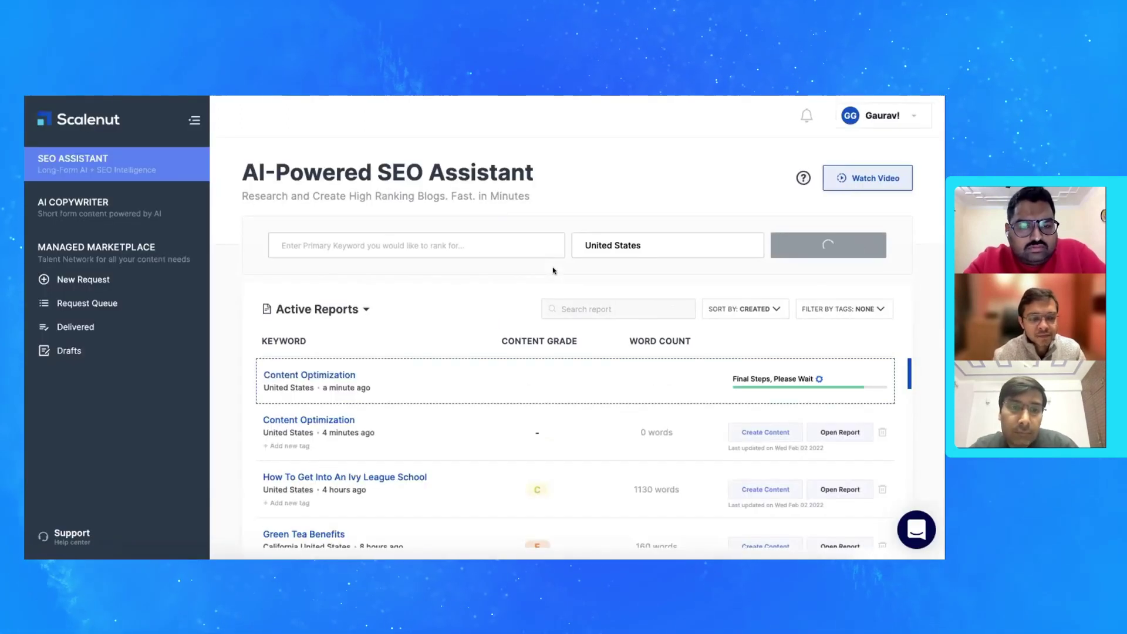
Open the finished Content Optimization report and examine its Top Page Statistics, highlighting the ranking groups, readability, images and average word count
left_click(838, 432)
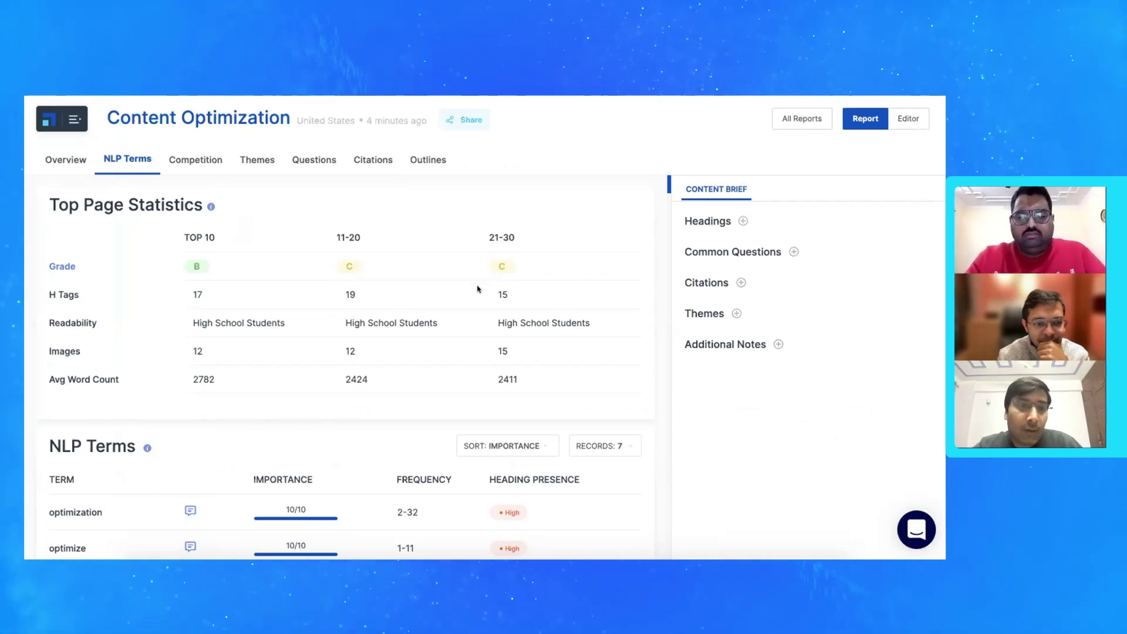
left_click_drag(49, 204, 193, 202)
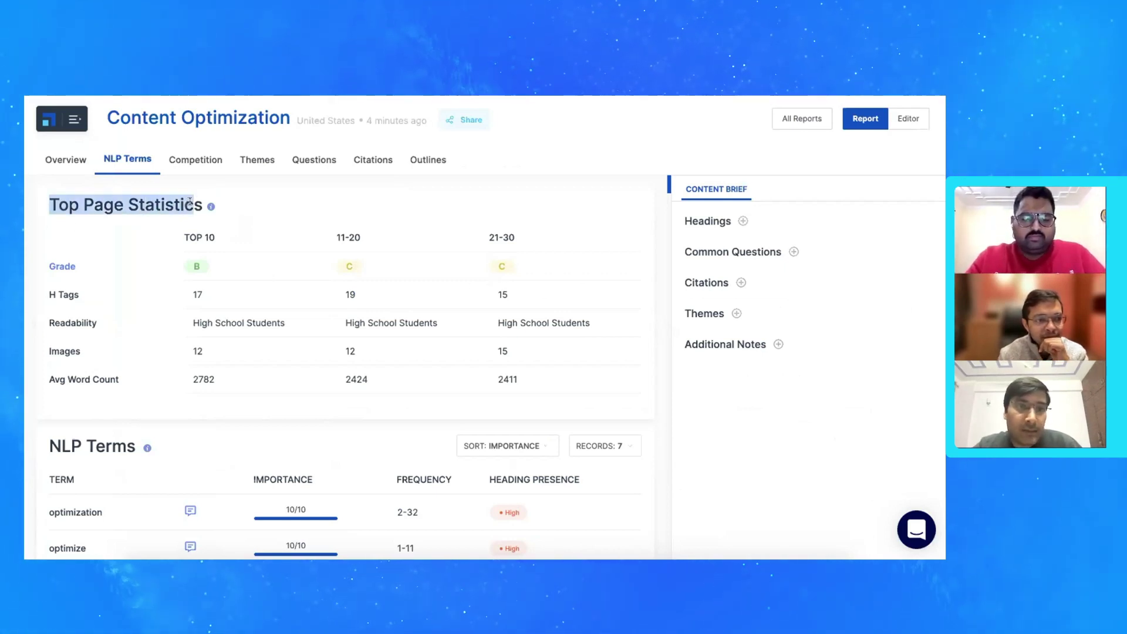
left_click(193, 202)
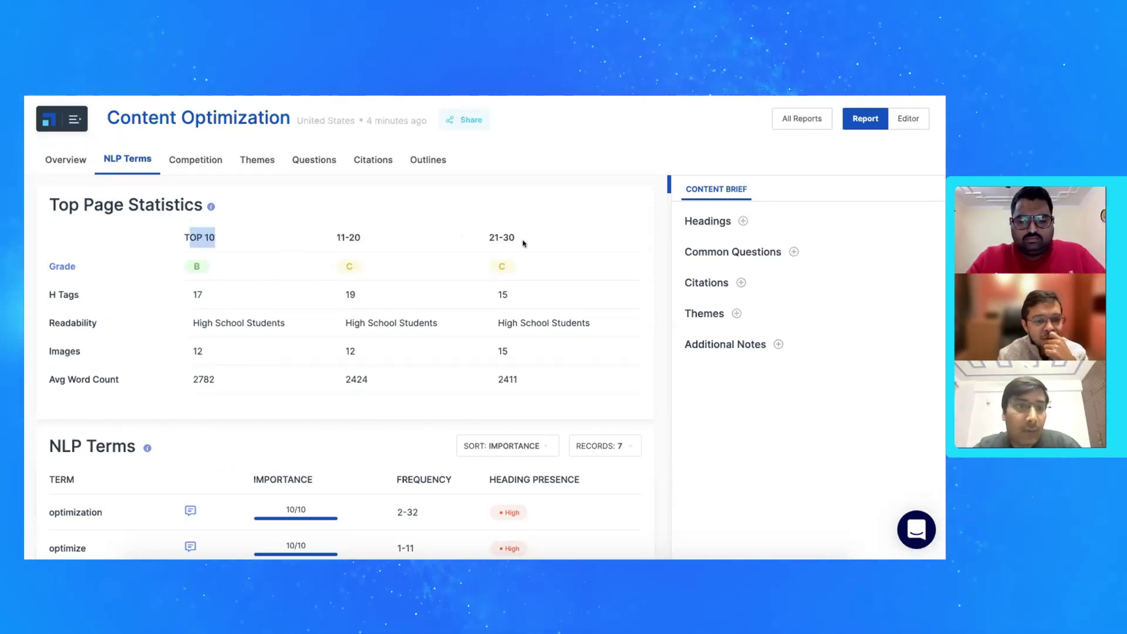
mouse_move(539, 264)
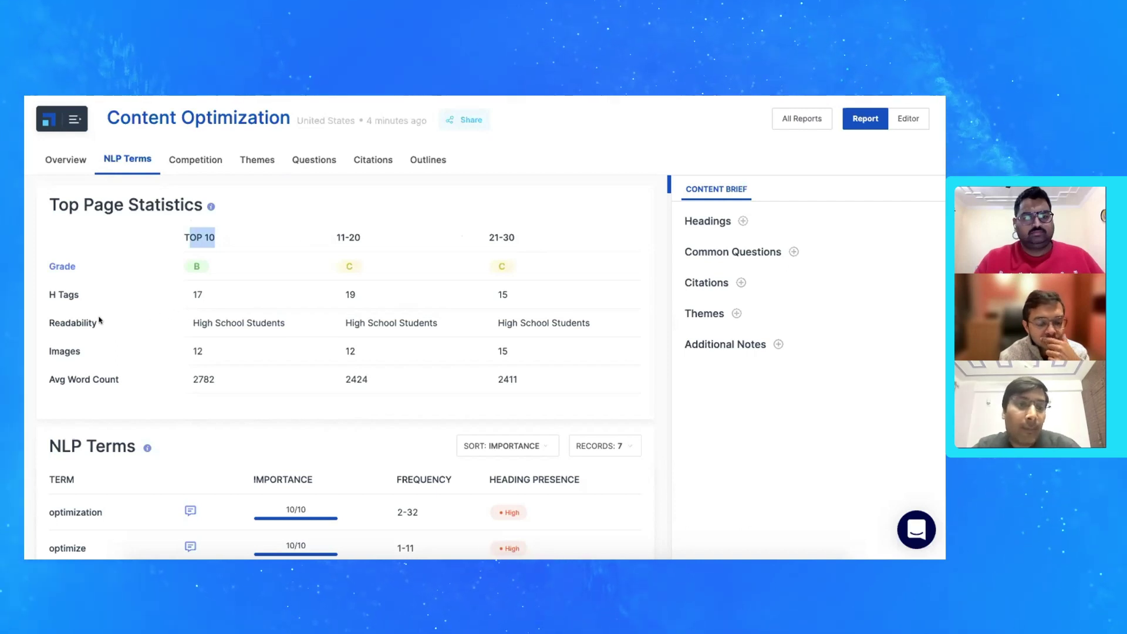
left_click_drag(187, 322, 533, 322)
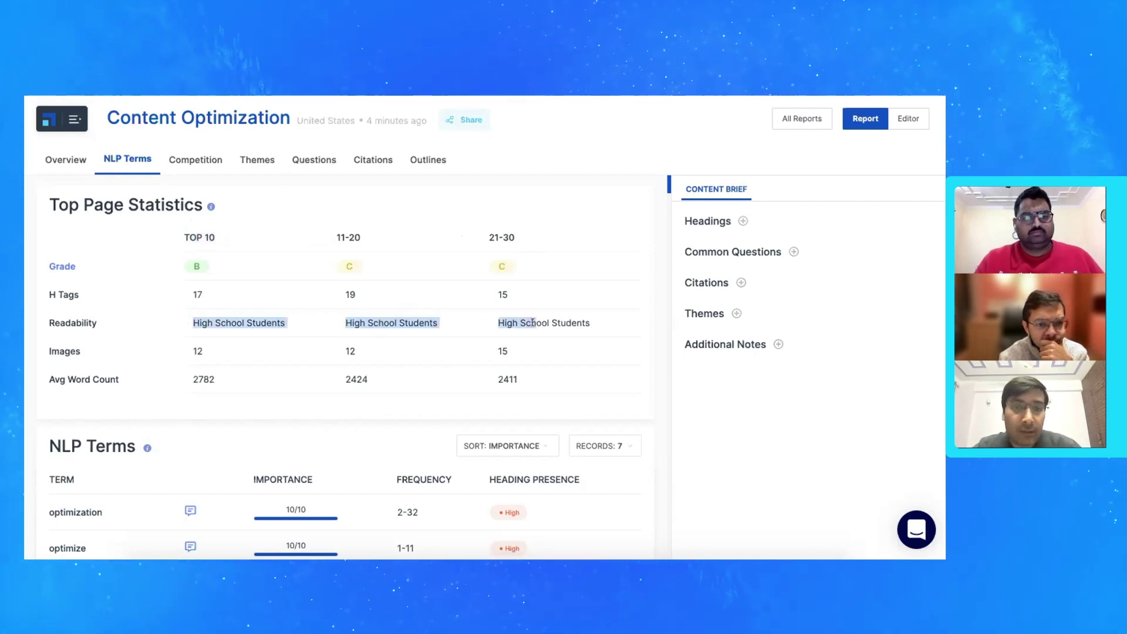
left_click(533, 322)
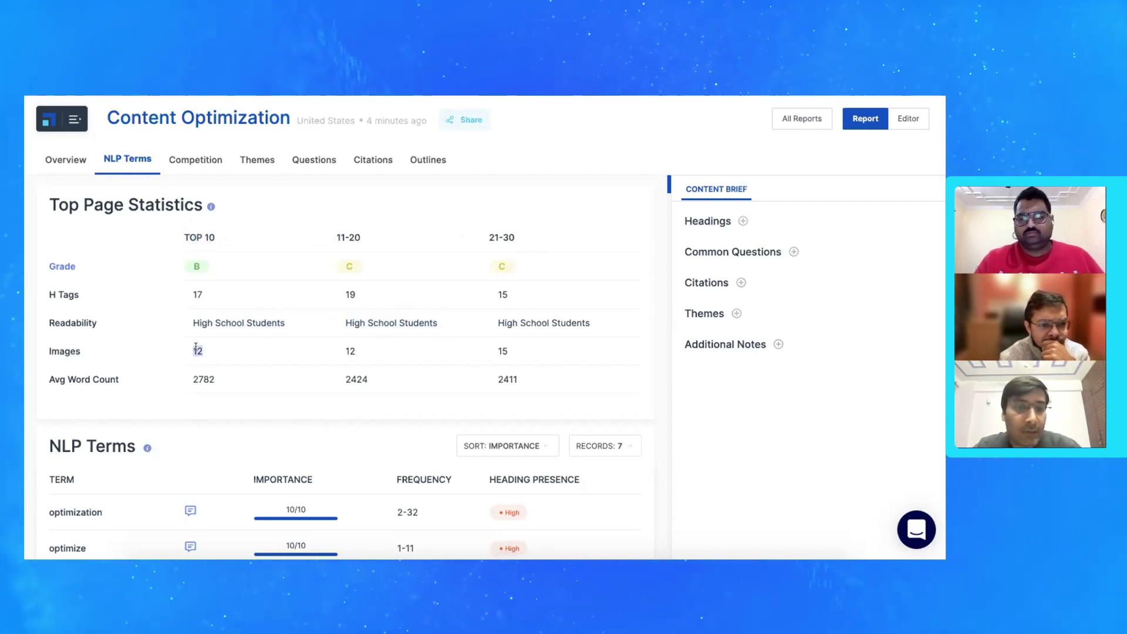
double_click(202, 379)
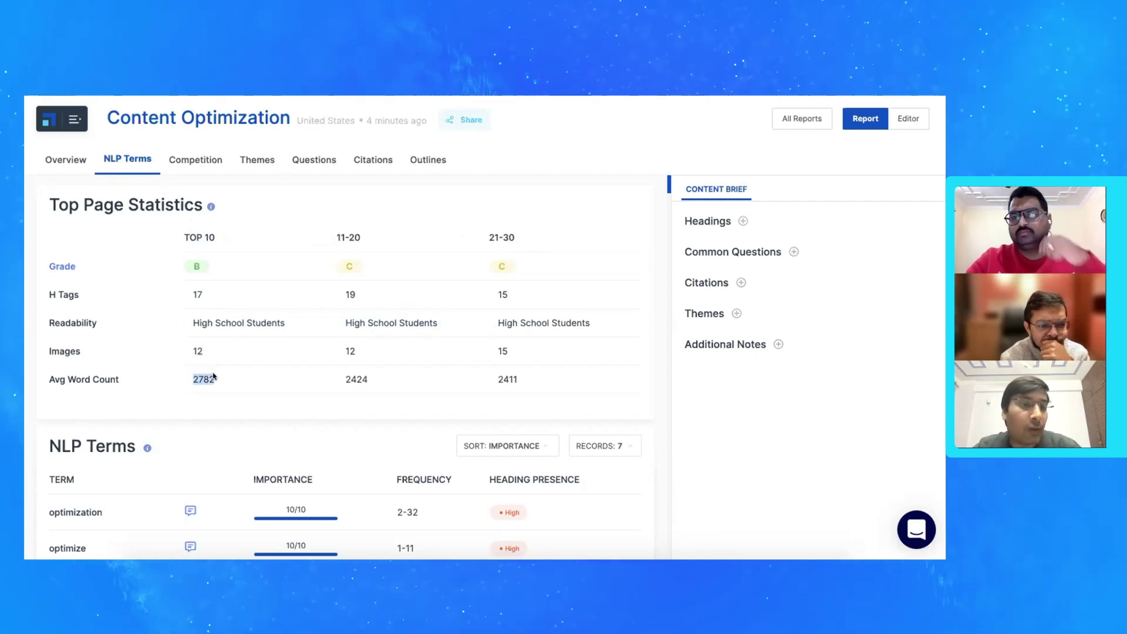
left_click(237, 382)
Show the full list of NLP terms and go over its Frequency and Heading Presence columns
scroll(237, 382, "down", 3)
scroll(236, 382, "down", 2)
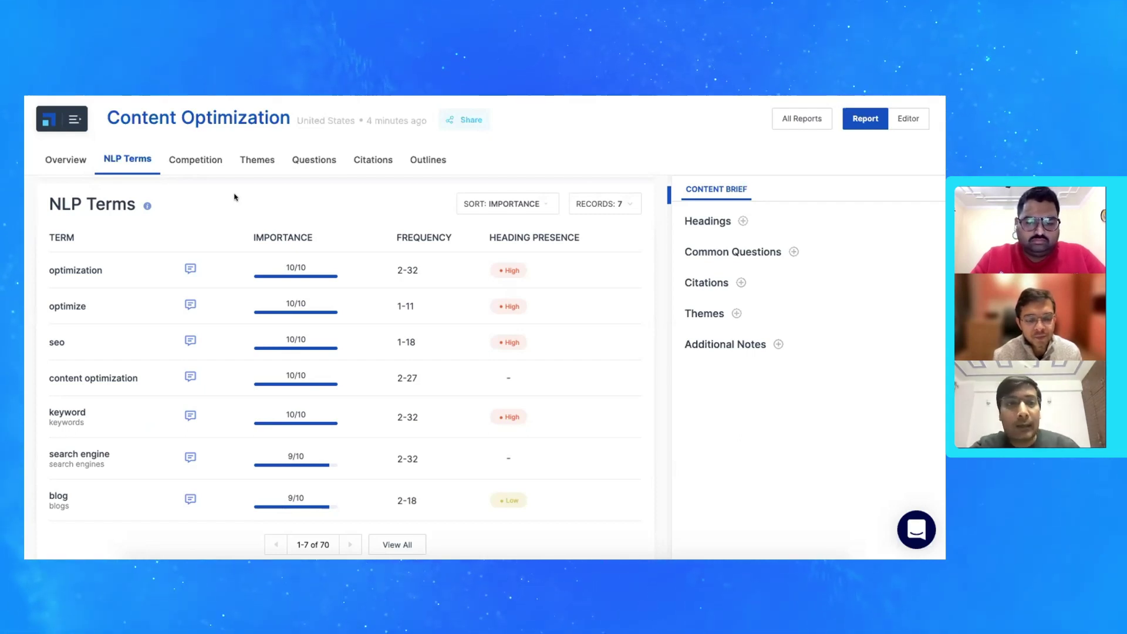
left_click(394, 543)
scroll(420, 324, "down", 1)
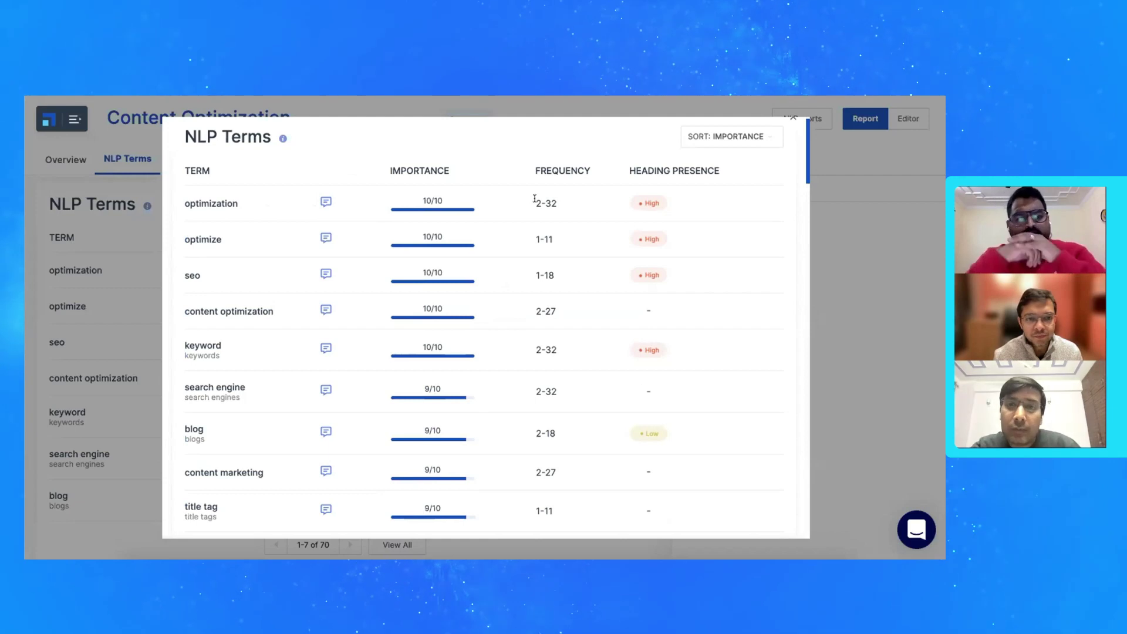
left_click(572, 168)
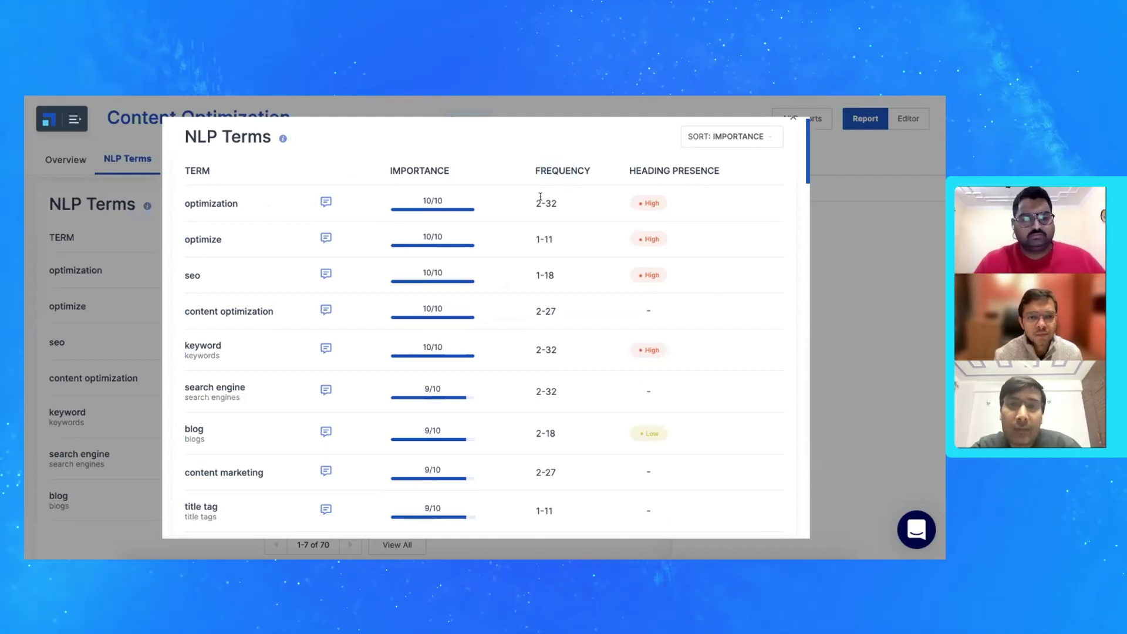
left_click_drag(648, 170, 678, 169)
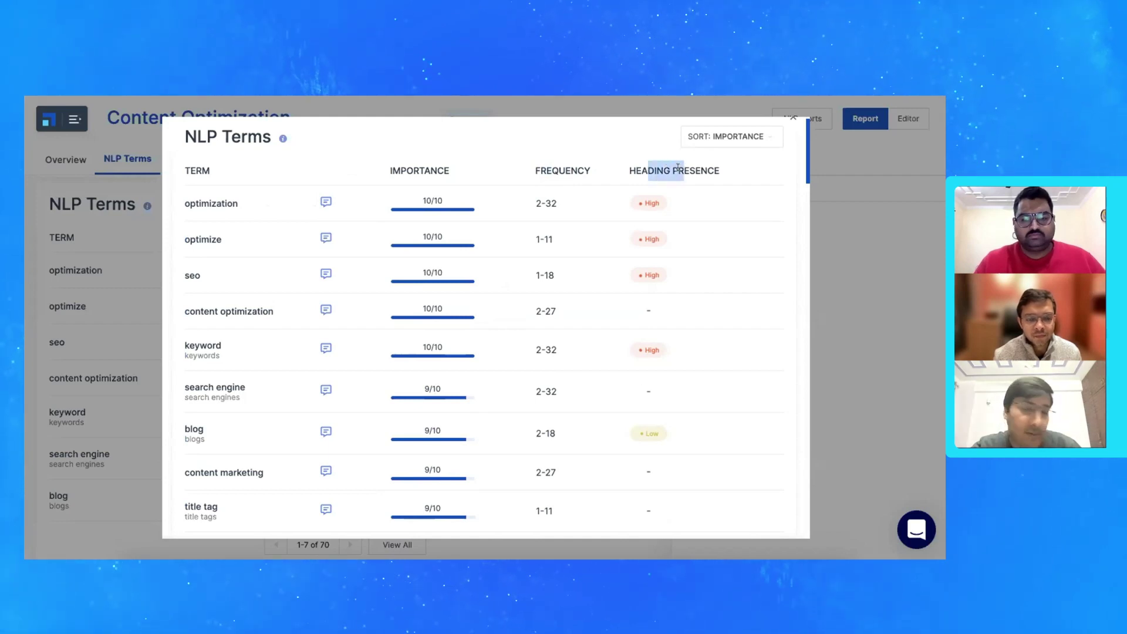
Look through the full NLP terms list, comparing importance, frequency and heading presence from the most to the less important terms
left_click(678, 169)
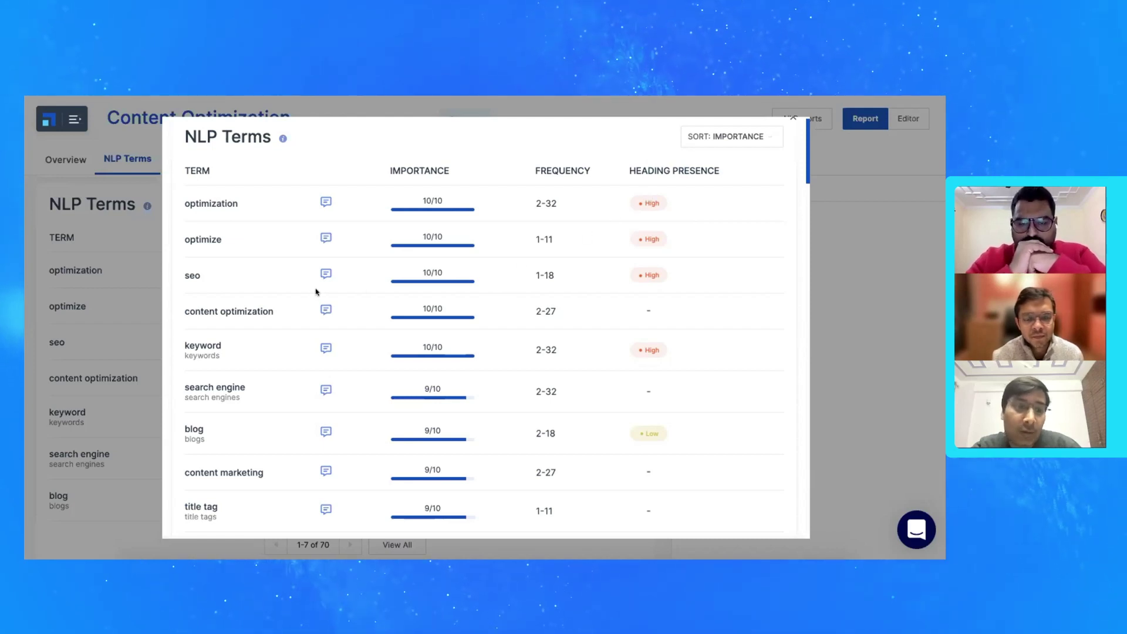
scroll(315, 292, "down", 4)
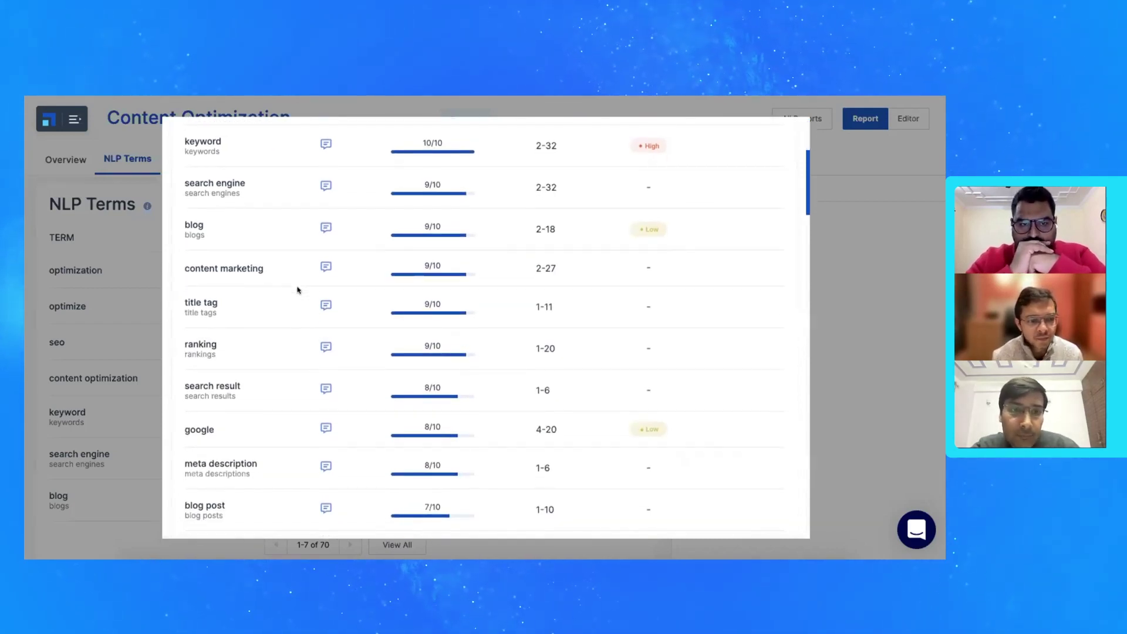
scroll(276, 303, "down", 6)
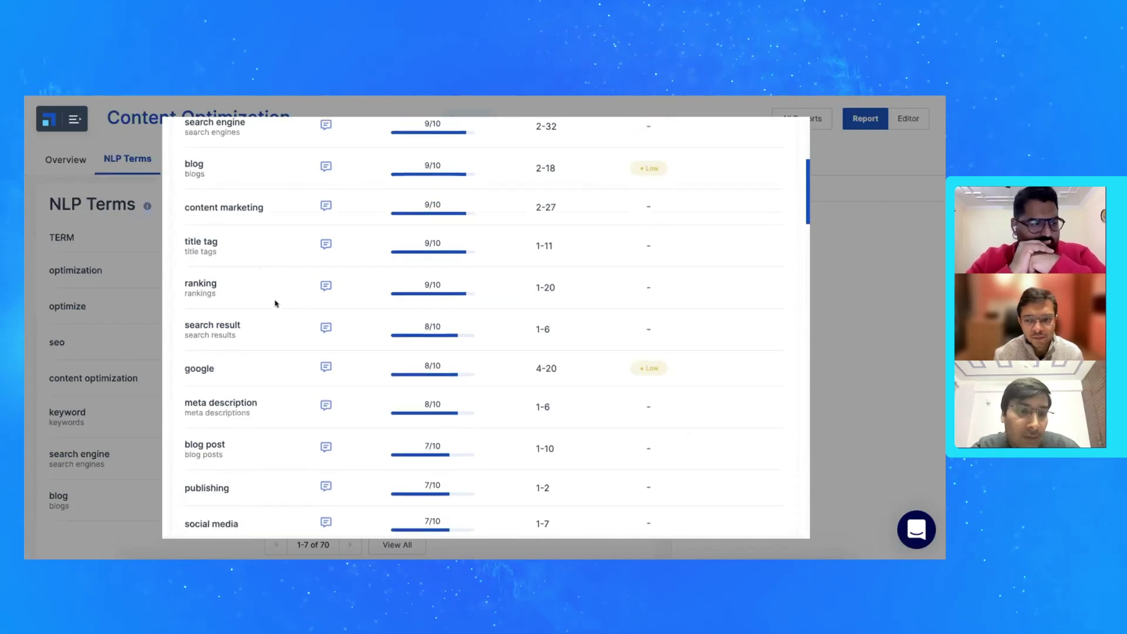
scroll(275, 304, "down", 1)
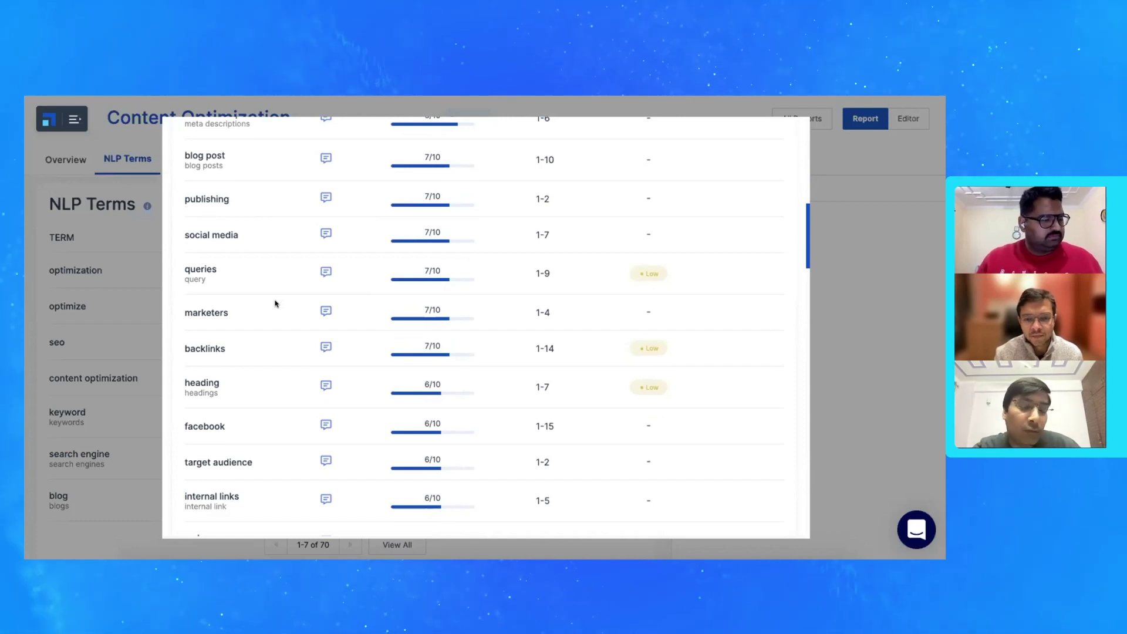
scroll(275, 304, "down", 5)
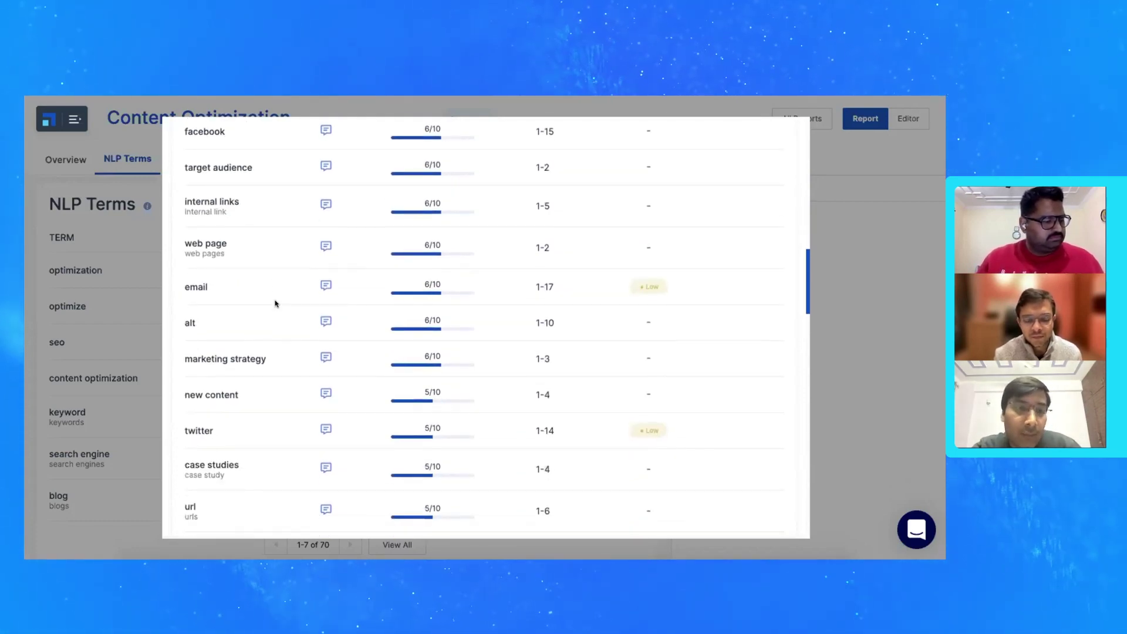
scroll(275, 304, "down", 5)
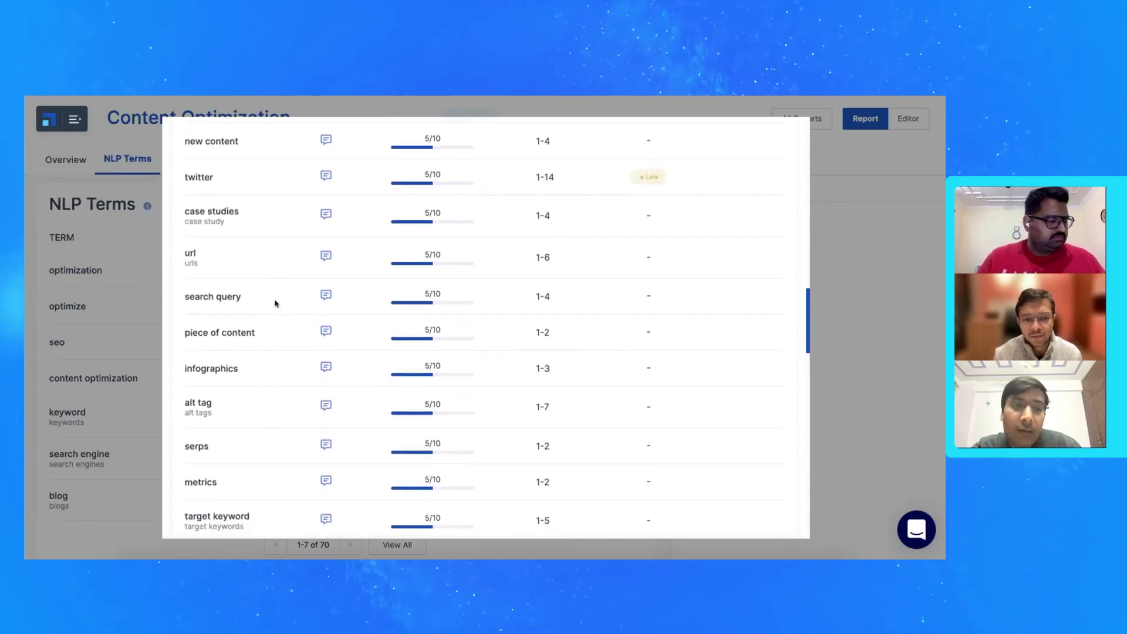
scroll(276, 303, "down", 1)
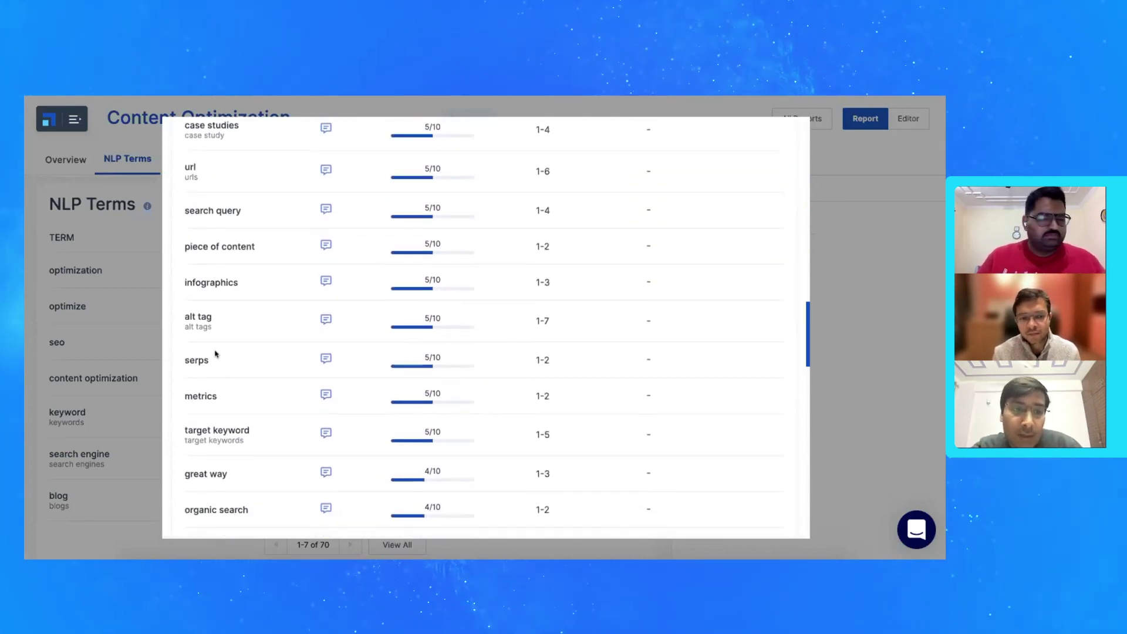
scroll(217, 418, "down", 4)
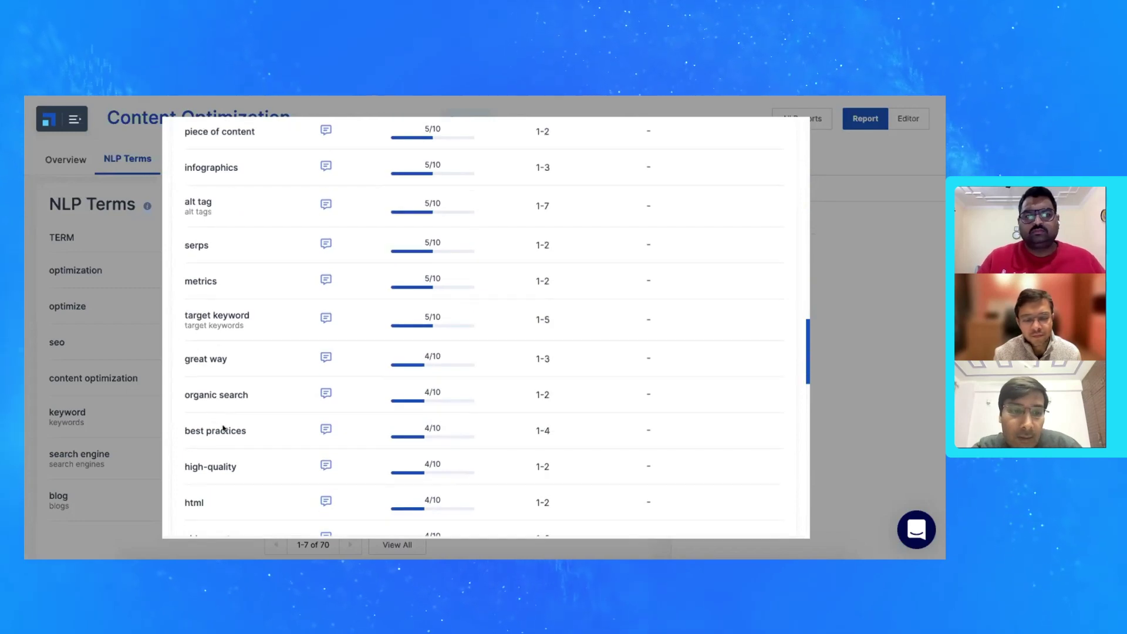
scroll(231, 418, "down", 4)
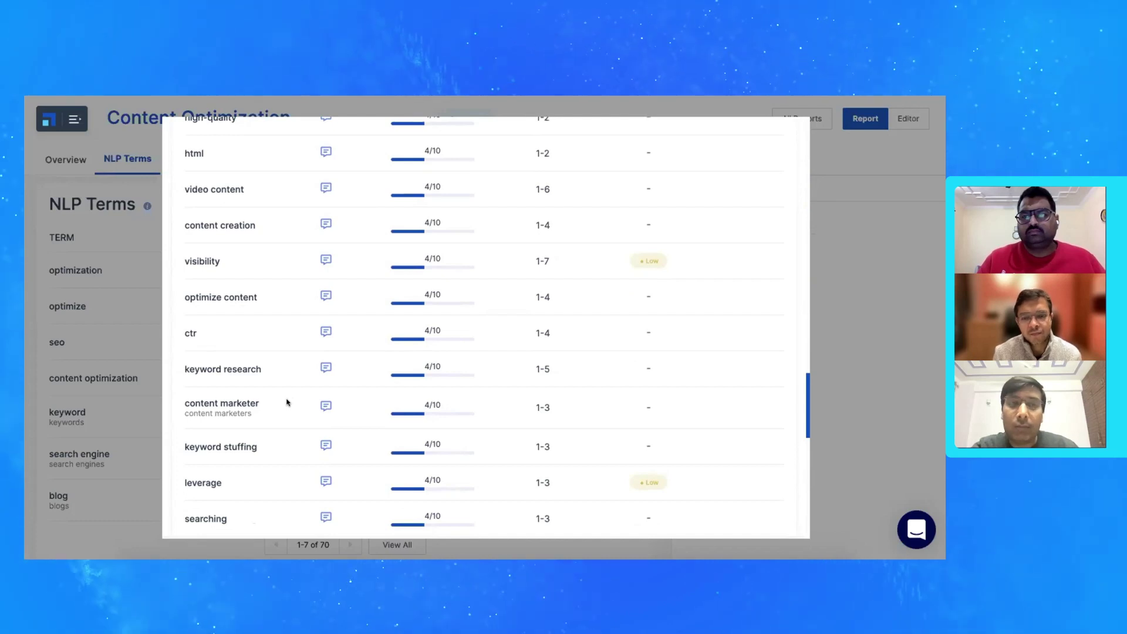
scroll(286, 402, "up", 20)
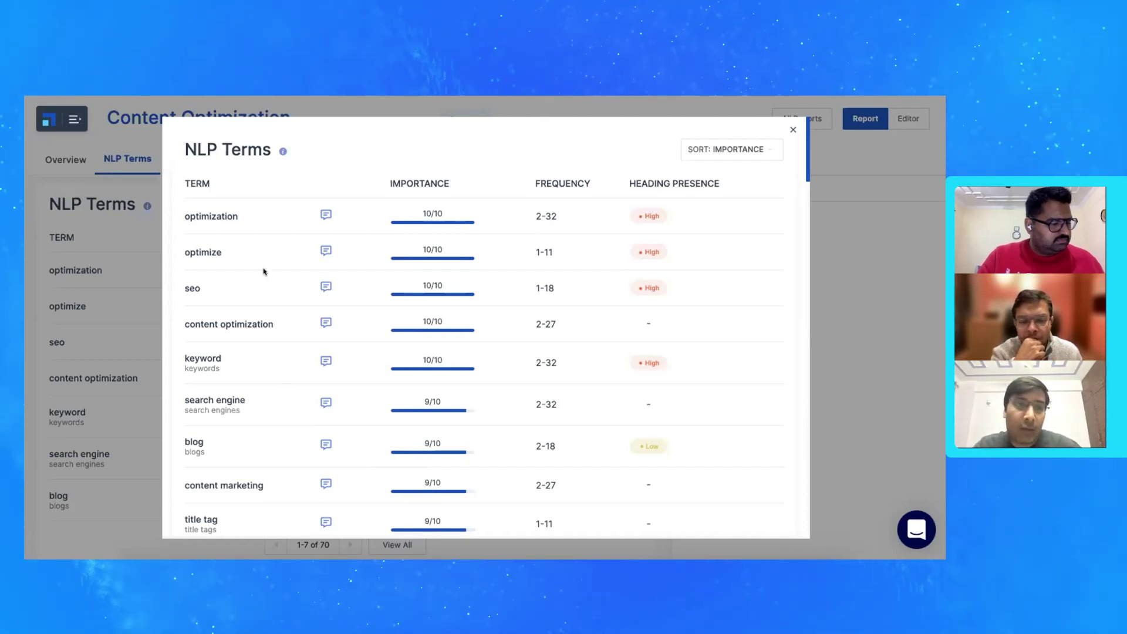
scroll(262, 230, "down", 3)
scroll(262, 230, "up", 3)
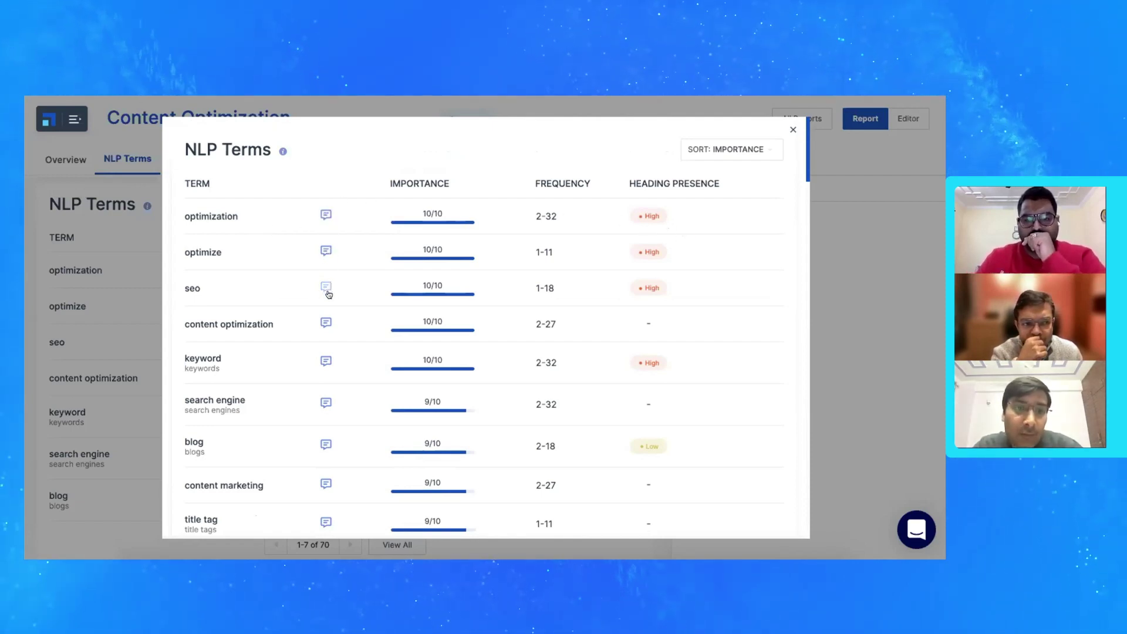
scroll(345, 387, "down", 1)
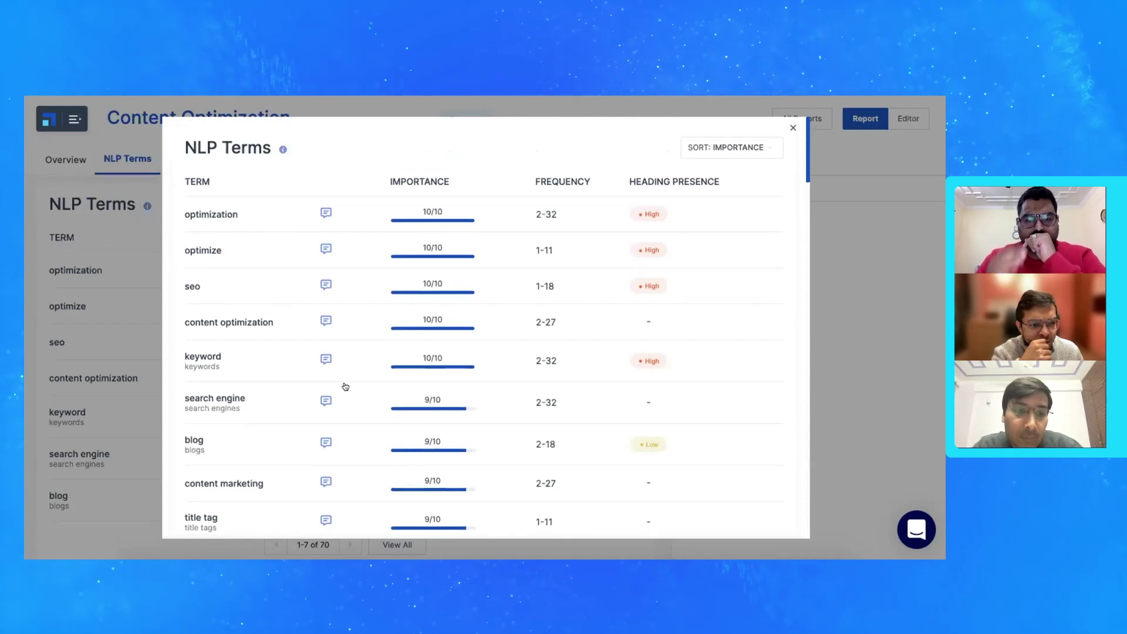
scroll(345, 387, "down", 4)
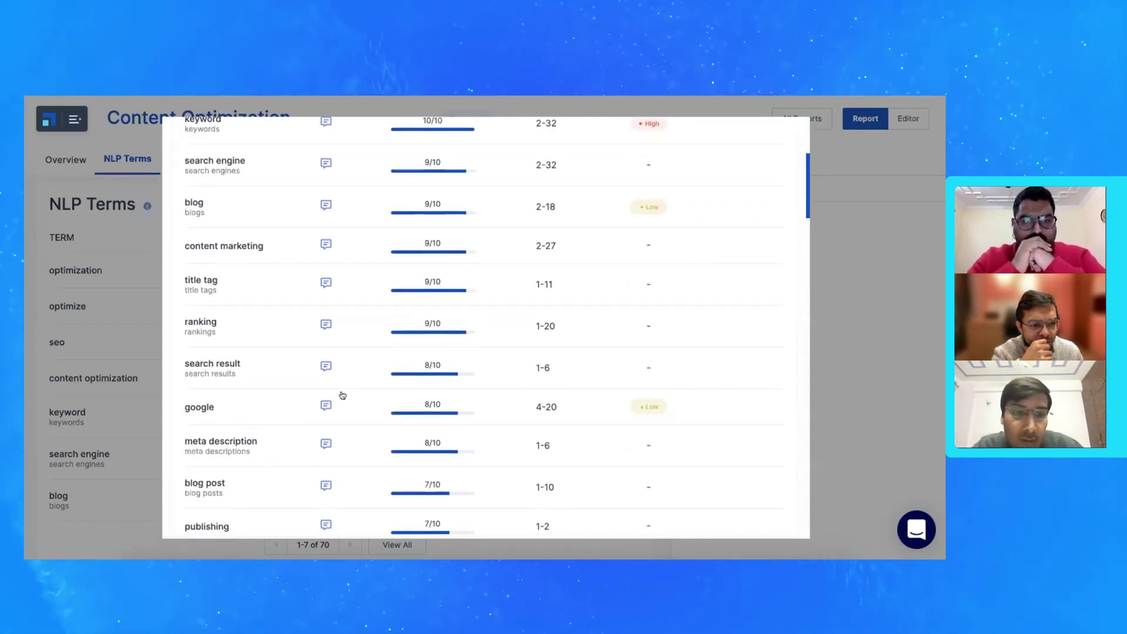
scroll(343, 393, "up", 5)
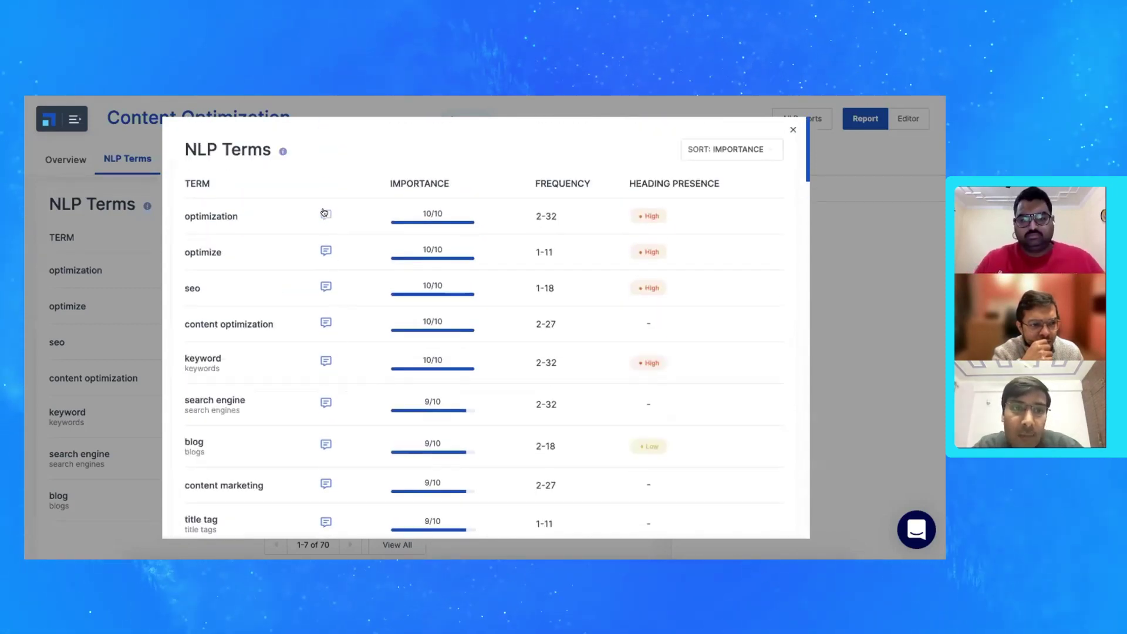
Open the example usage of the term "optimization" and read how the top-ranking pages use it in their main content
left_click(325, 213)
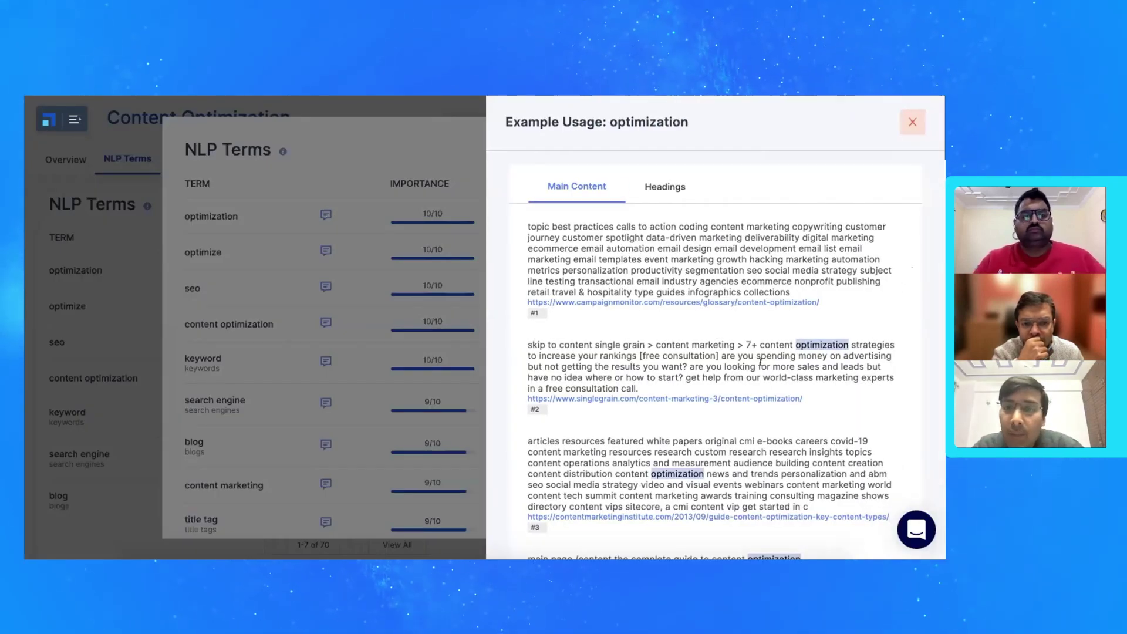
scroll(543, 270, "down", 2)
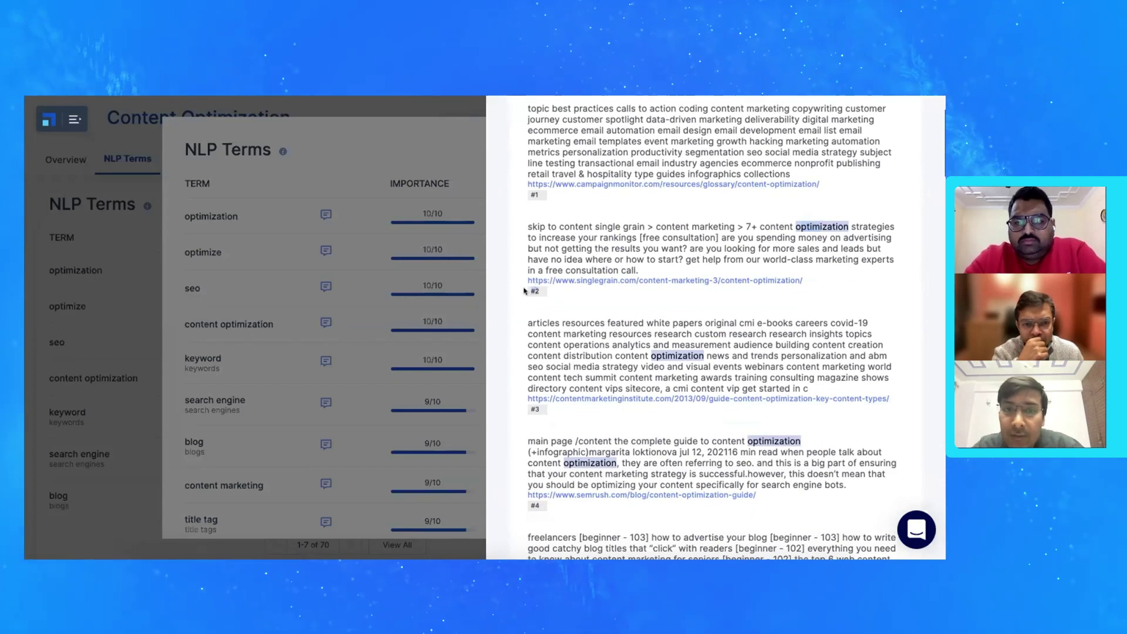
scroll(693, 351, "down", 8)
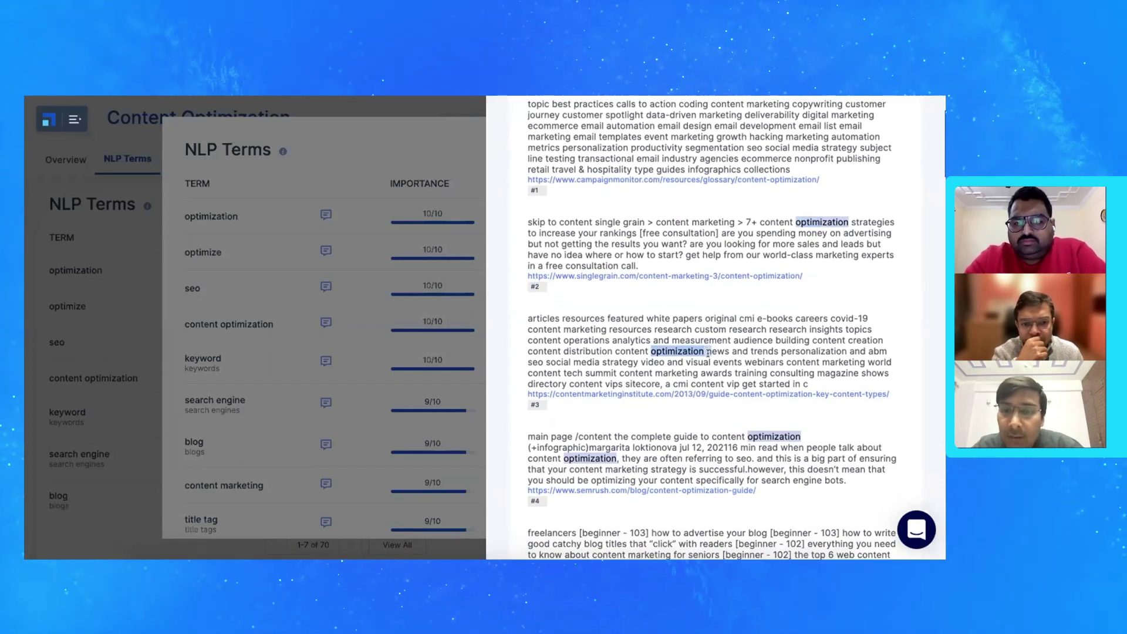
scroll(709, 356, "up", 15)
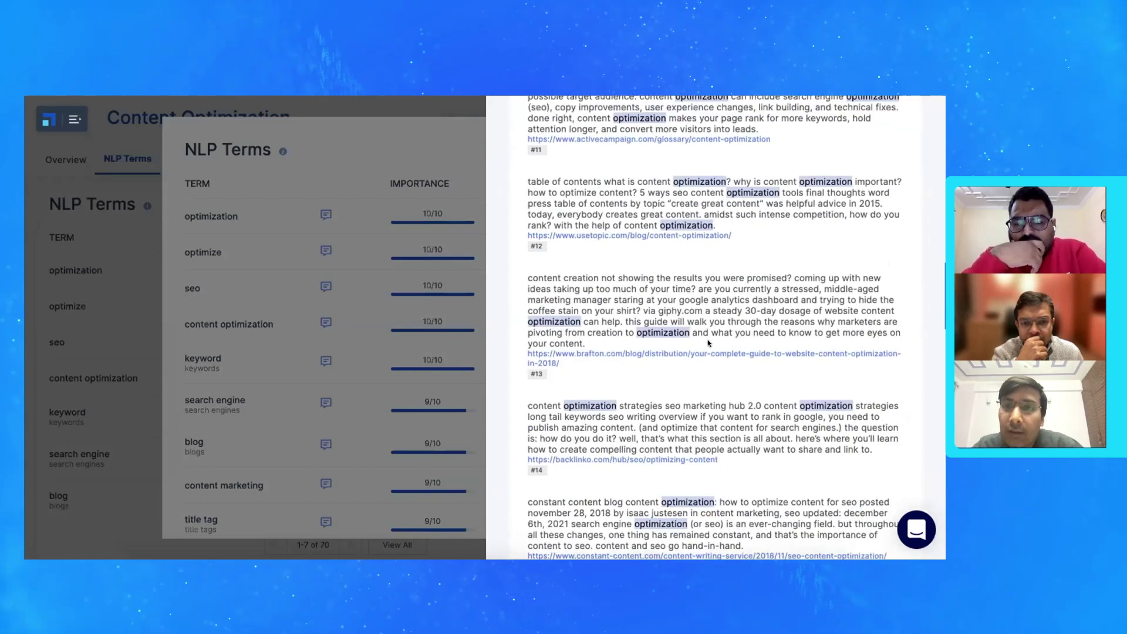
Review the competitor headings that use "optimization", highlighting the first two, and close the examples and the NLP terms list
left_click(678, 184)
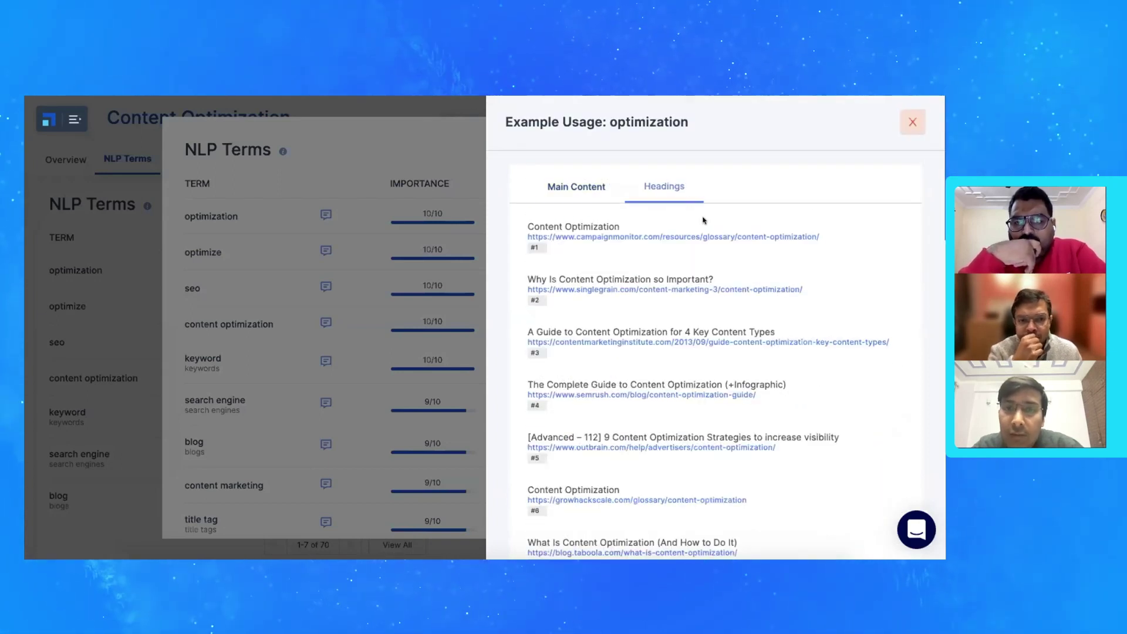
double_click(587, 227)
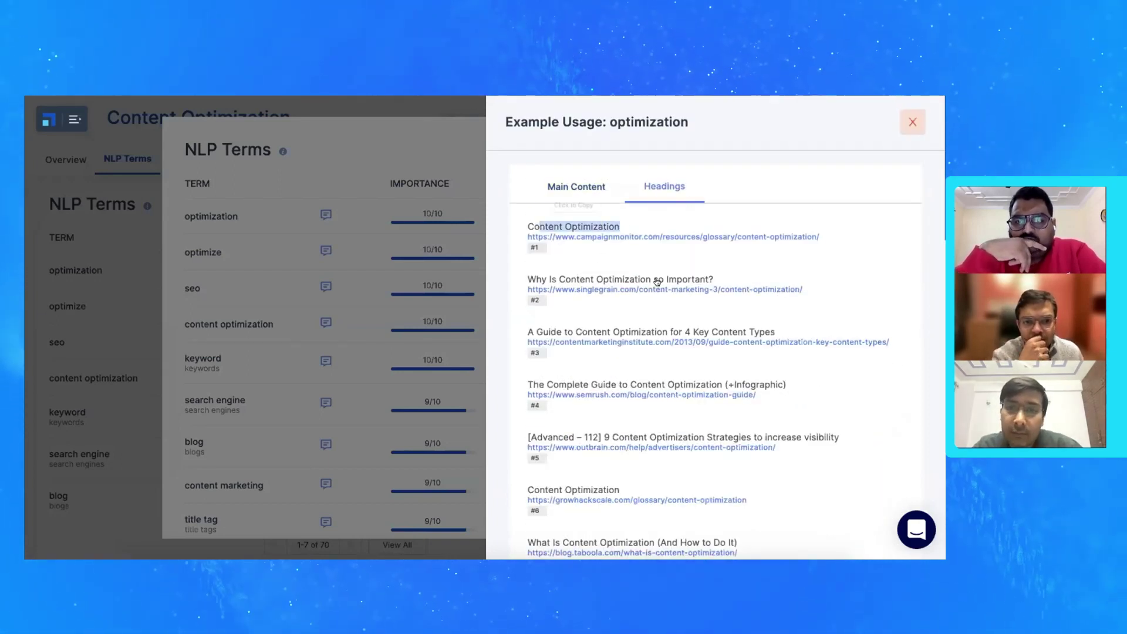
left_click_drag(688, 281, 577, 258)
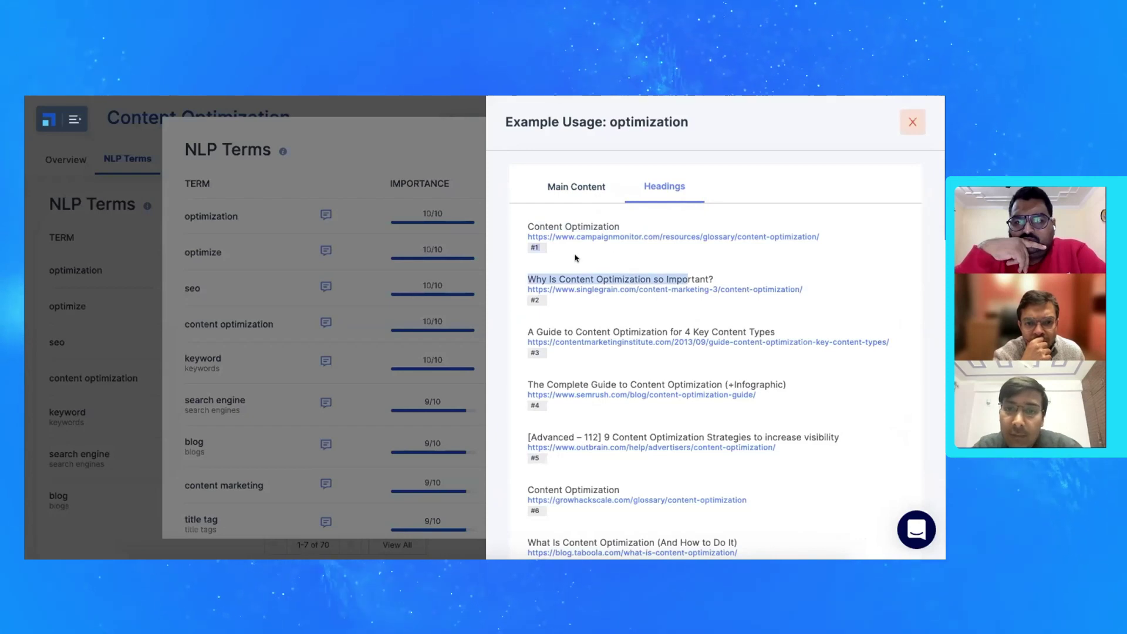
left_click(575, 259)
scroll(590, 279, "down", 9)
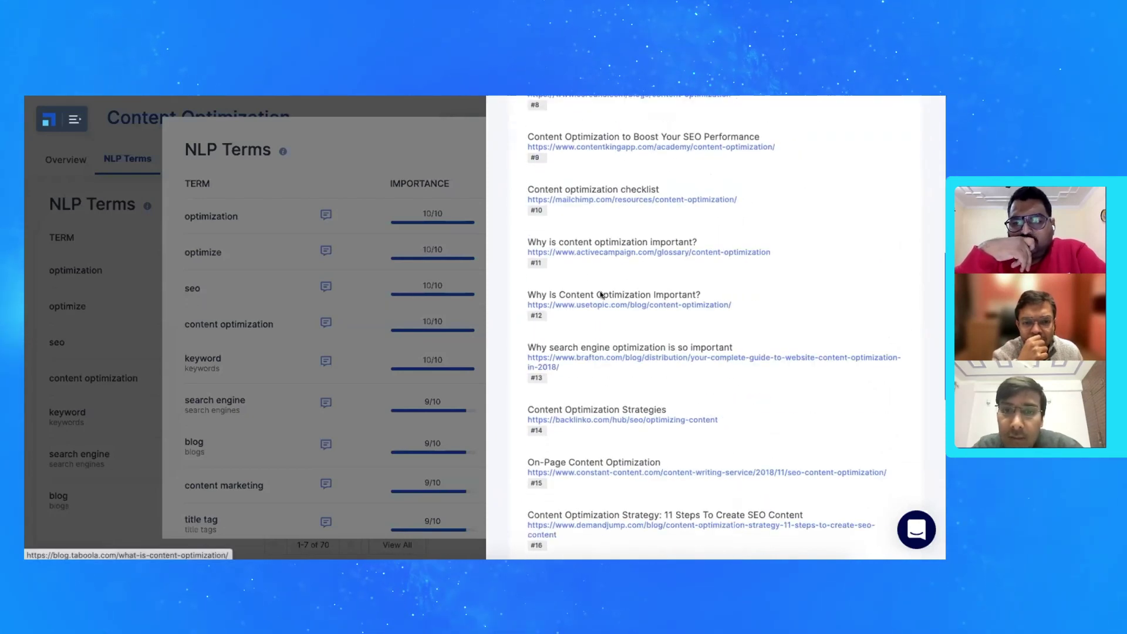
scroll(600, 295, "up", 9)
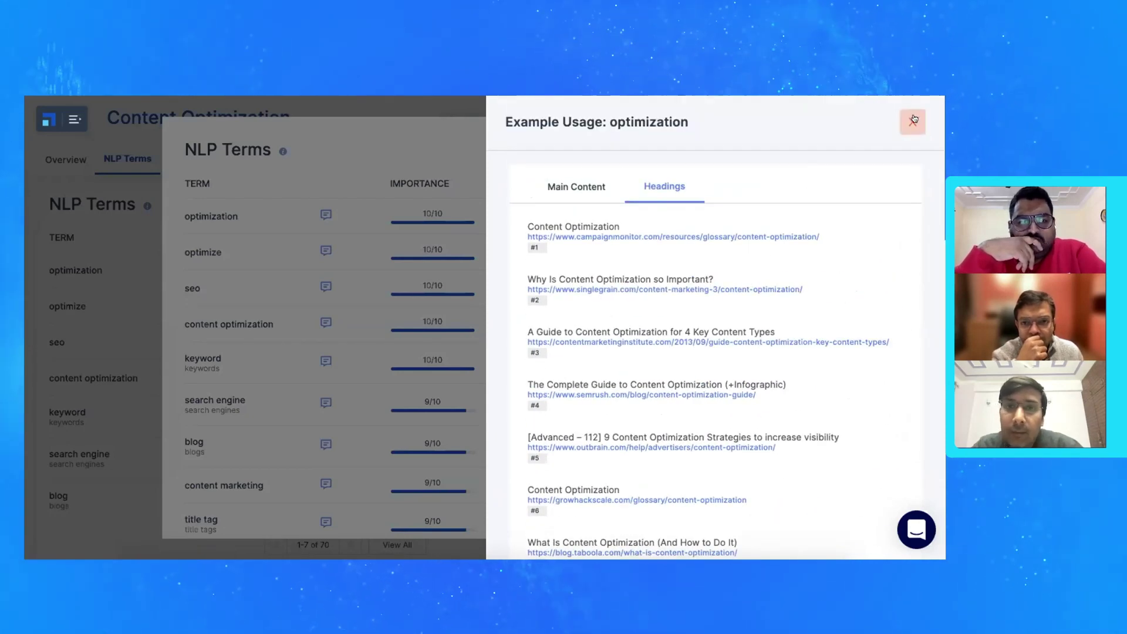
left_click(912, 121)
left_click(53, 253)
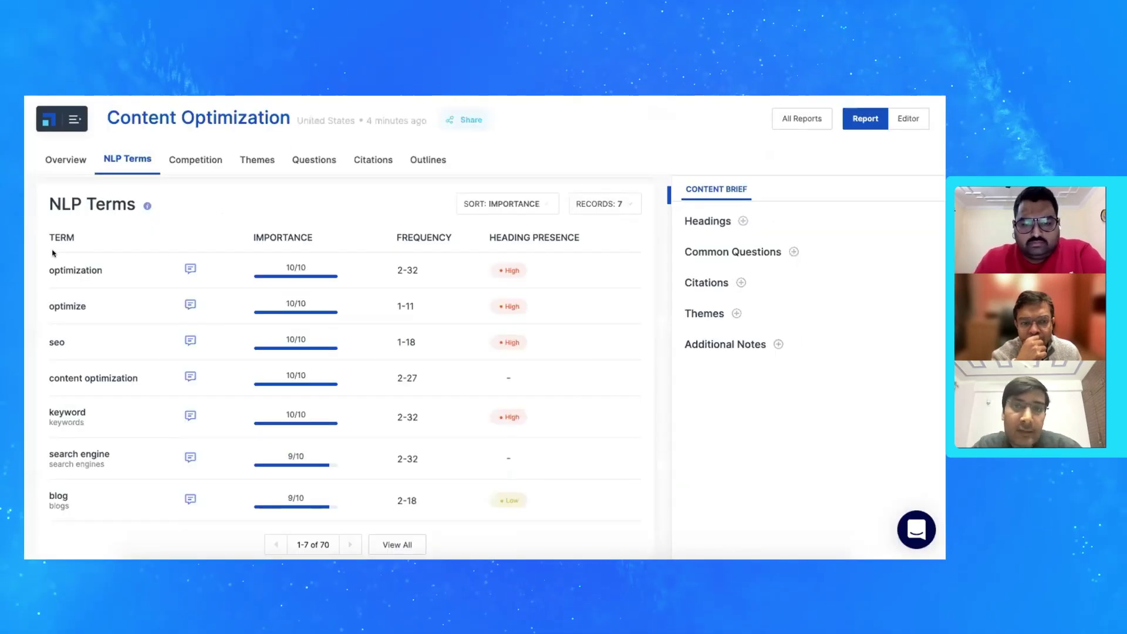
Show the full Competition list and examine its ranked pages, highlighting the Word Count and Grade columns
scroll(52, 253, "down", 5)
scroll(52, 253, "down", 3)
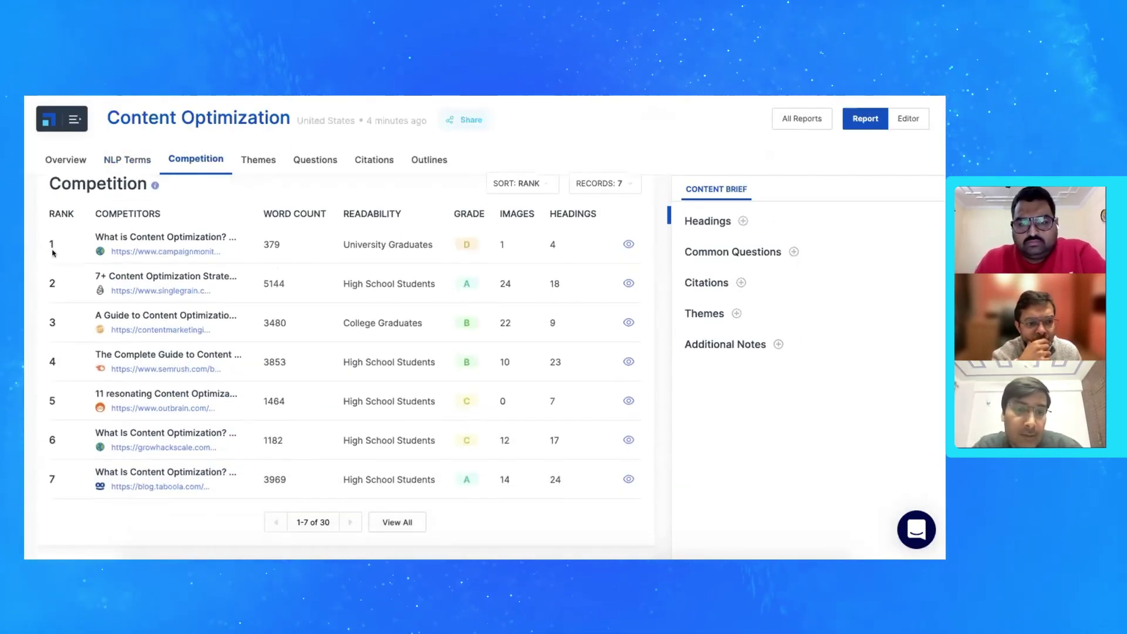
left_click(397, 522)
scroll(407, 437, "down", 10)
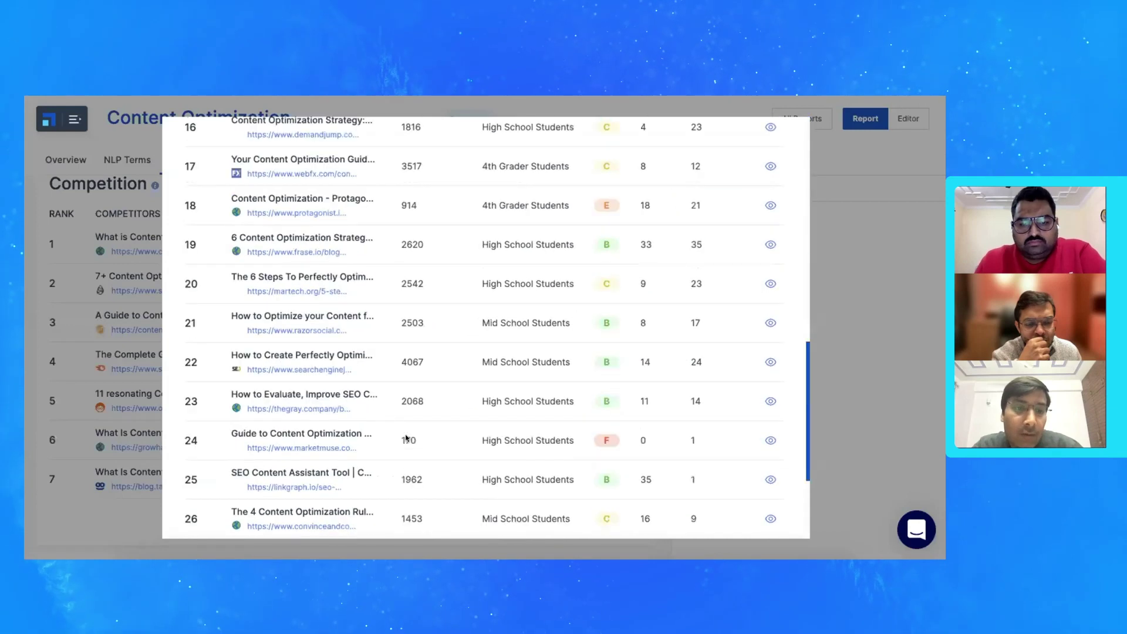
scroll(407, 437, "up", 10)
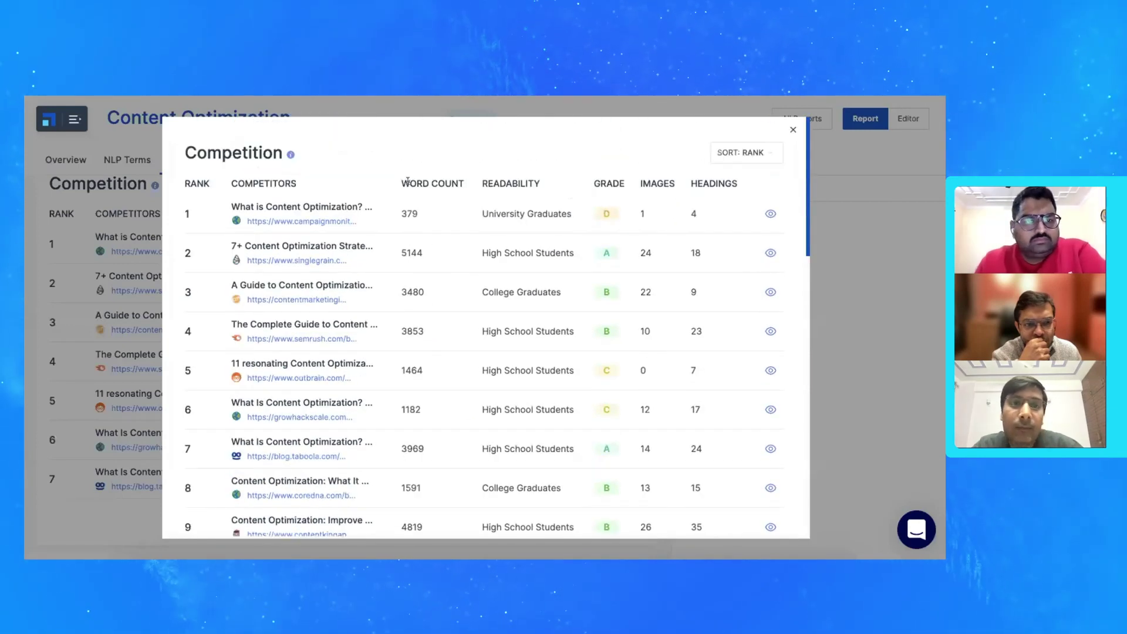
left_click_drag(428, 181, 449, 181)
left_click(447, 180)
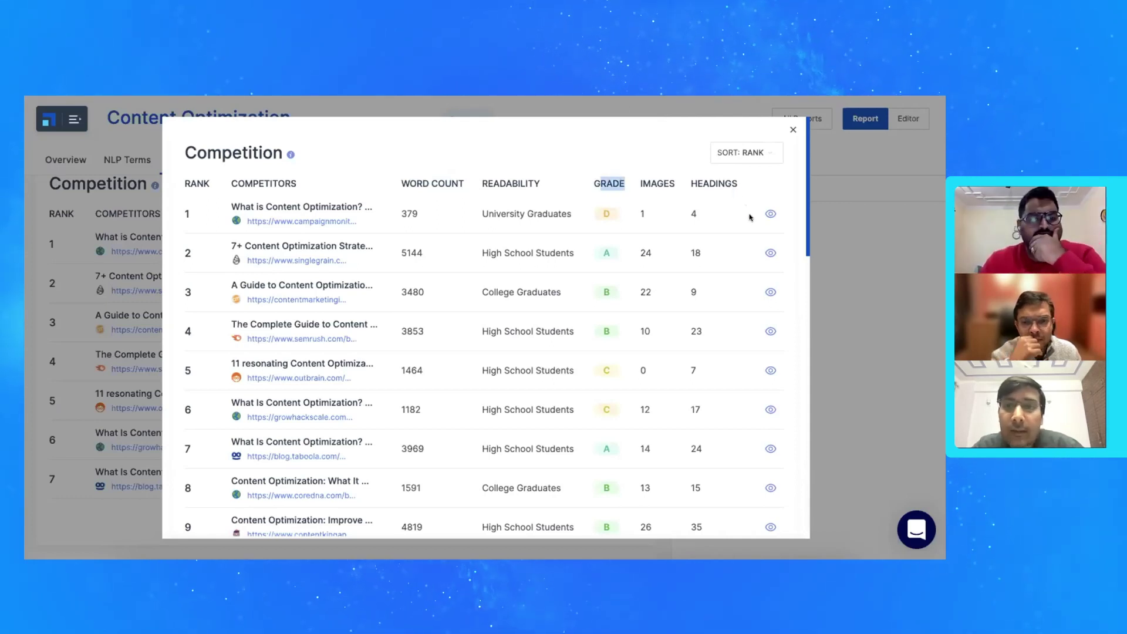
Preview the second-ranked competitor's article, read through its statistics and content, and close the preview and the Competition list
left_click(769, 251)
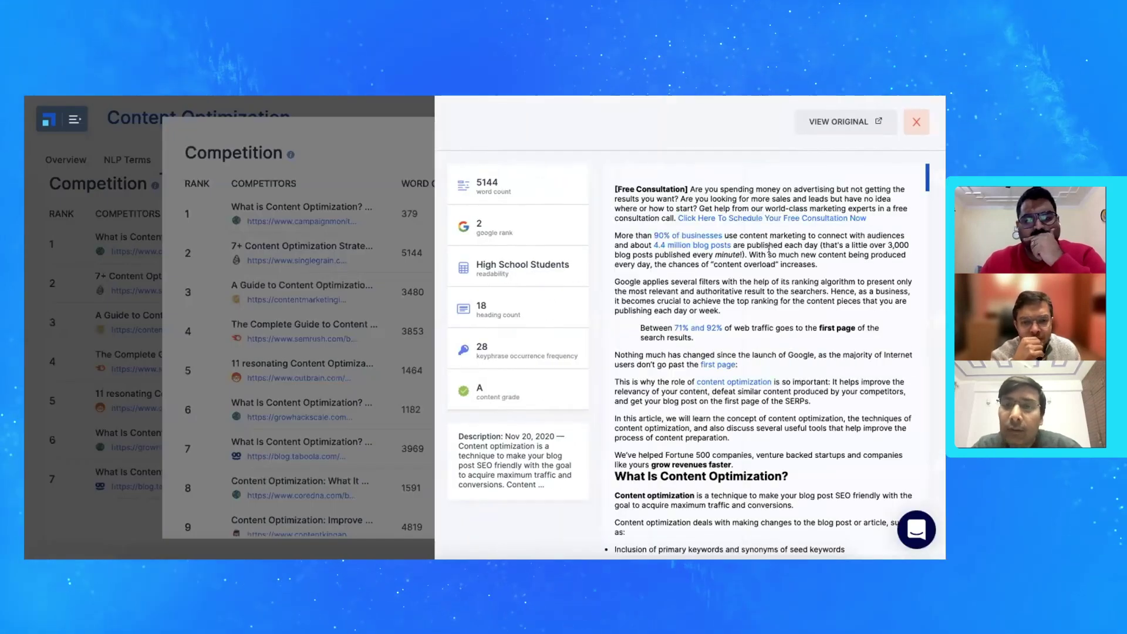
scroll(769, 247, "down", 2)
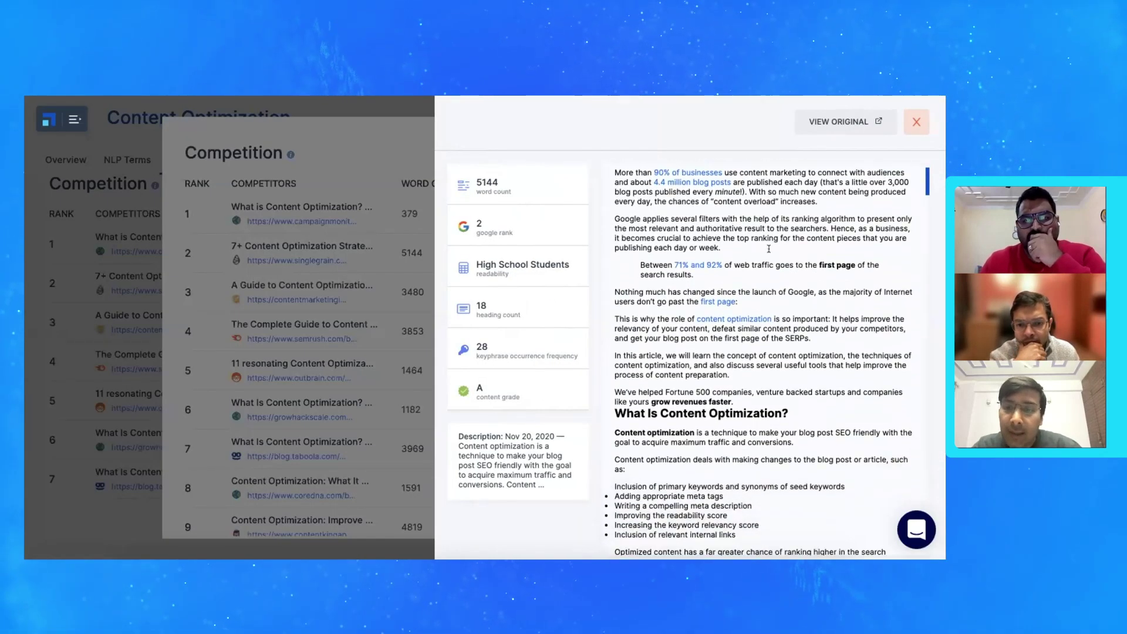
scroll(769, 249, "down", 15)
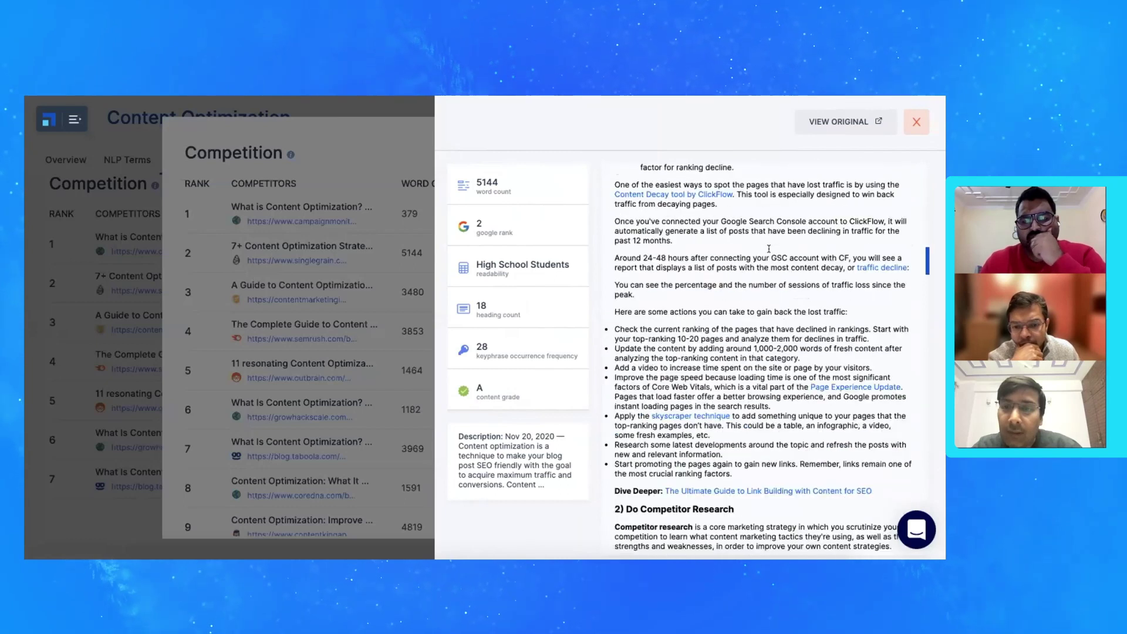
scroll(769, 248, "down", 15)
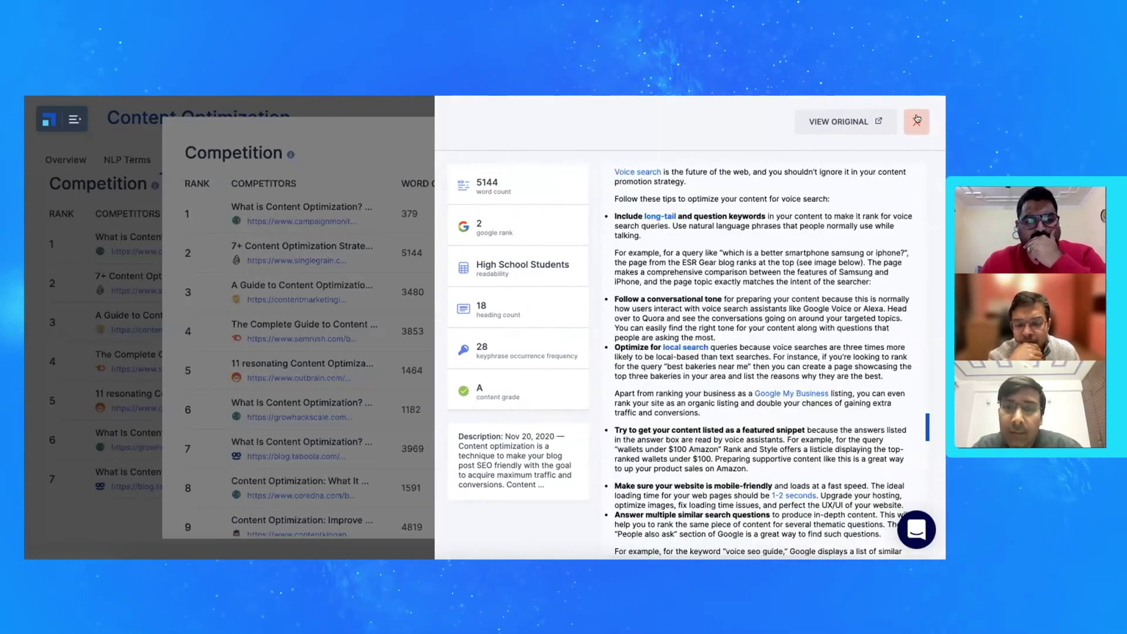
left_click(916, 120)
left_click(29, 385)
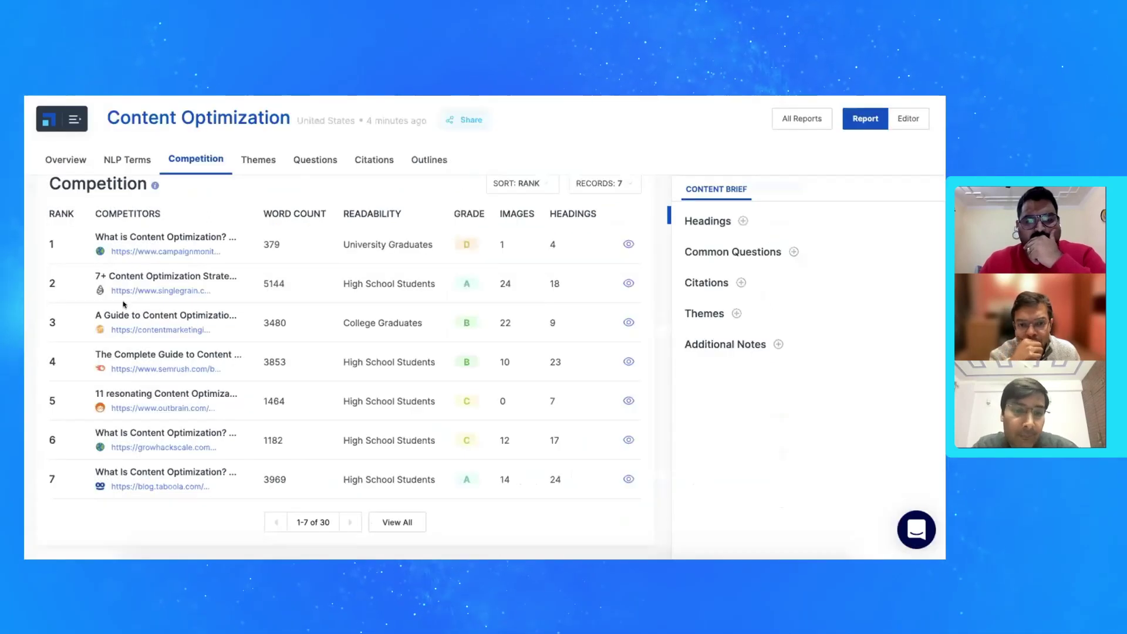
Look over the Themes, show the full Common Questions list, read through the questions from all channels, and close the list
scroll(263, 300, "down", 6)
scroll(262, 299, "up", 2)
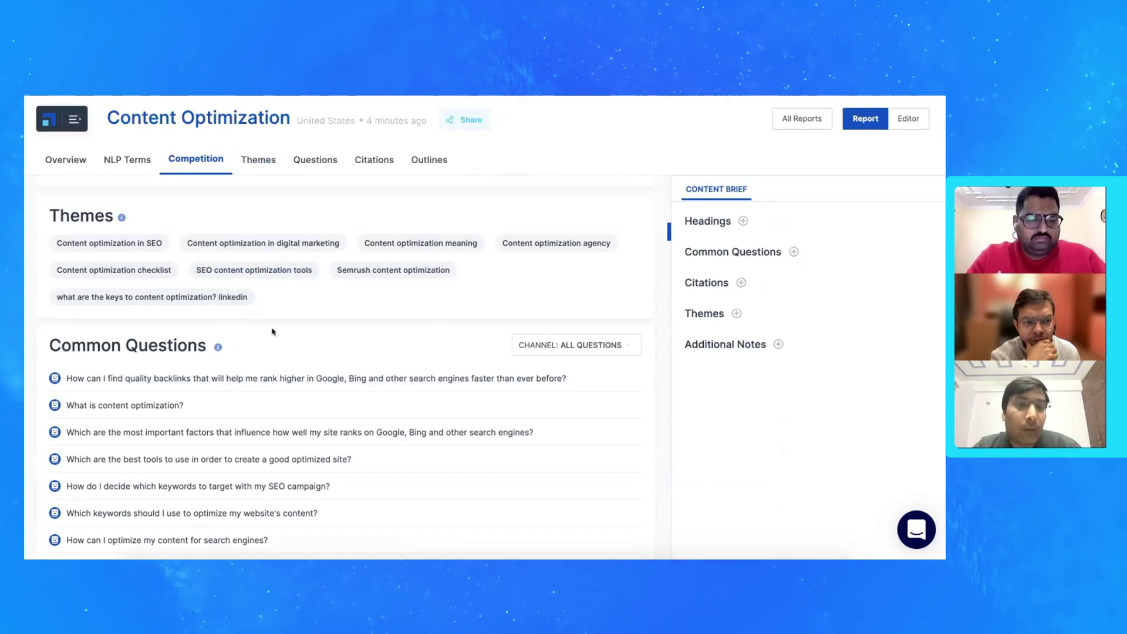
scroll(270, 327, "down", 2)
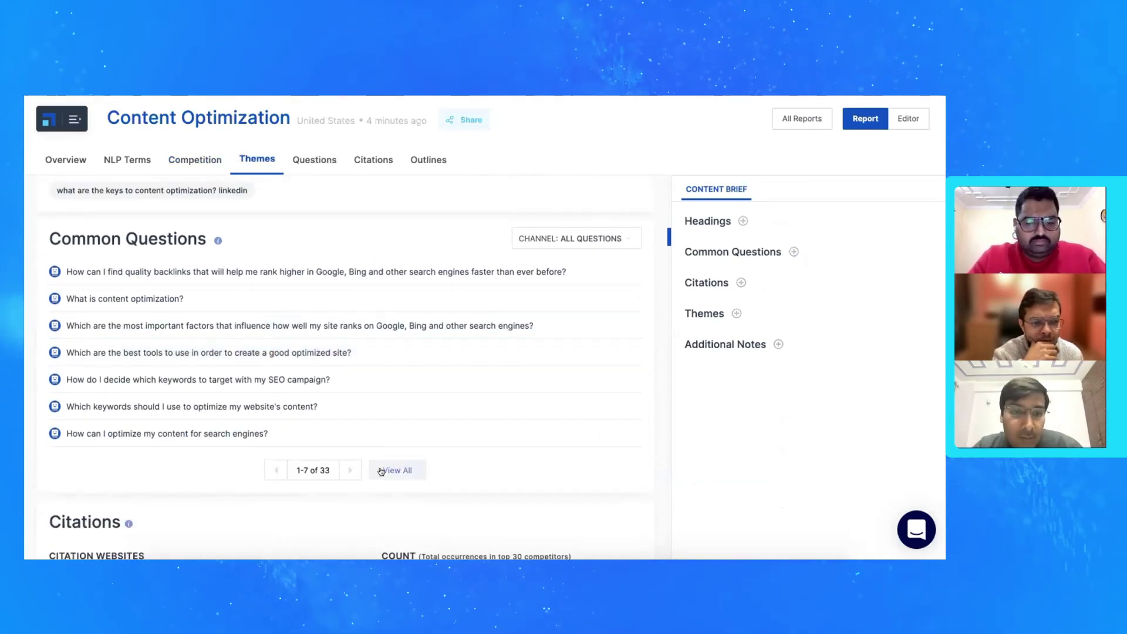
left_click(380, 468)
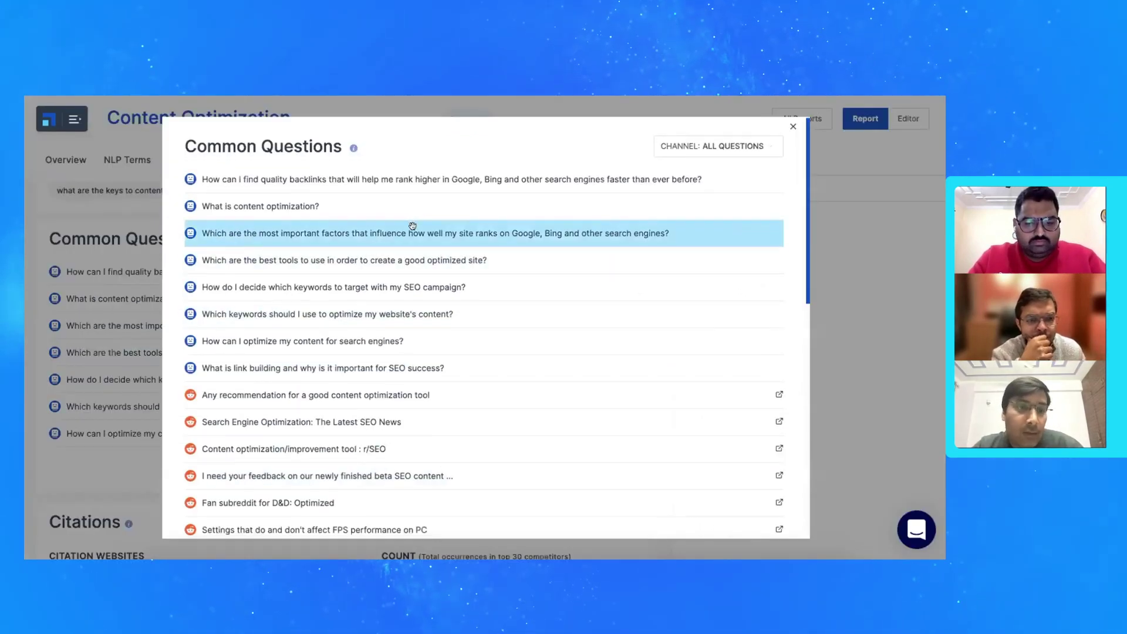
scroll(374, 262, "down", 3)
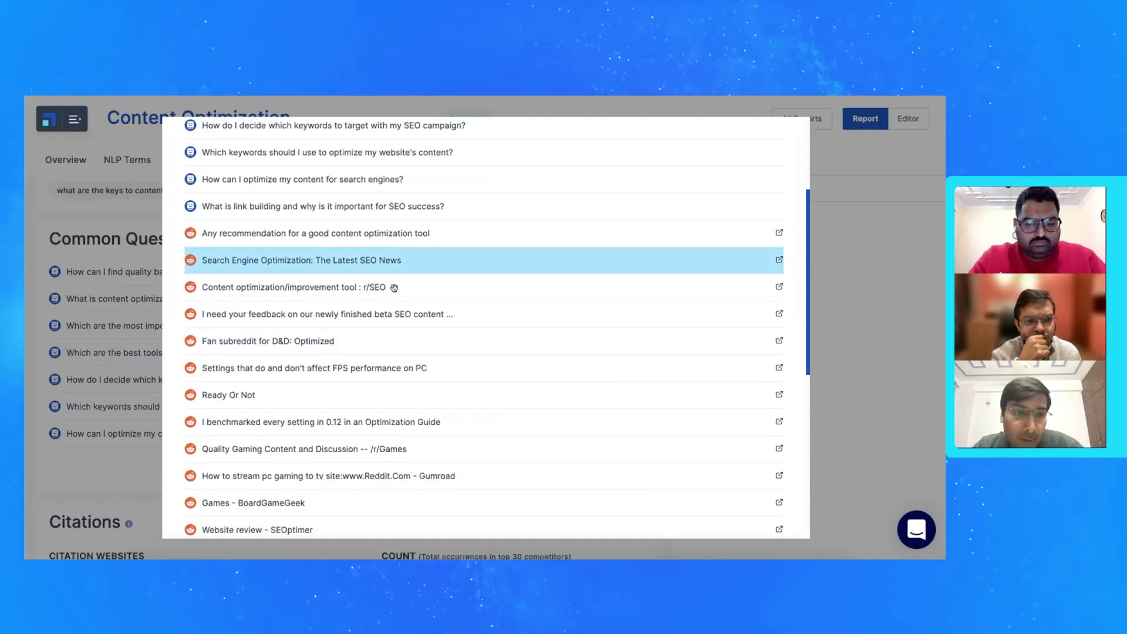
scroll(379, 375, "down", 1)
scroll(380, 375, "down", 5)
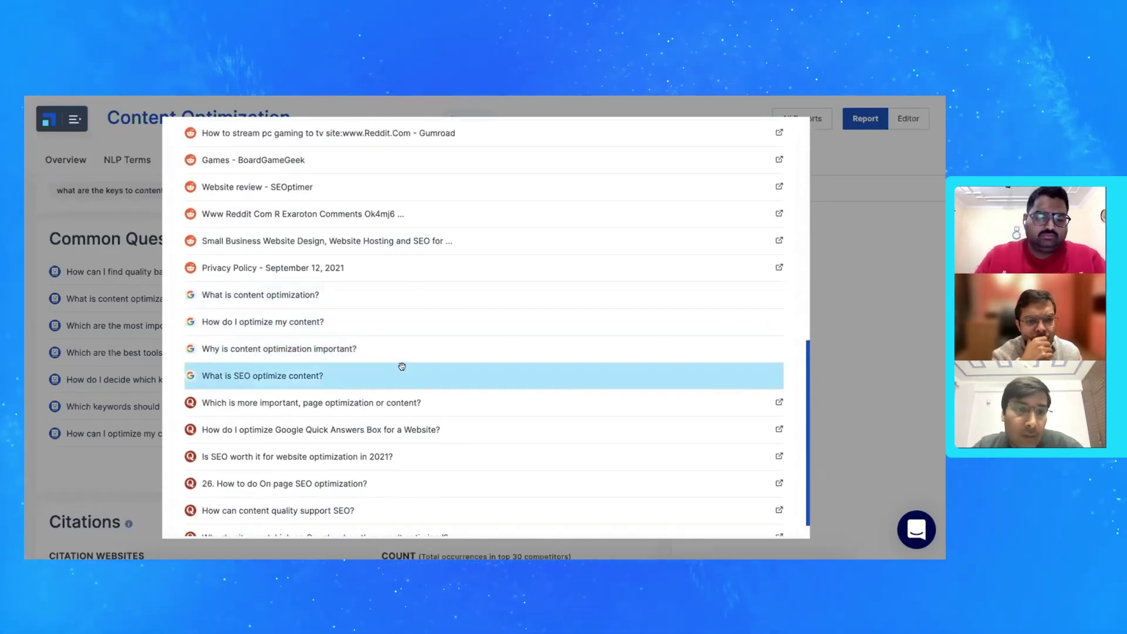
scroll(401, 366, "down", 1)
scroll(382, 445, "up", 8)
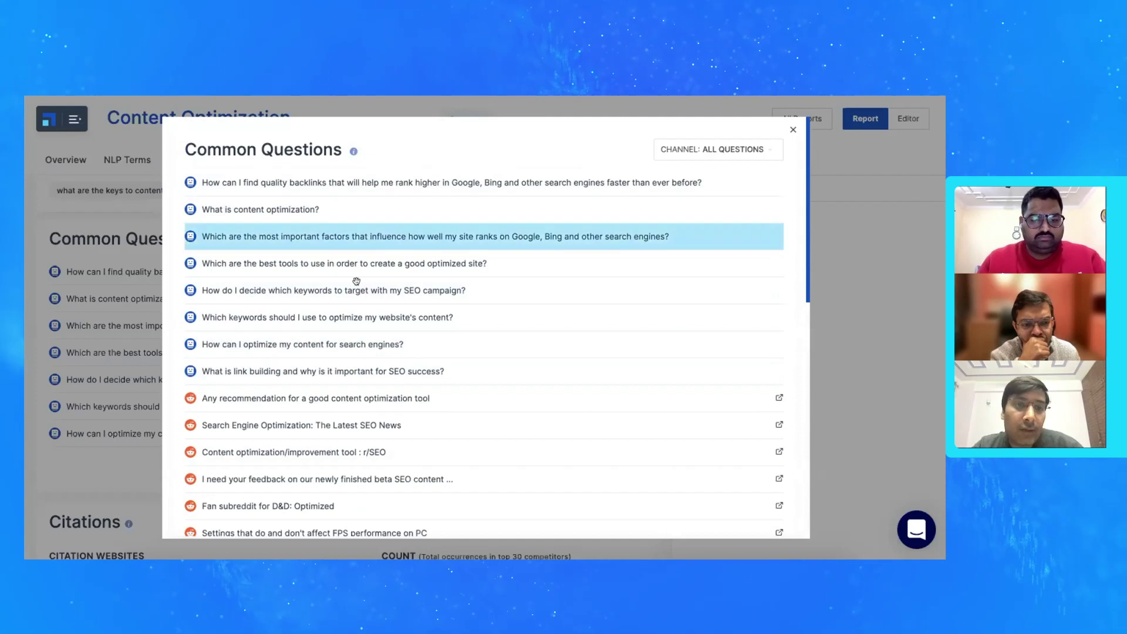
left_click(65, 331)
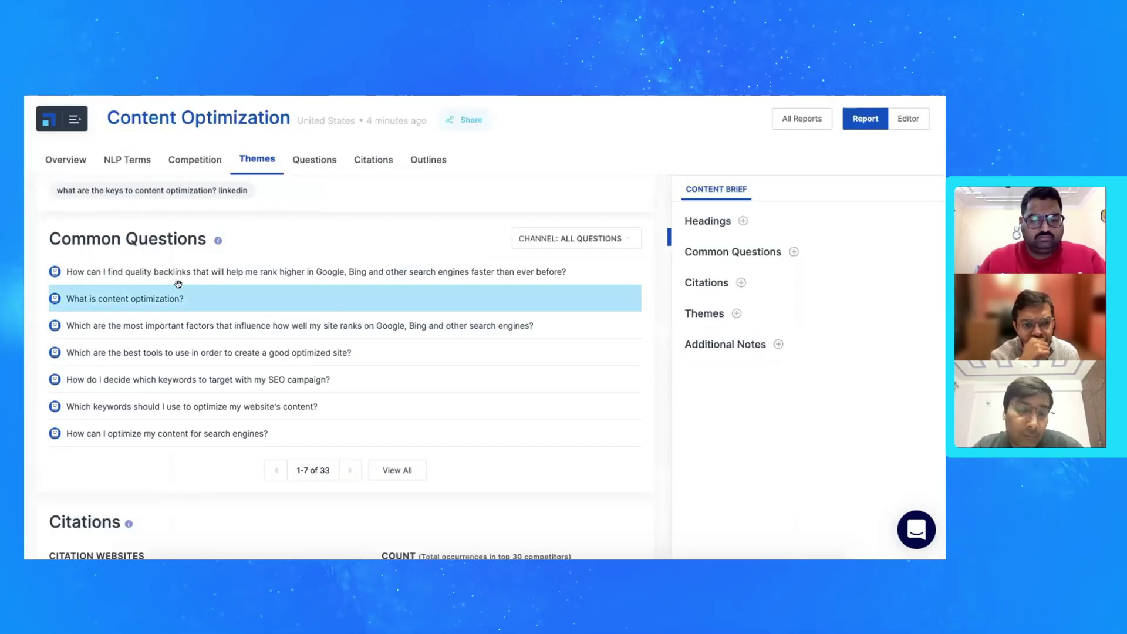
Examine the Citations section, reading through the citation websites and their counts down to the last entry
scroll(177, 283, "down", 1)
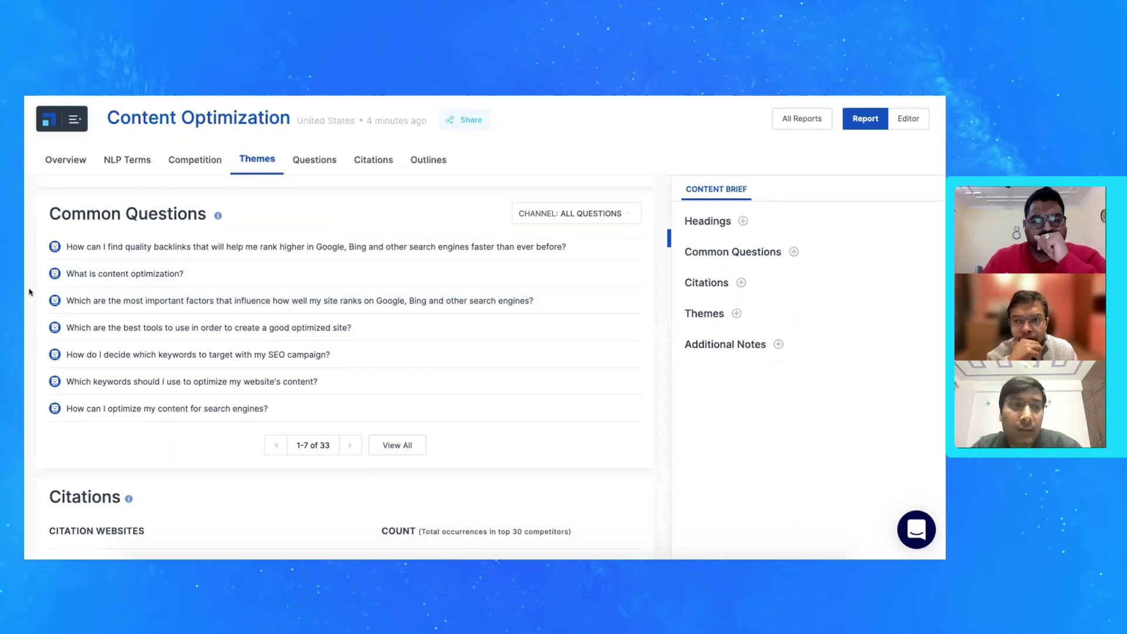
scroll(30, 292, "down", 5)
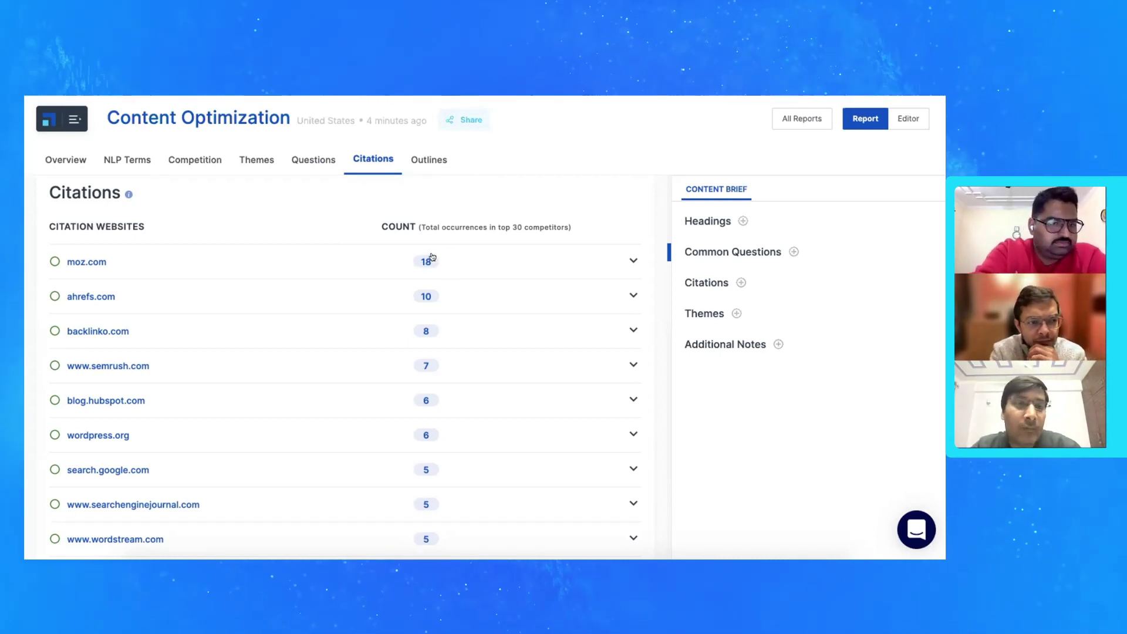
scroll(423, 268, "down", 1)
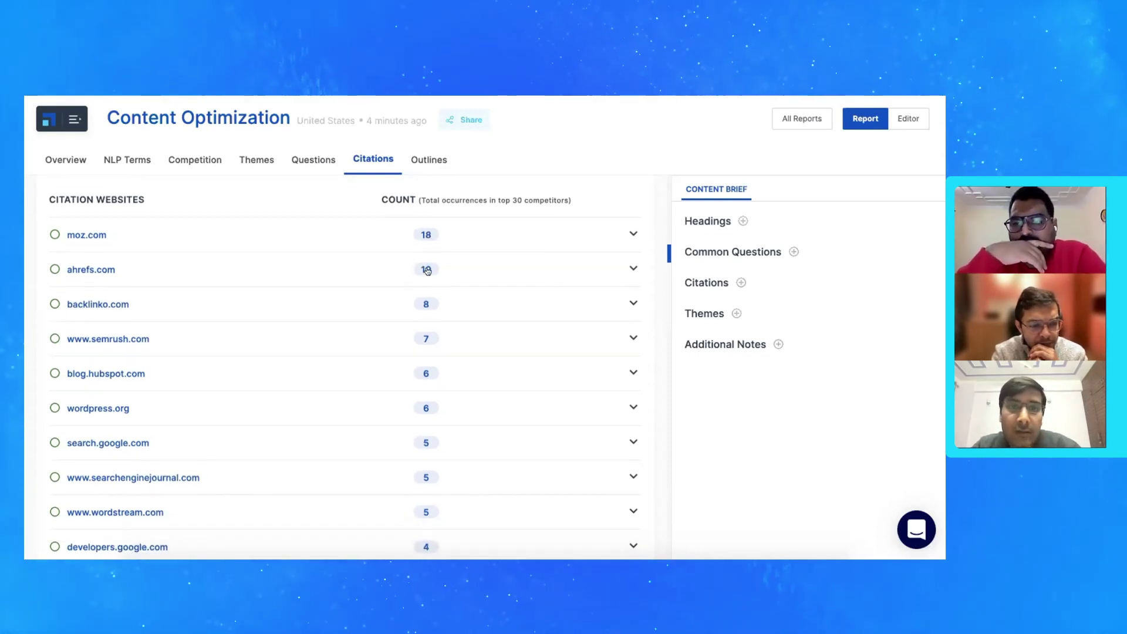
scroll(412, 346, "down", 10)
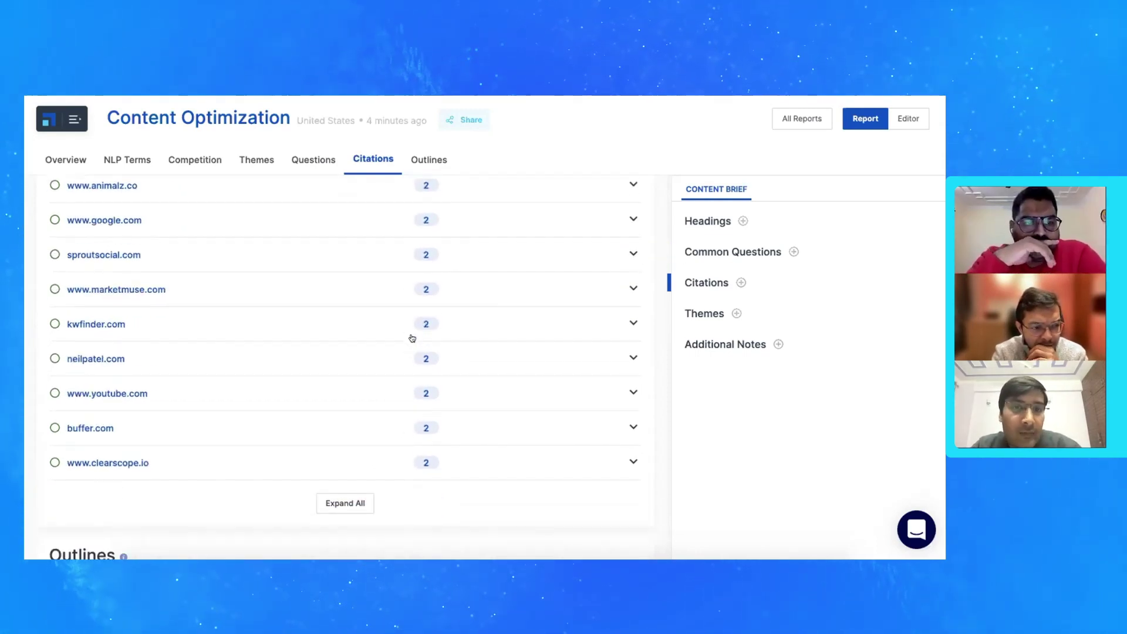
Review the Outlines section, reading through the heading structures of the ranked competitor pages
left_click(428, 162)
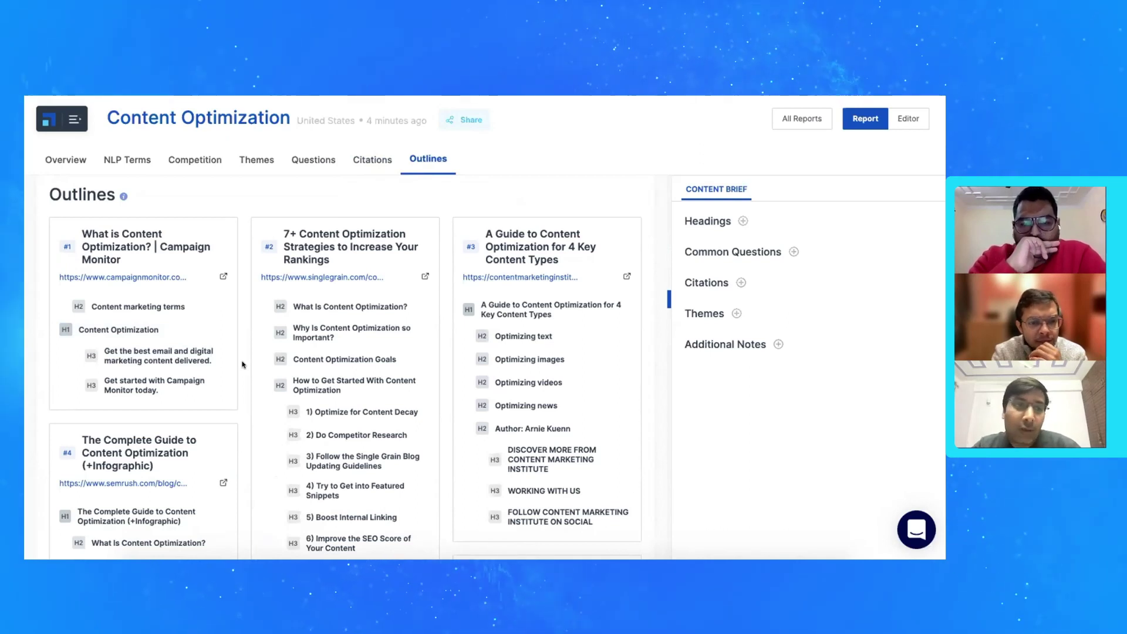
scroll(243, 364, "down", 2)
scroll(243, 365, "up", 2)
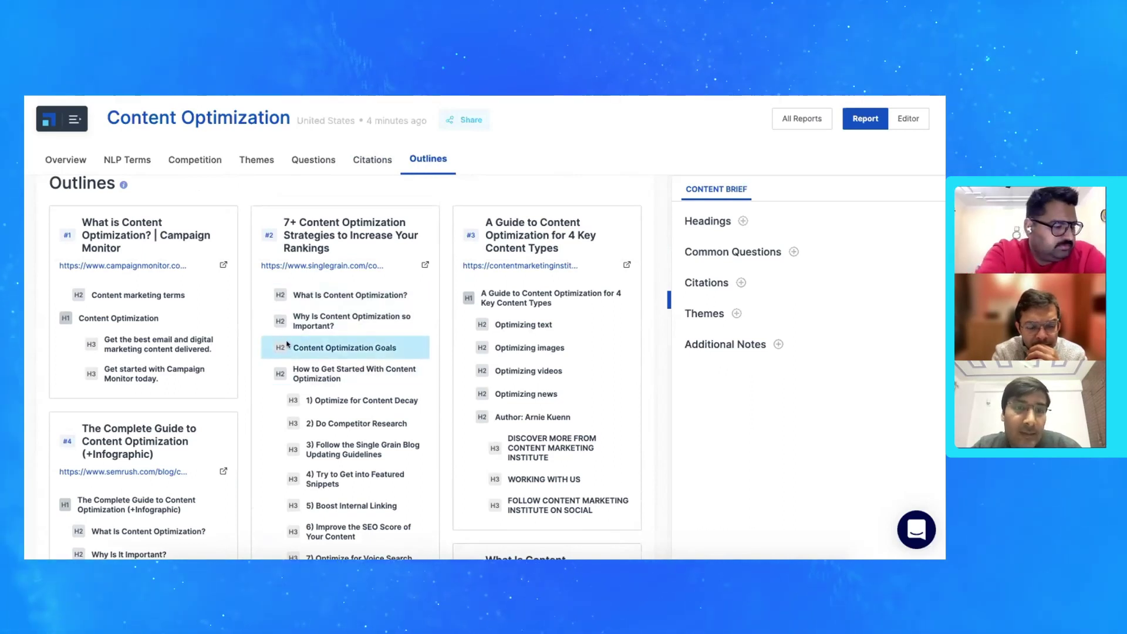
scroll(244, 367, "down", 10)
scroll(243, 367, "down", 15)
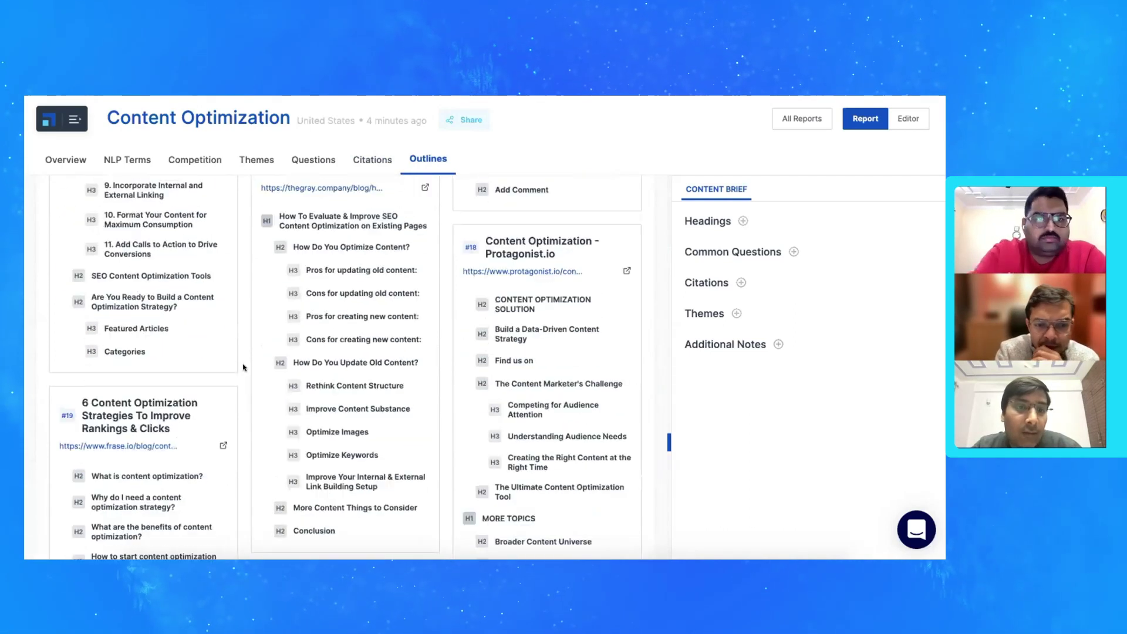
scroll(243, 367, "up", 15)
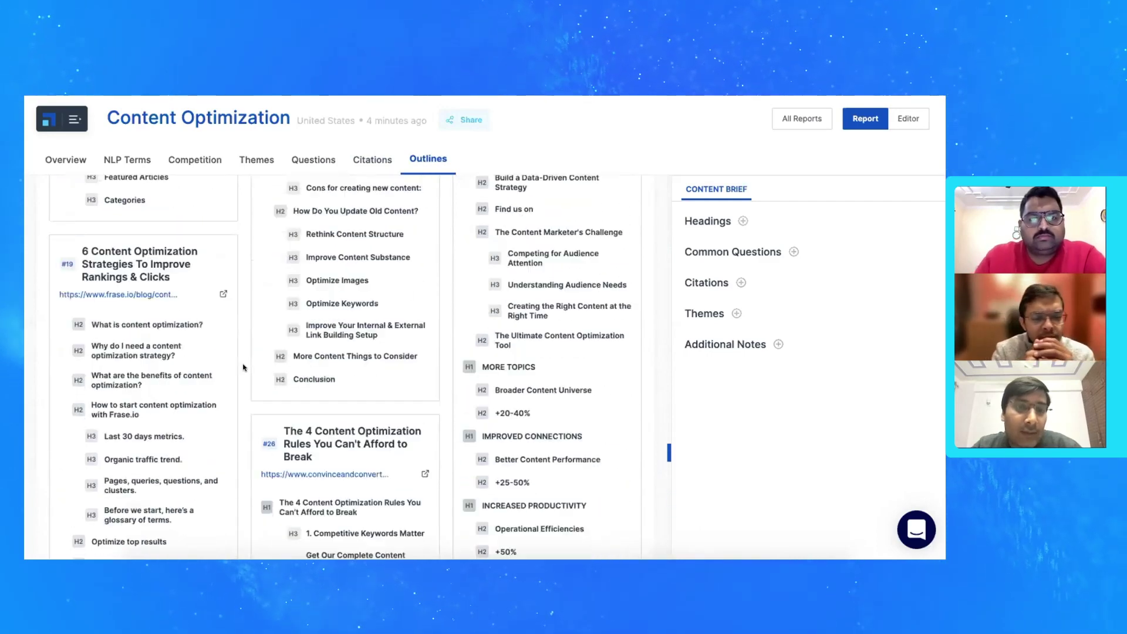
scroll(244, 367, "up", 10)
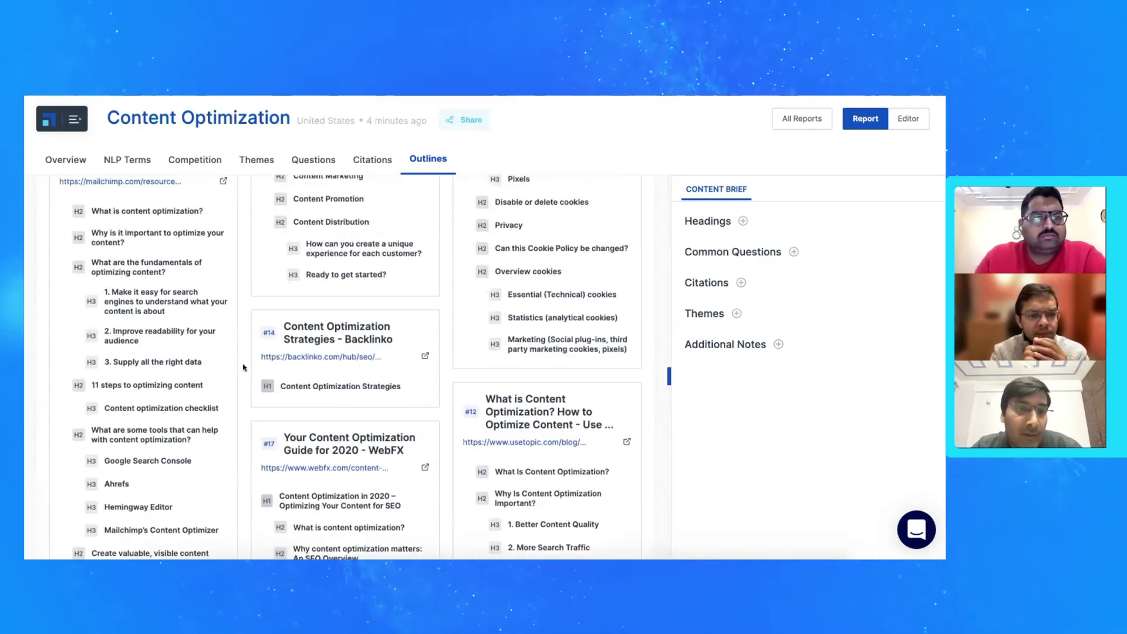
scroll(244, 367, "up", 10)
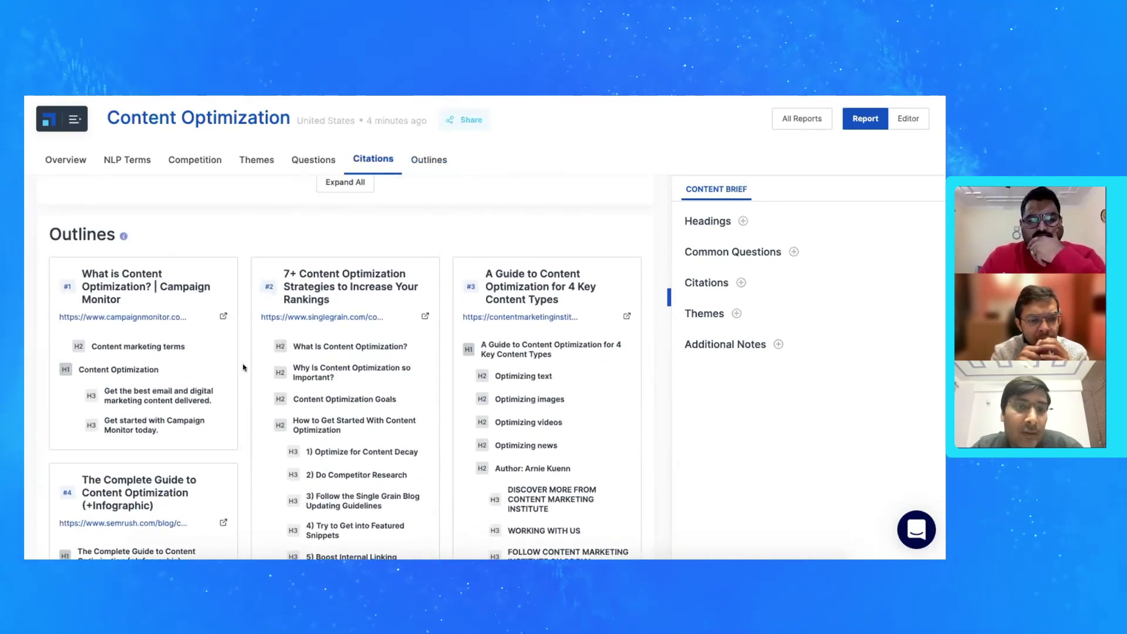
Add the H2 headings "What Is Content Optimization?" and "Why Is Content Optimization so Important?" from outline #2 to the content brief
scroll(244, 367, "down", 1)
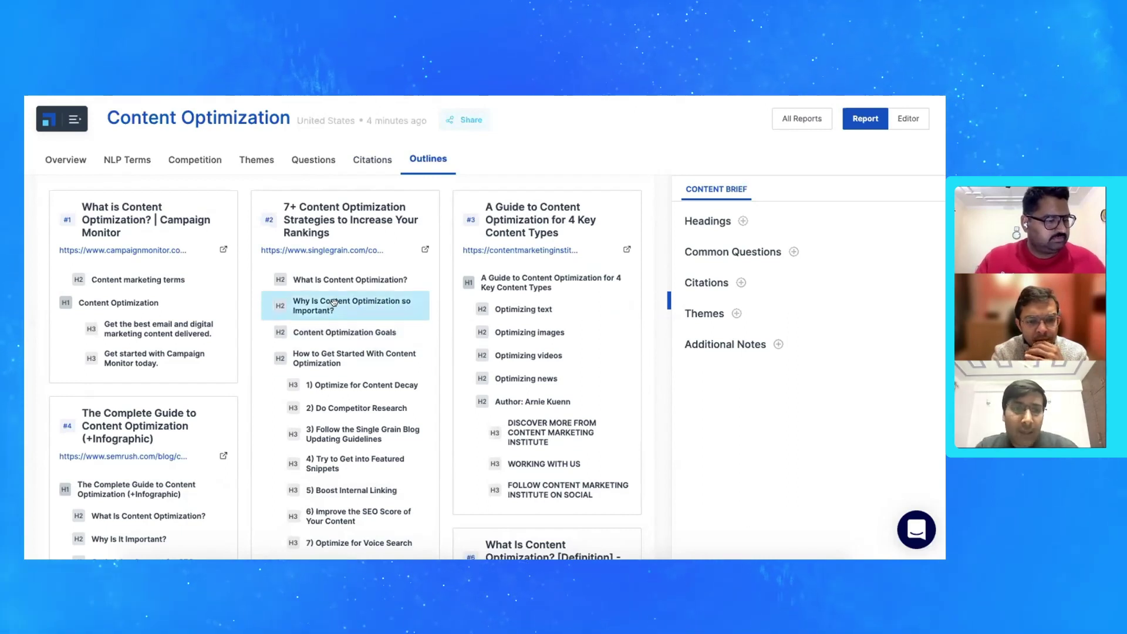
left_click(344, 279)
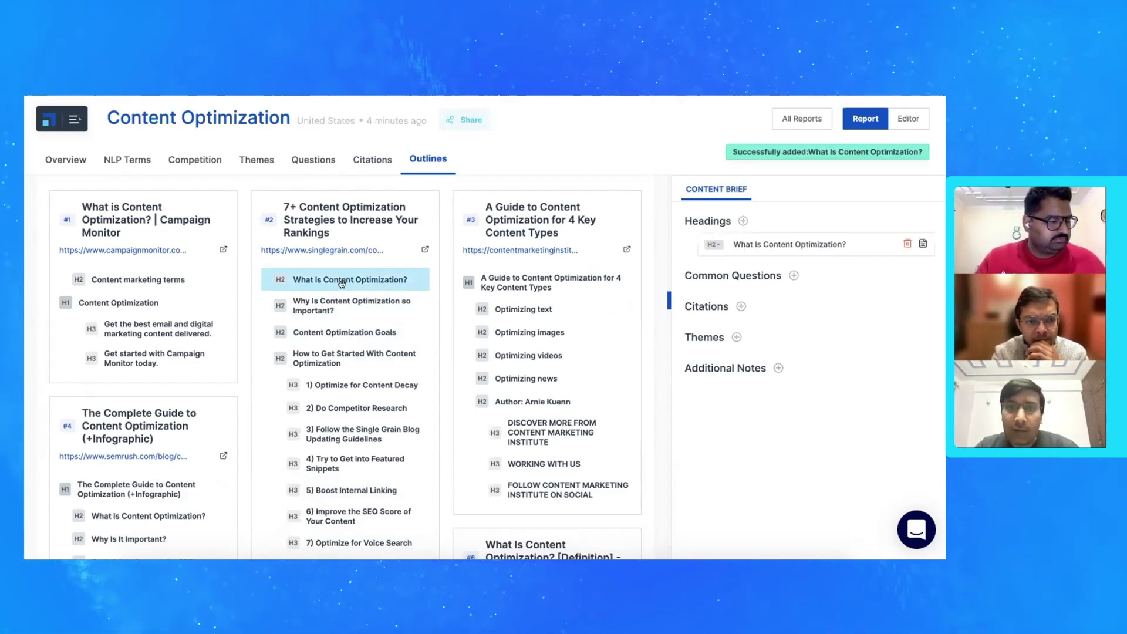
left_click(332, 302)
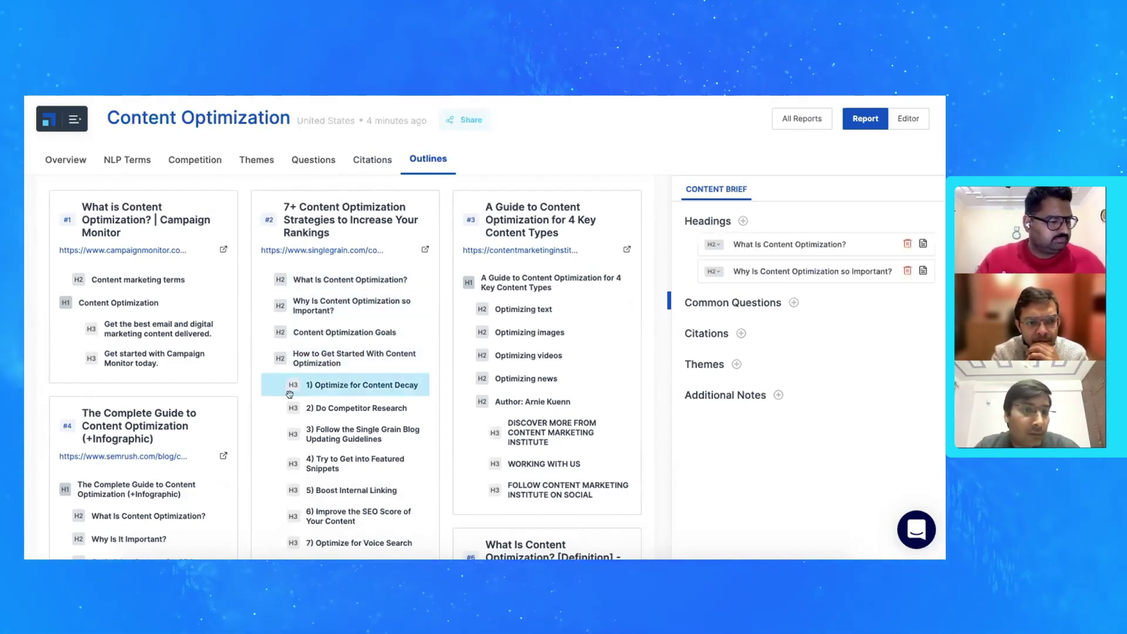
Add "How to Get Started With Content Optimization" and its H3 "1) Optimize for Content Decay" from outline #2 to the content brief
scroll(358, 352, "down", 1)
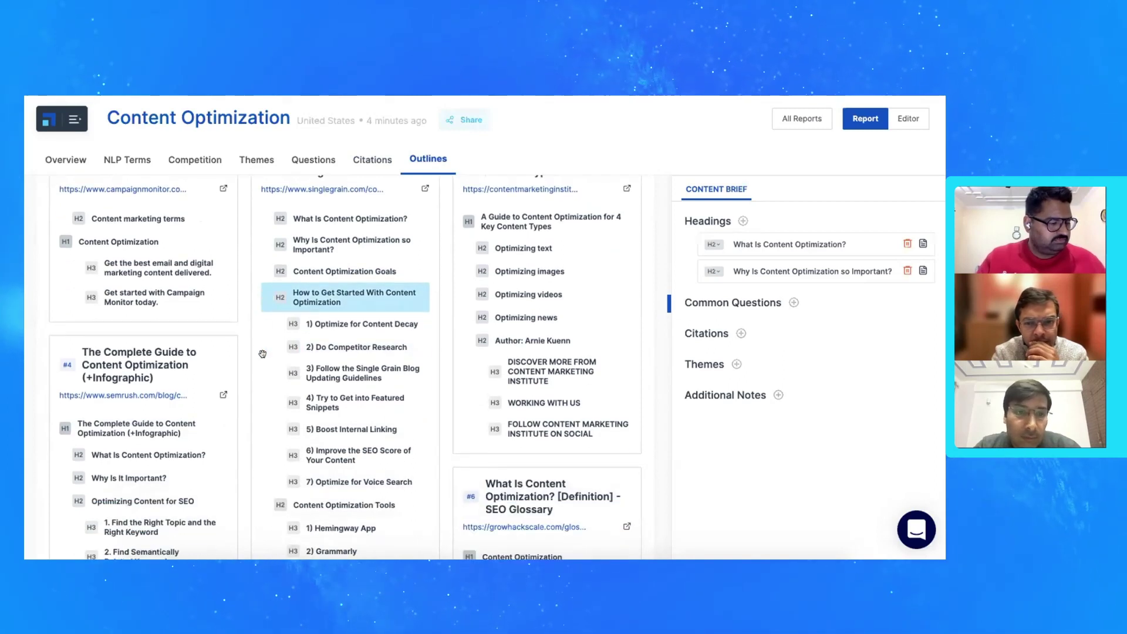
left_click(355, 295)
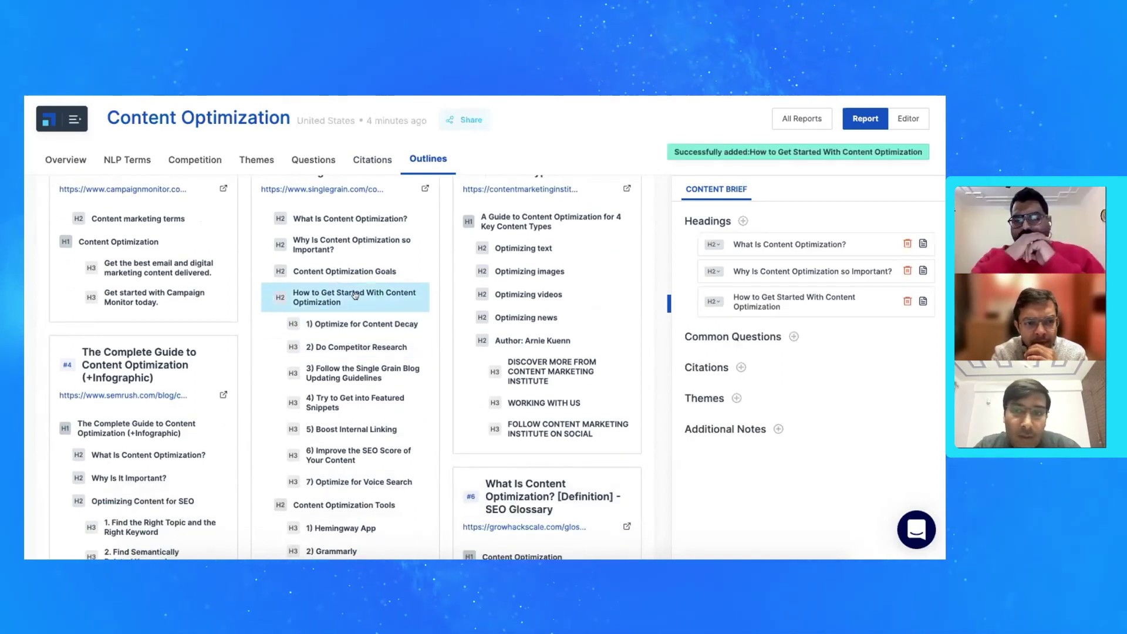
left_click(354, 322)
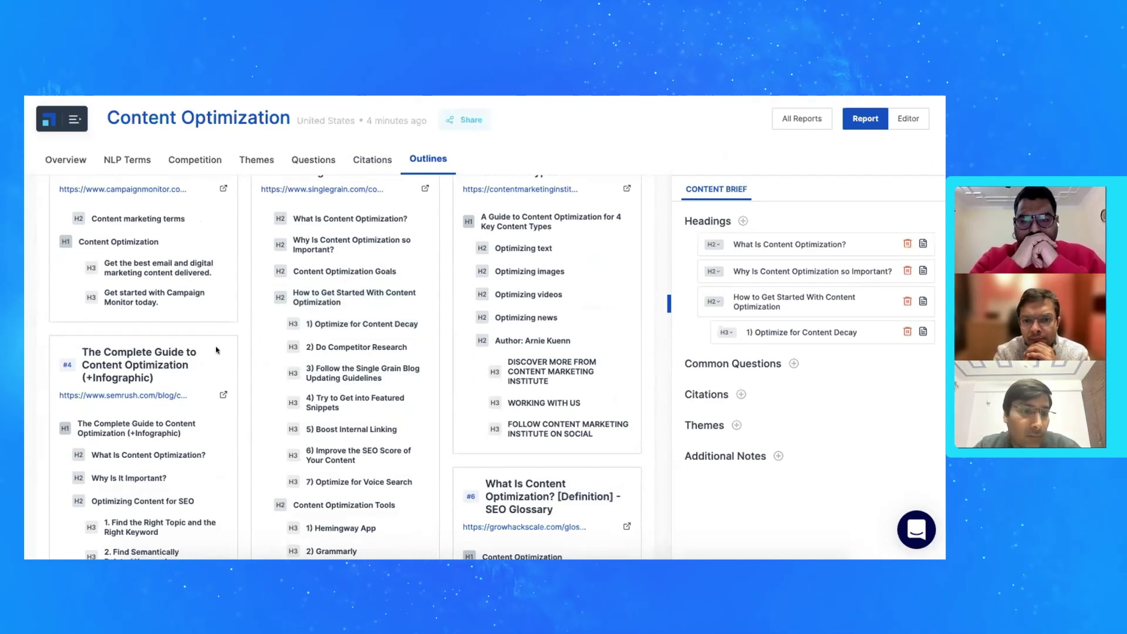
Try adding "Why Is It Important?" from outline #4 as the second heading of the content brief, and delete it from the brief
scroll(282, 344, "down", 2)
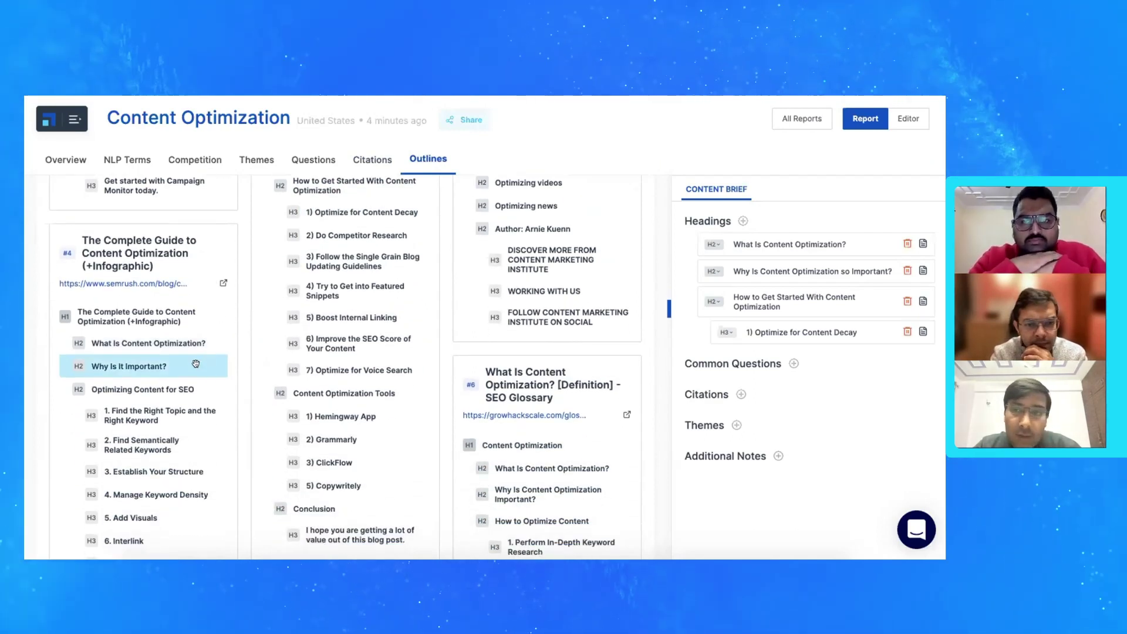
left_click(196, 364)
left_click_drag(739, 367, 734, 271)
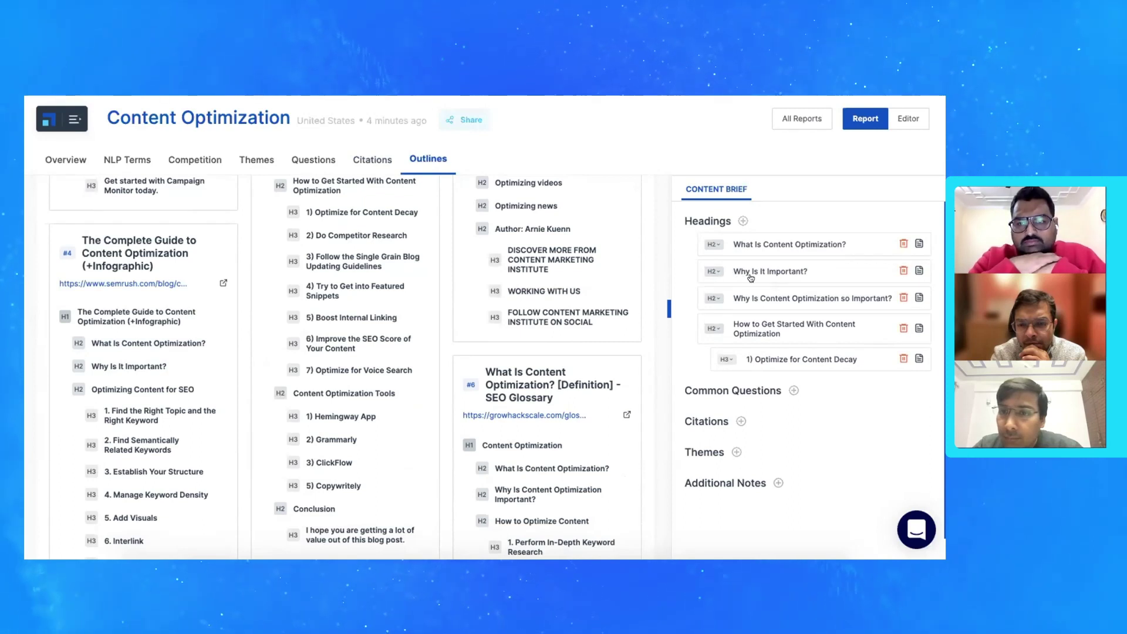
left_click(900, 272)
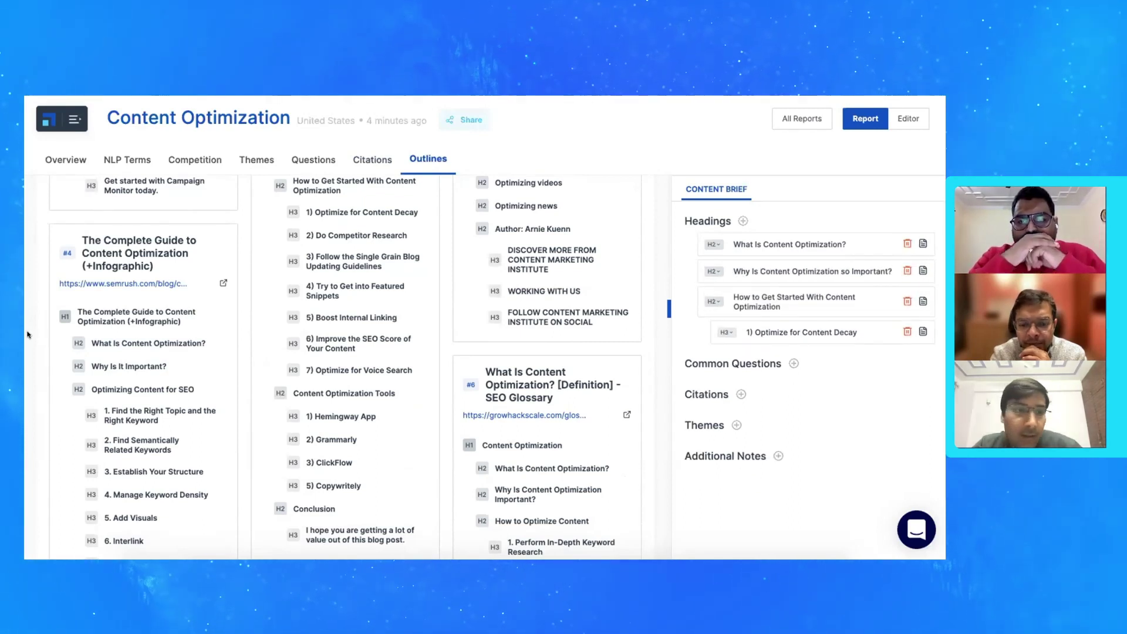
Add "1. Find the Right Topic and the Right Keyword", "3. Establish Your Structure", "4) Try to Get into Featured Snippets" and "5) Boost Internal Linking" to the brief
left_click(143, 410)
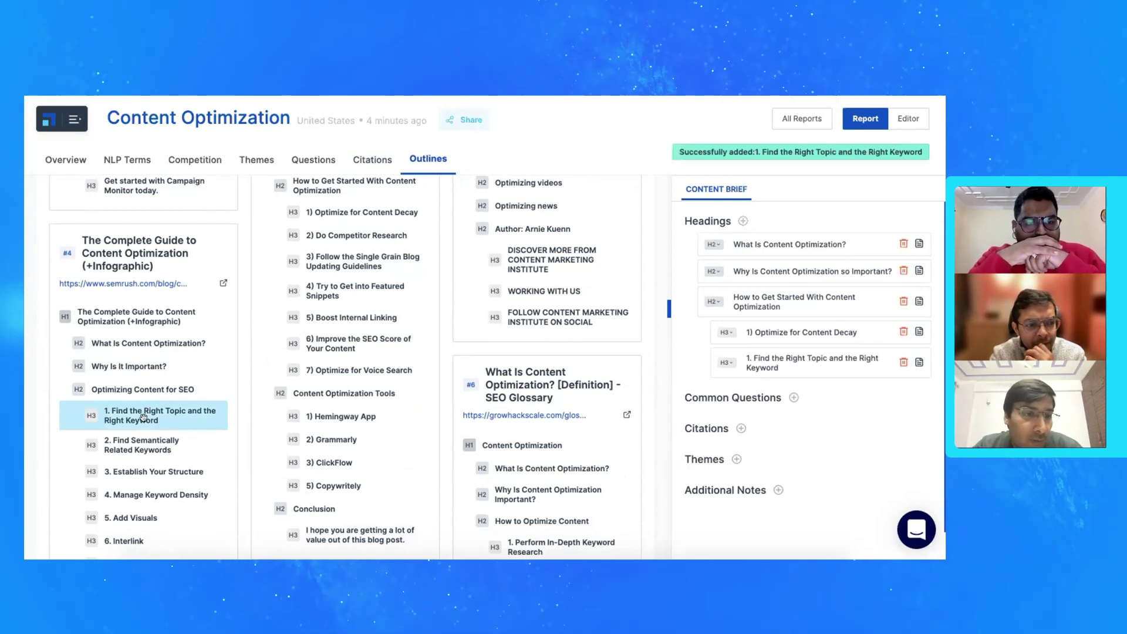
left_click(150, 469)
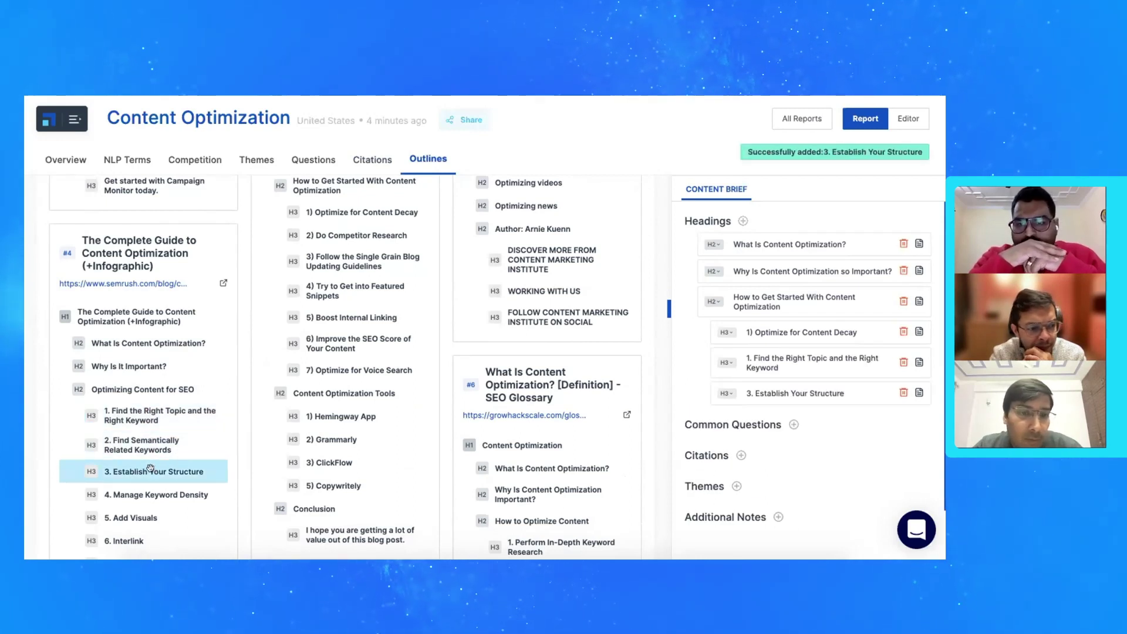
left_click(364, 292)
left_click(360, 313)
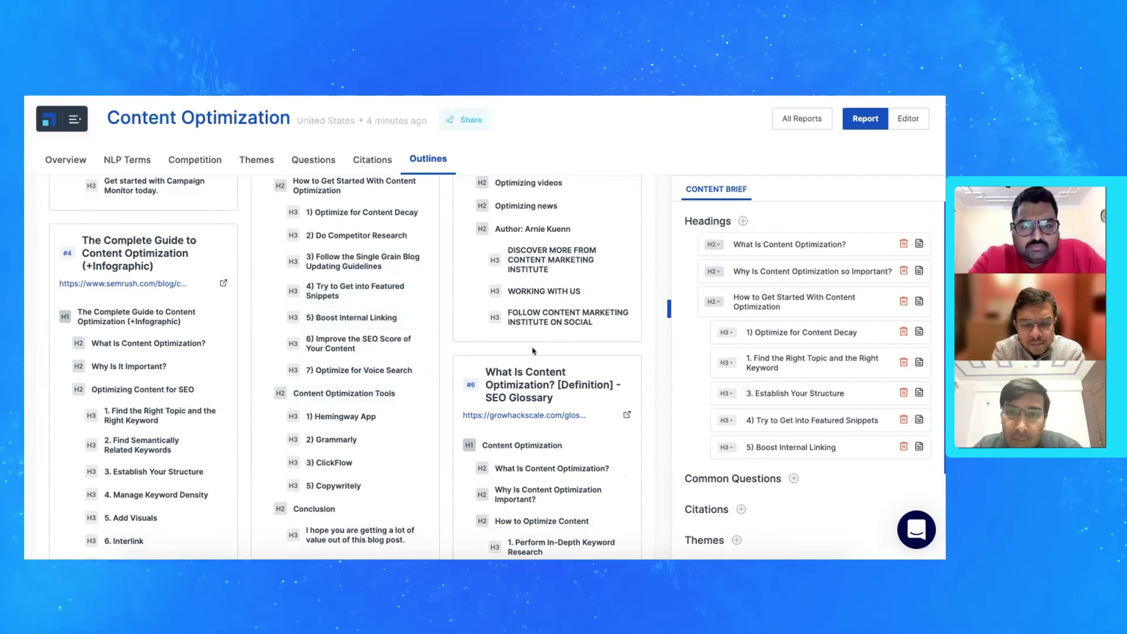
Add the H3 heading "5. Include Multimedia" from outline #6 to the content brief
scroll(469, 328, "down", 3)
scroll(515, 343, "down", 3)
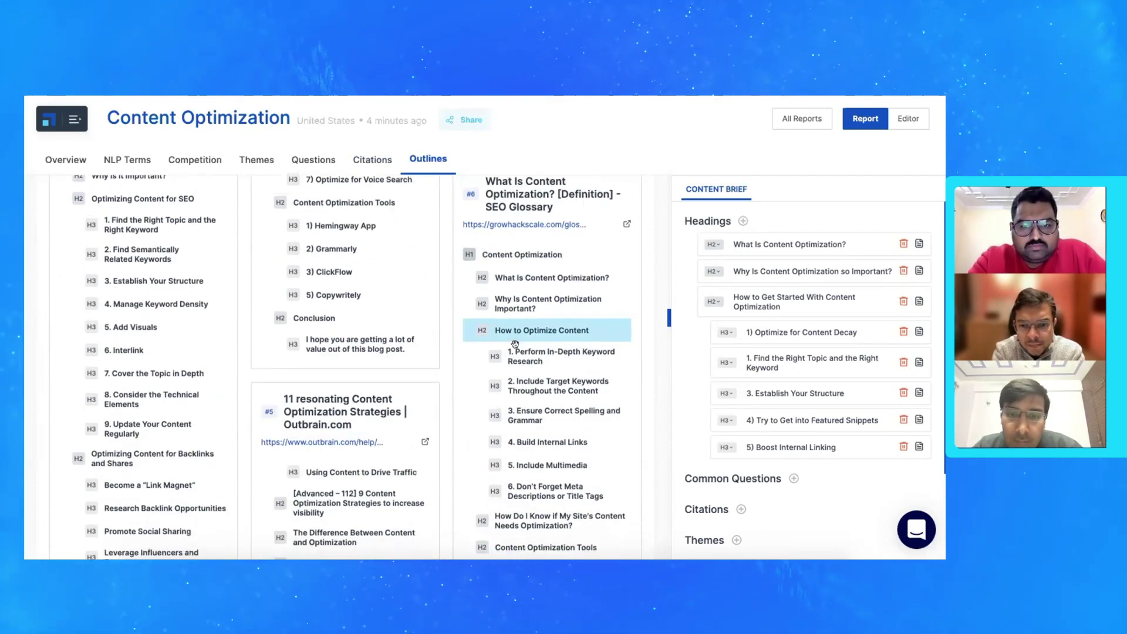
left_click(530, 317)
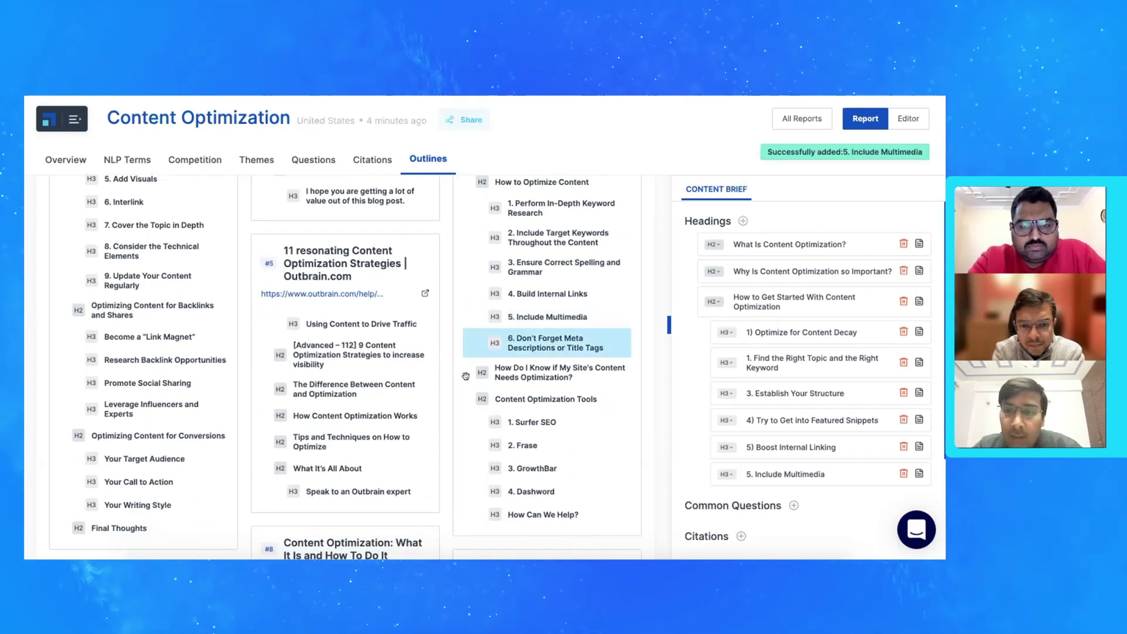
Look over more of the competitor outlines and return to the report's Common Questions section
scroll(440, 347, "down", 1)
scroll(440, 346, "down", 4)
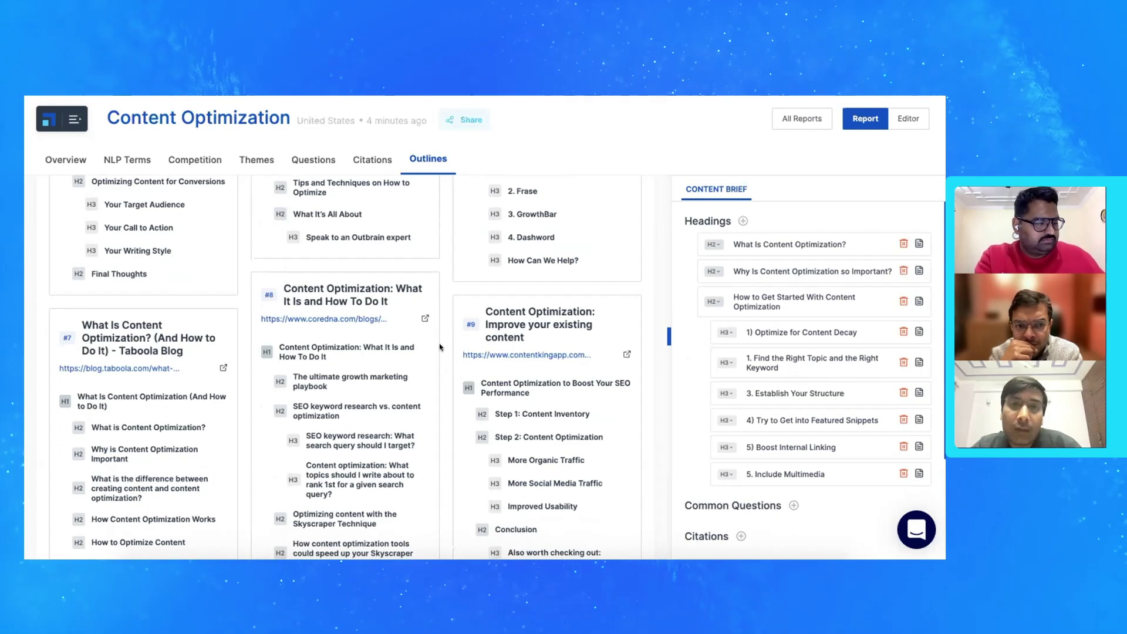
scroll(439, 347, "up", 10)
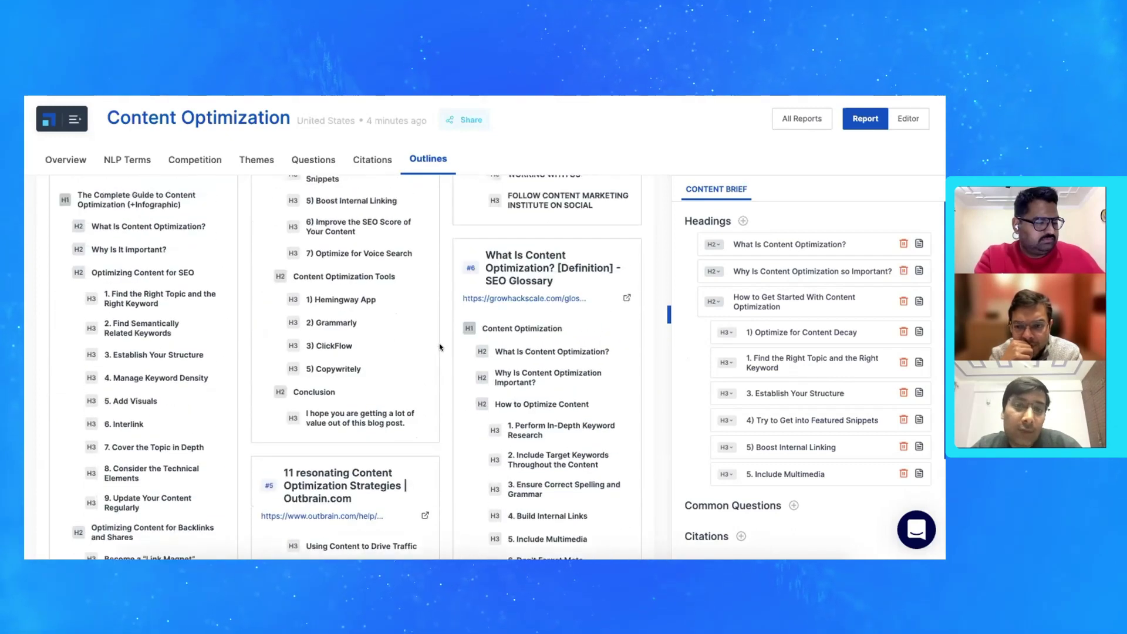
scroll(439, 347, "up", 1)
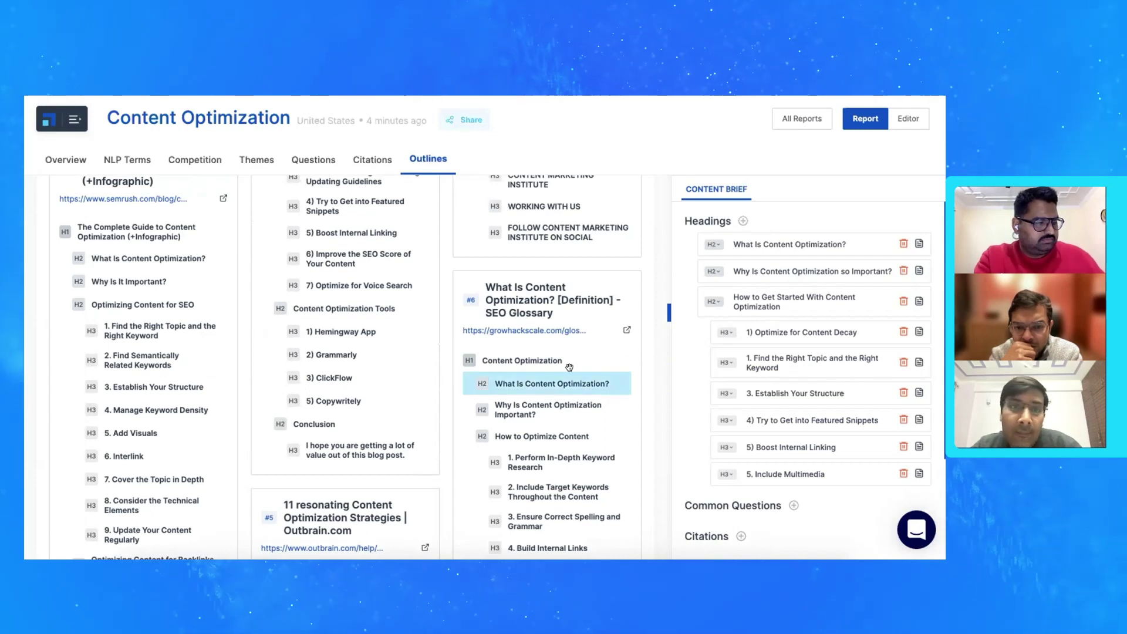
left_click(325, 150)
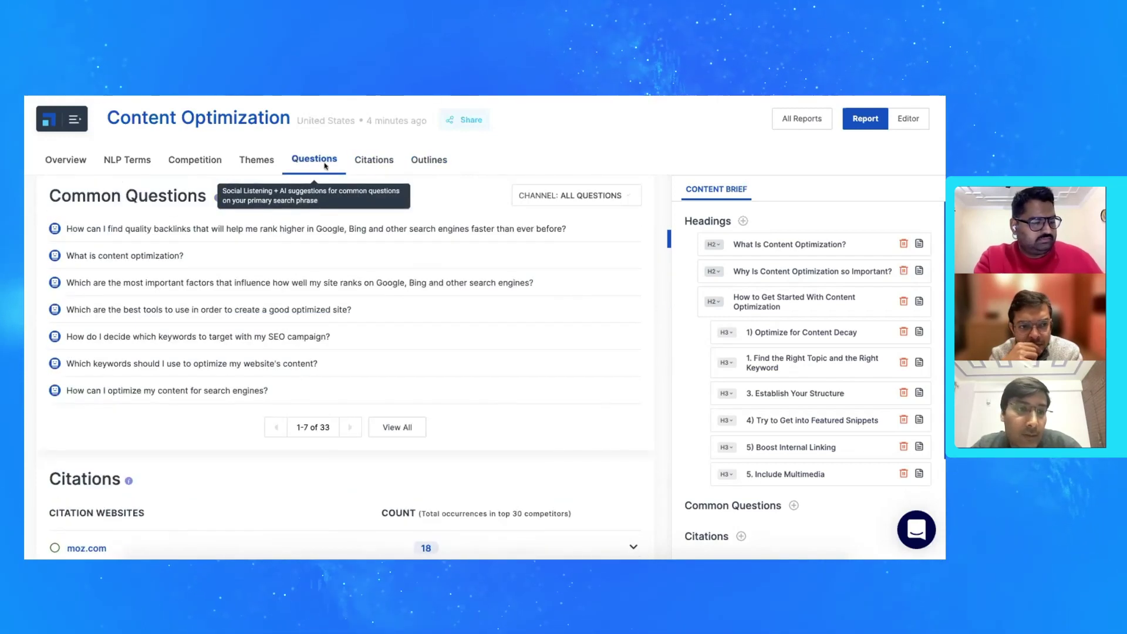
Add the Google question "What is SEO optimize content?" and the Quora questions on page optimization or content, content quality, and unoptimized sites ranking to the brief
left_click(411, 427)
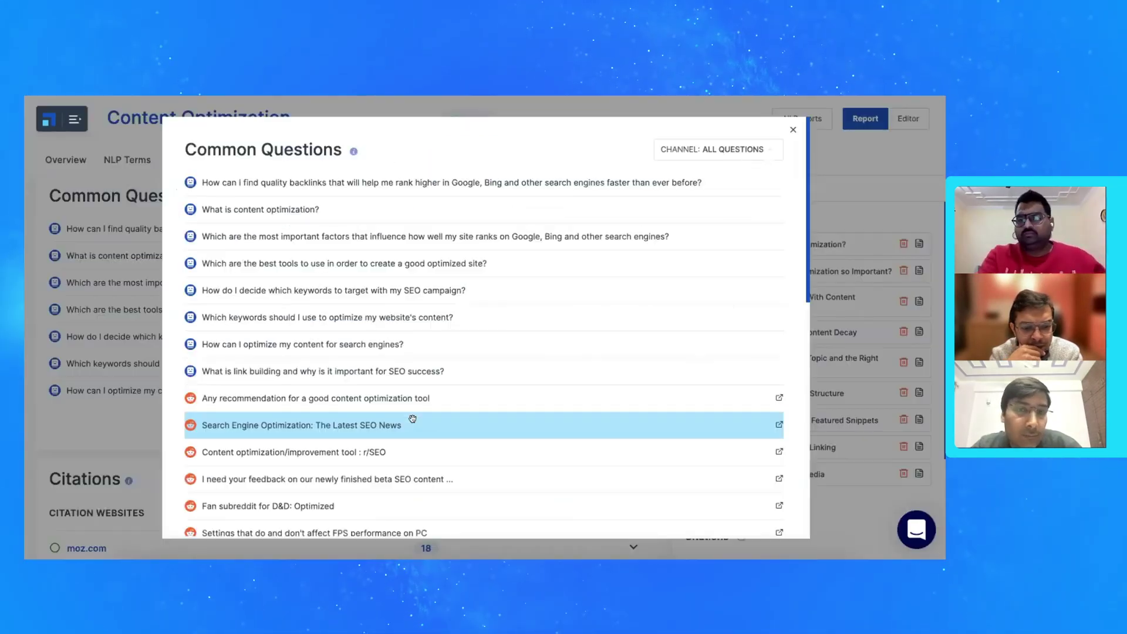
scroll(442, 316, "down", 3)
scroll(442, 316, "down", 6)
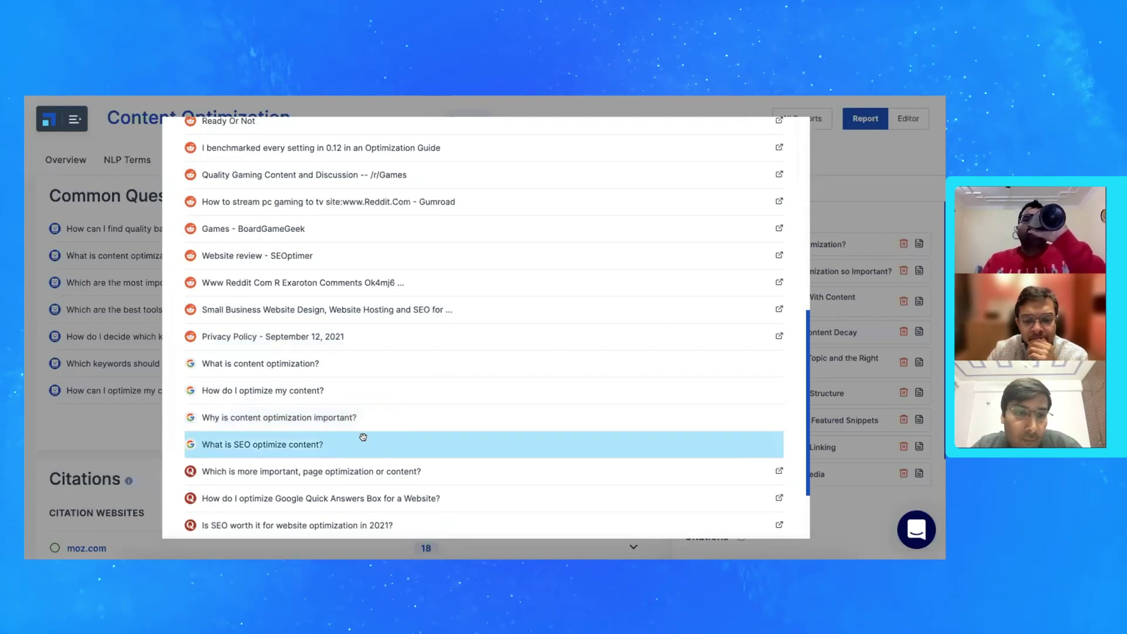
scroll(422, 334, "down", 2)
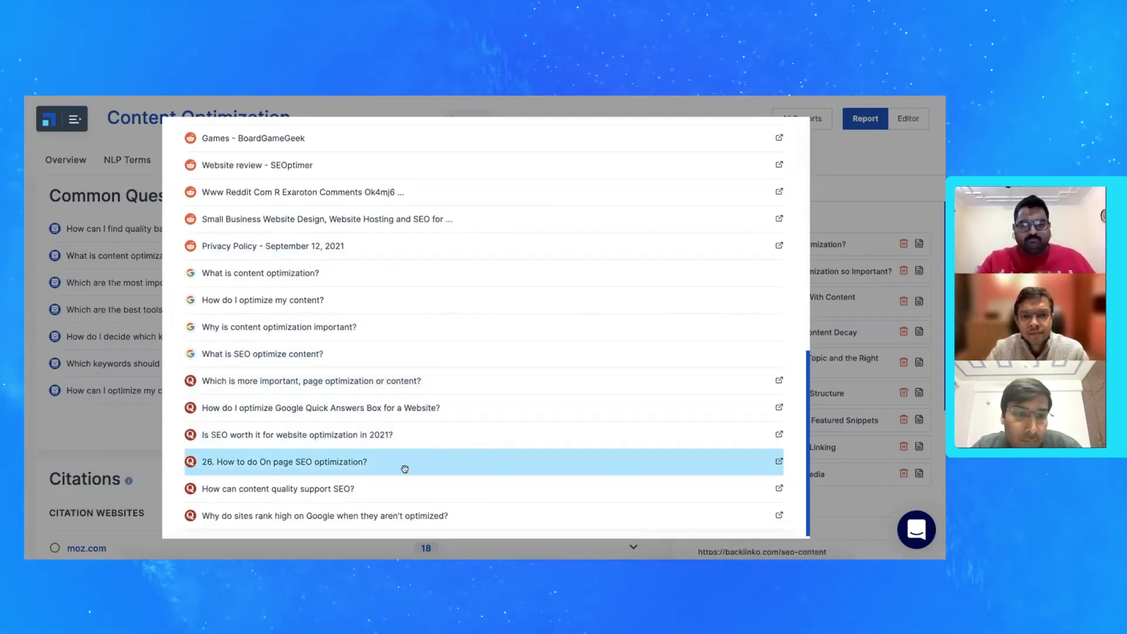
left_click(373, 487)
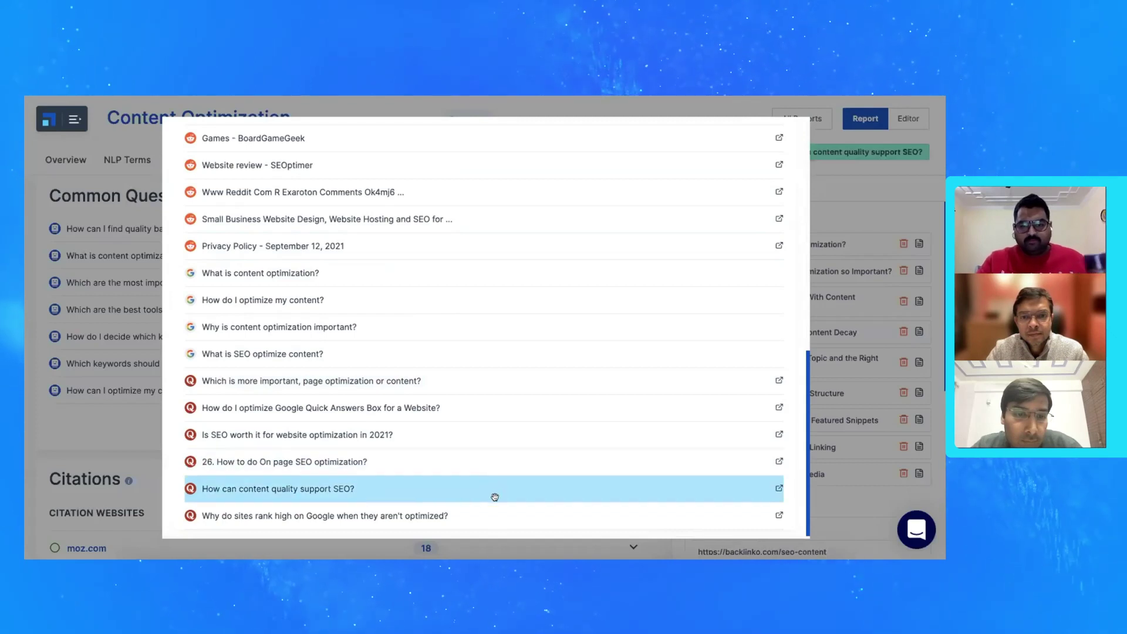
left_click(26, 363)
scroll(646, 429, "down", 3)
scroll(740, 378, "down", 5)
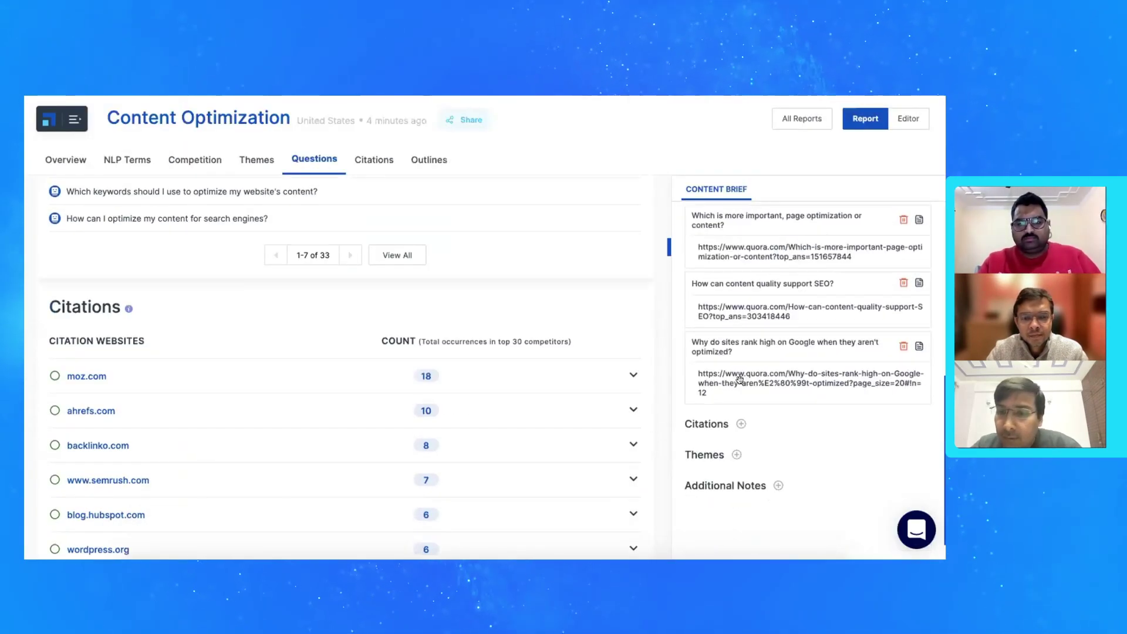
Add the themes "Content optimization in digital marketing" and "SEO content optimization tools" to the content brief
scroll(233, 264, "up", 5)
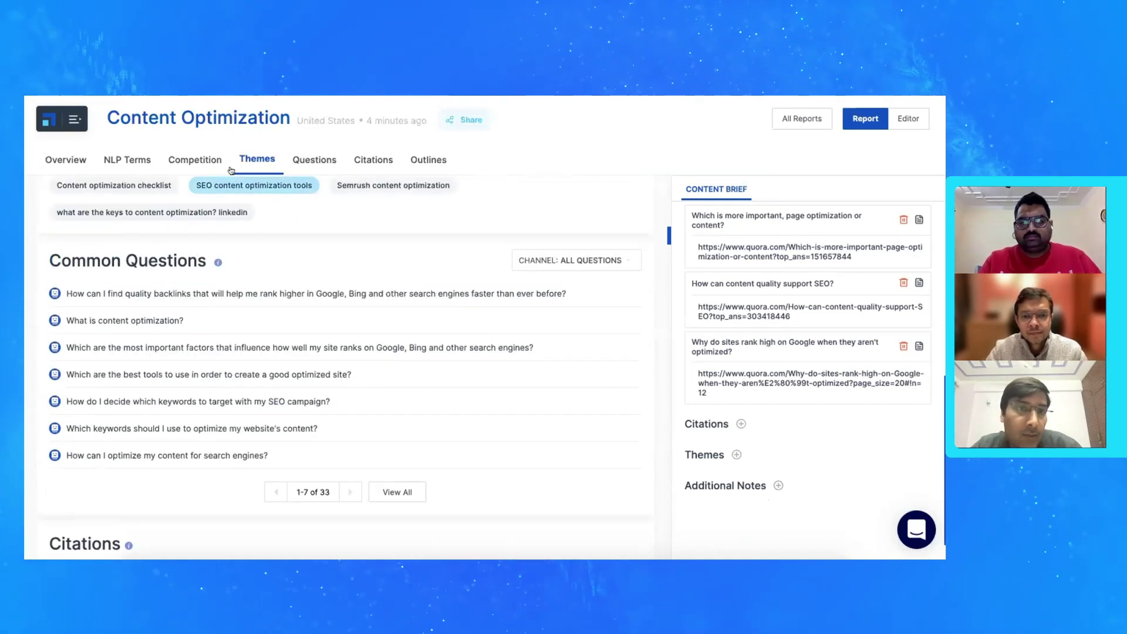
left_click(208, 215)
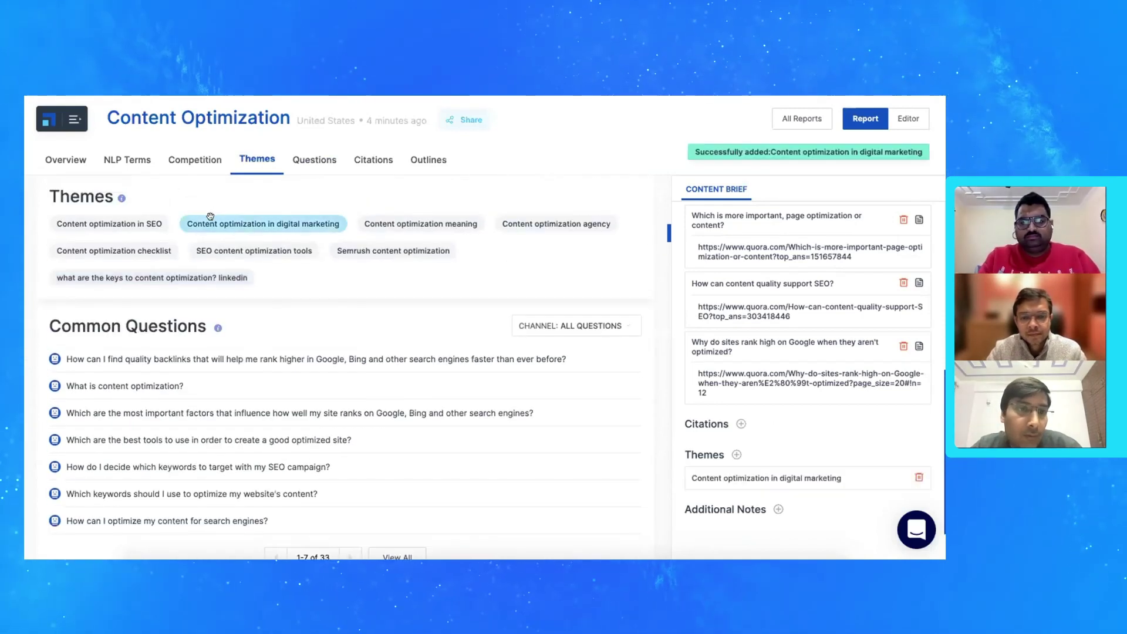
left_click(213, 251)
scroll(216, 254, "up", 2)
scroll(232, 258, "down", 1)
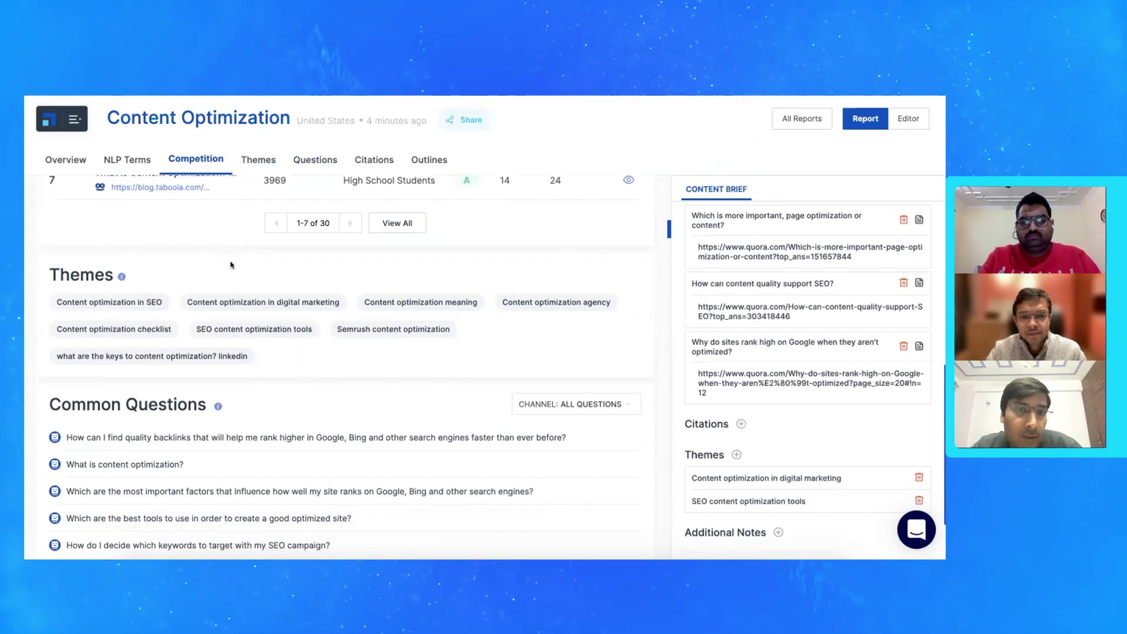
Add moz.com's schema-structured-data and featured-snippets-experiment URLs to the content brief as citations
left_click(379, 162)
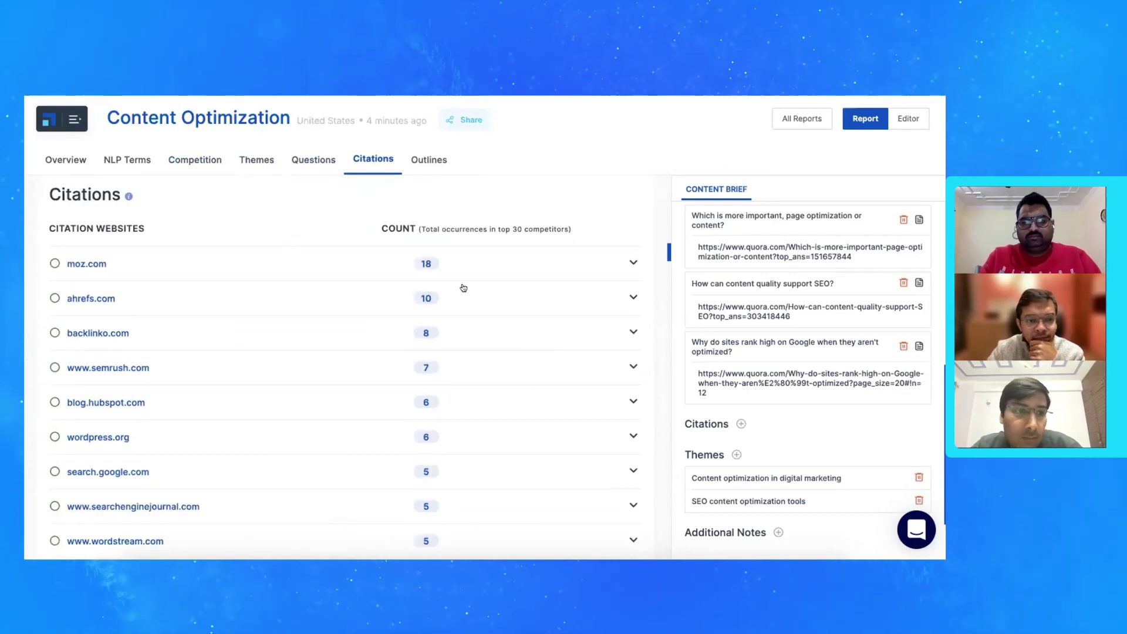
left_click(321, 258)
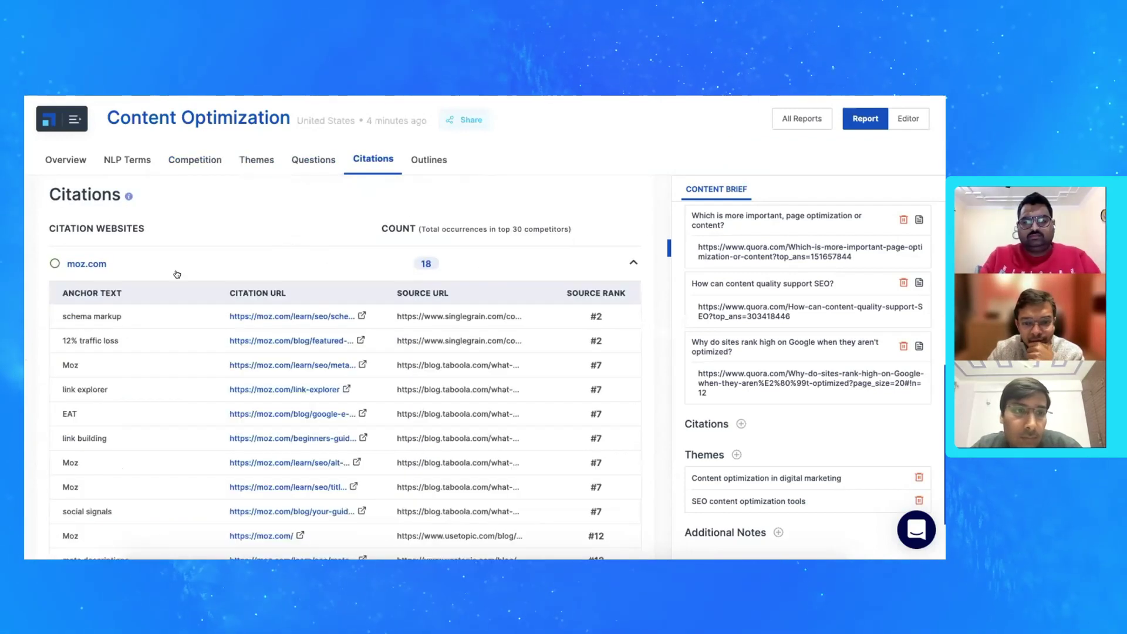
left_click(247, 316)
left_click(247, 339)
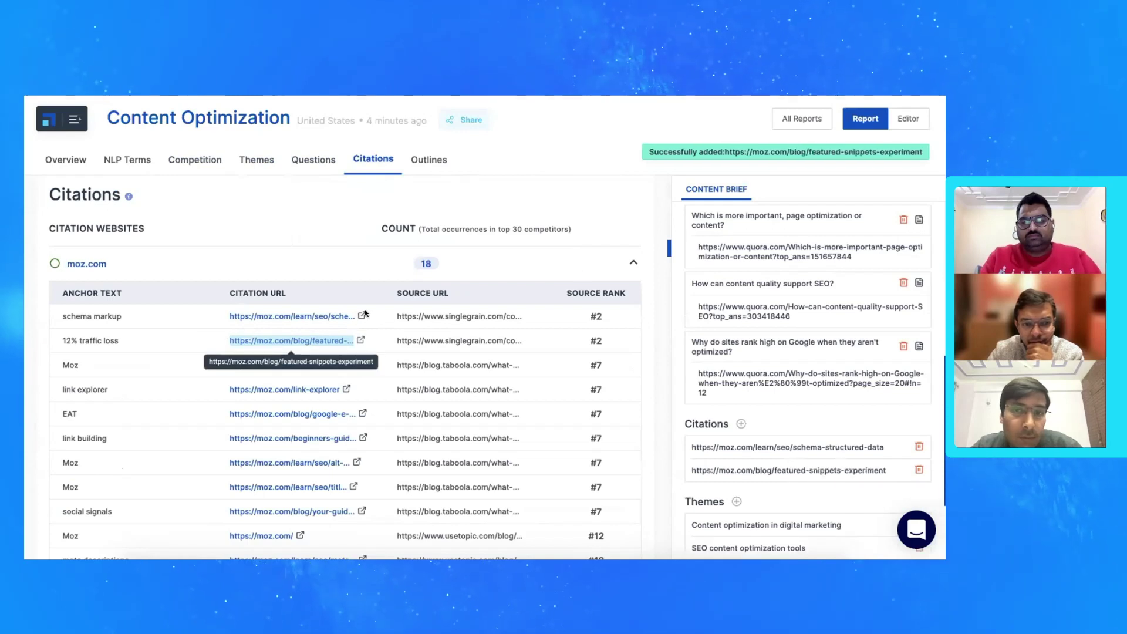
left_click(633, 263)
scroll(722, 309, "down", 2)
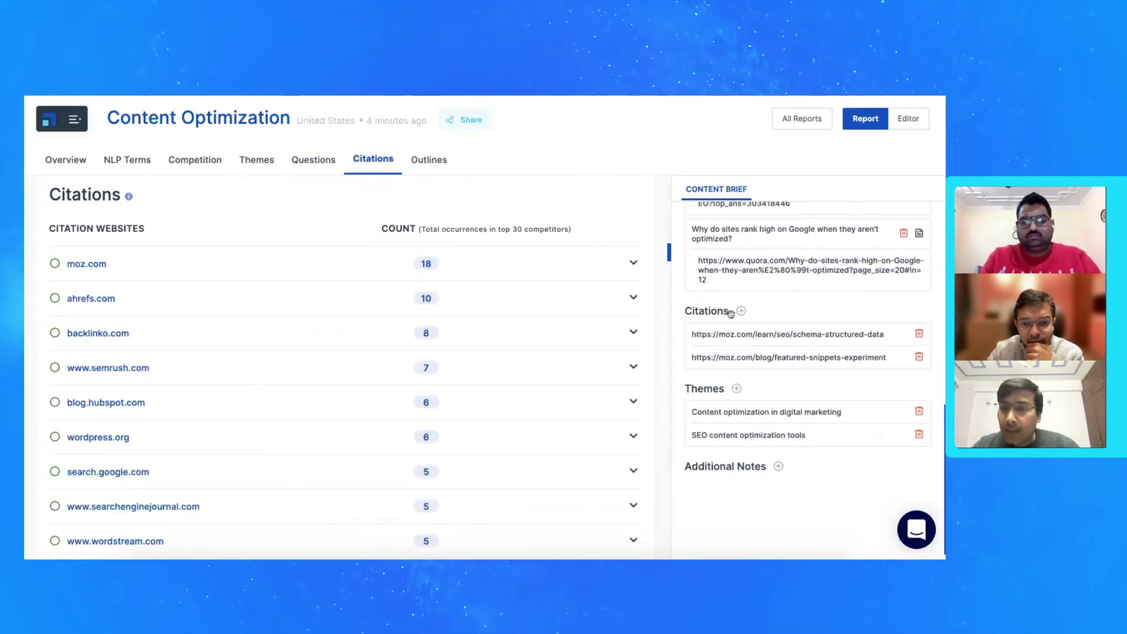
Remove the "1)" numbering from the brief's first H3 heading so it reads "Optimize for Content Decay"
scroll(734, 319, "up", 8)
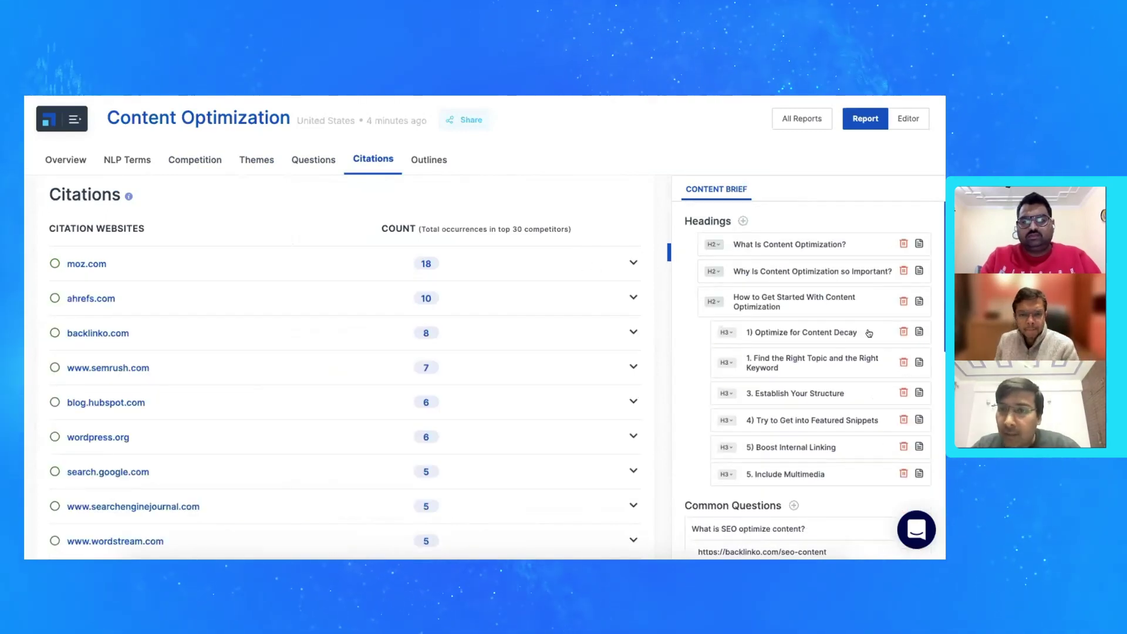
left_click(774, 329)
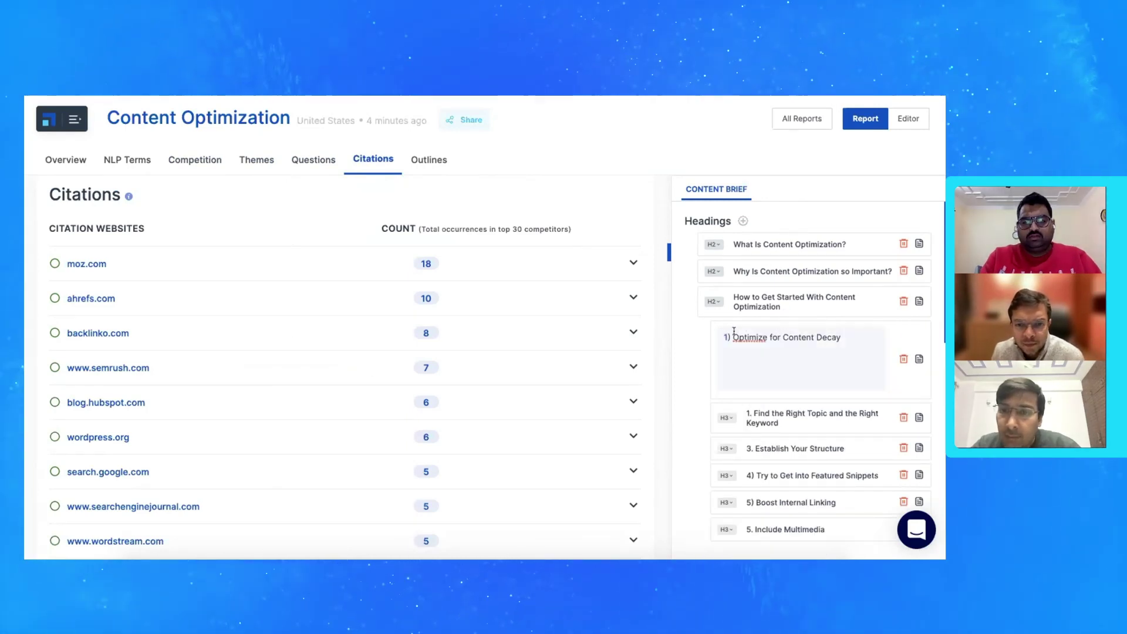
key("BackSpace")
key("Return")
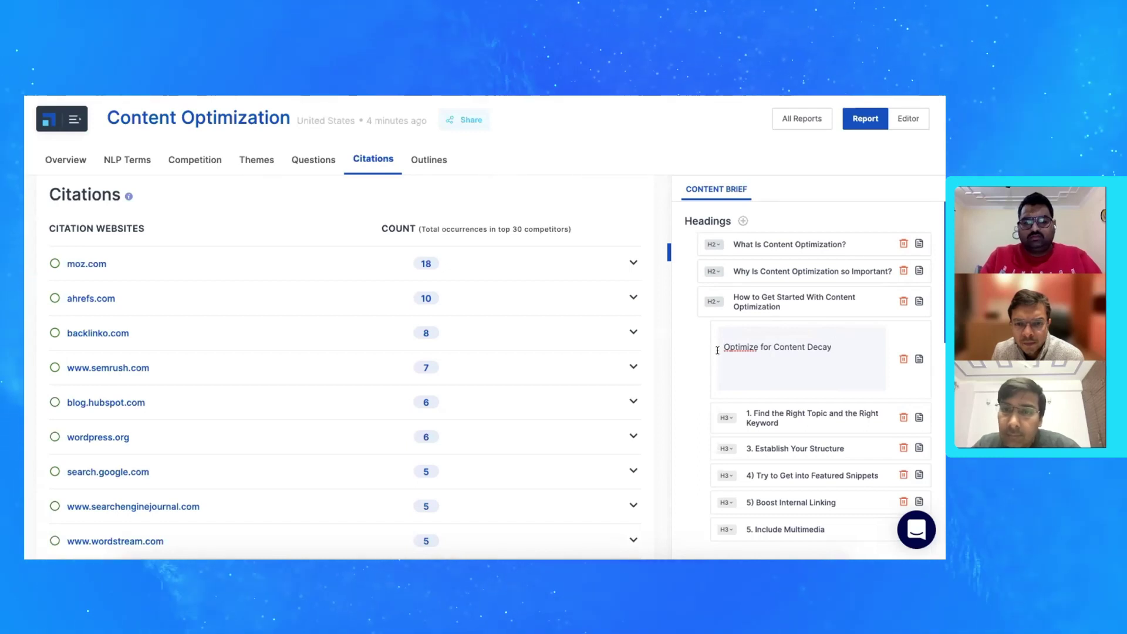
key("BackSpace")
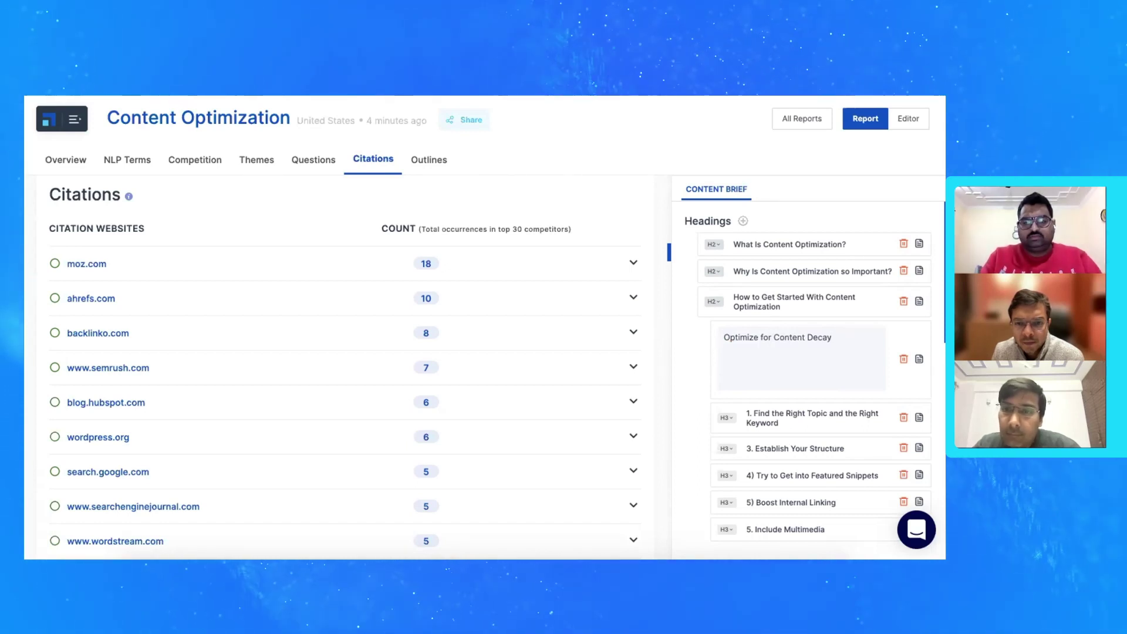
left_click(674, 385)
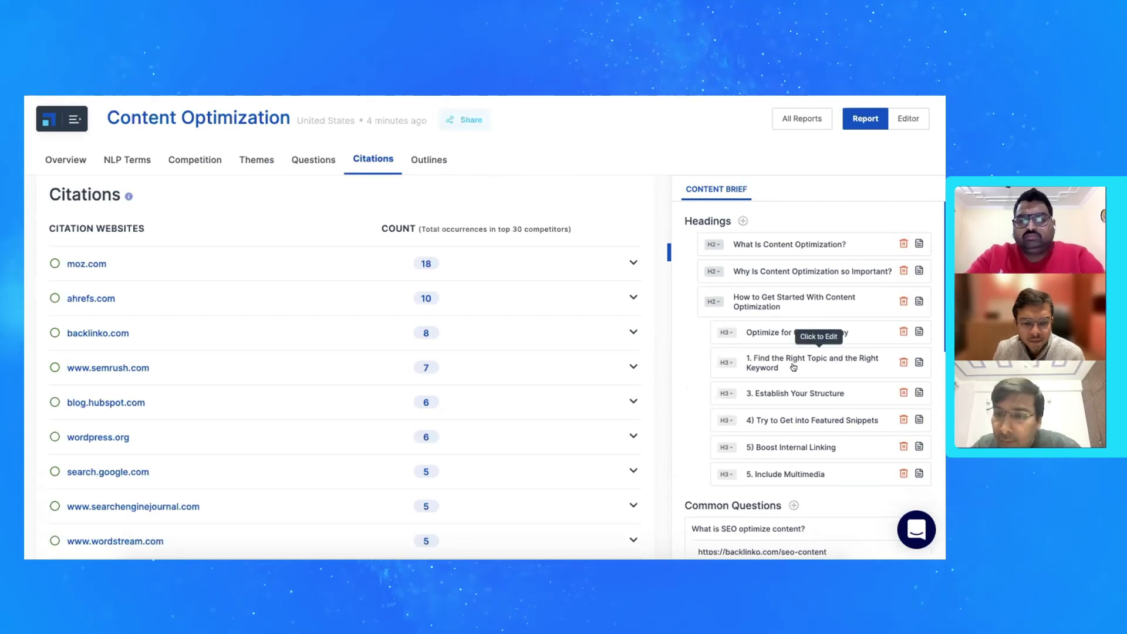
Attach the note "Note 1: Talk about frequently upgrading" to the "Optimize for Content Decay" heading in the brief
left_click(919, 331)
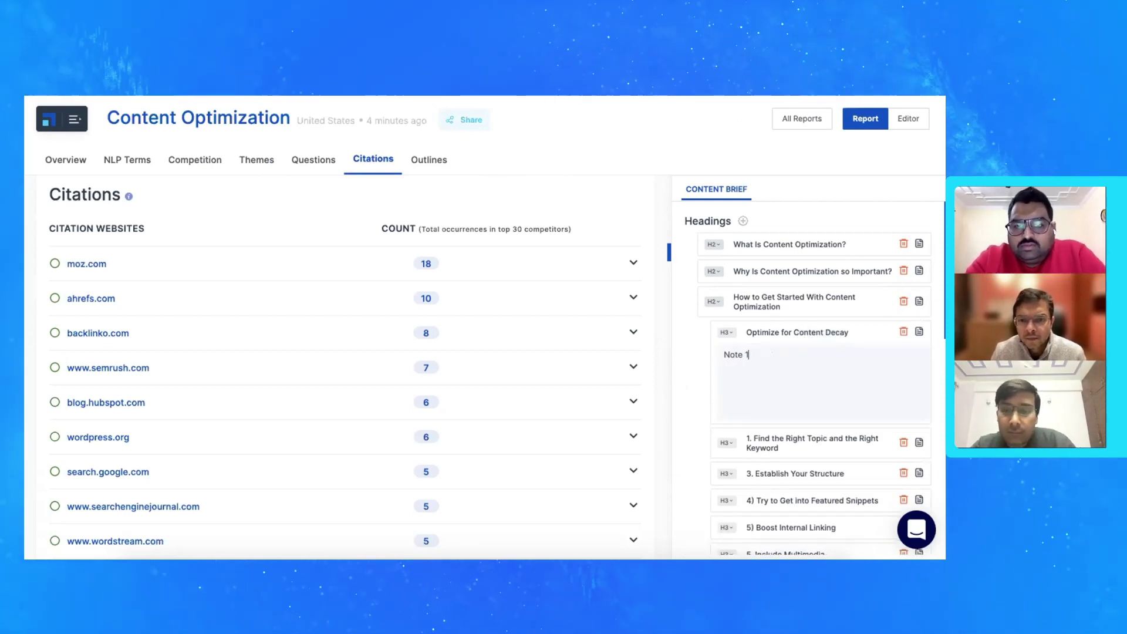
type("Note 1: Talk ")
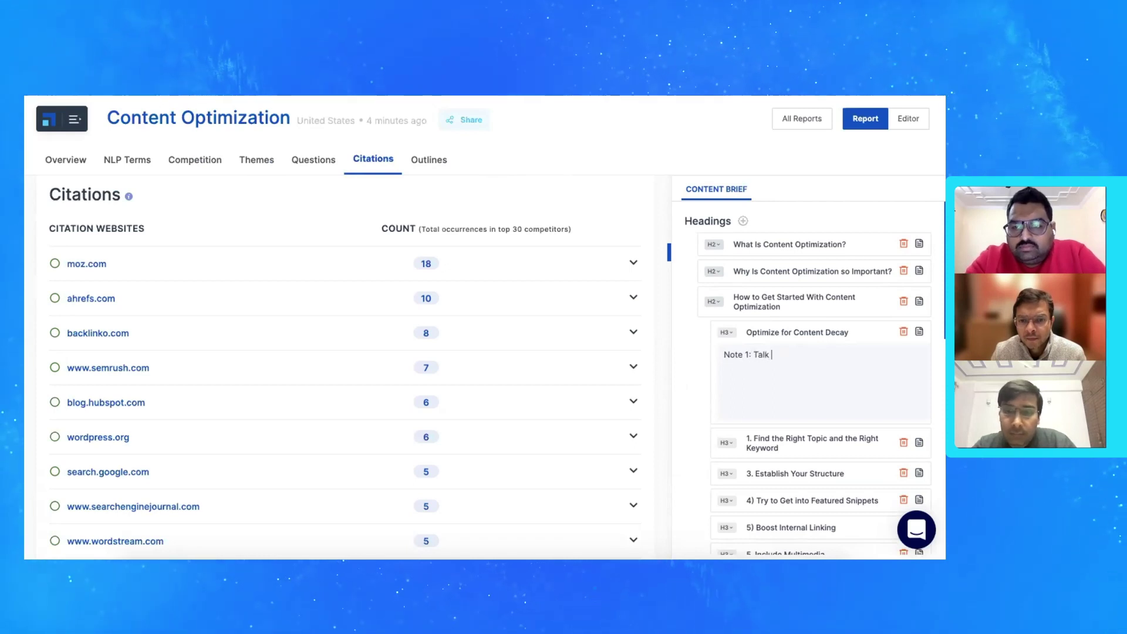
type("about")
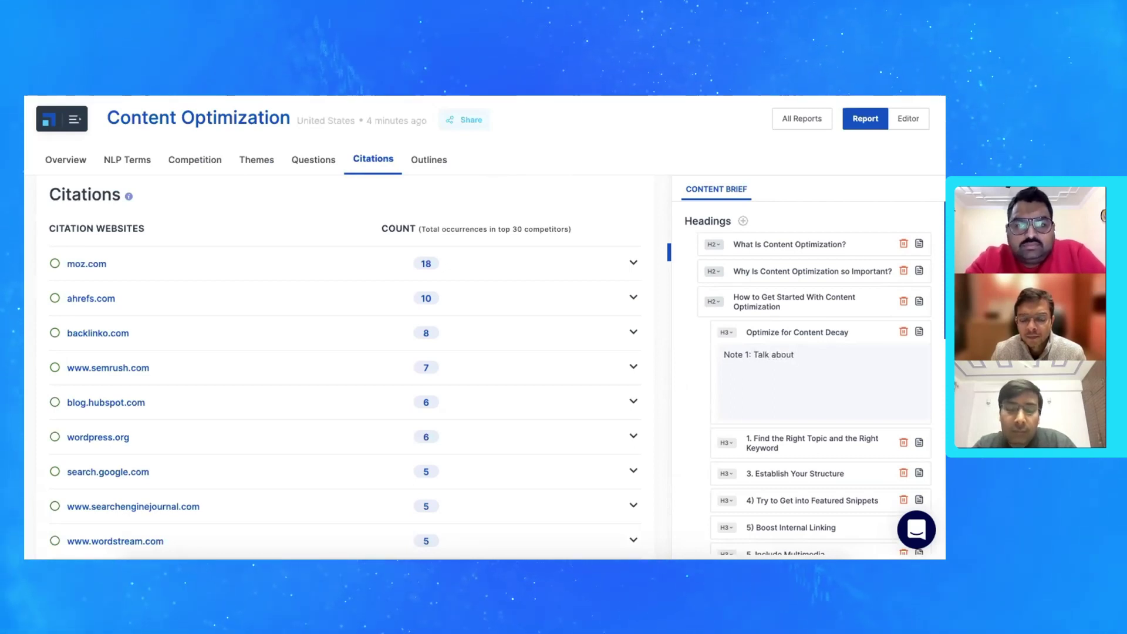
type(" frequent")
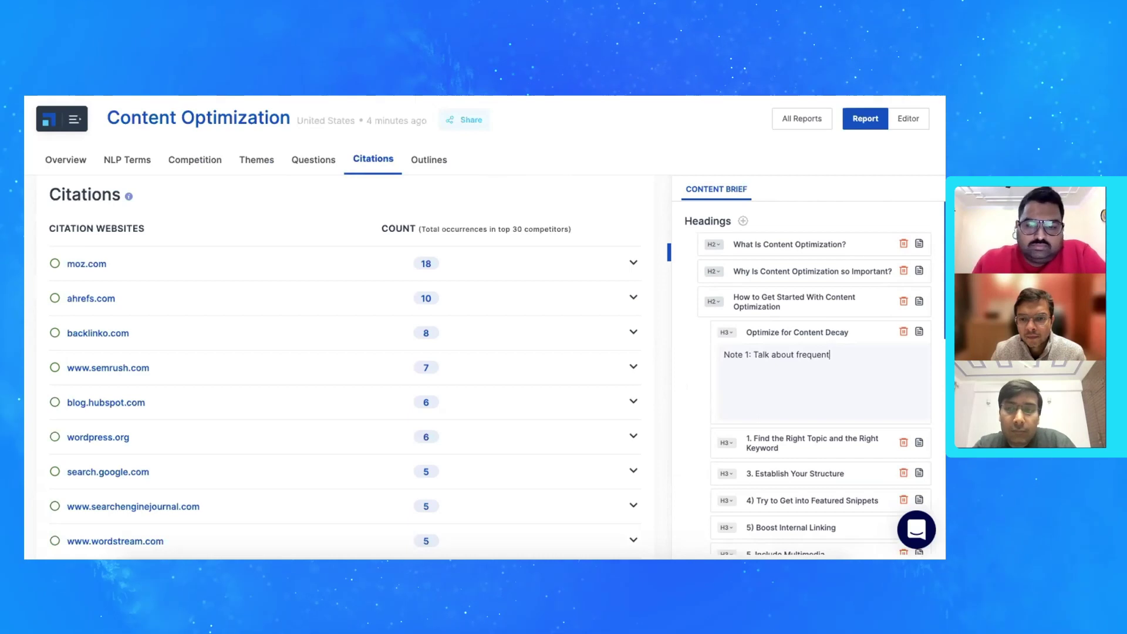
type("ly upgrading")
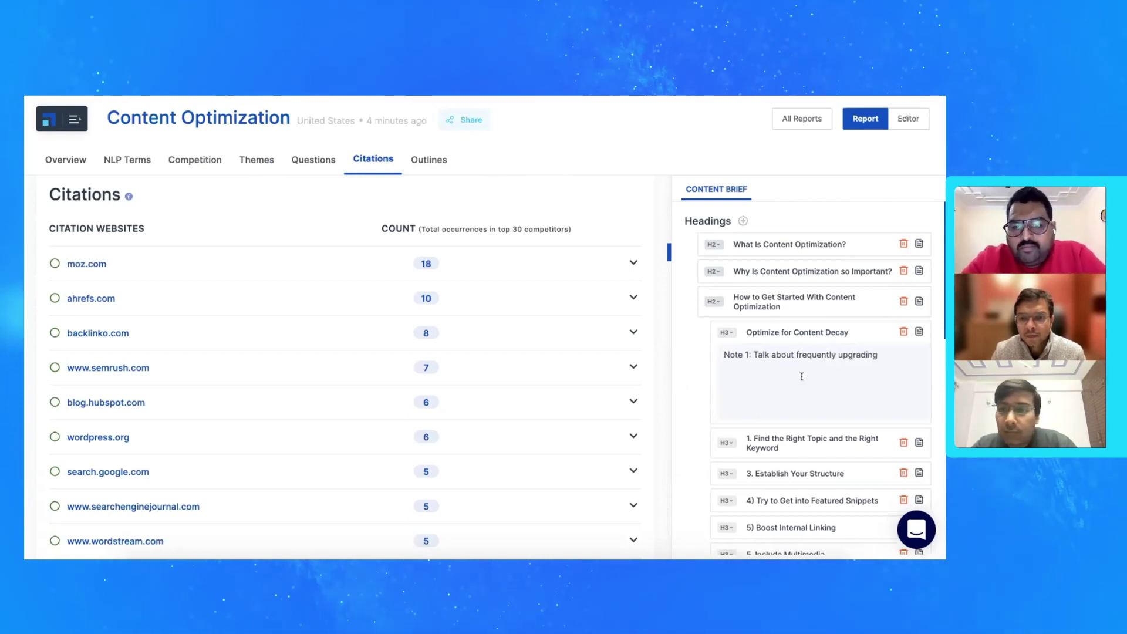
left_click(697, 392)
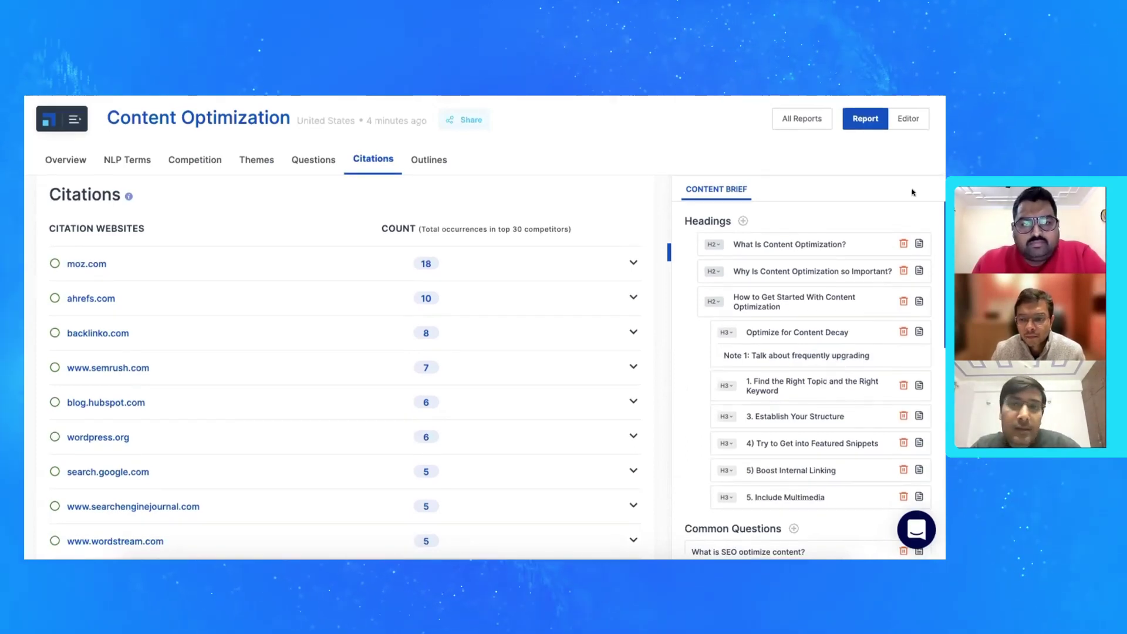
Look back over the report from the overview to the outlines, and open the blank content editor
scroll(499, 388, "up", 20)
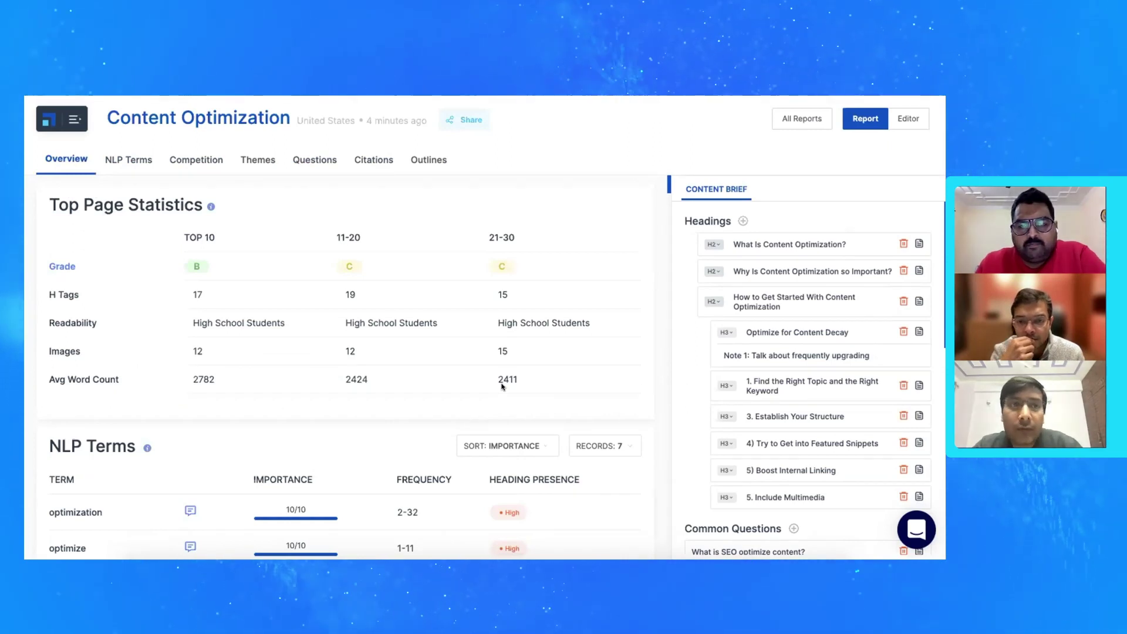
scroll(502, 386, "down", 20)
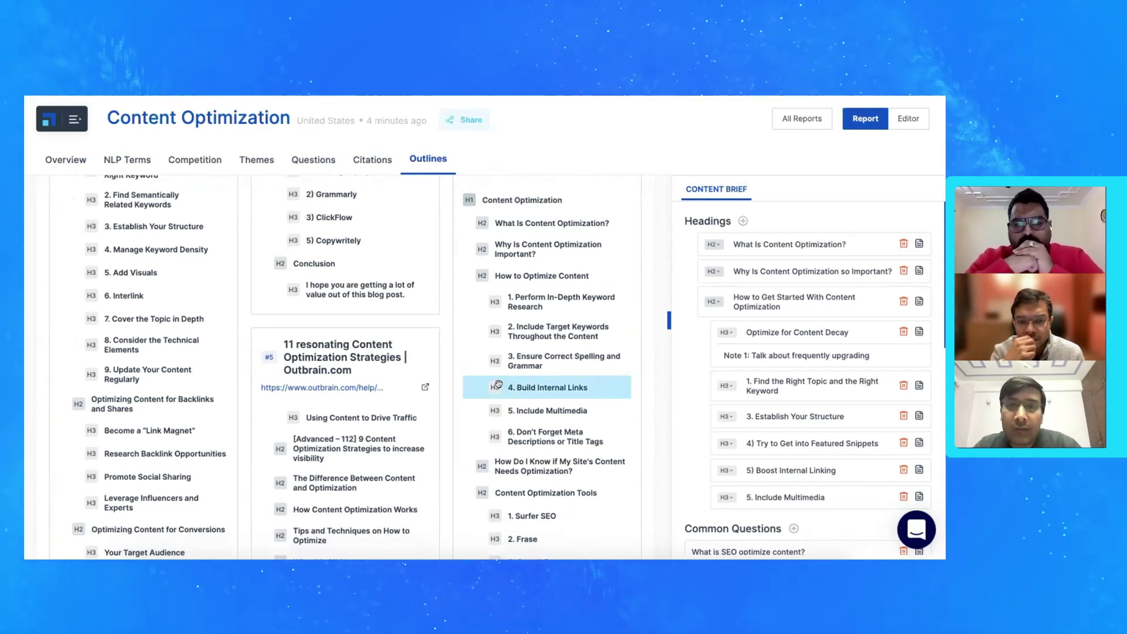
left_click(900, 117)
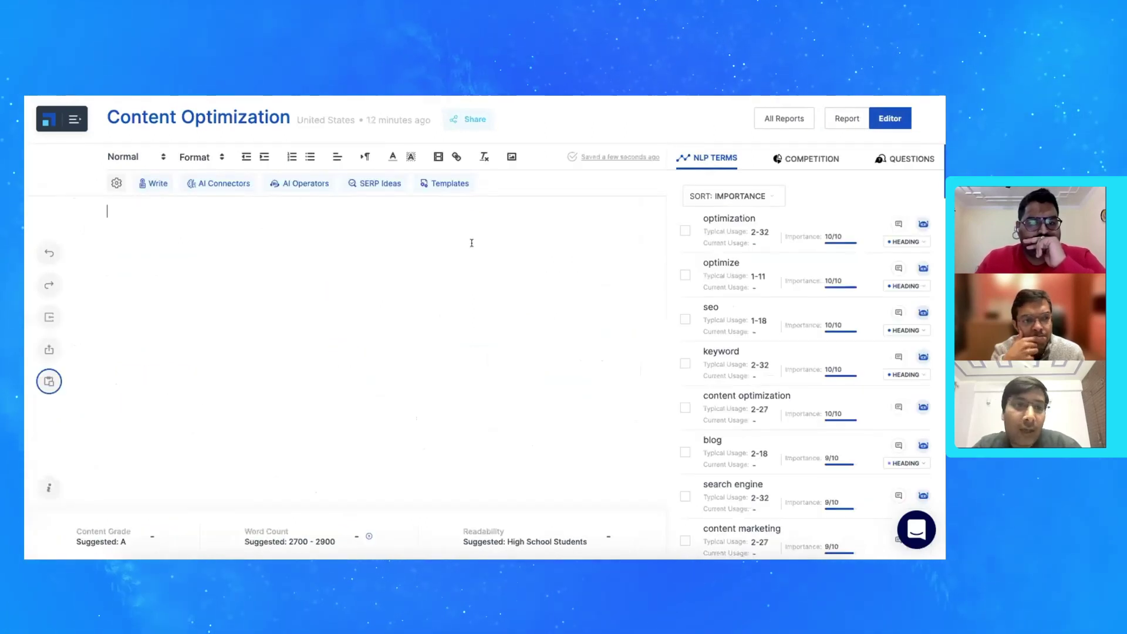
left_click(419, 264)
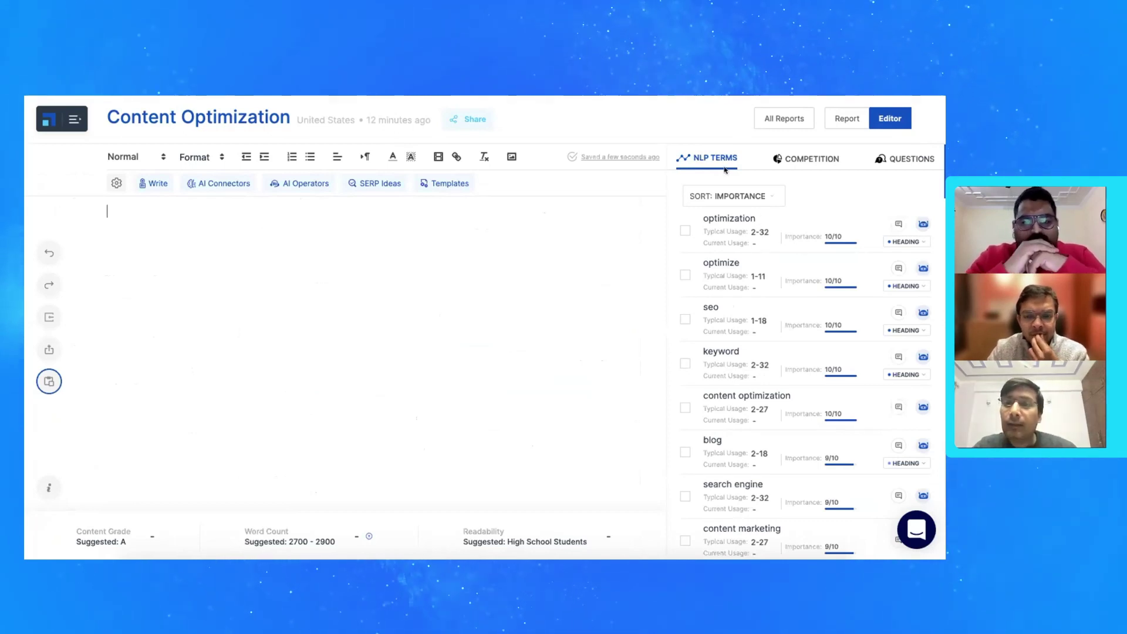
Look through the editor's competition pages, questions and NLP terms for the Content Optimization article
left_click(806, 159)
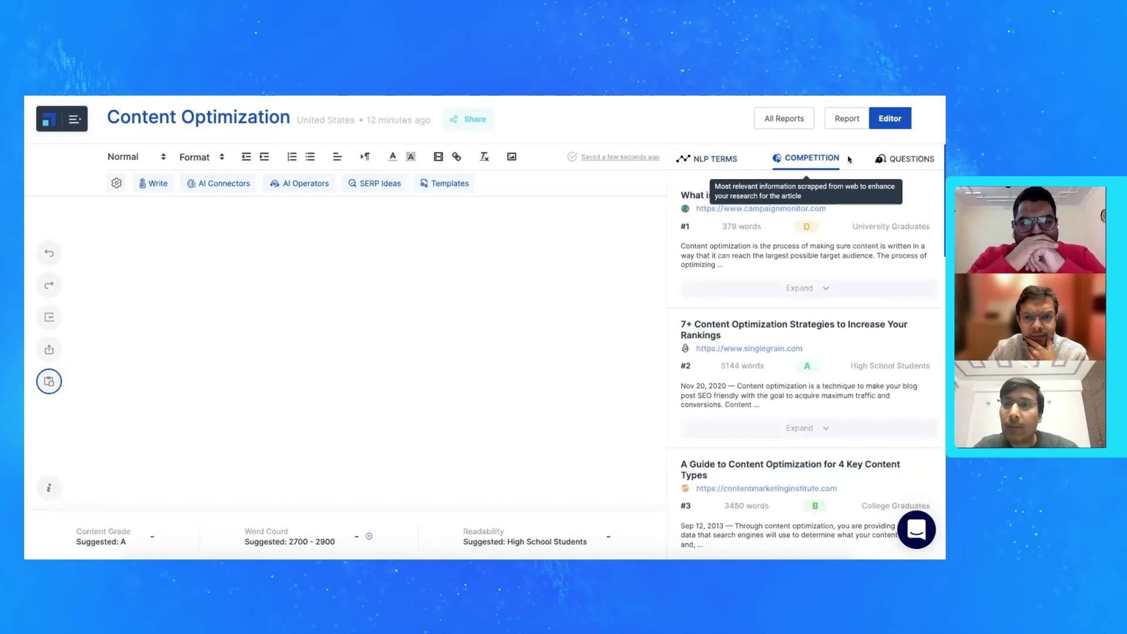
left_click(891, 159)
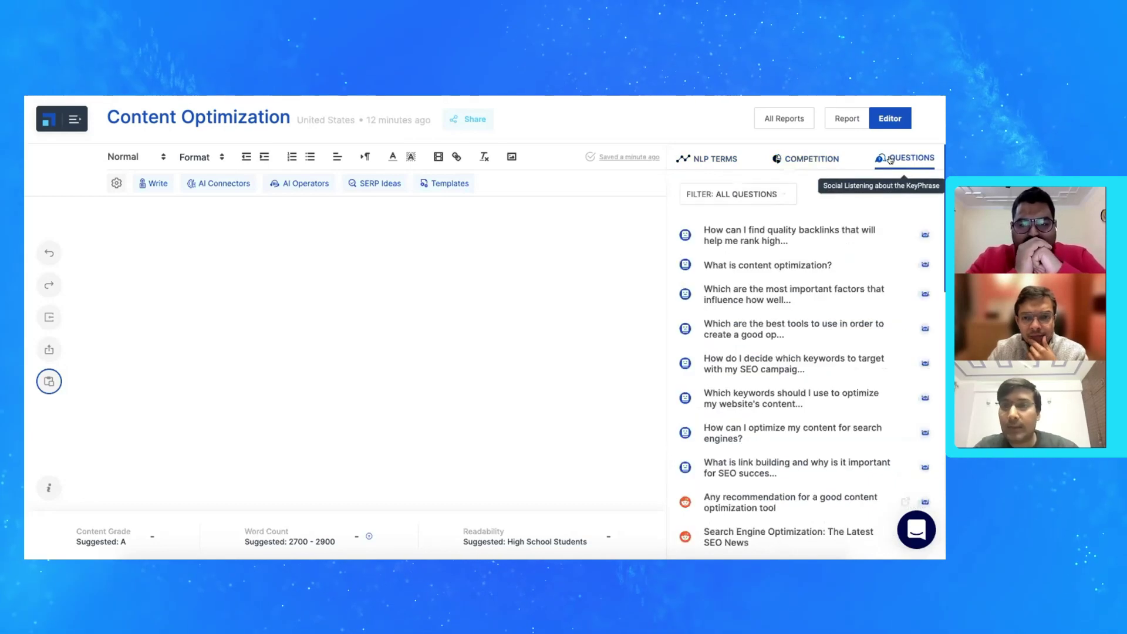
left_click(725, 160)
scroll(755, 293, "down", 1)
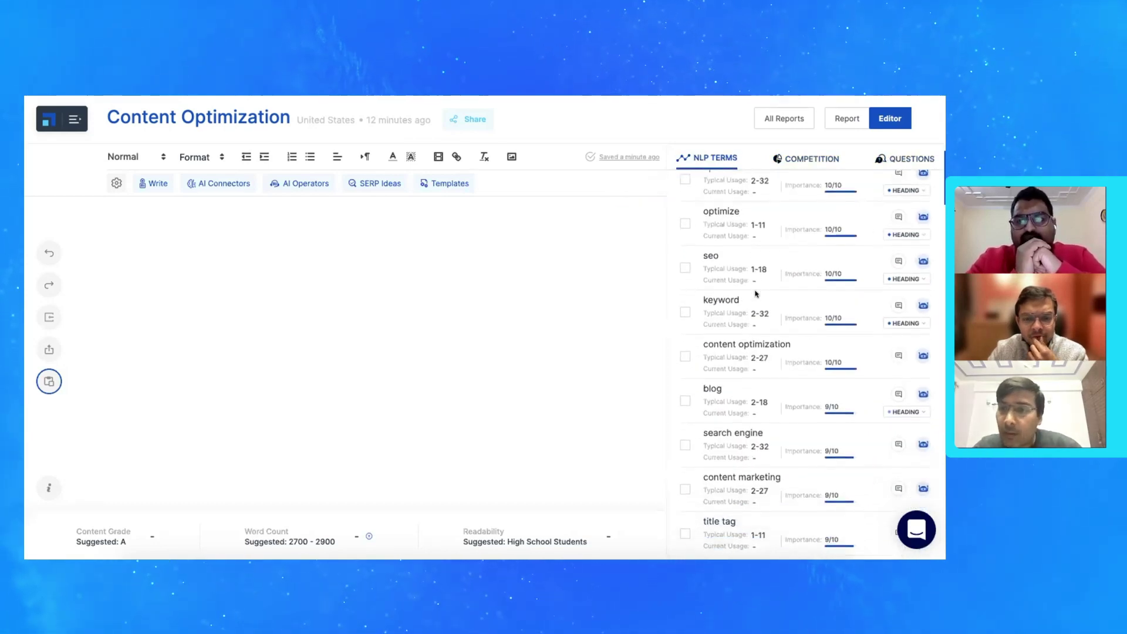
scroll(755, 293, "down", 3)
scroll(756, 290, "up", 5)
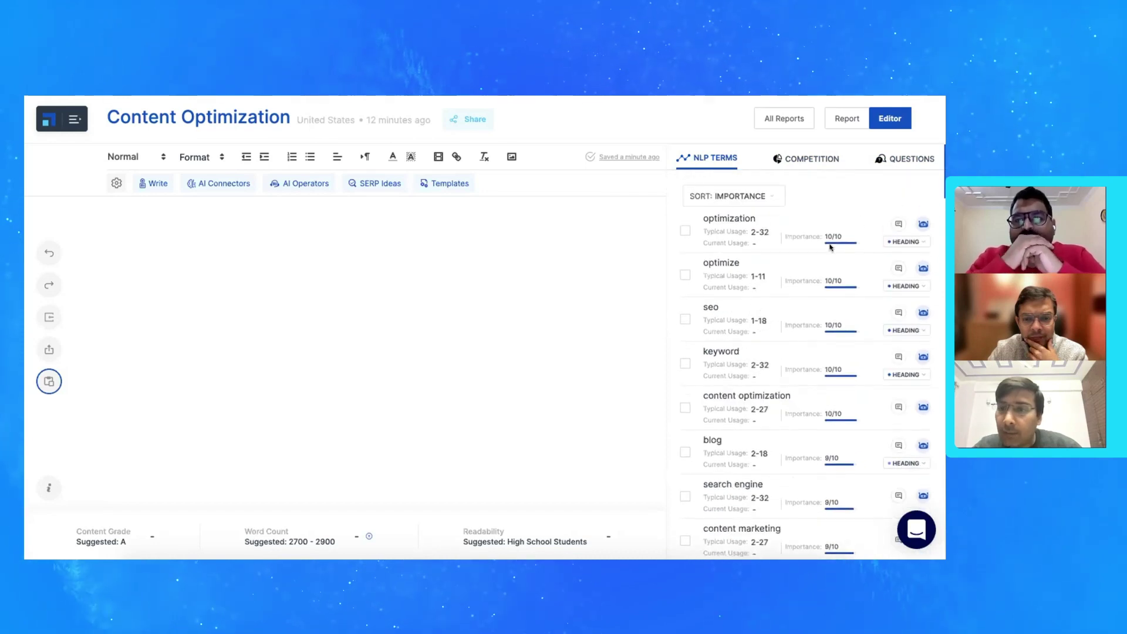
View the example usage and the suggested heading options for the NLP term "optimization"
left_click(894, 225)
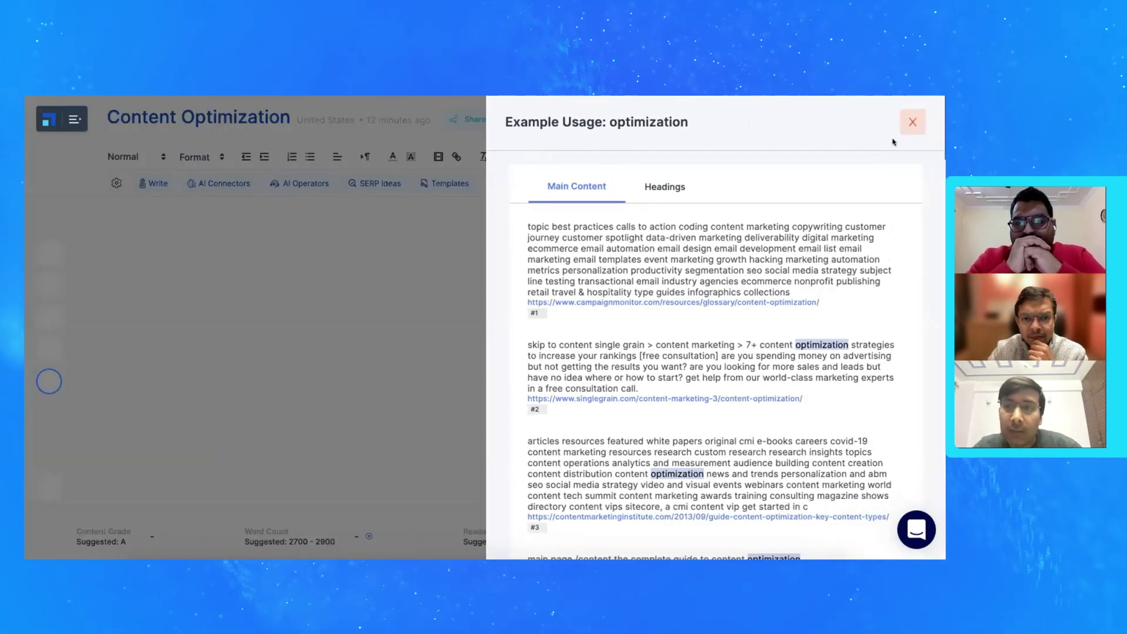
left_click(910, 122)
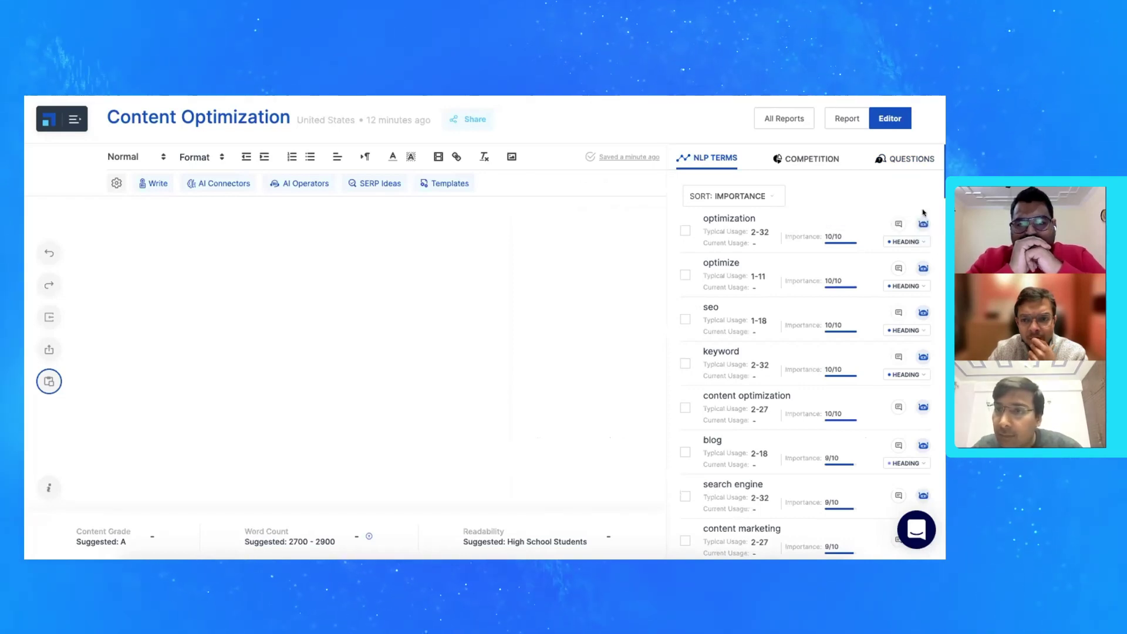
left_click(923, 243)
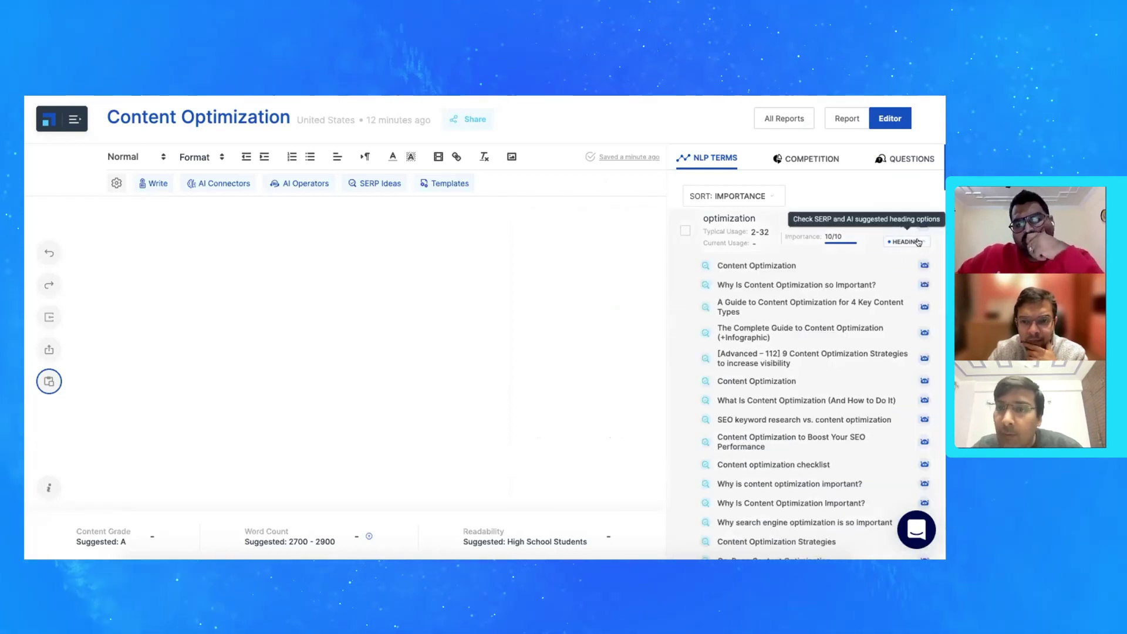
left_click(923, 245)
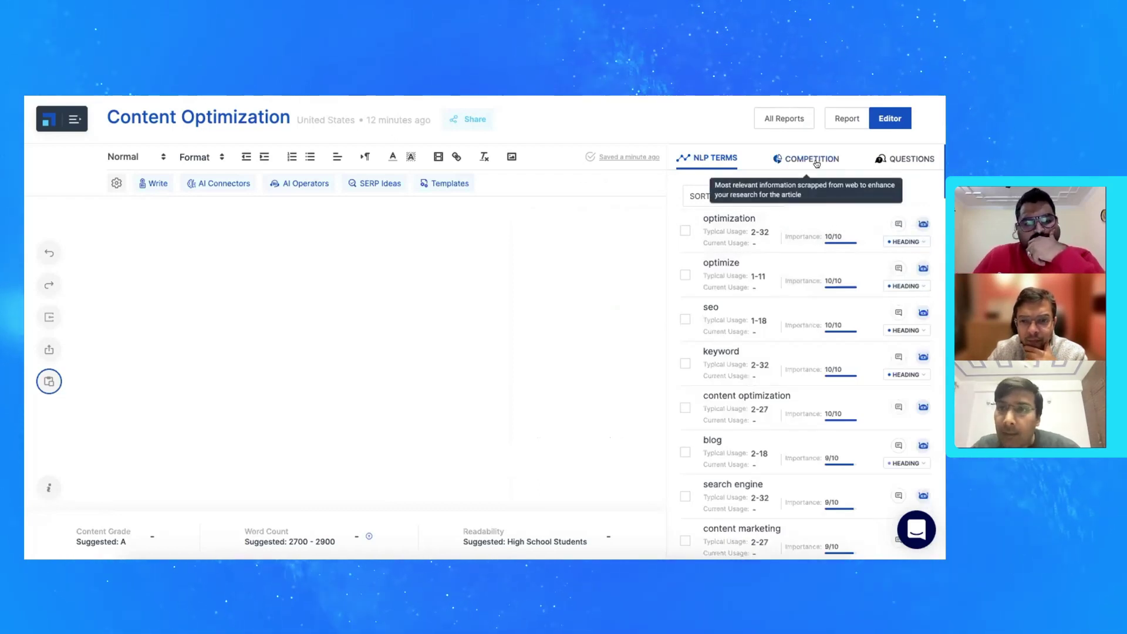
View the NLP term sorting options, and expand the headings of the competing article "7+ Content Optimization Strategies to Increase Your Rankings"
left_click(733, 193)
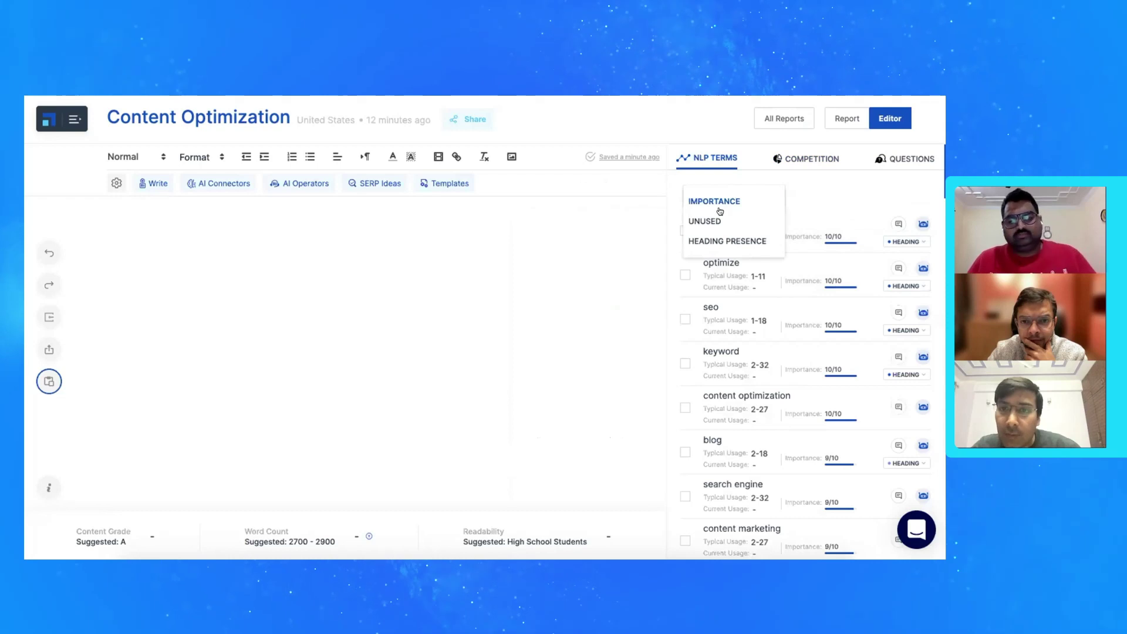
left_click(796, 160)
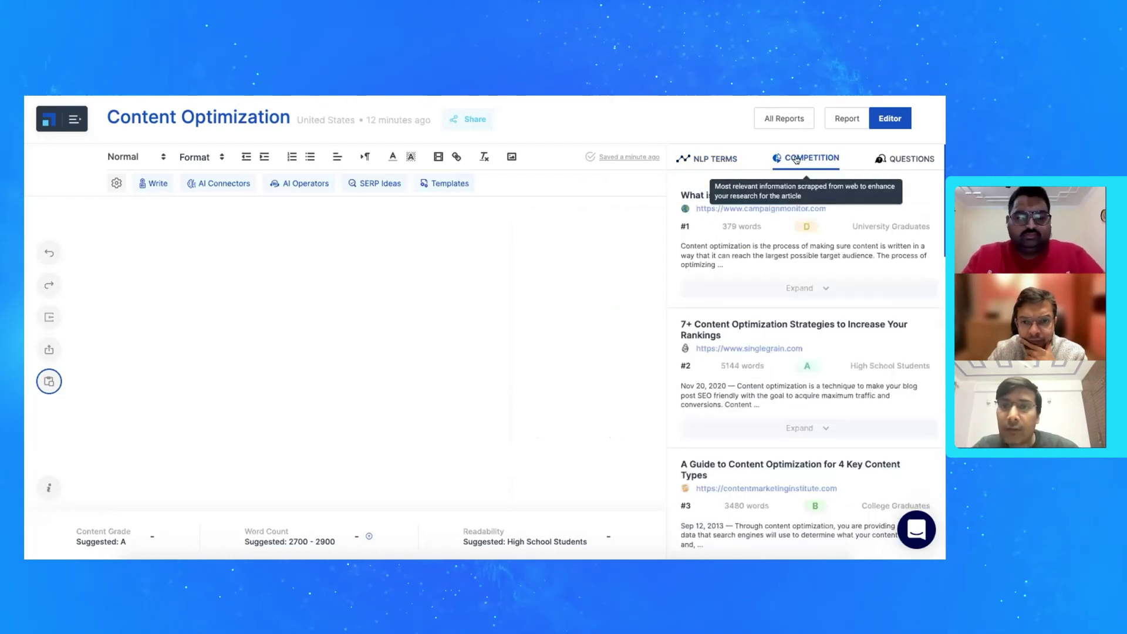
left_click(809, 428)
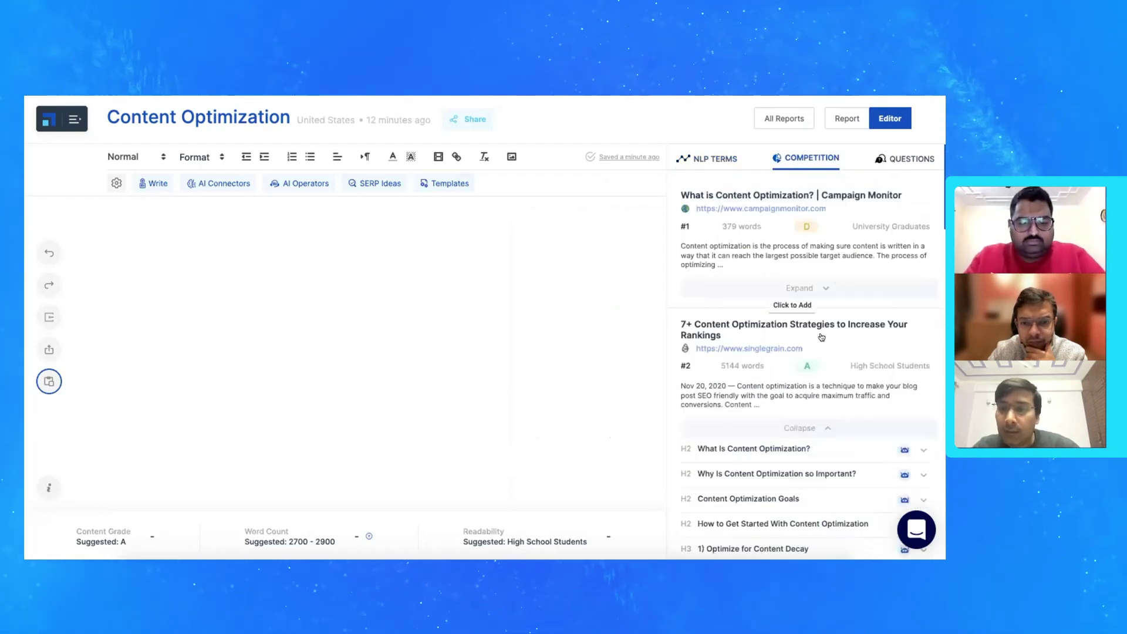
scroll(819, 364, "down", 5)
scroll(820, 334, "up", 3)
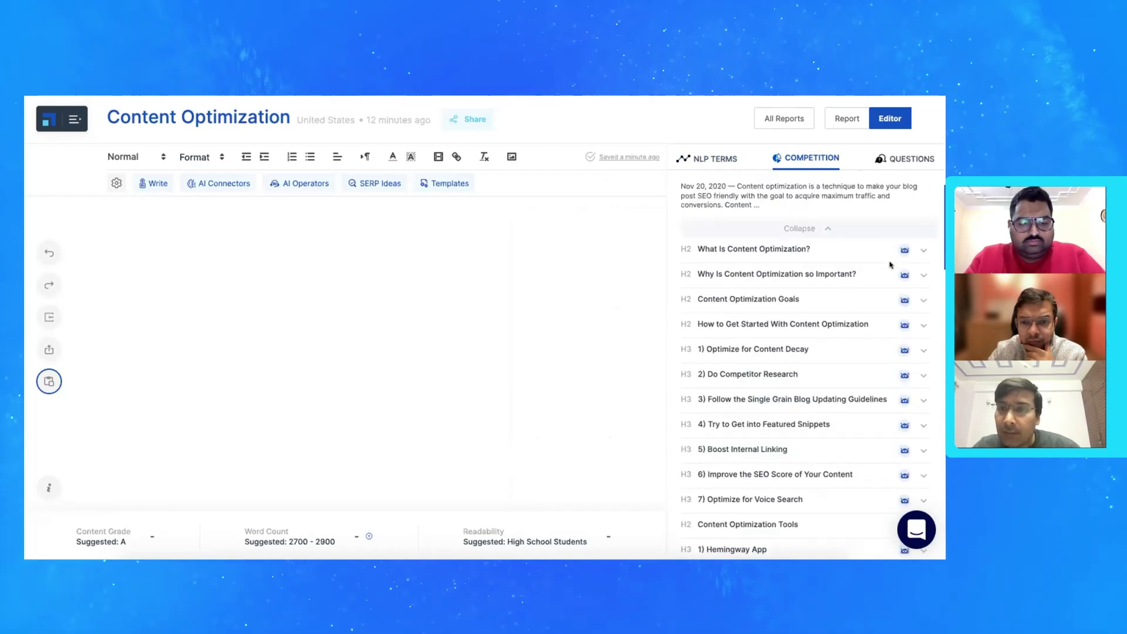
Read the competitor's text under the heading "What Is Content Optimization?" and collapse that section again
left_click(920, 250)
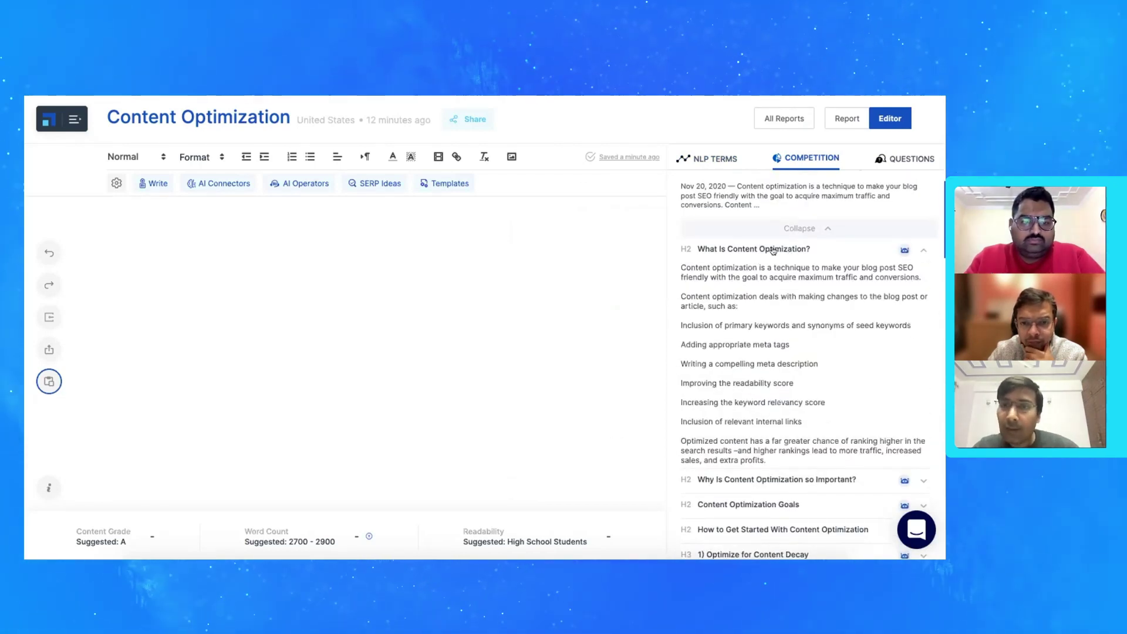
left_click_drag(681, 267, 813, 459)
left_click(813, 459)
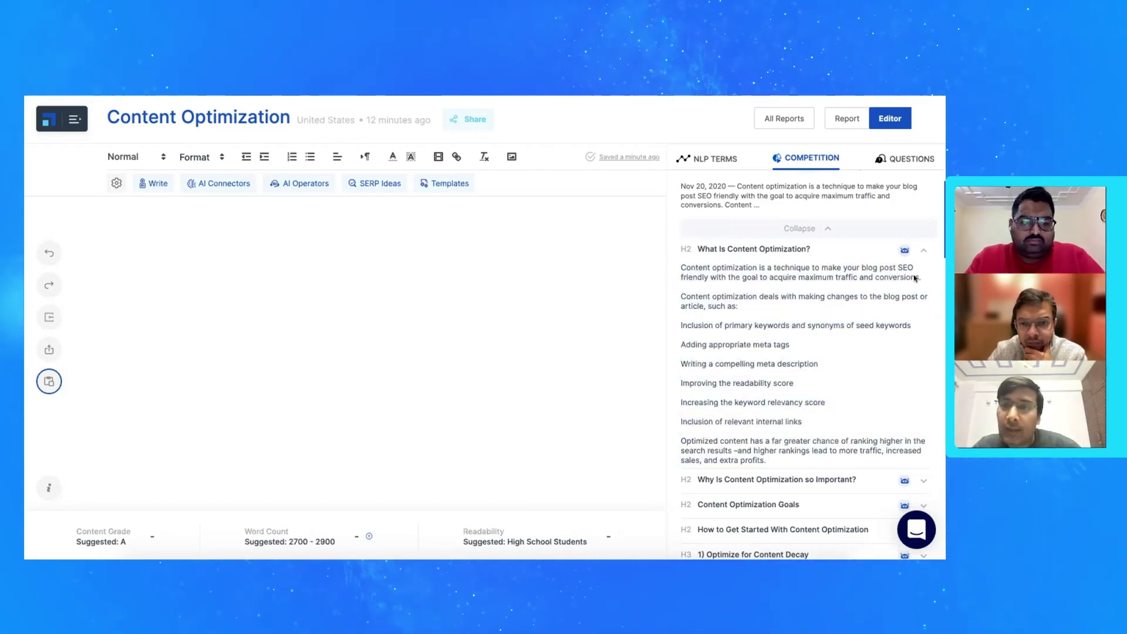
left_click(920, 250)
Open the full singlegrain.com article with its content statistics for reading, and close it again
scroll(915, 251, "down", 10)
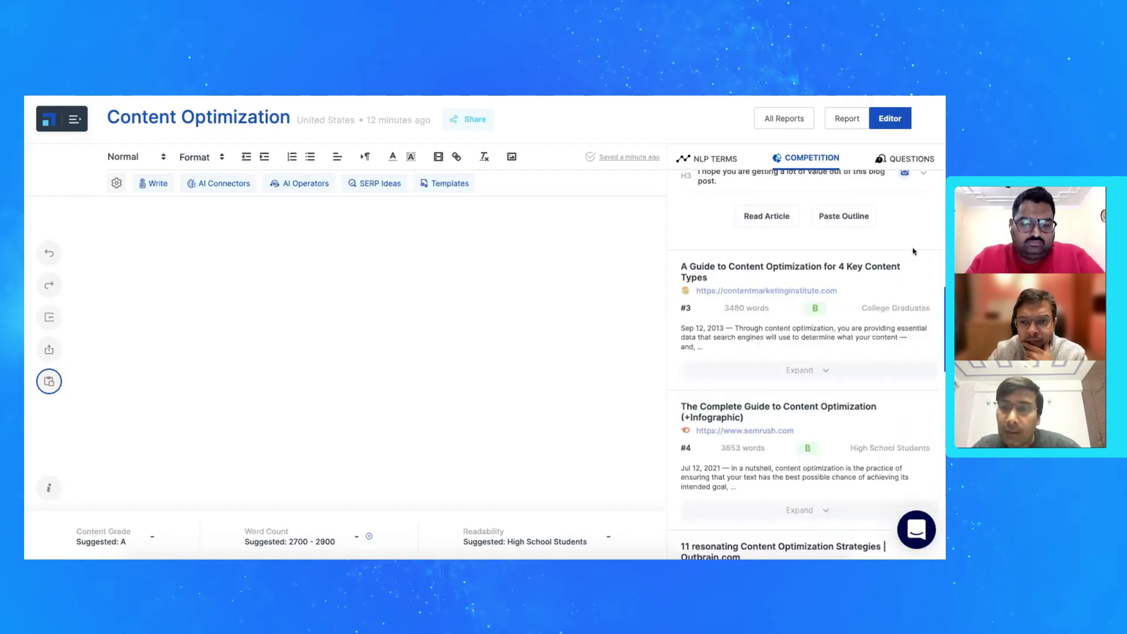
scroll(892, 258, "up", 3)
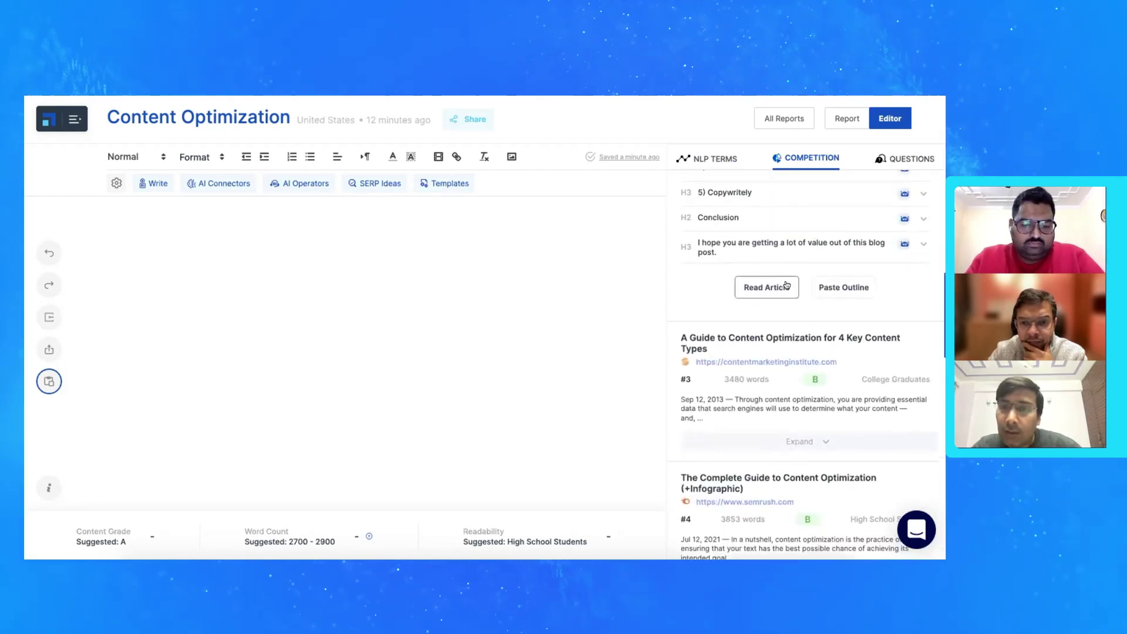
left_click(787, 286)
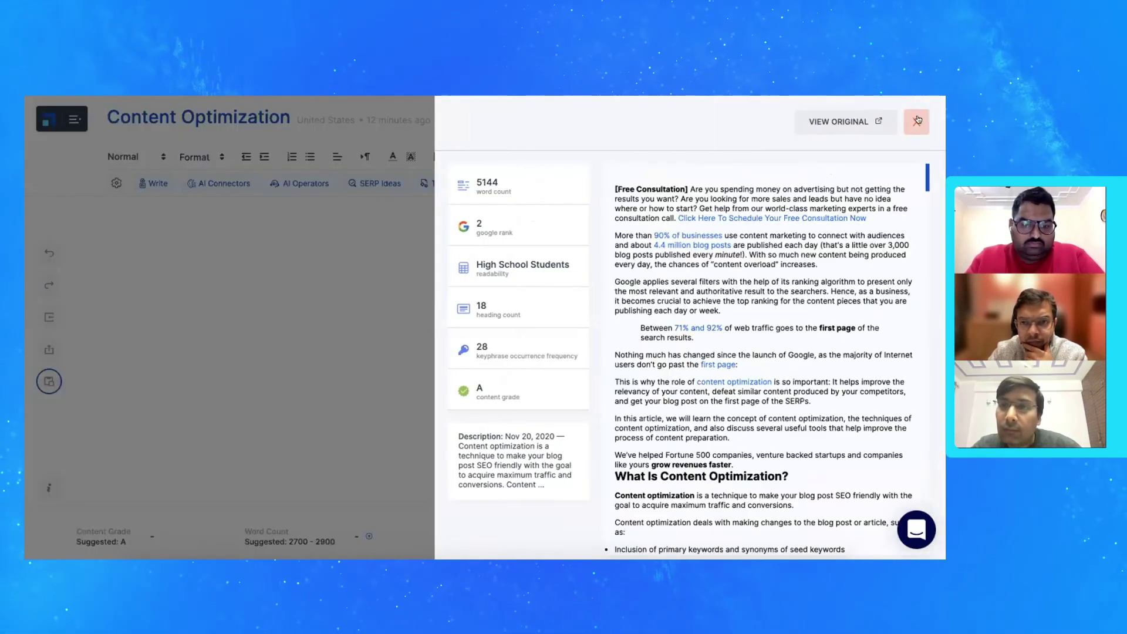
left_click(916, 120)
Paste the singlegrain.com article's outline into the editor, look through it and undo the paste
left_click(843, 287)
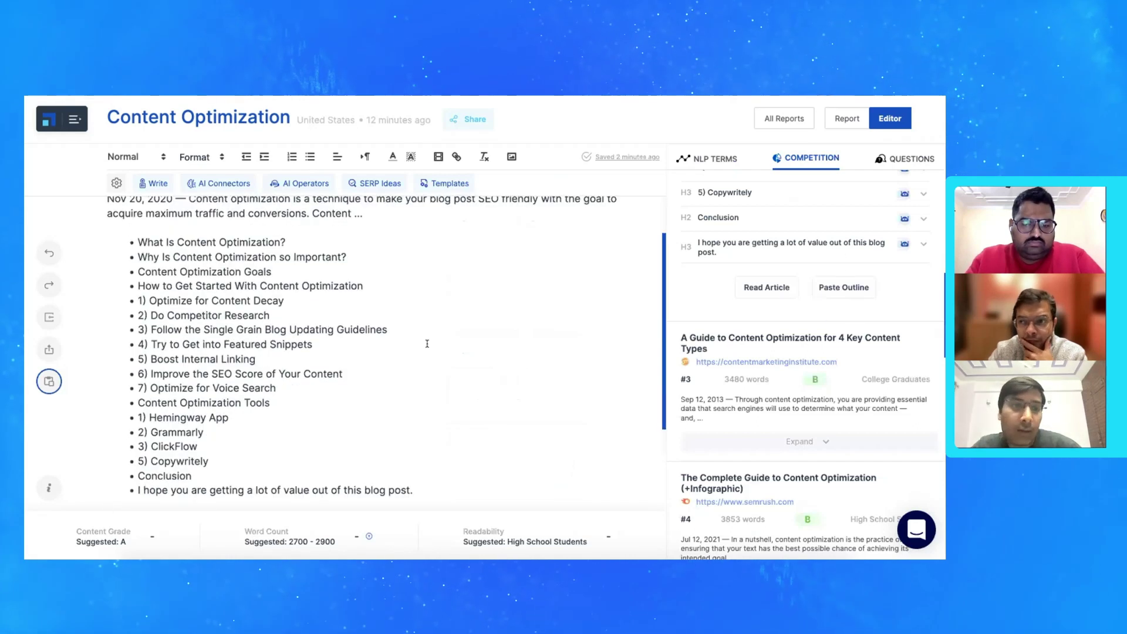
scroll(427, 344, "down", 2)
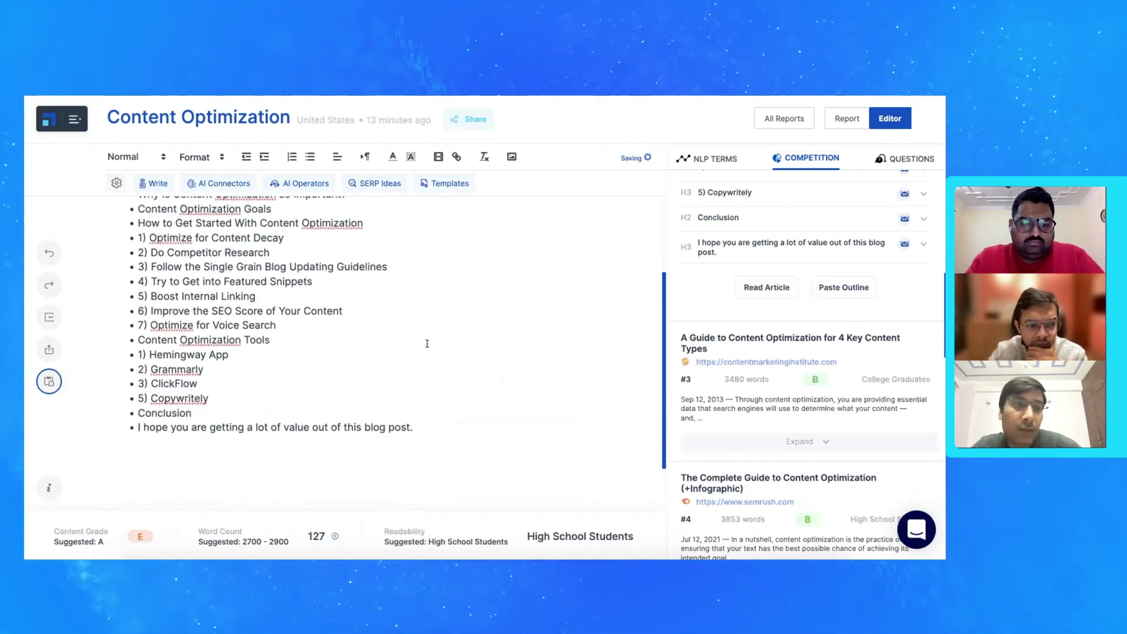
scroll(426, 344, "up", 1)
scroll(427, 344, "up", 3)
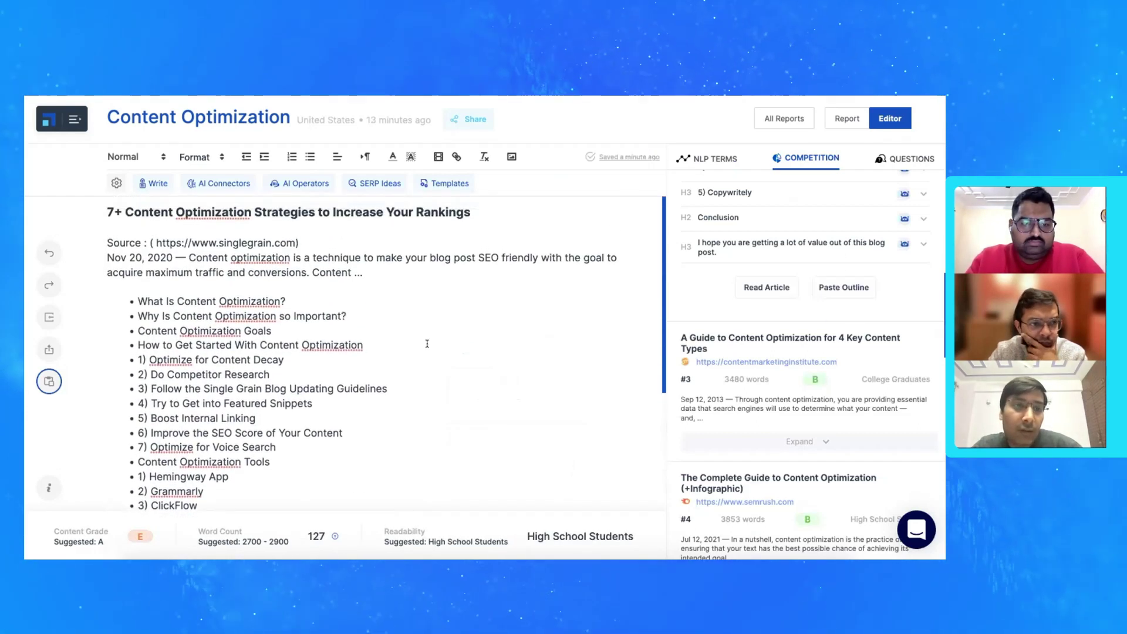
key("ctrl+z")
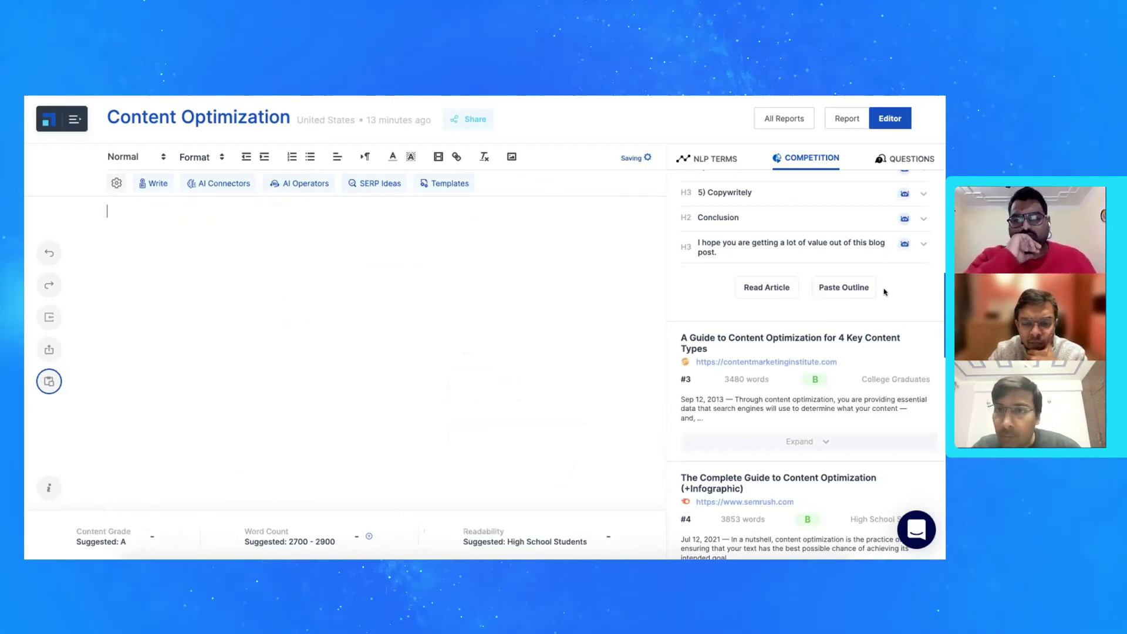
Collapse the headings of the singlegrain.com article and show the list of questions for the topic
scroll(884, 292, "up", 10)
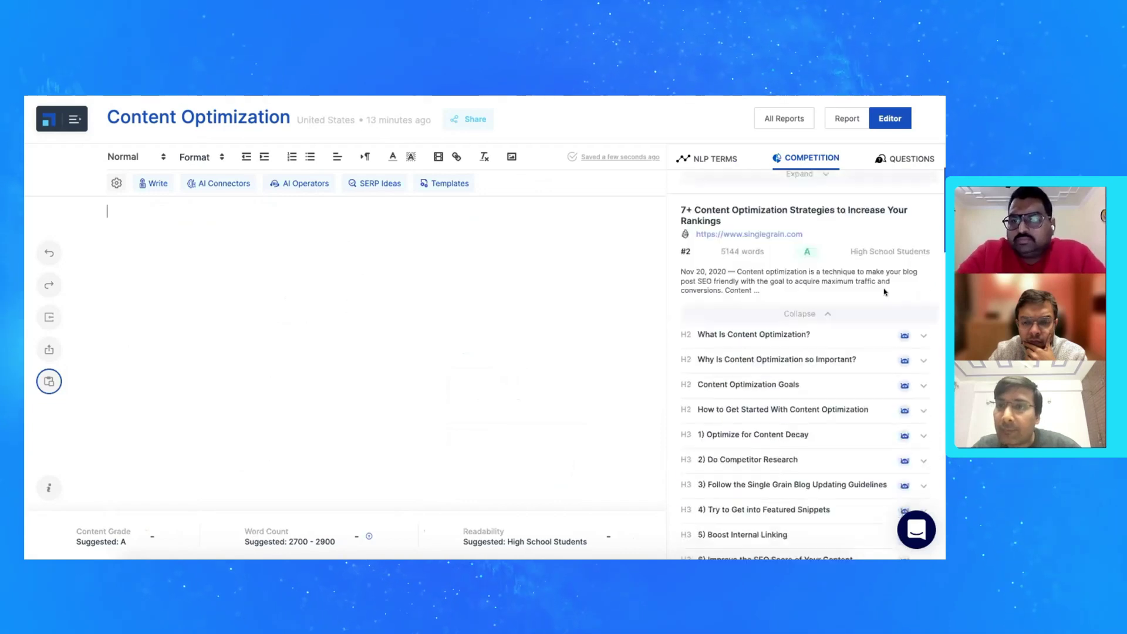
scroll(872, 325, "down", 1)
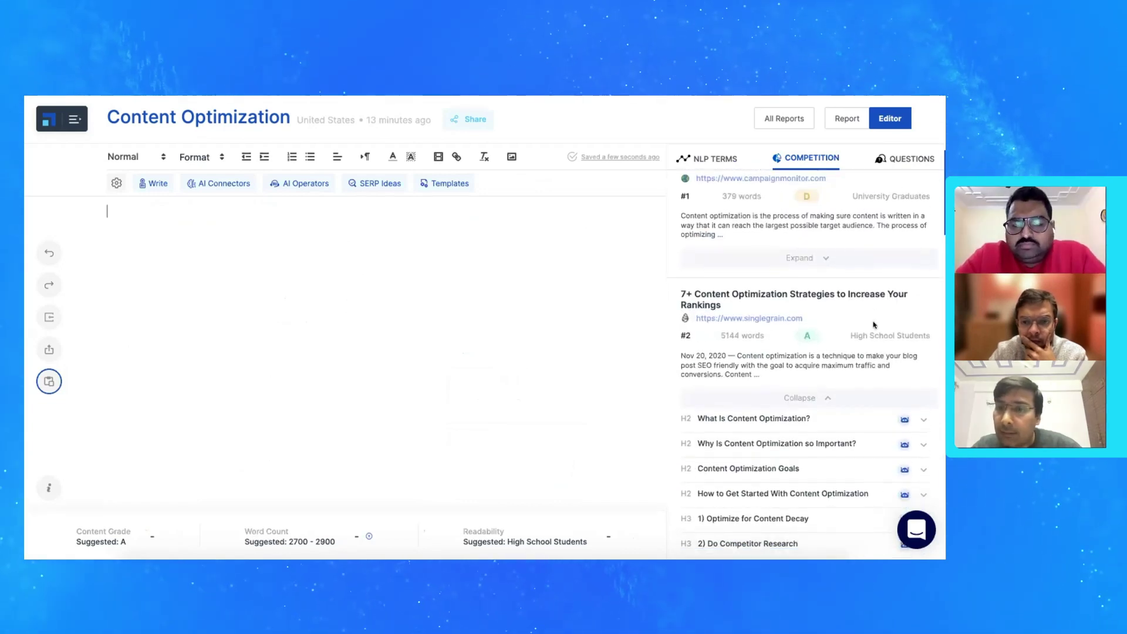
left_click(823, 397)
left_click(907, 158)
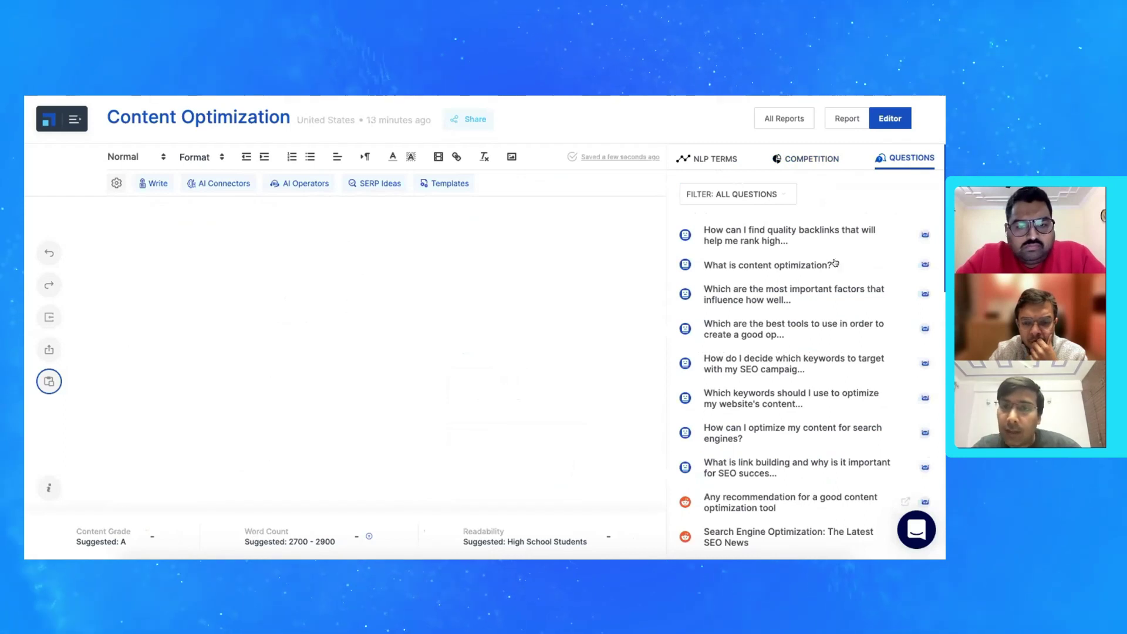
Review the question source filter options and browse the full list of suggested questions for the topic
left_click(764, 194)
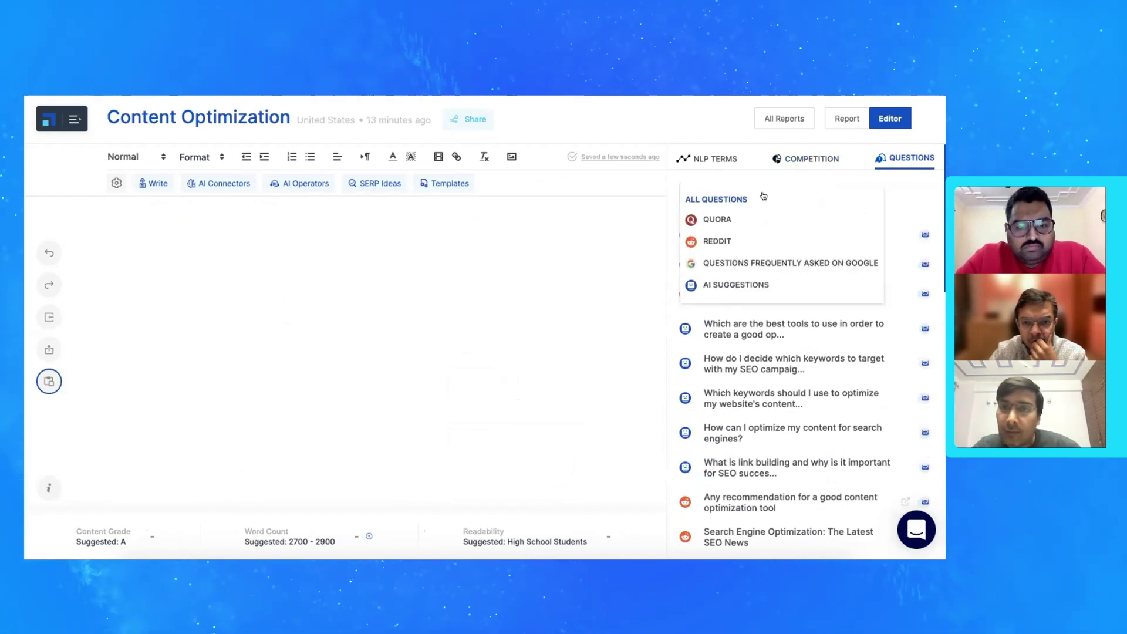
left_click(924, 206)
scroll(841, 412, "down", 5)
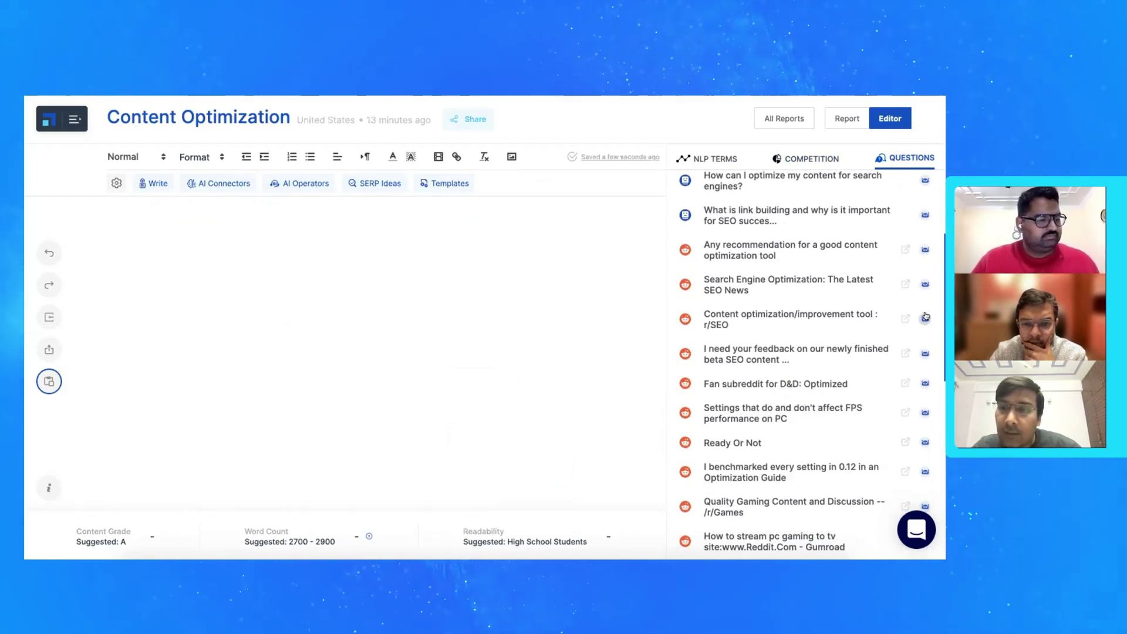
scroll(926, 317, "down", 10)
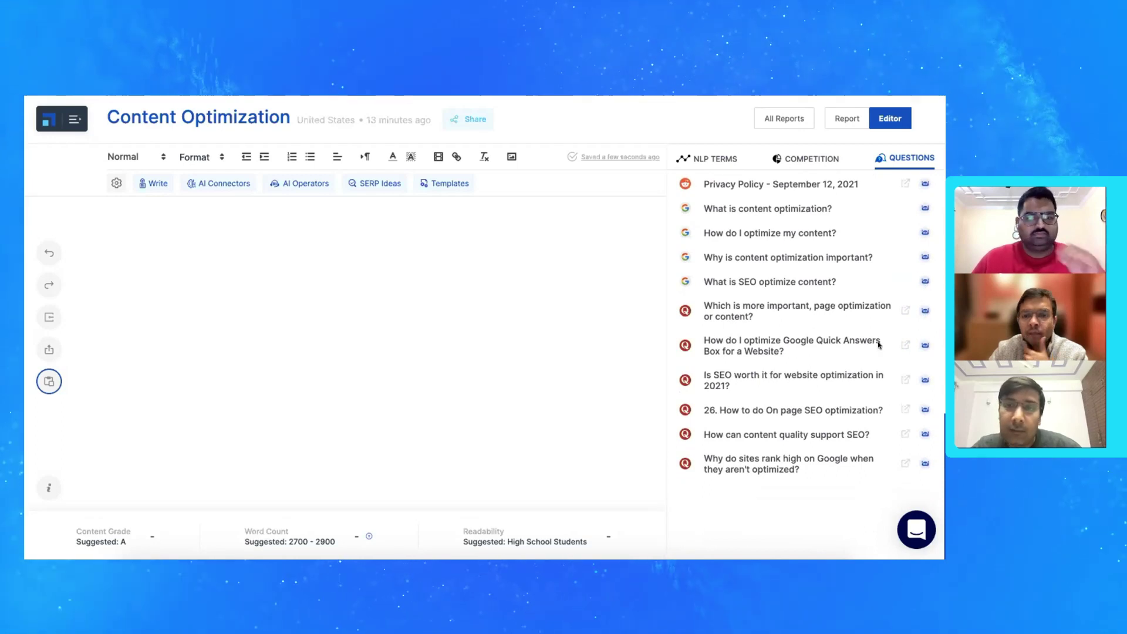
scroll(879, 345, "up", 15)
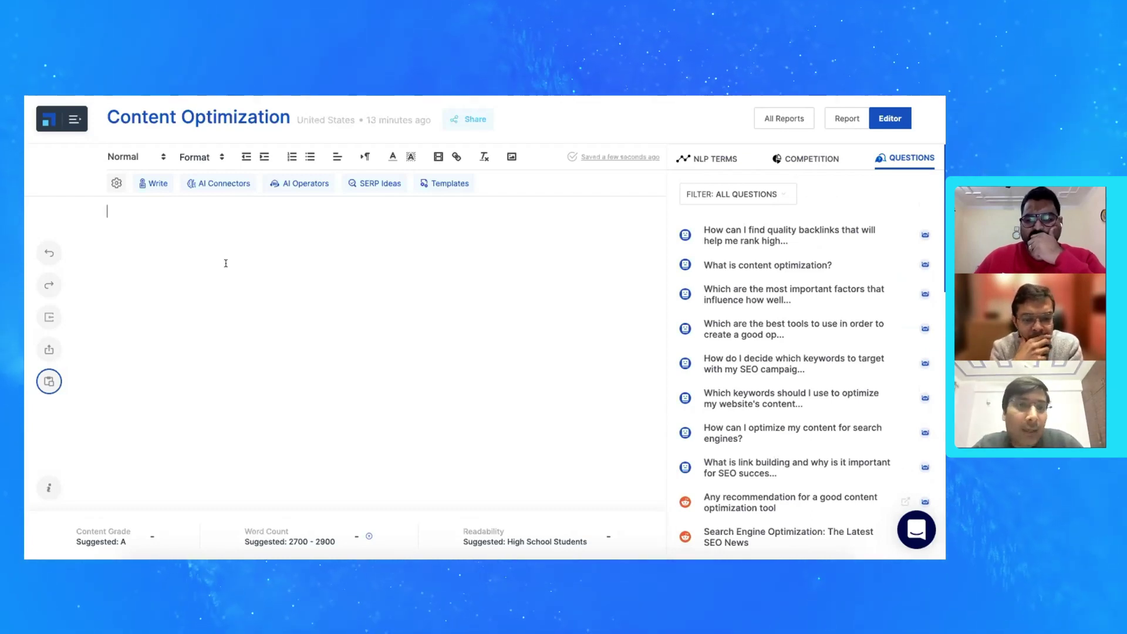
Generate blog titles with the Blog Title Creator template for the keyword "Content Optimization"
left_click(443, 182)
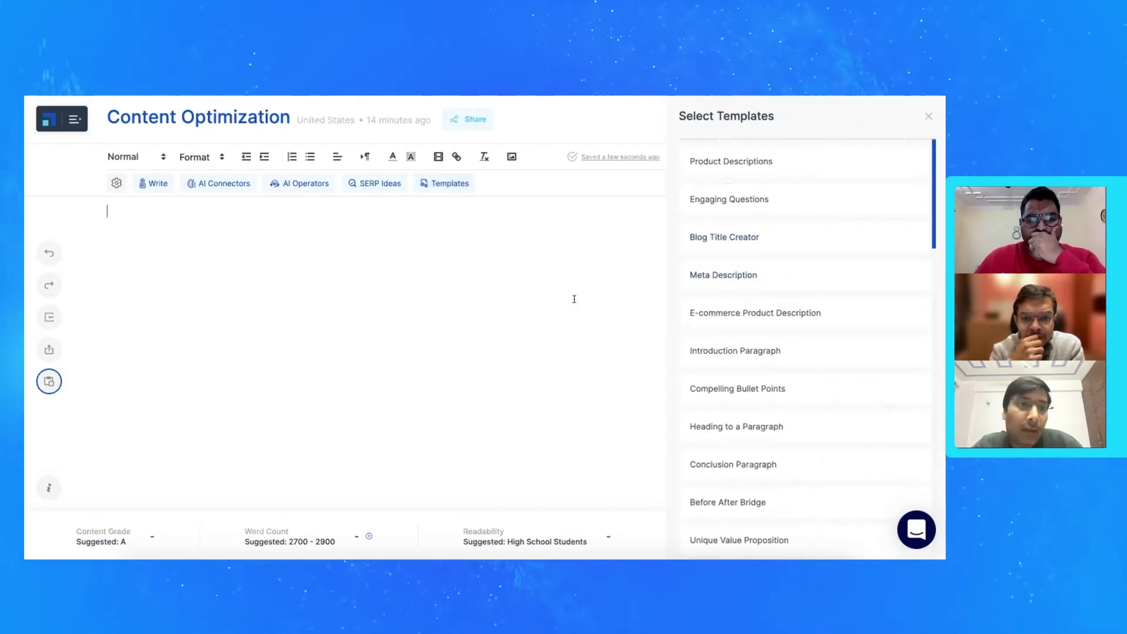
left_click(754, 240)
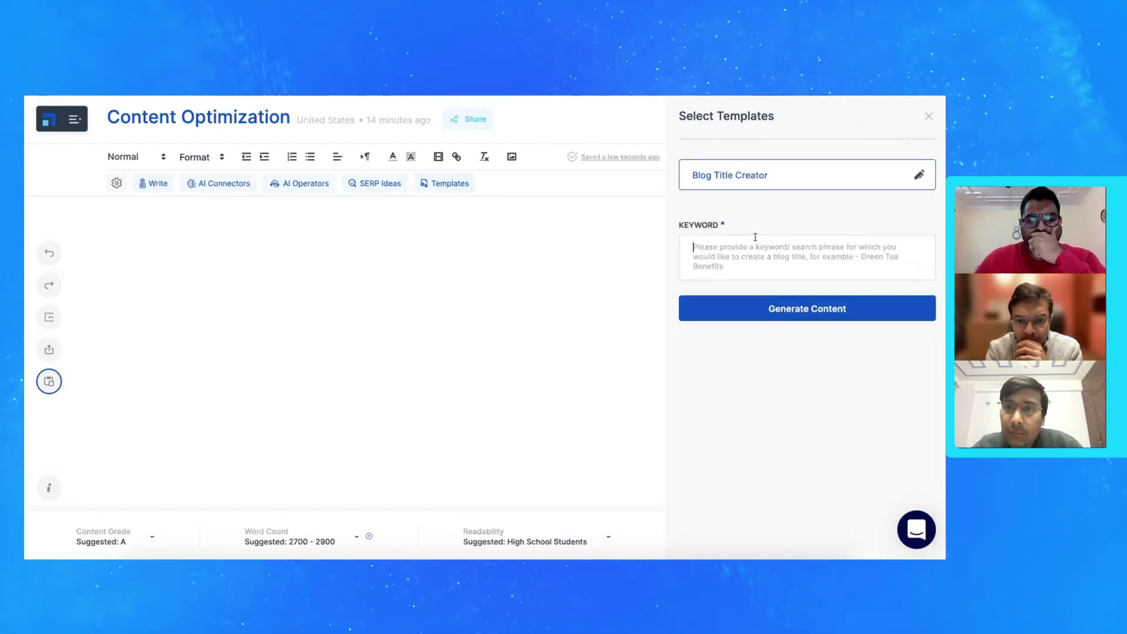
type("Co")
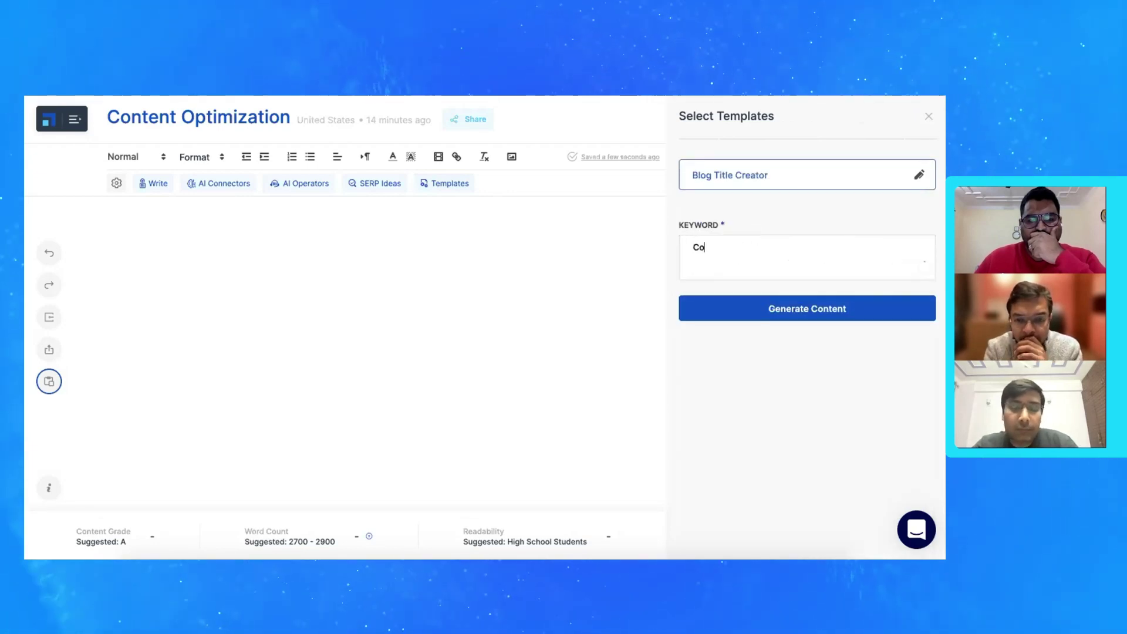
type("ntent Optimization")
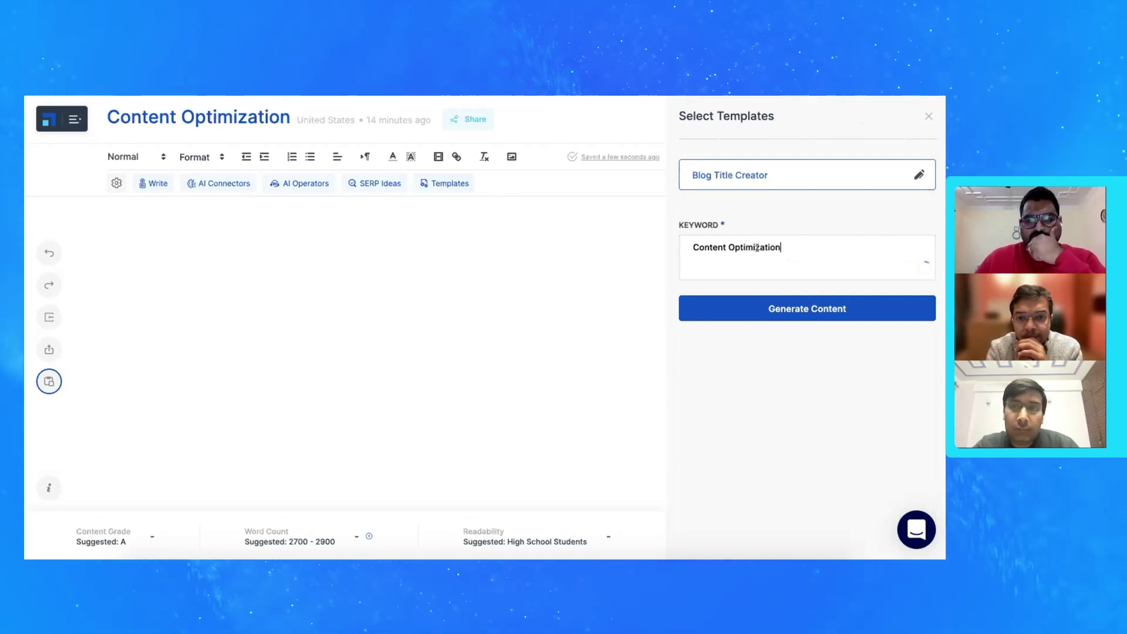
left_click(766, 310)
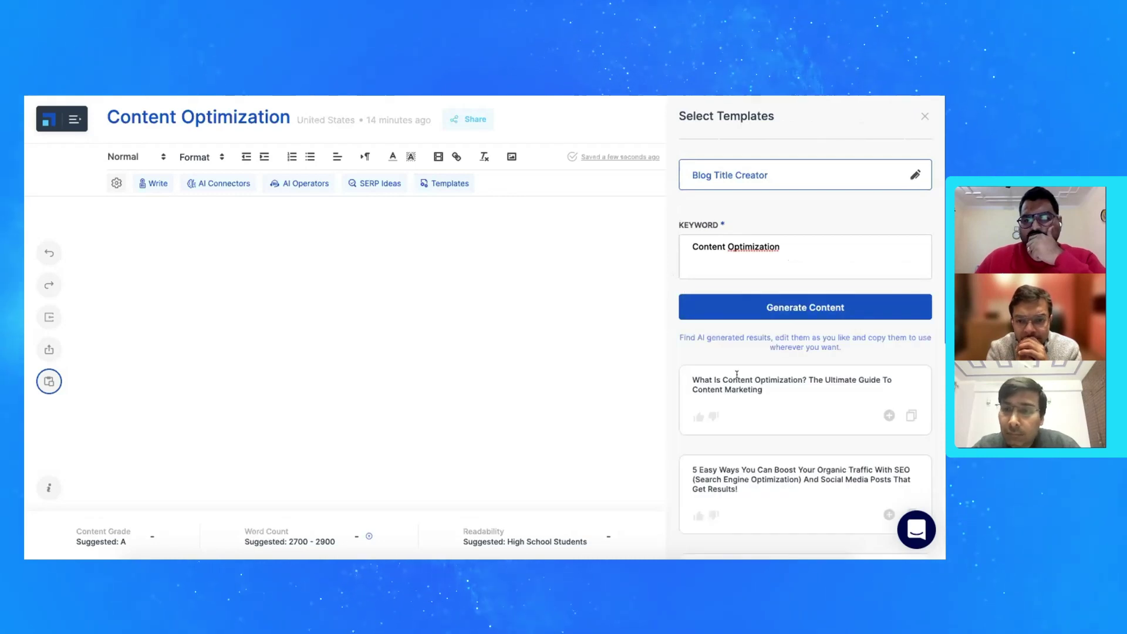
Add the generated title "What Is Content Optimization? The Ultimate Guide To Content Marketing" to the document and close the templates
scroll(737, 374, "down", 1)
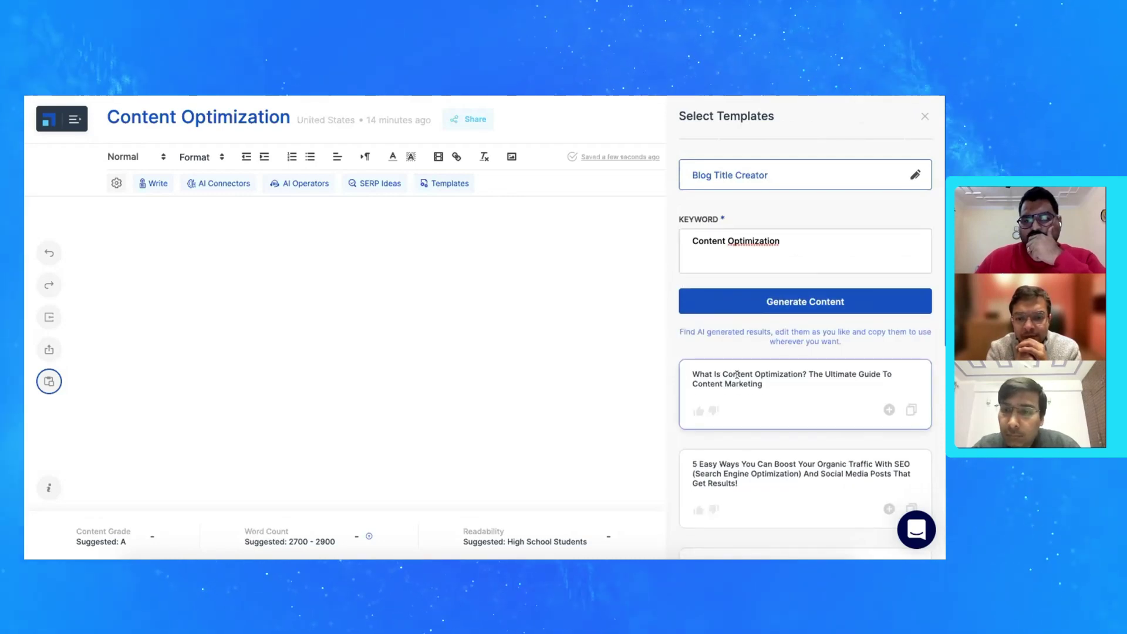
left_click(886, 409)
left_click(924, 116)
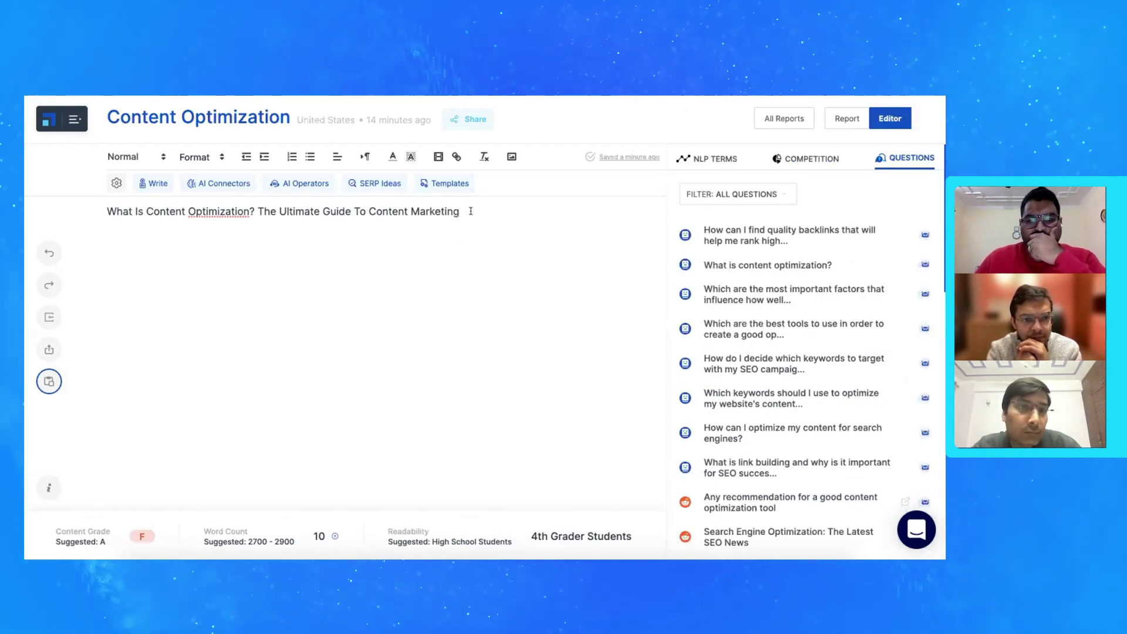
Replace "Marketing" in the title with "Optimization to Boost SEO" and format the whole title as Heading 1
left_click_drag(461, 212, 407, 208)
type("Optimization to Boost SEO")
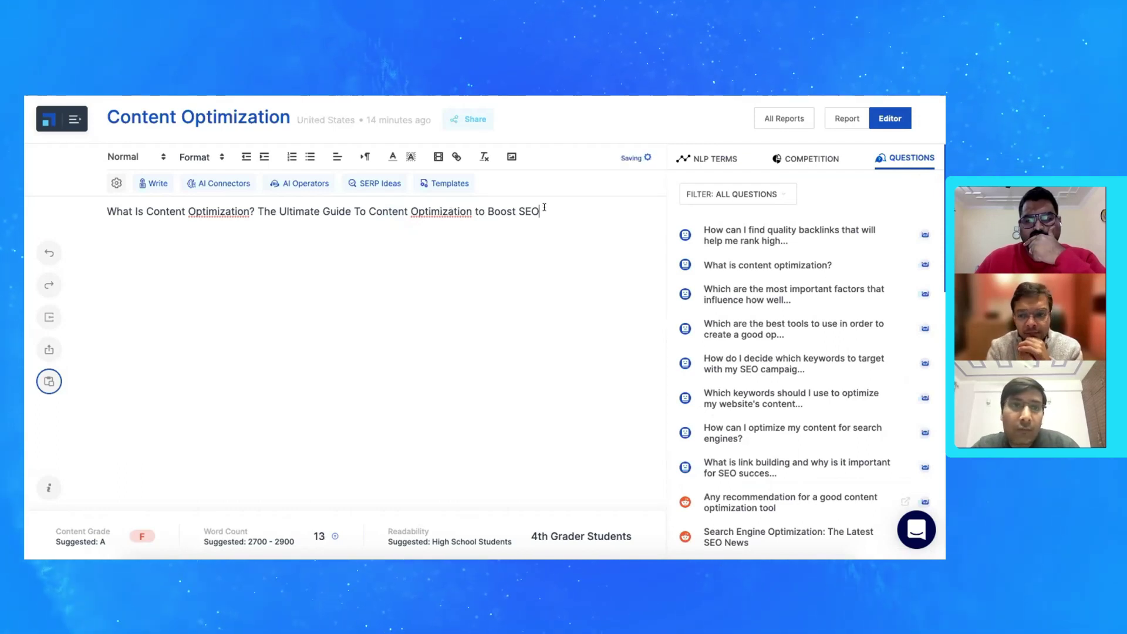
left_click_drag(535, 210, 106, 210)
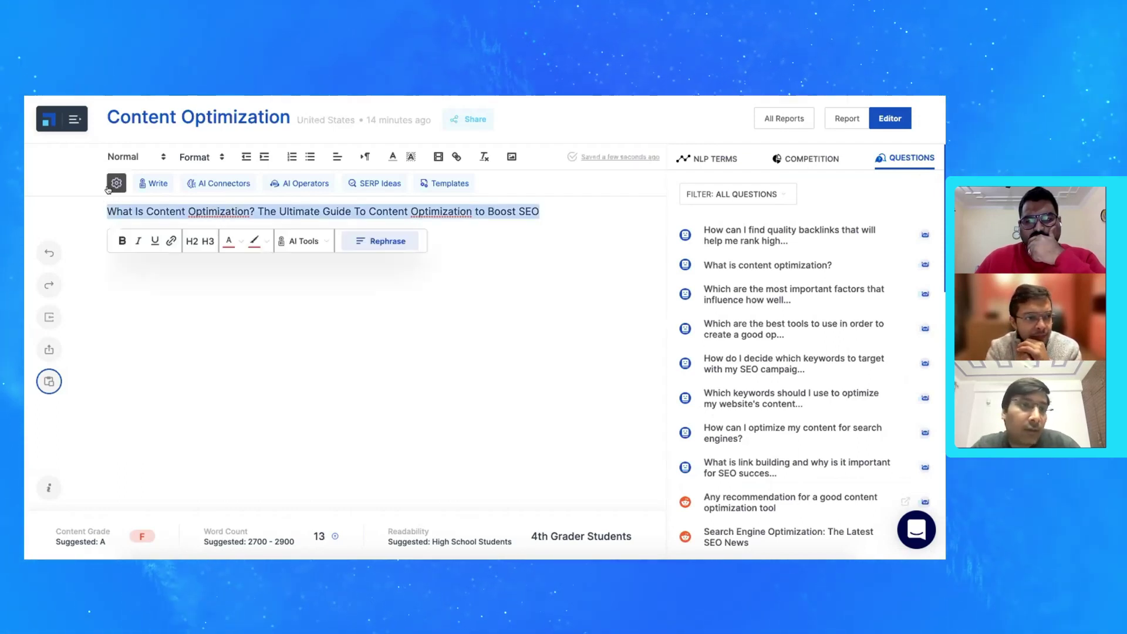
left_click(159, 157)
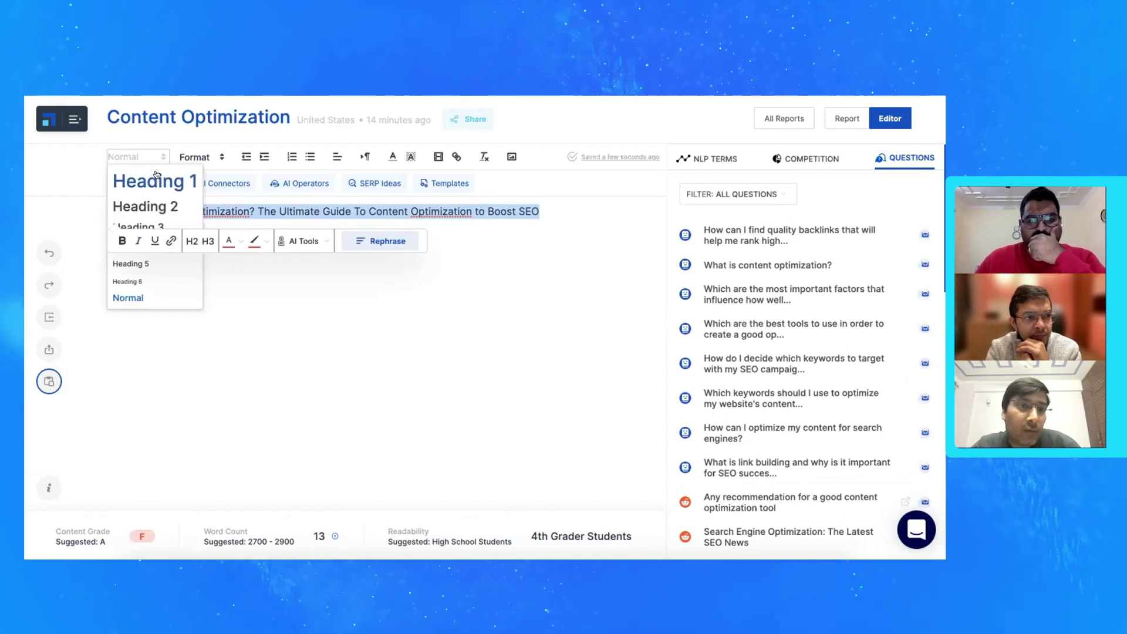
left_click(153, 181)
left_click(504, 240)
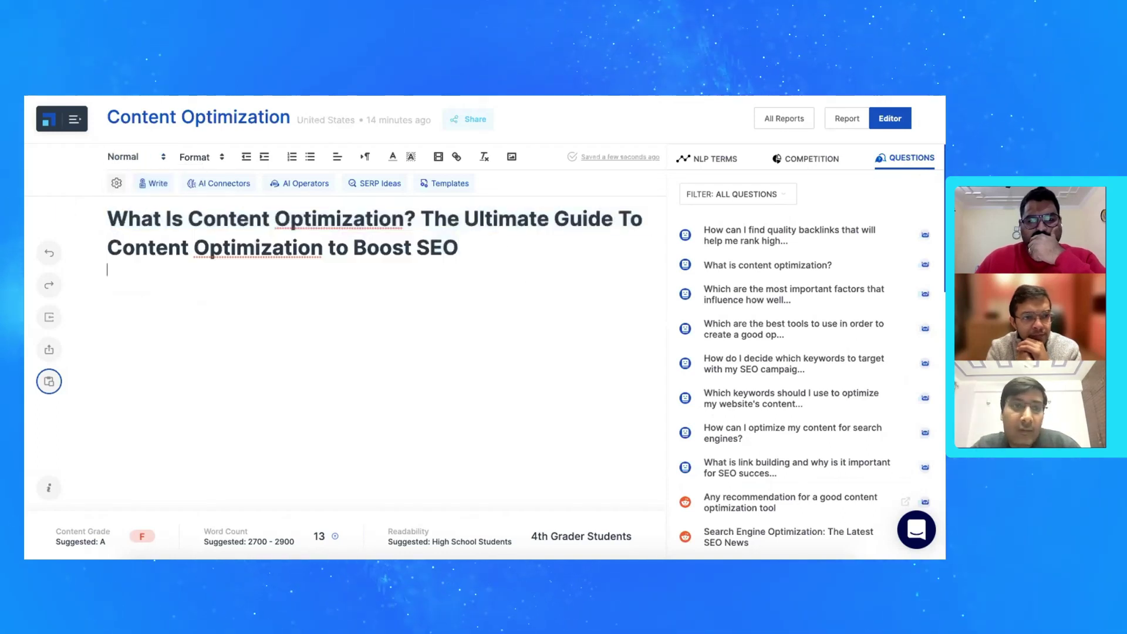
Generate introductions with the Introduction Paragraph template for the topic "Content Optimization" and review the suggestions
left_click(444, 183)
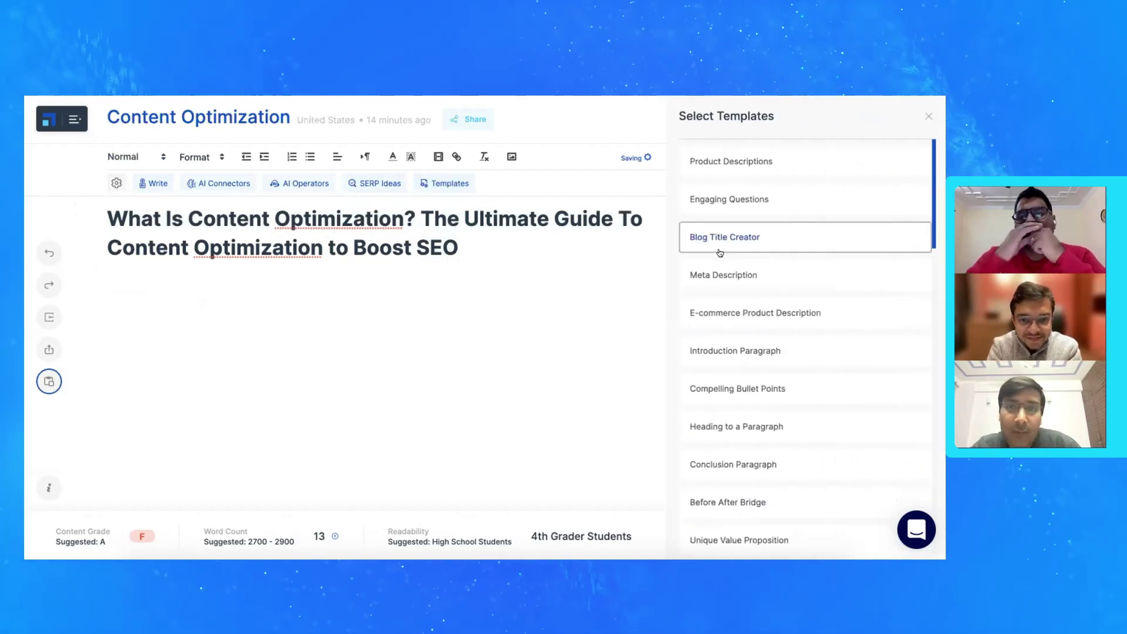
left_click(724, 349)
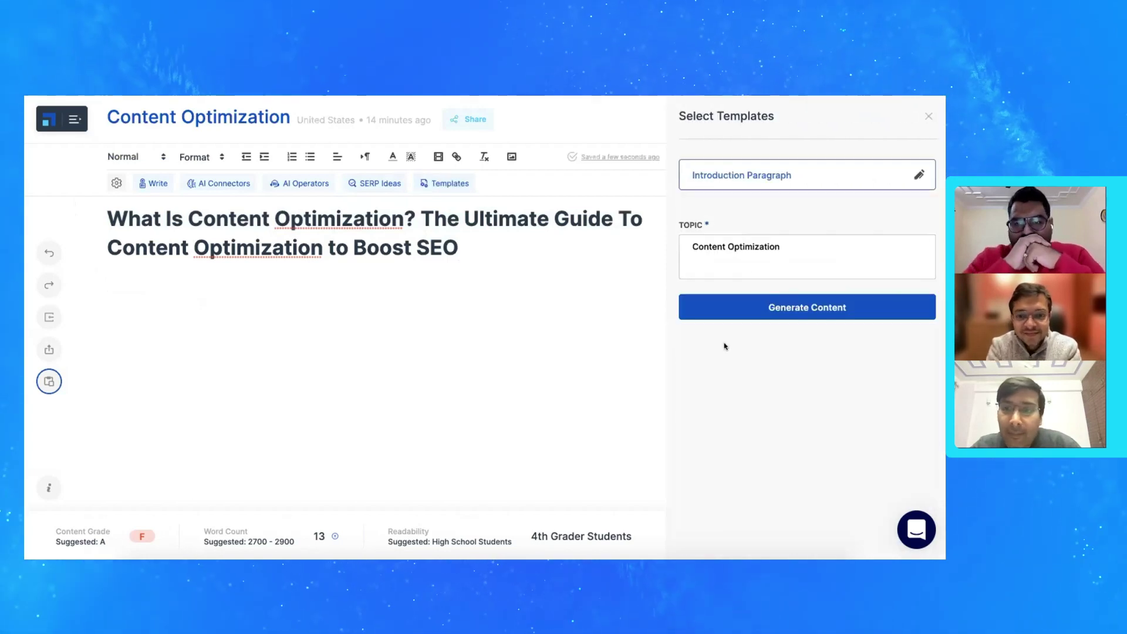
left_click(763, 312)
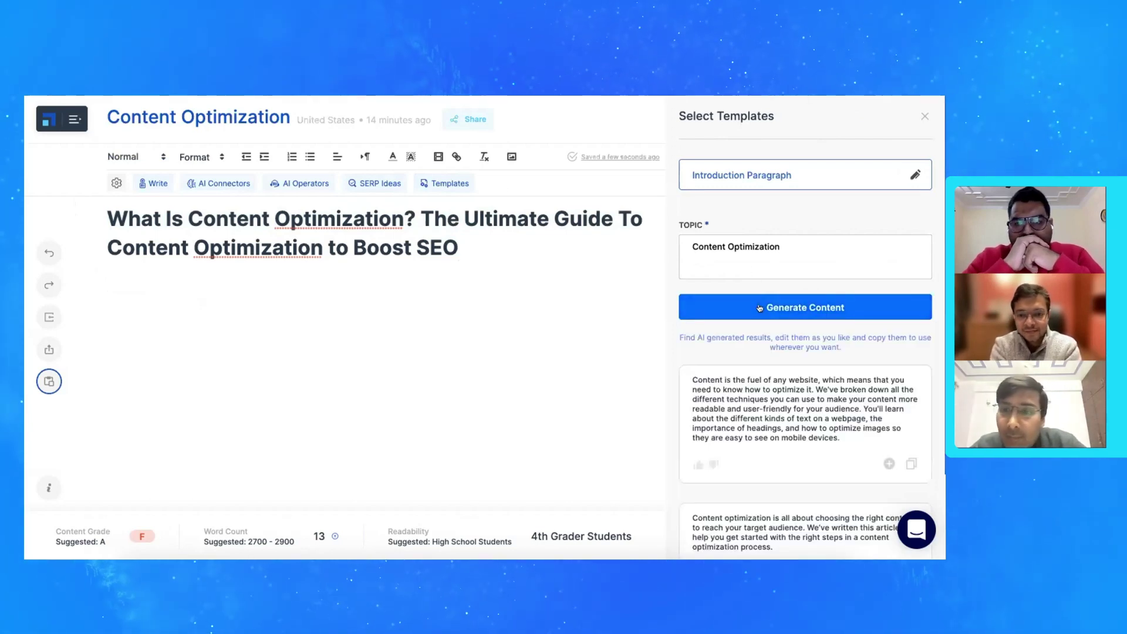
scroll(734, 263, "down", 1)
scroll(759, 314, "down", 1)
scroll(759, 313, "down", 1)
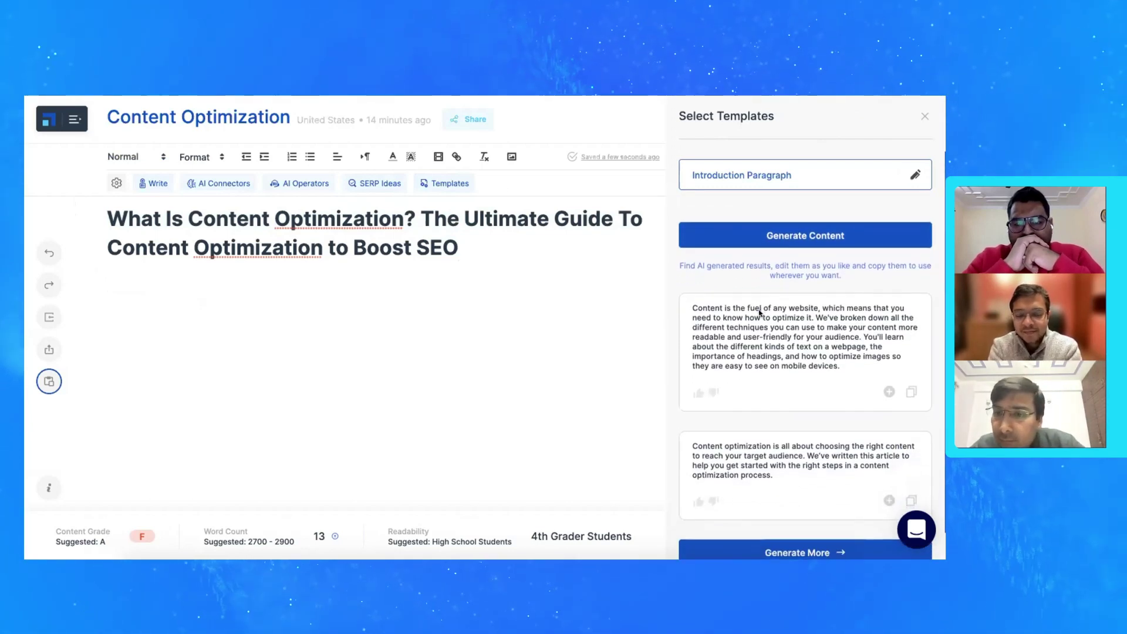
scroll(759, 313, "down", 1)
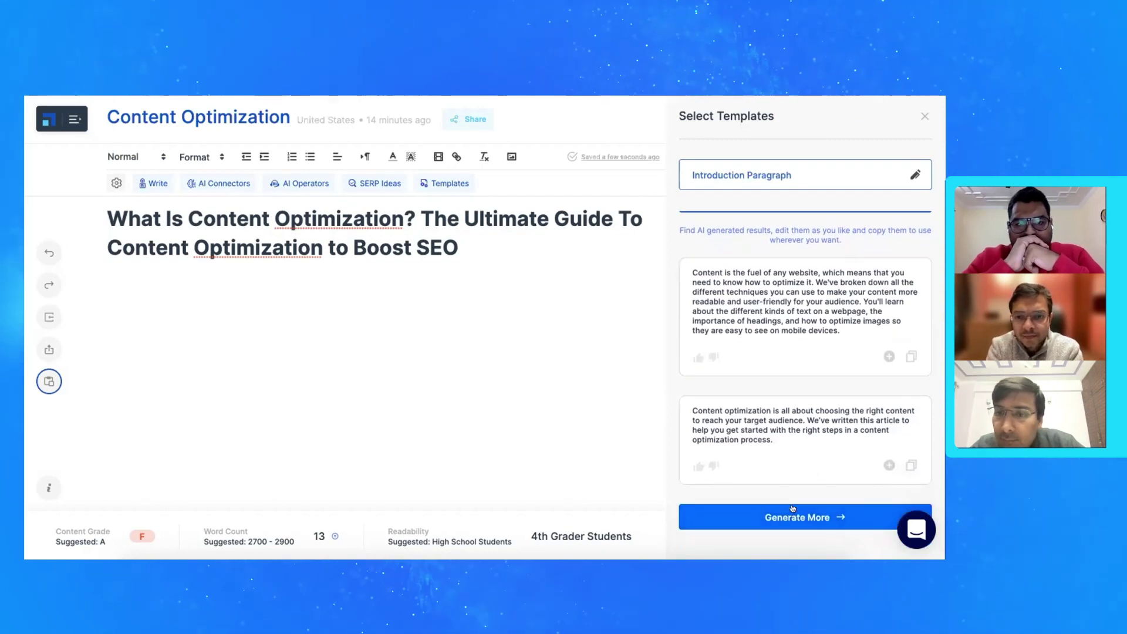
Generate more introductions and add the one starting "Content Optimization is one of the most important factors" below the title
left_click(806, 516)
scroll(781, 334, "down", 1)
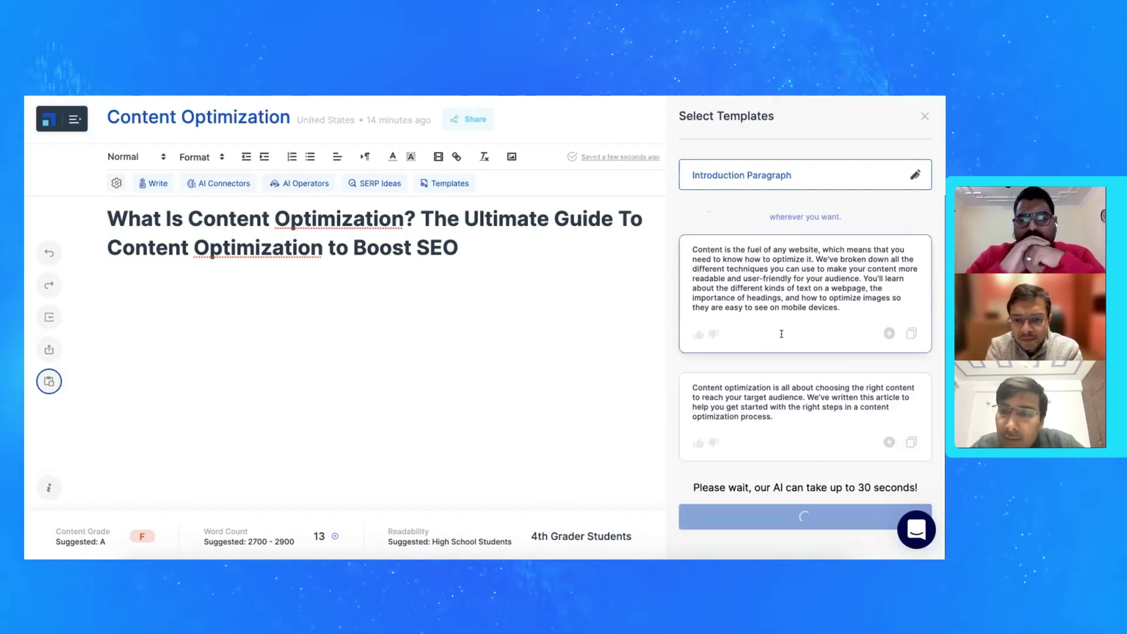
scroll(783, 333, "down", 2)
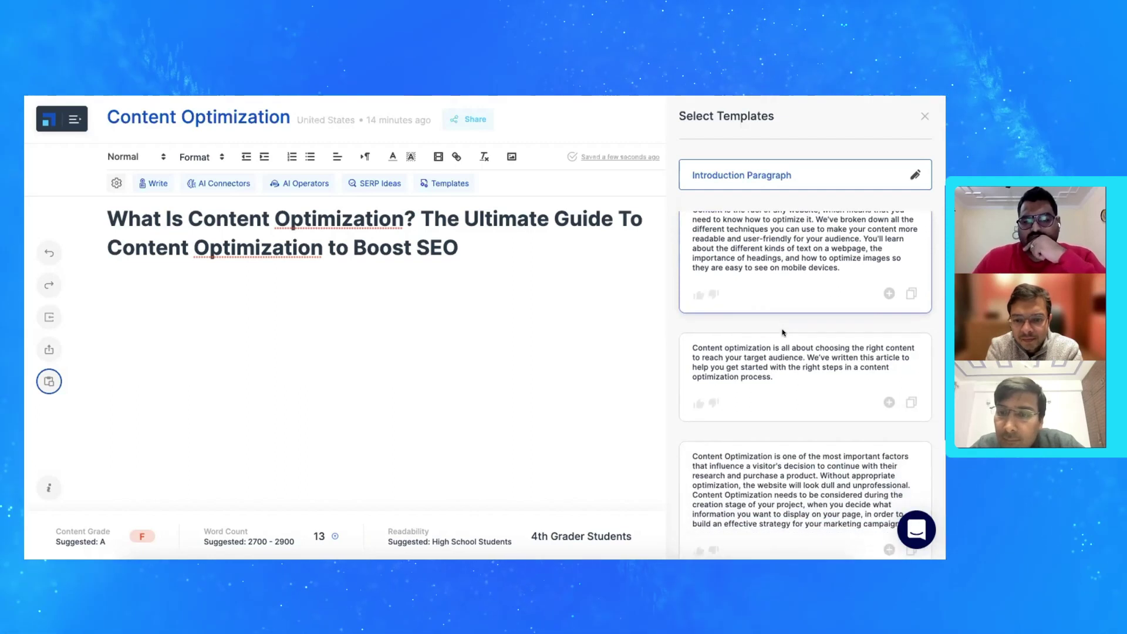
scroll(783, 333, "down", 7)
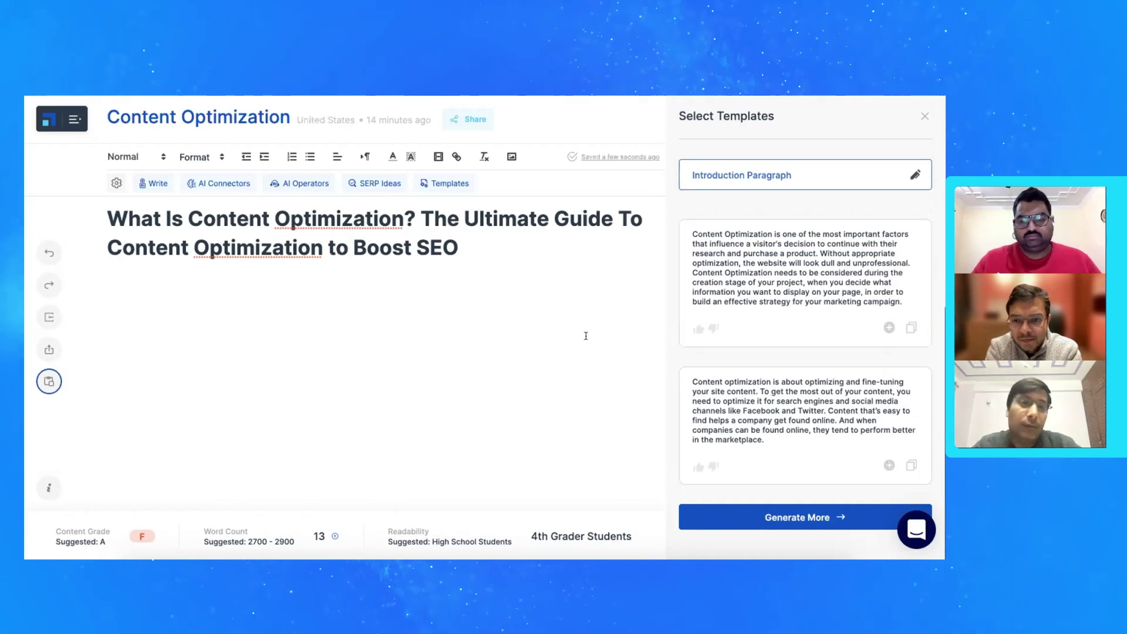
left_click(888, 327)
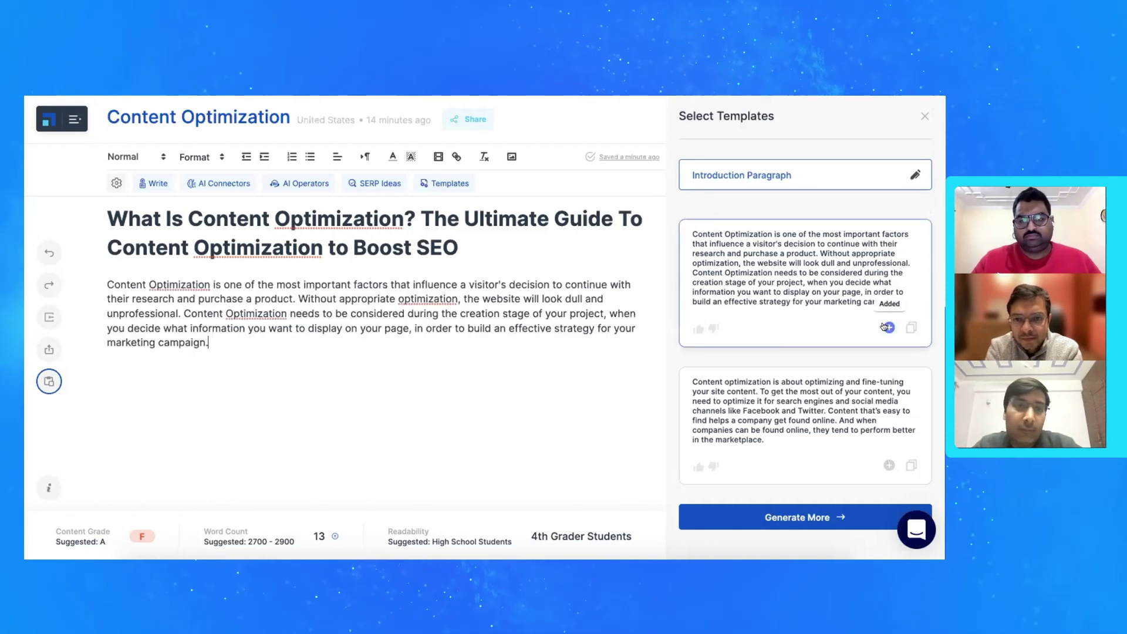
left_click(922, 115)
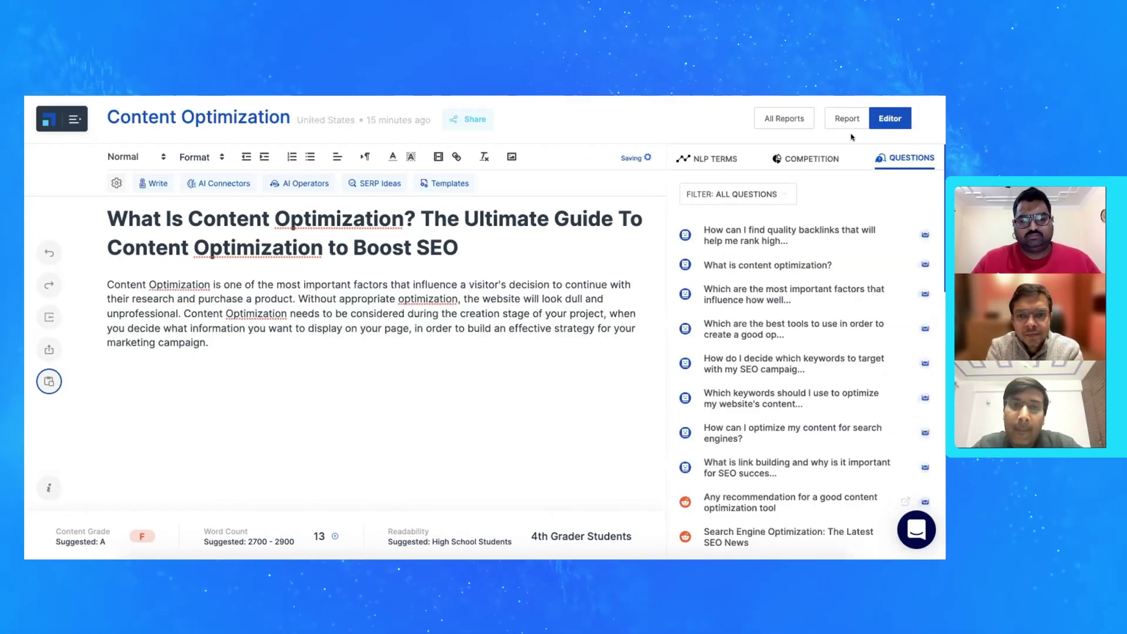
Insert the prepared content brief with its headings, questions, references and themes below the introduction paragraph
left_click(276, 350)
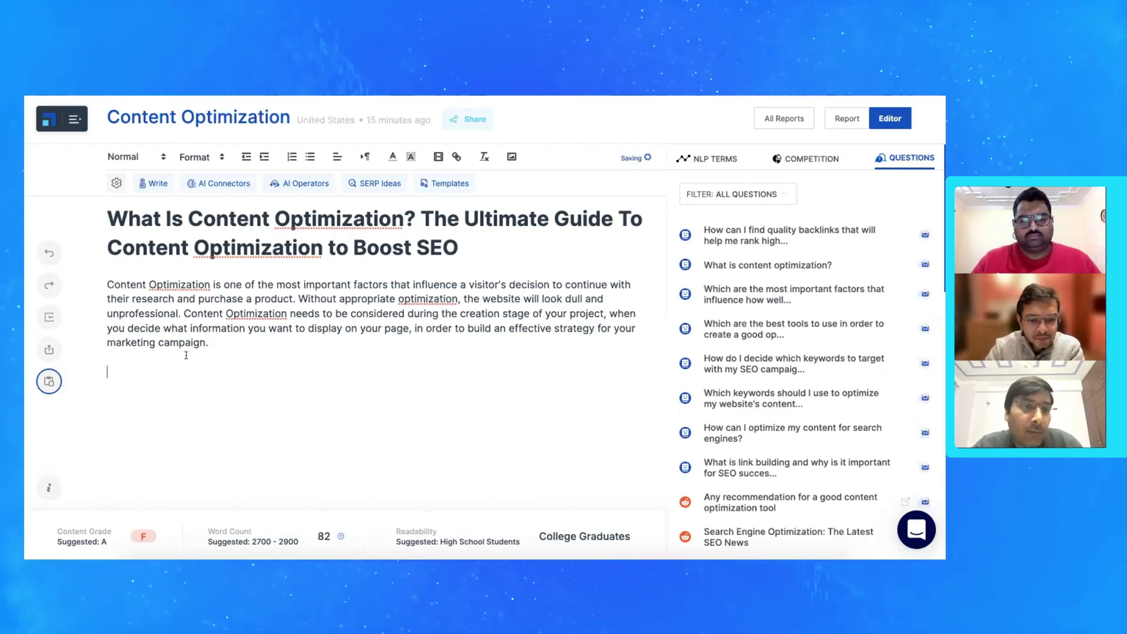
key("Return")
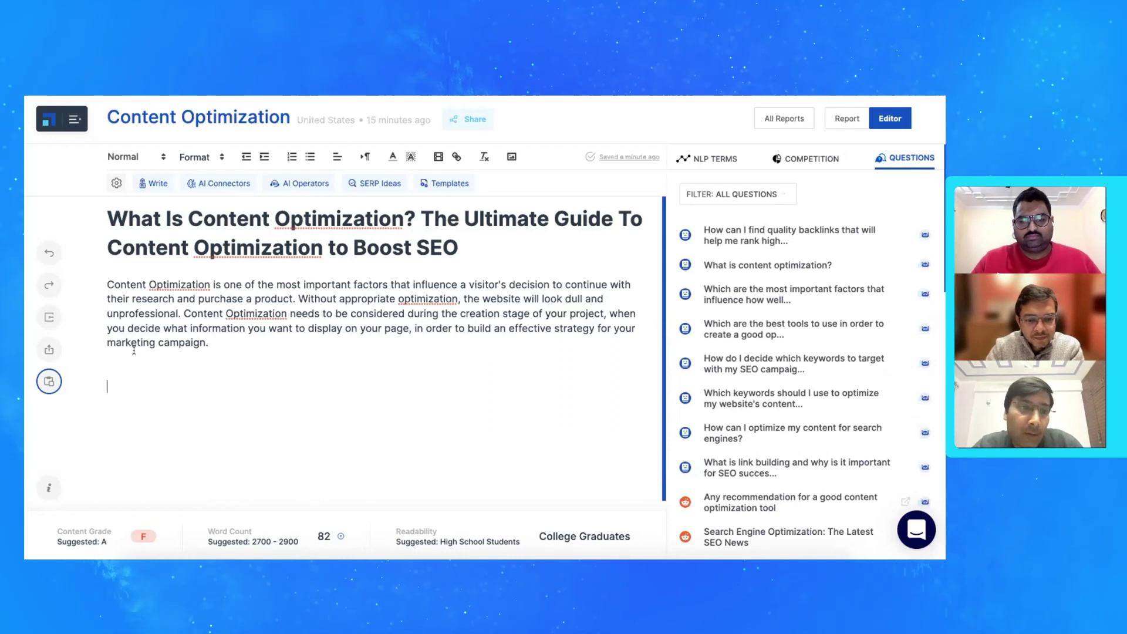
left_click(48, 381)
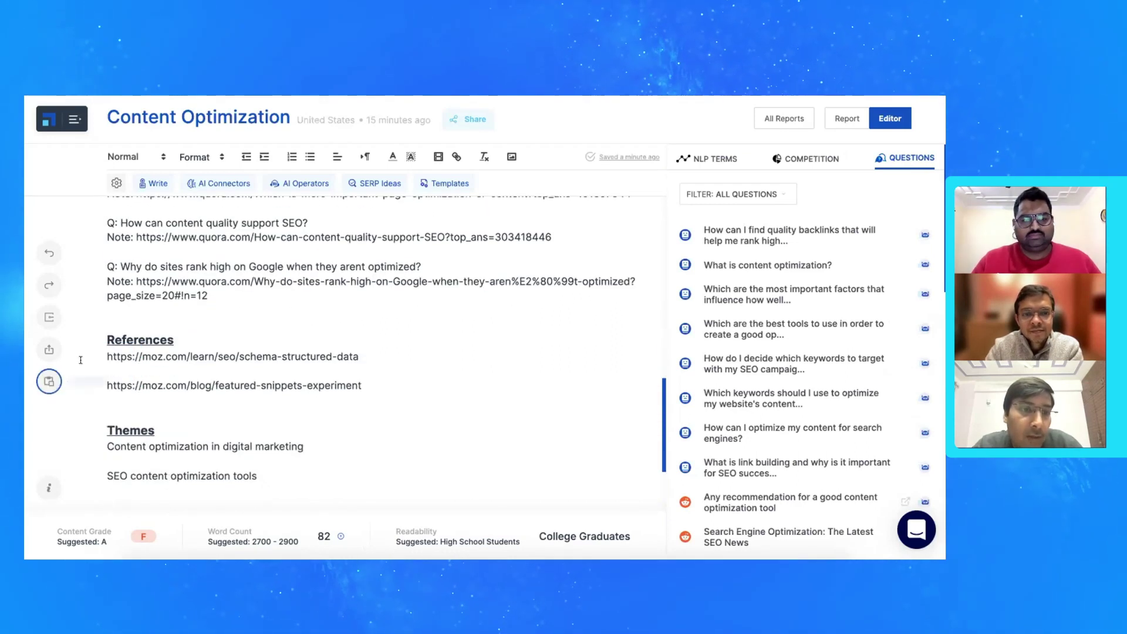
scroll(200, 335, "up", 15)
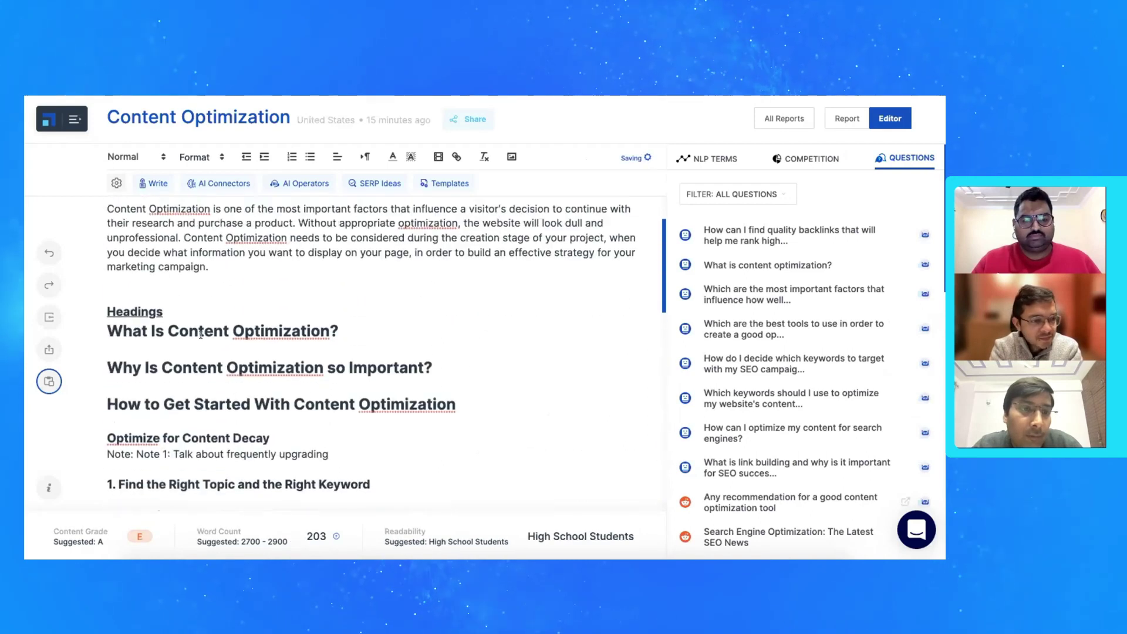
Delete the "Headings" label and the empty line above "What Is Content Optimization?"
left_click_drag(117, 313, 106, 314)
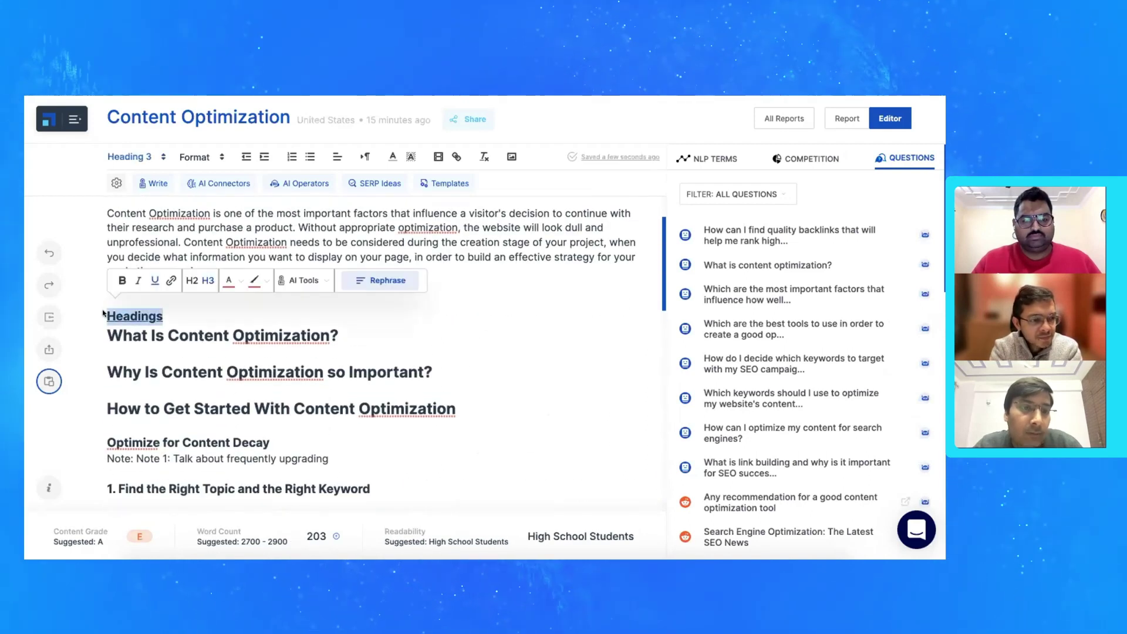
key("BackSpace")
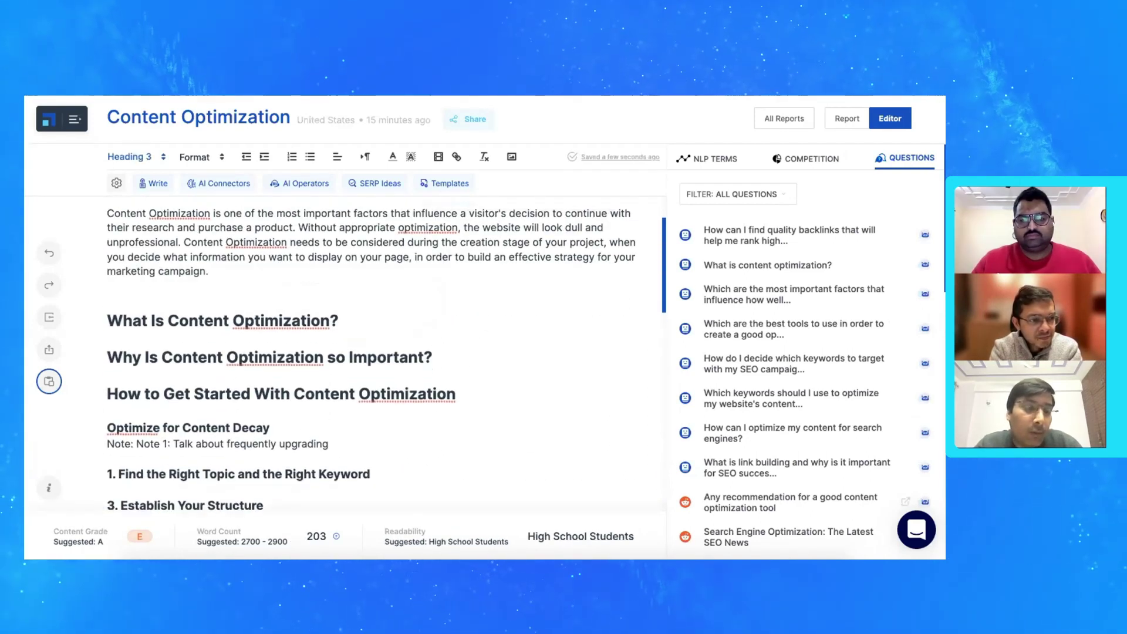
key("BackSpace")
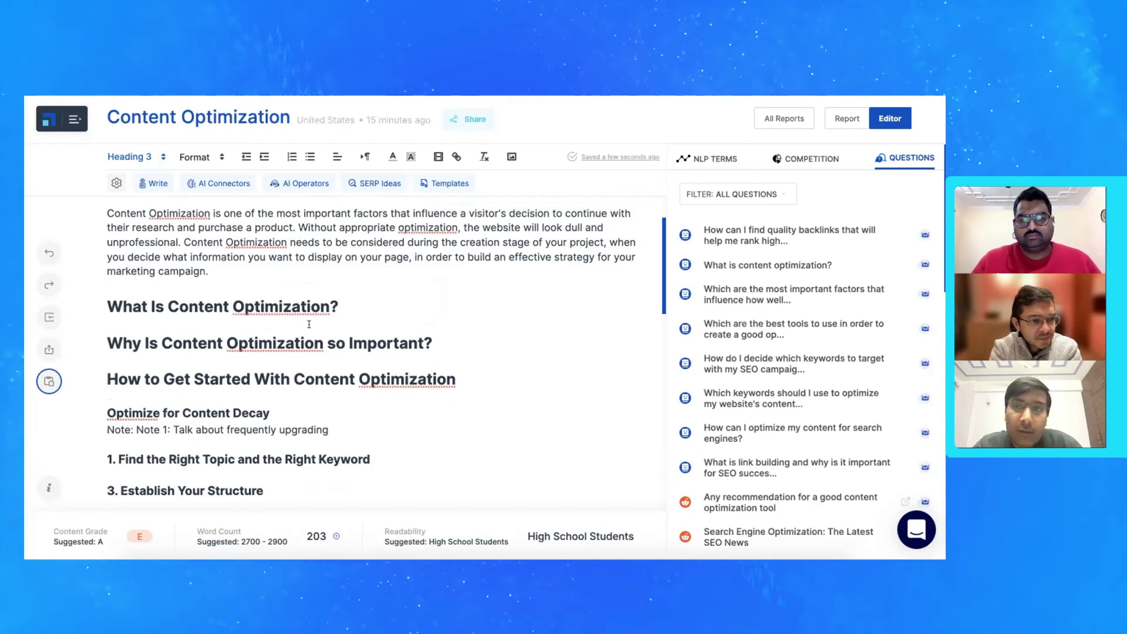
Show the NLP terms list, then set the AI writing output length to Short and enable Prioritise NLP Terms
left_click(713, 158)
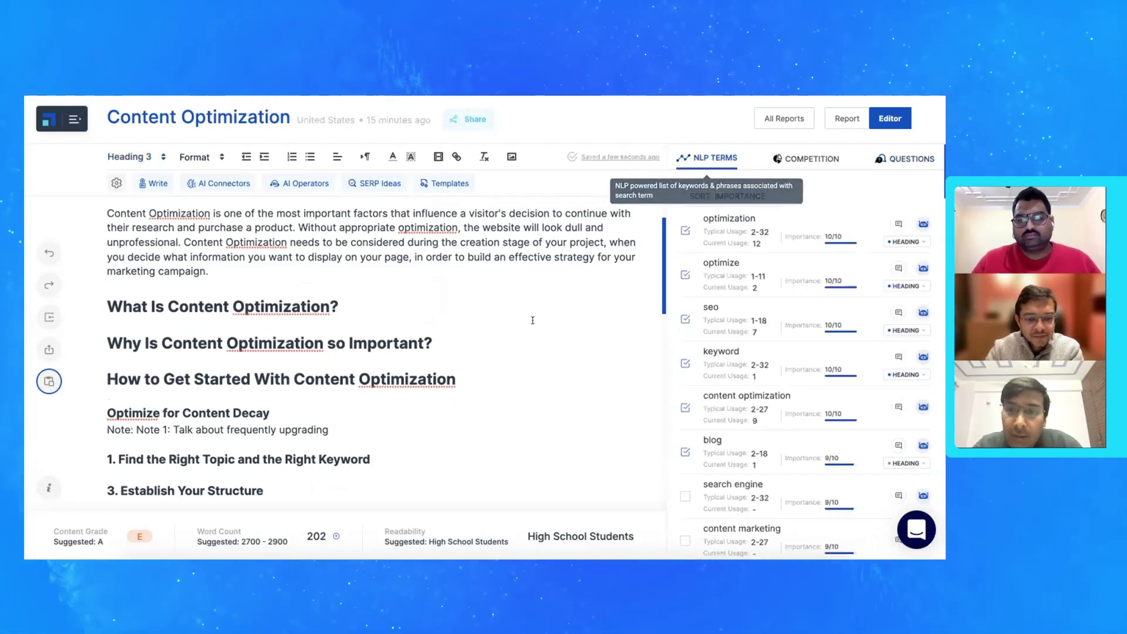
left_click(115, 184)
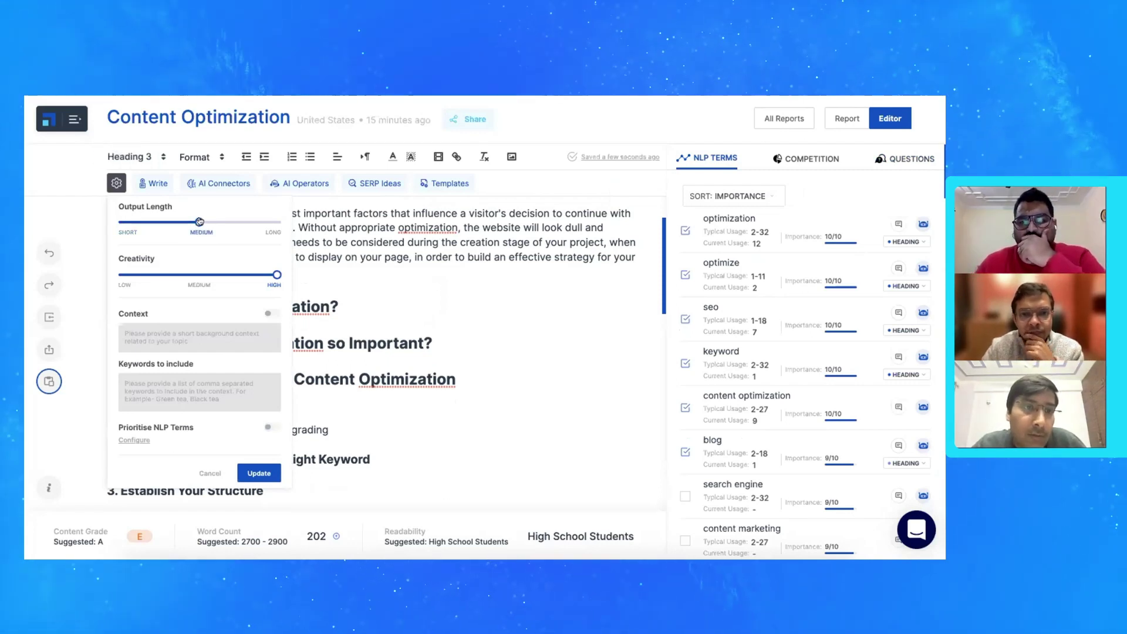
left_click_drag(199, 221, 270, 222)
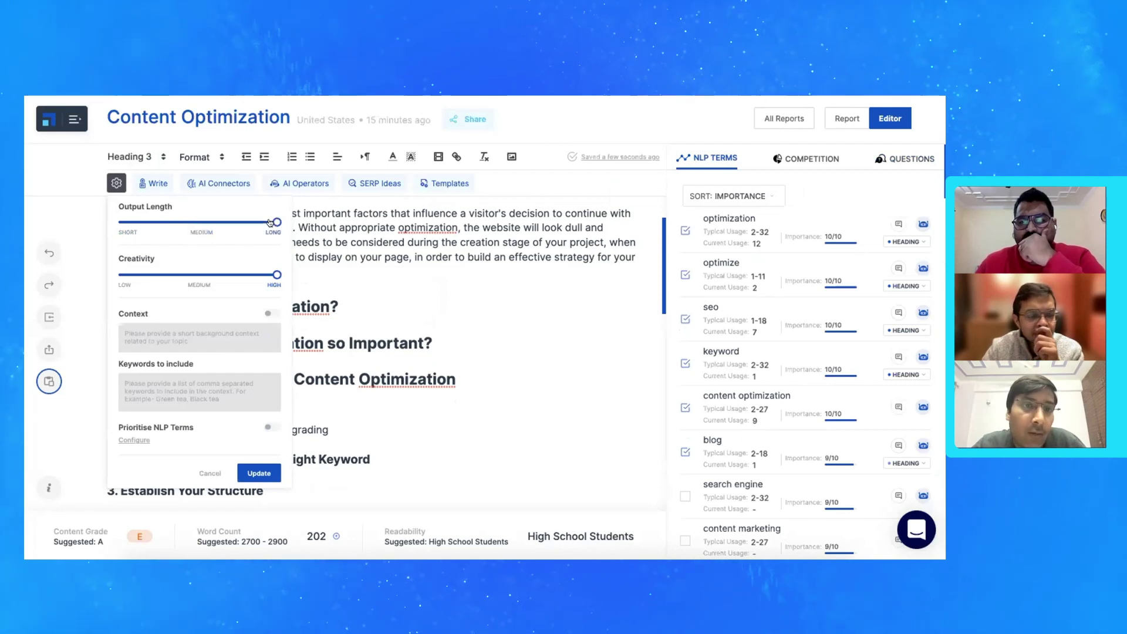
left_click(120, 222)
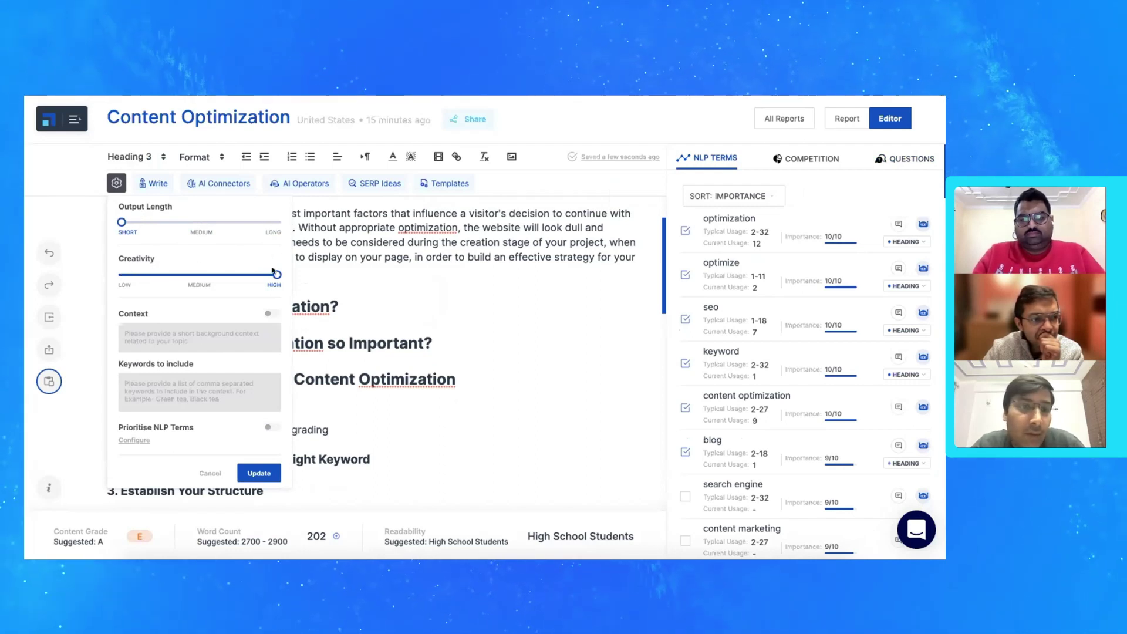
left_click(272, 314)
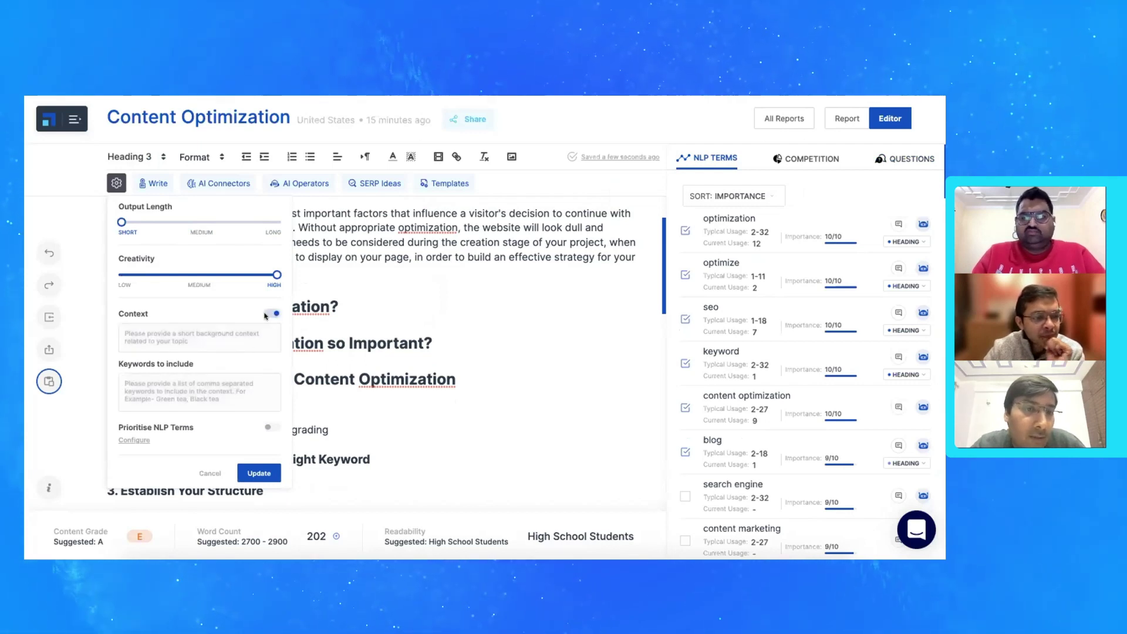
left_click(264, 315)
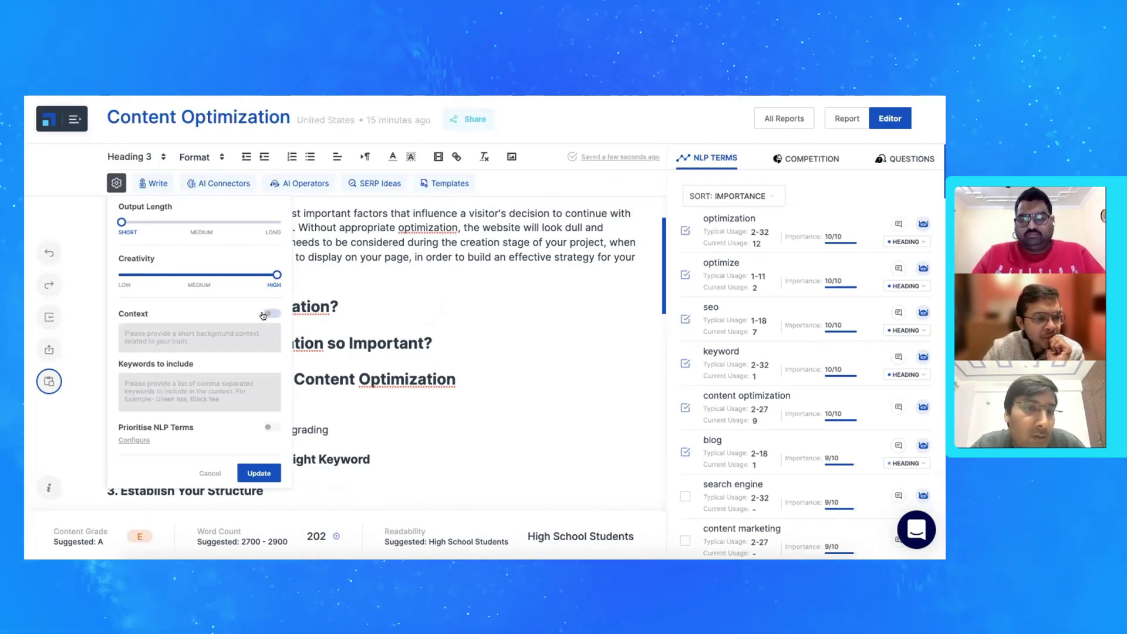
left_click(272, 428)
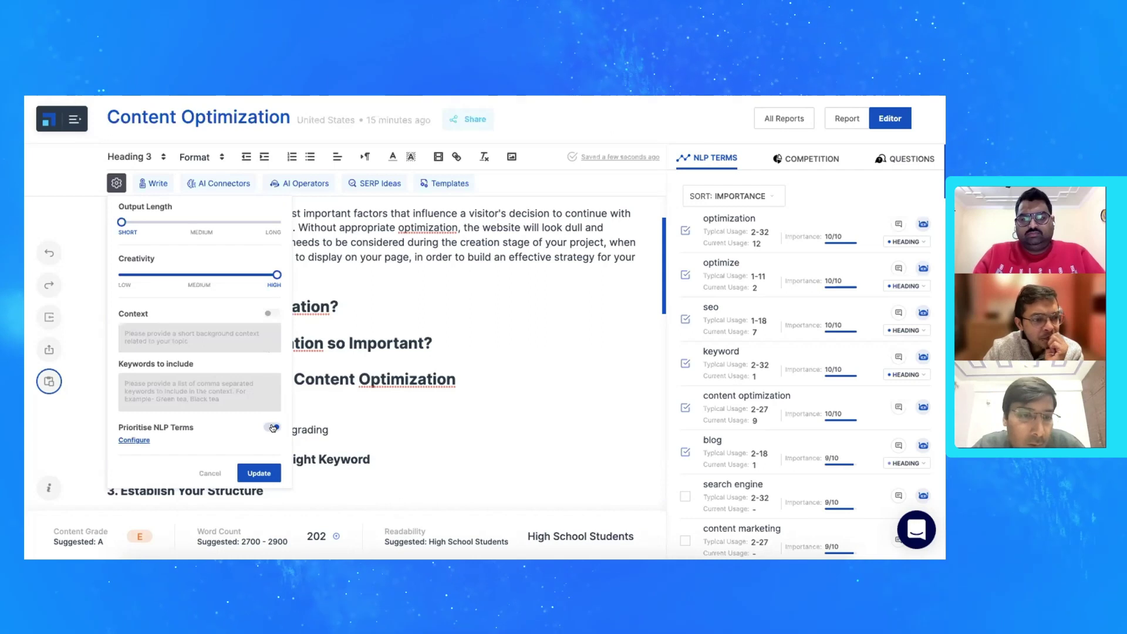
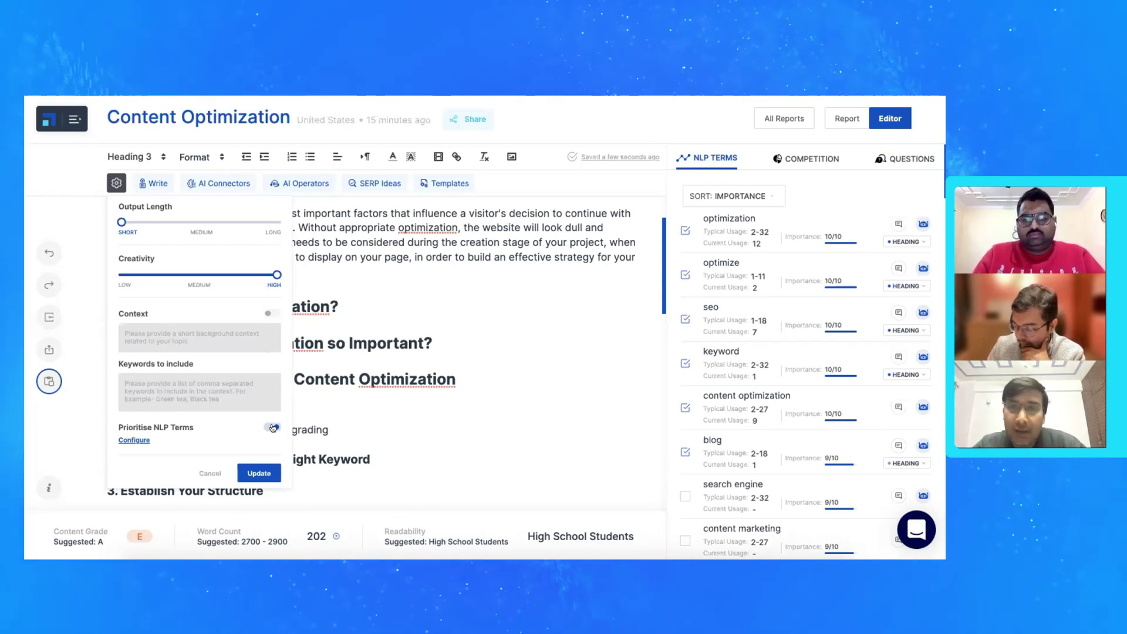
Review the NLP terms priority configuration and apply the updated AI writing settings
left_click(135, 440)
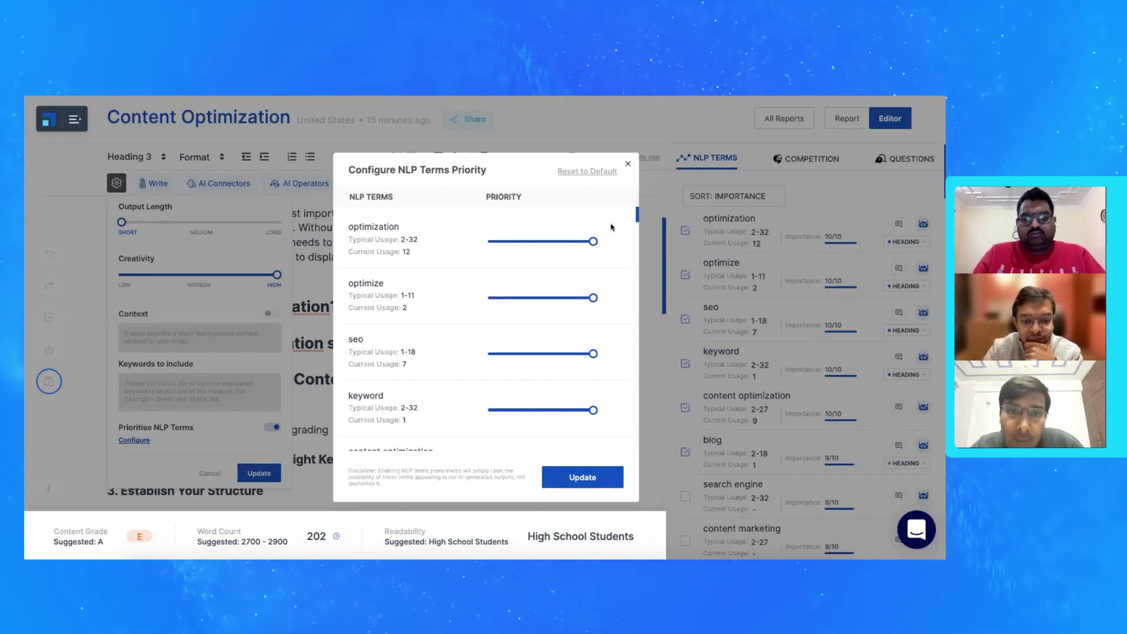
scroll(611, 227, "down", 5)
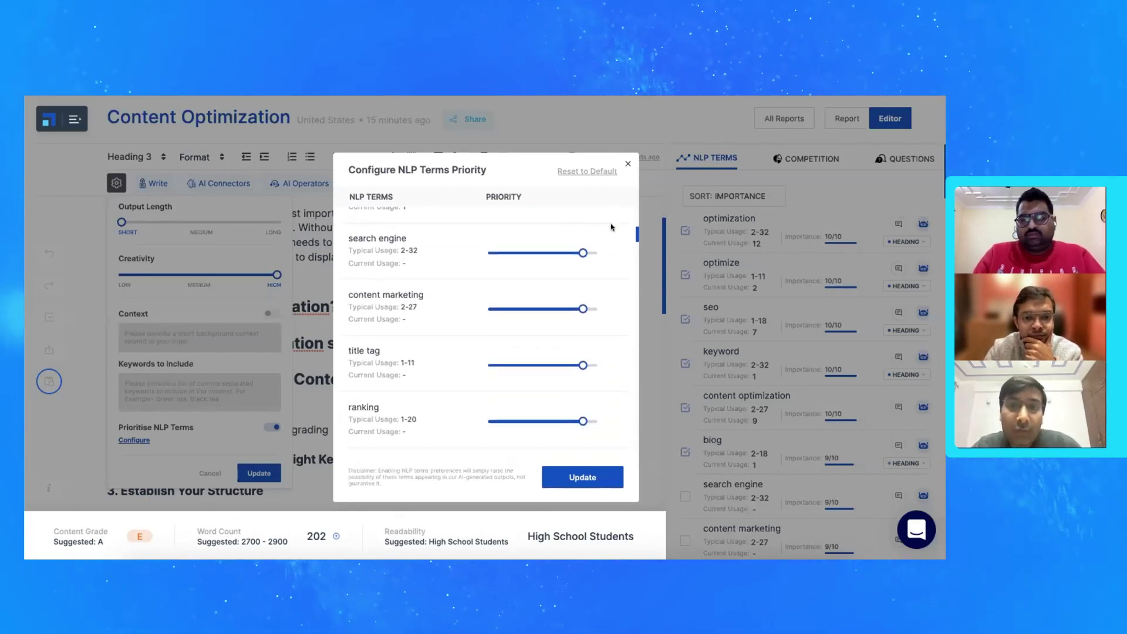
scroll(611, 227, "up", 5)
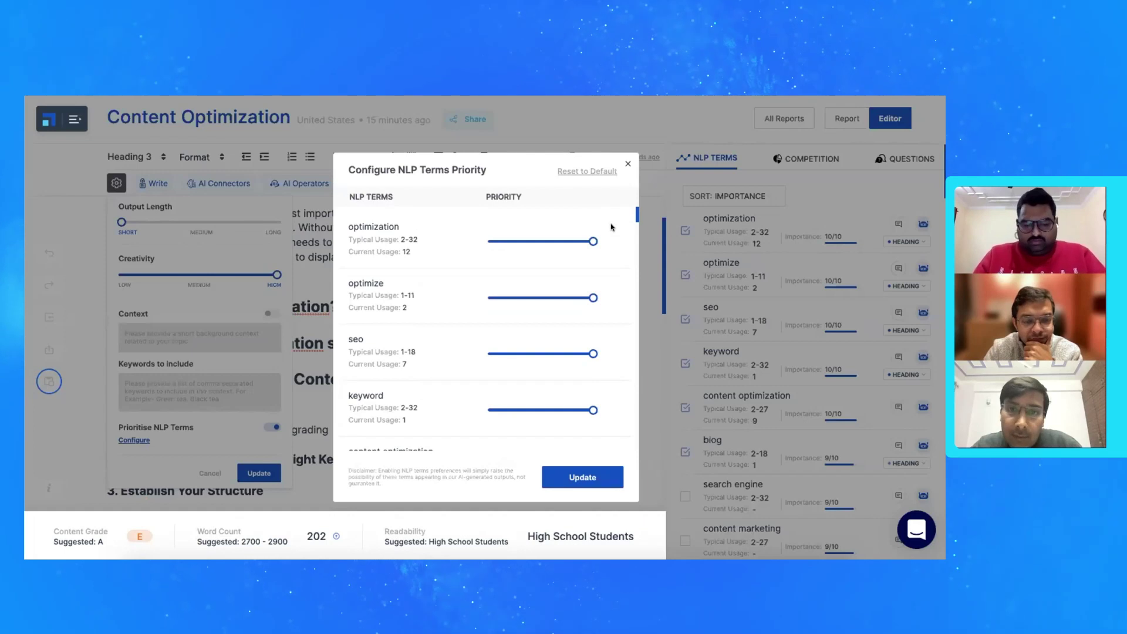
left_click_drag(635, 216, 612, 196)
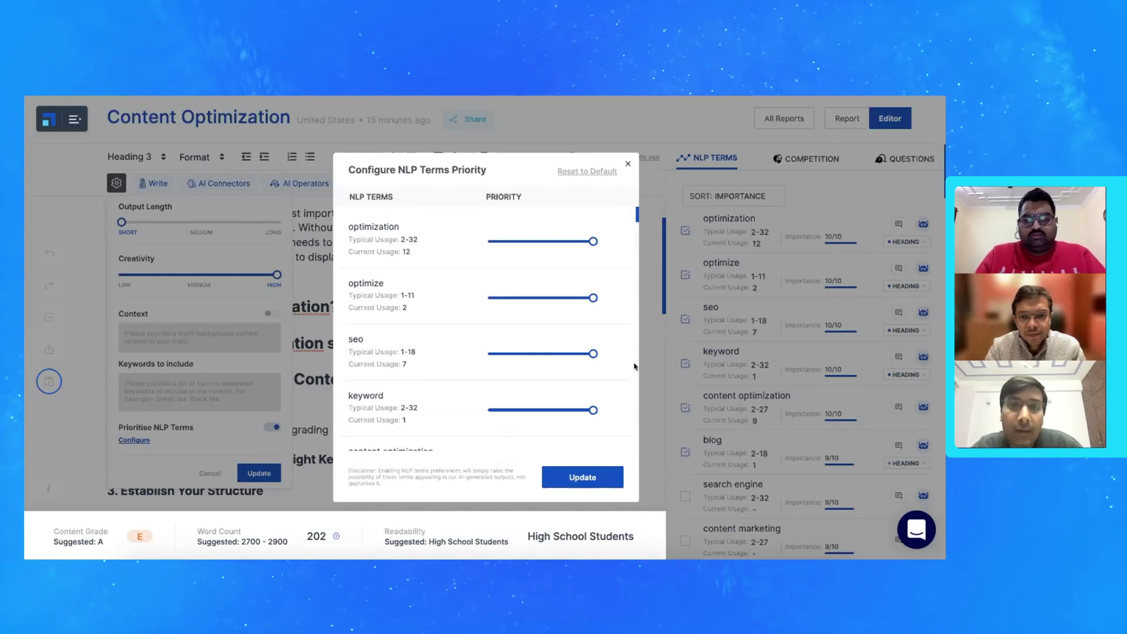
left_click(627, 164)
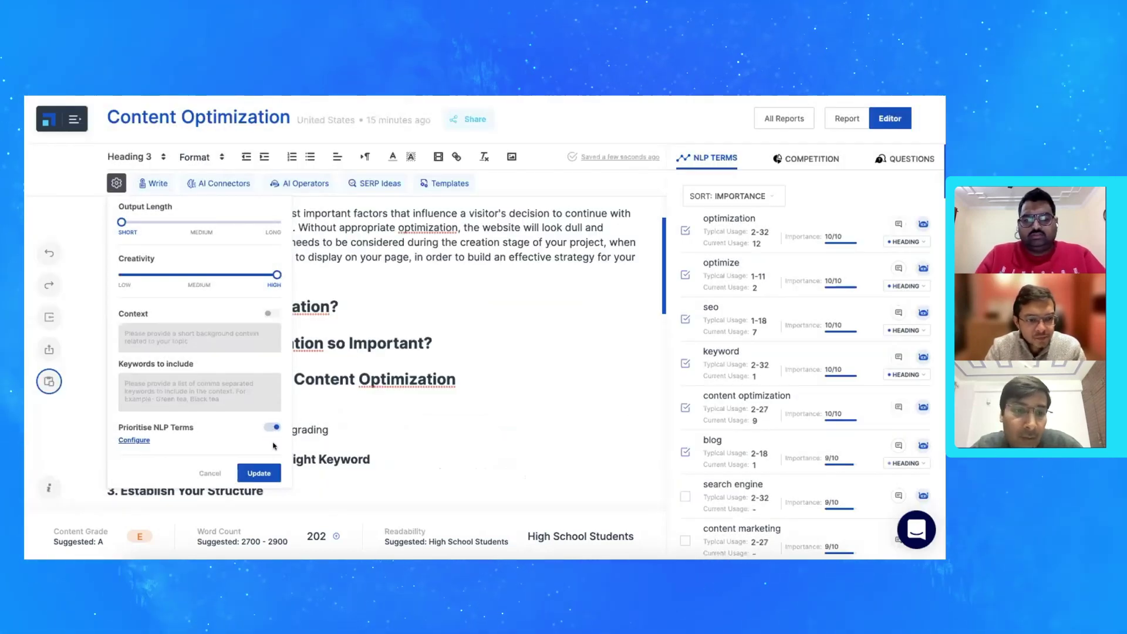
left_click(258, 472)
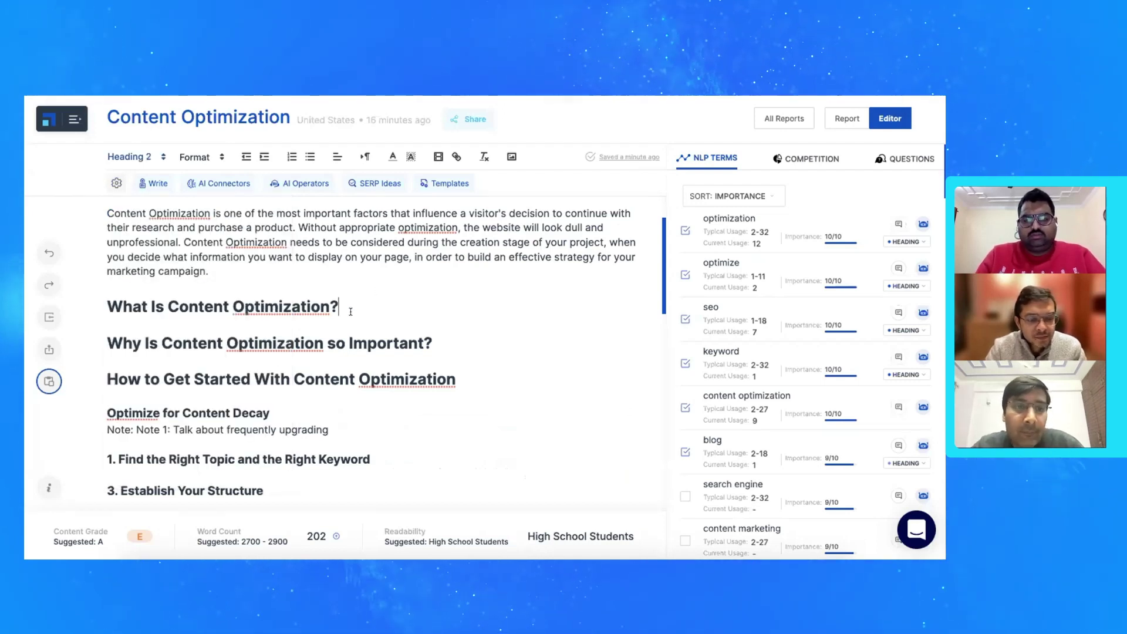
Add a line below the heading "What Is Content Optimization?" and have the AI write the section's text there
key("Return")
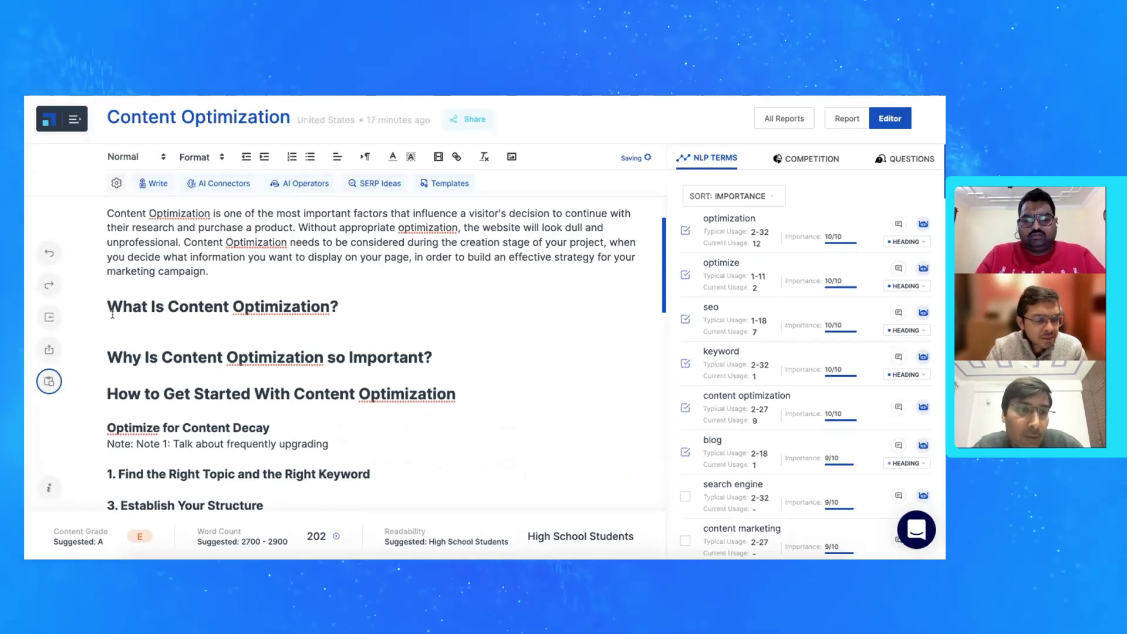
left_click_drag(106, 309, 366, 304)
left_click(367, 300)
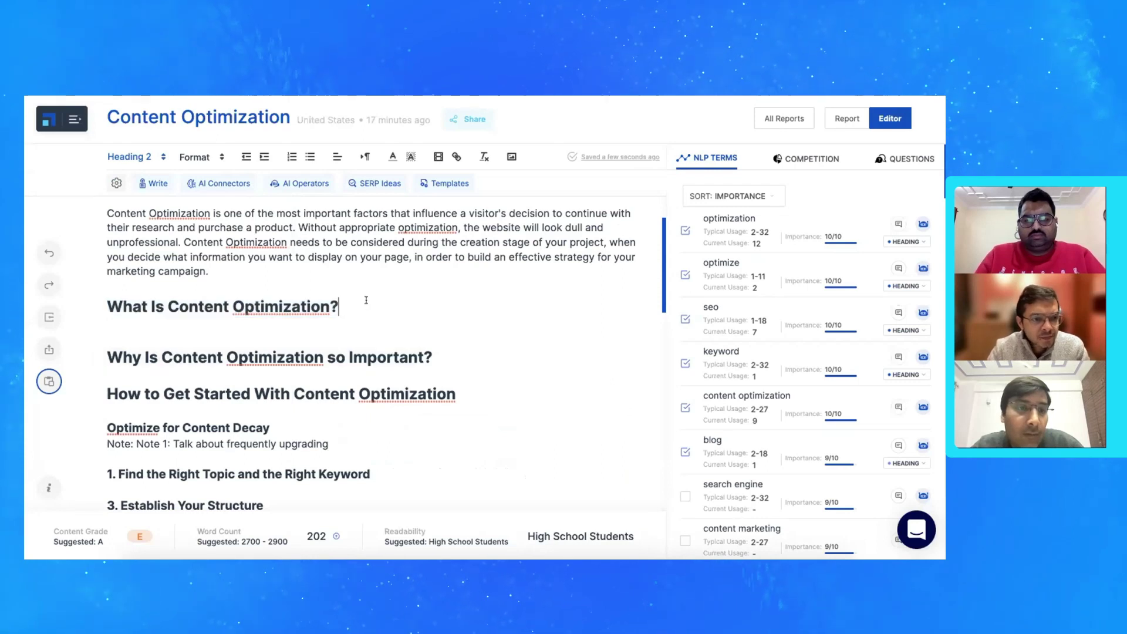
left_click(112, 324)
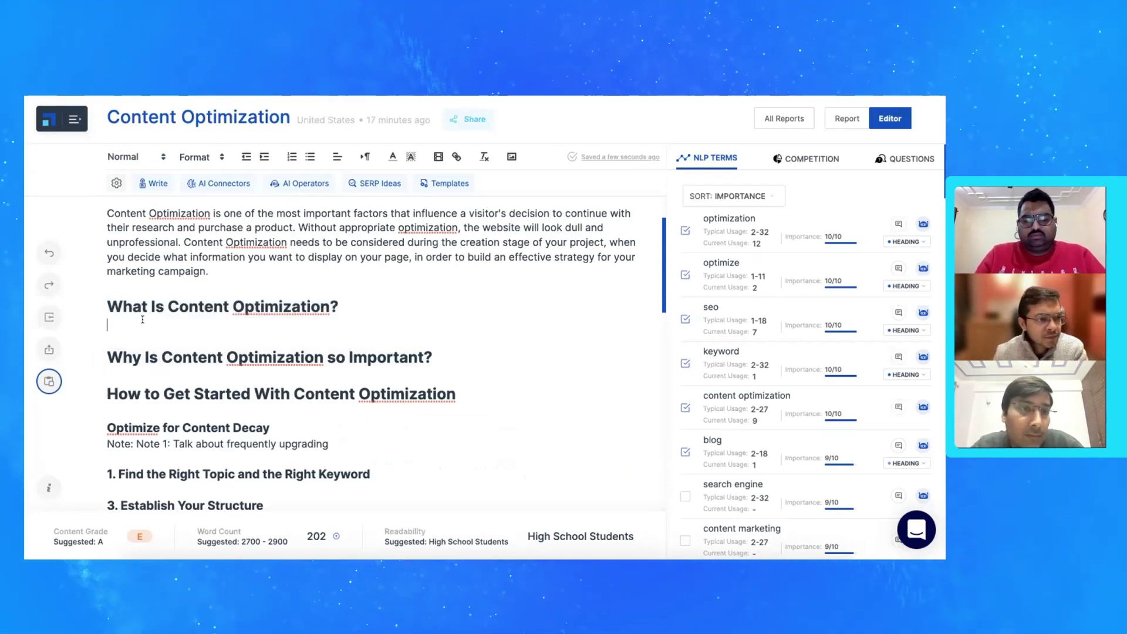
left_click_drag(108, 306, 326, 304)
left_click(357, 295)
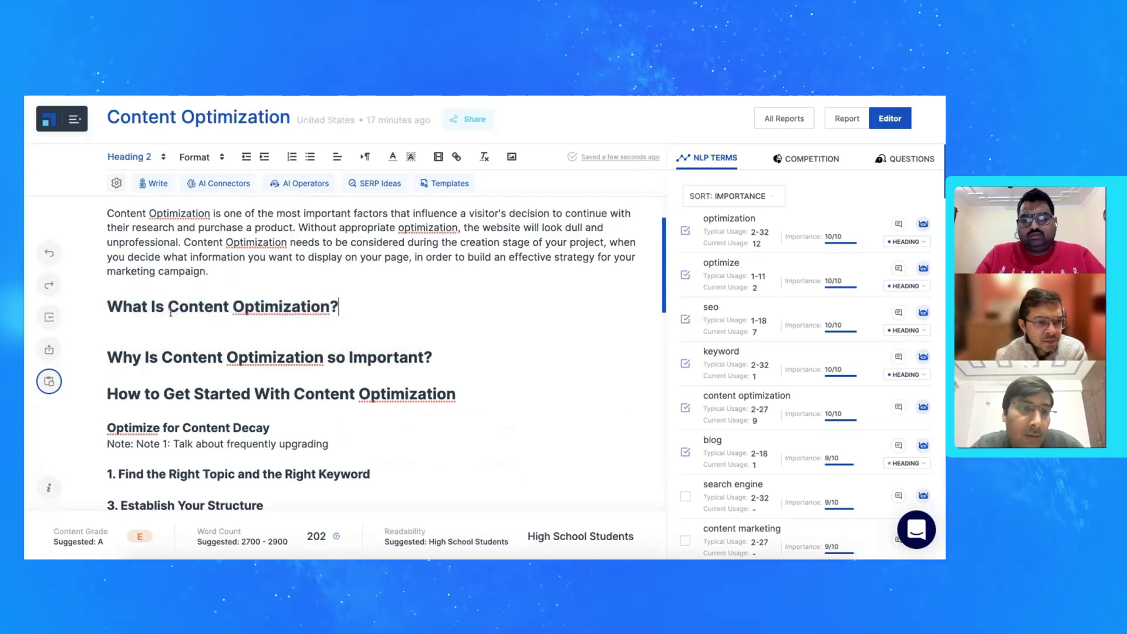
left_click(152, 183)
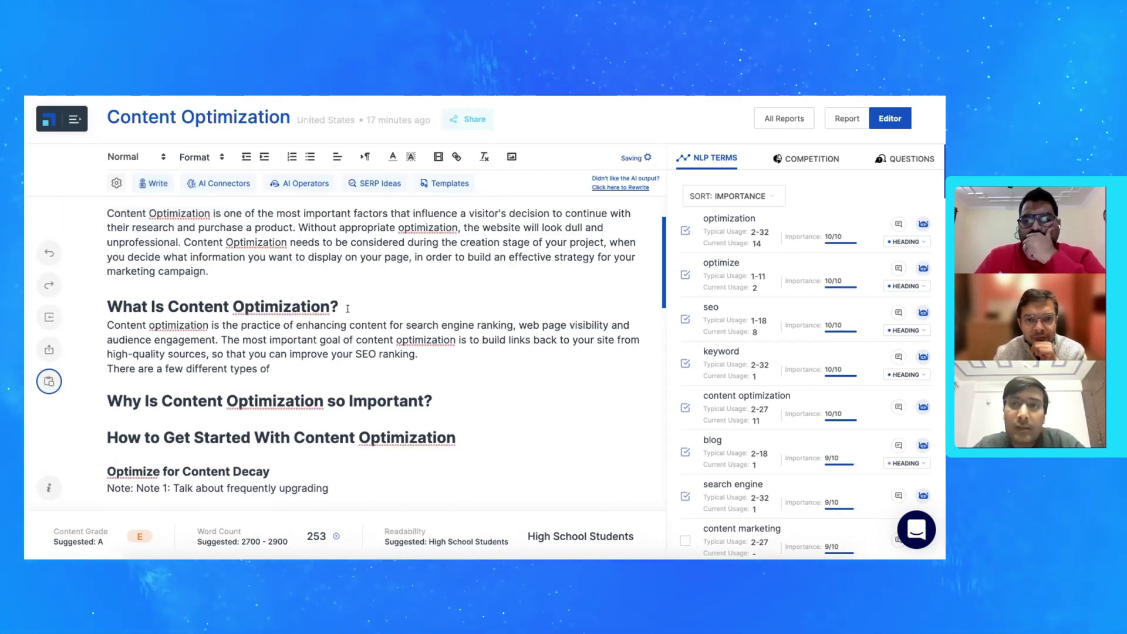
Replace the unfinished sentence "There are a few different types of" with further AI-written text and end it with a period
left_click_drag(348, 309, 109, 305)
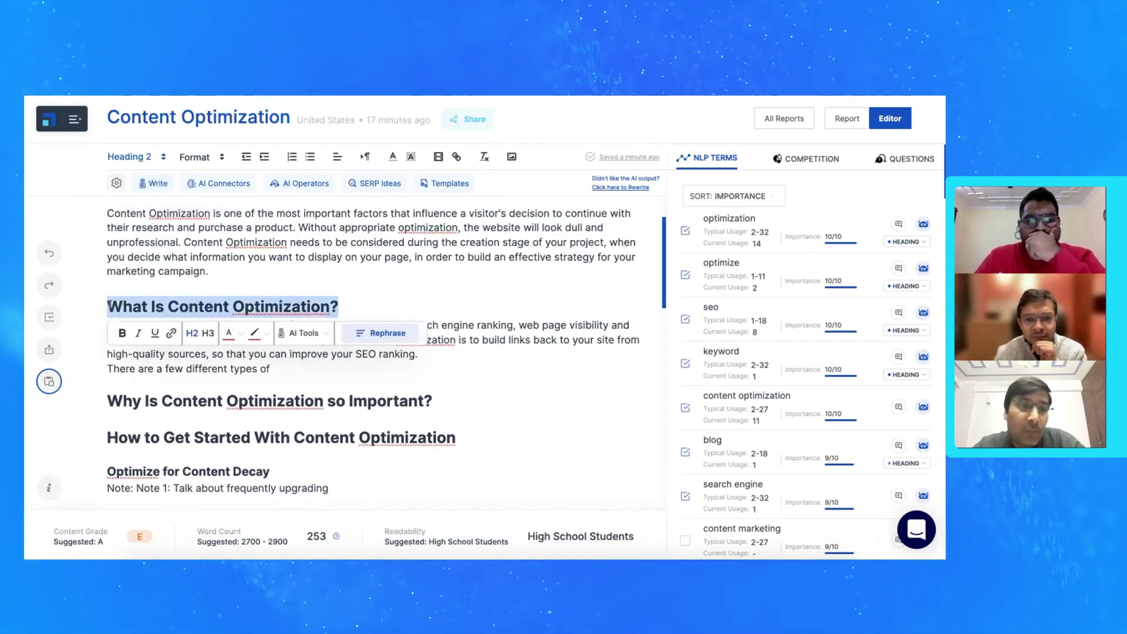
left_click(396, 281)
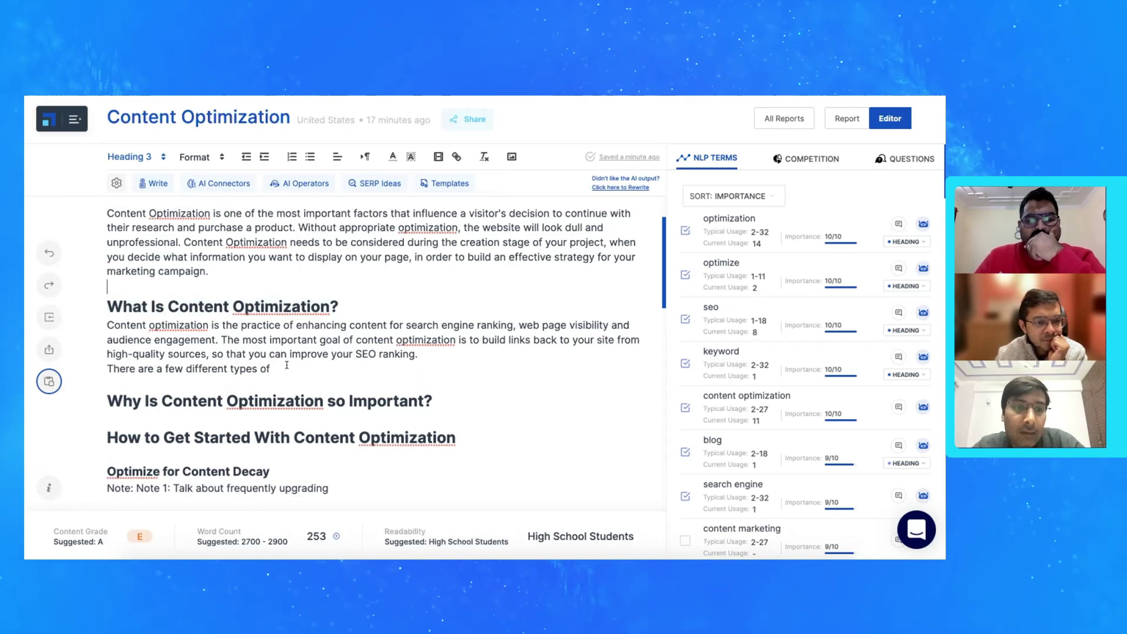
left_click_drag(286, 365, 107, 369)
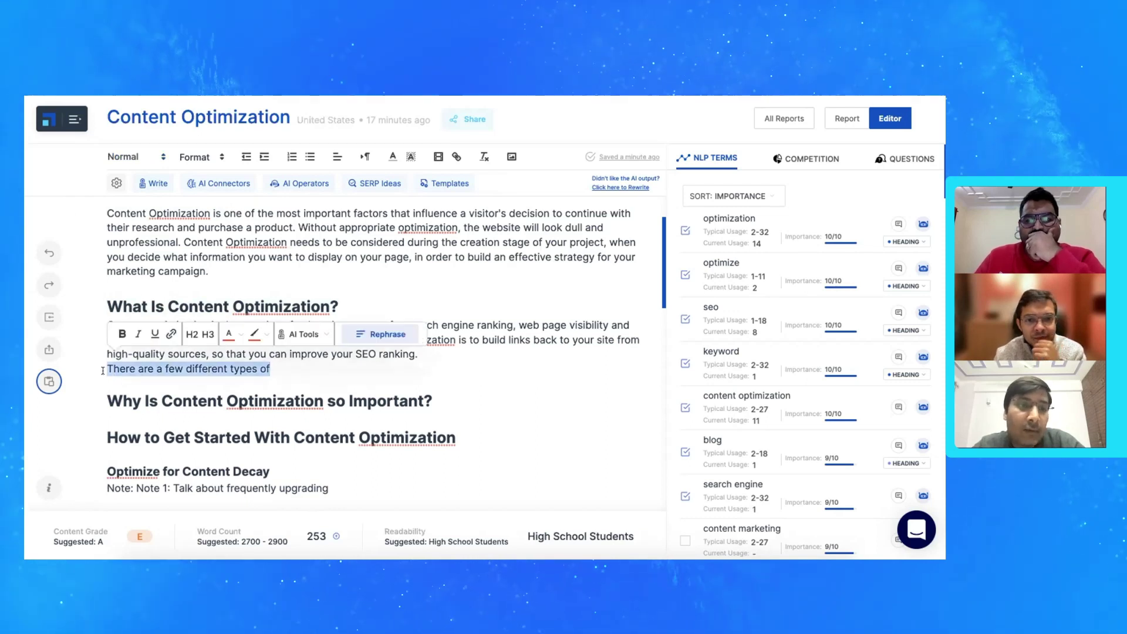
key("BackSpace")
key("BackSpace")
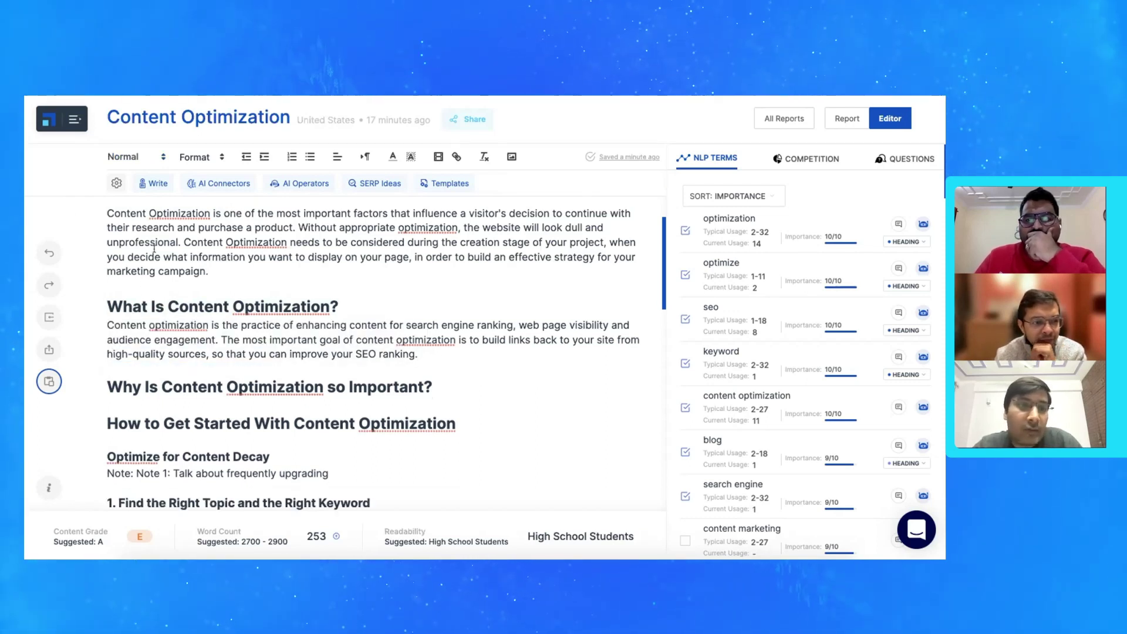
left_click(153, 183)
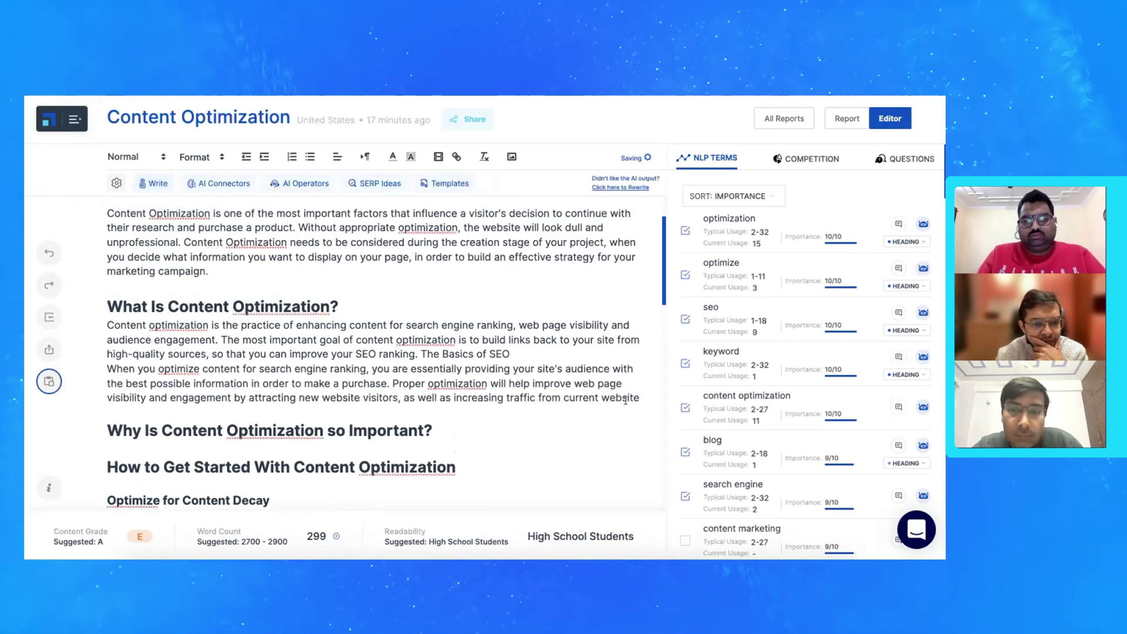
type(".")
Have the AI write the text below "Why Is Content Optimization so Important?" and continue it past the cut-off sentence
left_click(433, 431)
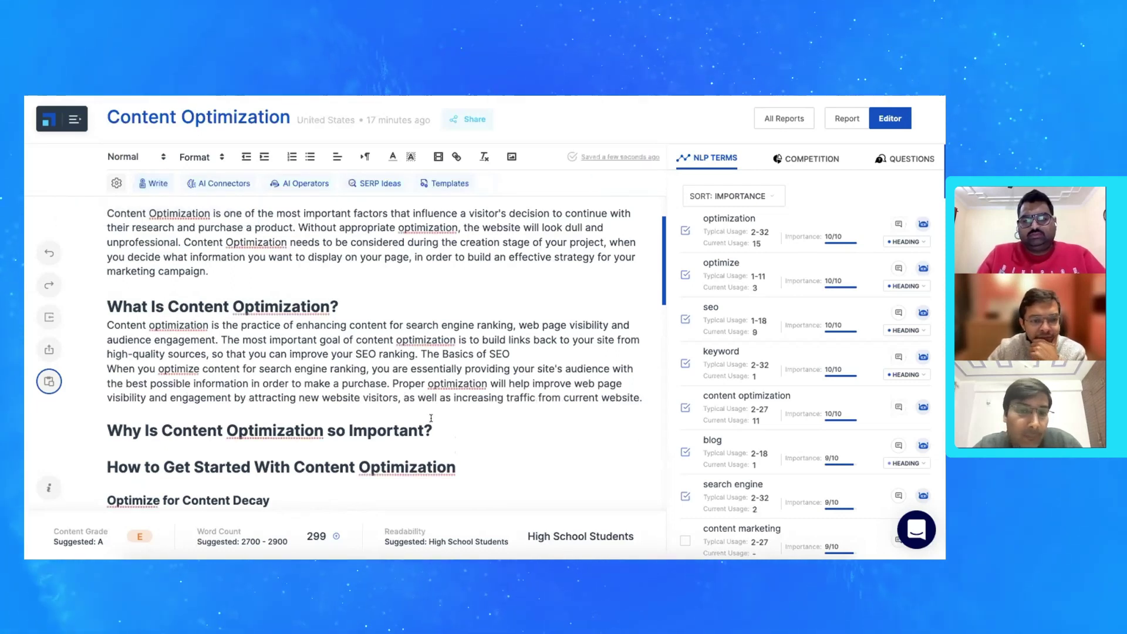
key("Return")
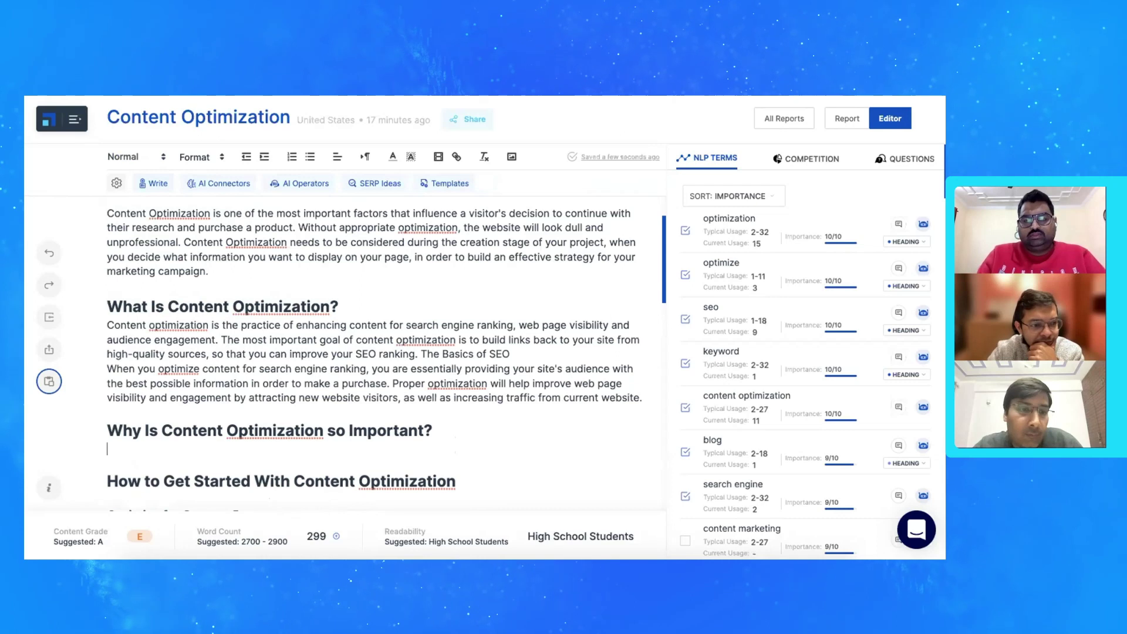
left_click(154, 184)
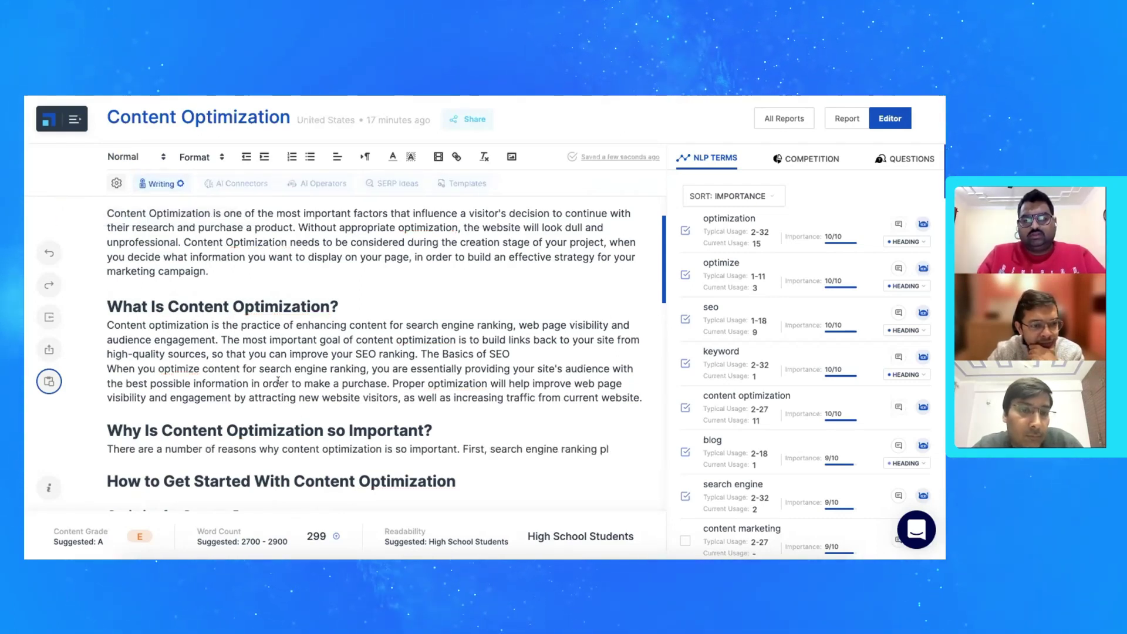
scroll(277, 381, "down", 1)
scroll(277, 380, "down", 1)
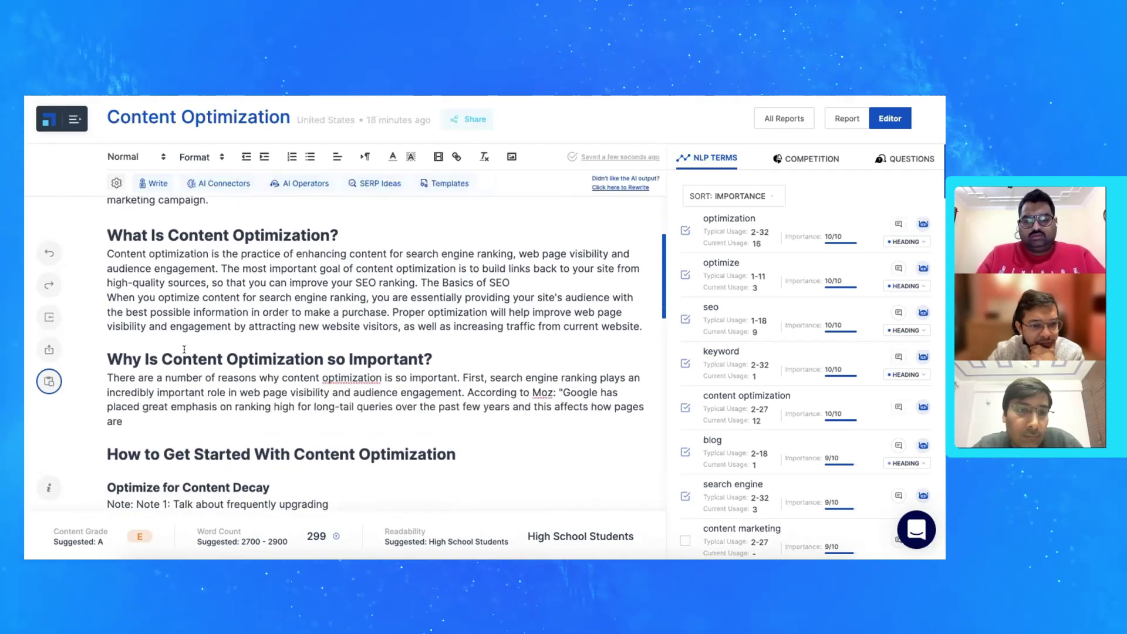
left_click(157, 185)
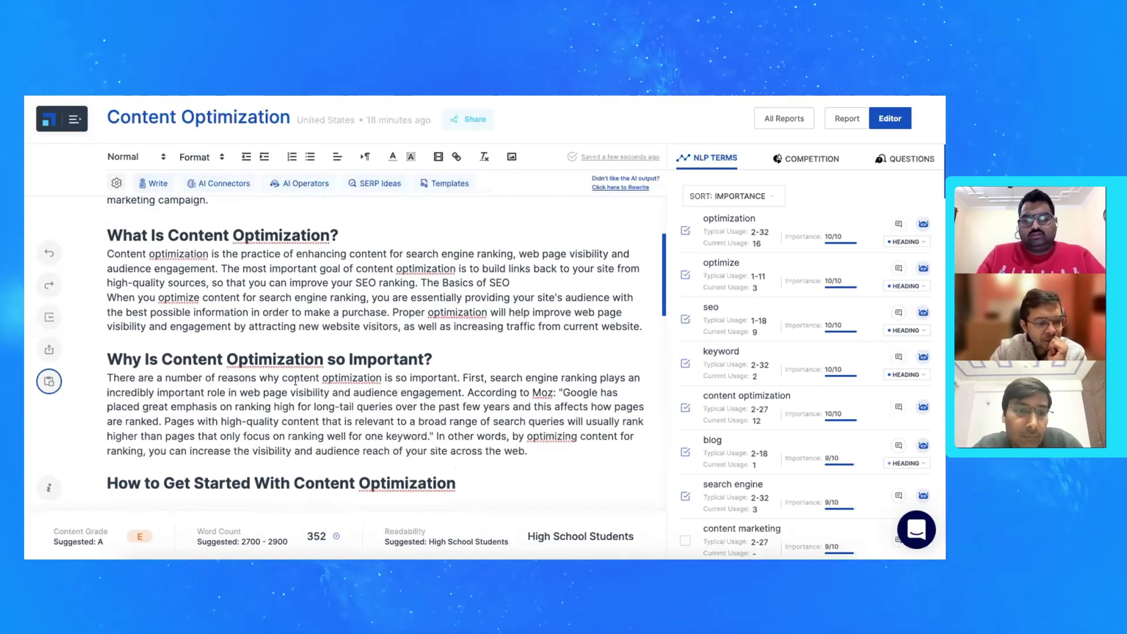
Delete the note below "Optimize for Content Decay" and number that heading "1." as plain heading text, not a list item
scroll(295, 381, "down", 5)
scroll(353, 371, "up", 2)
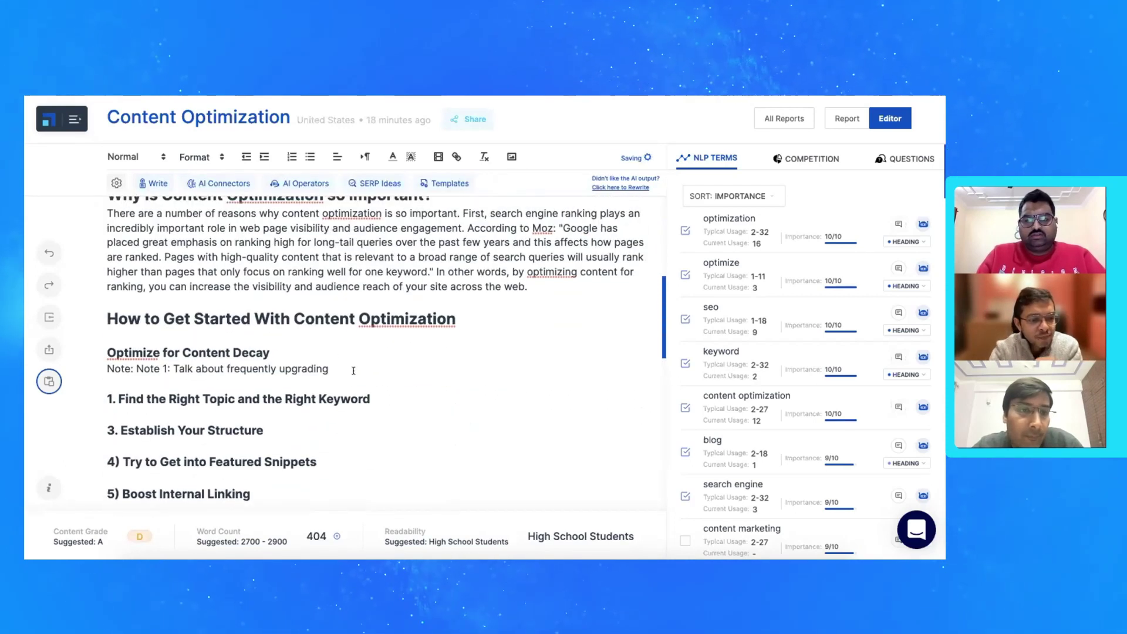
left_click_drag(337, 366, 111, 371)
key("BackSpace")
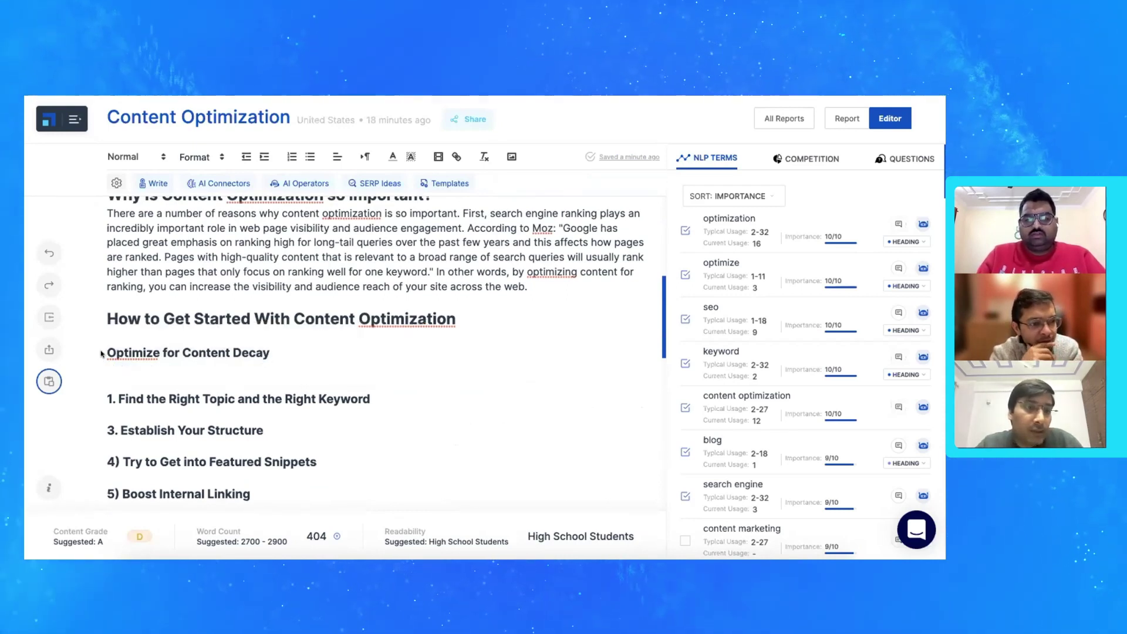
type("1.")
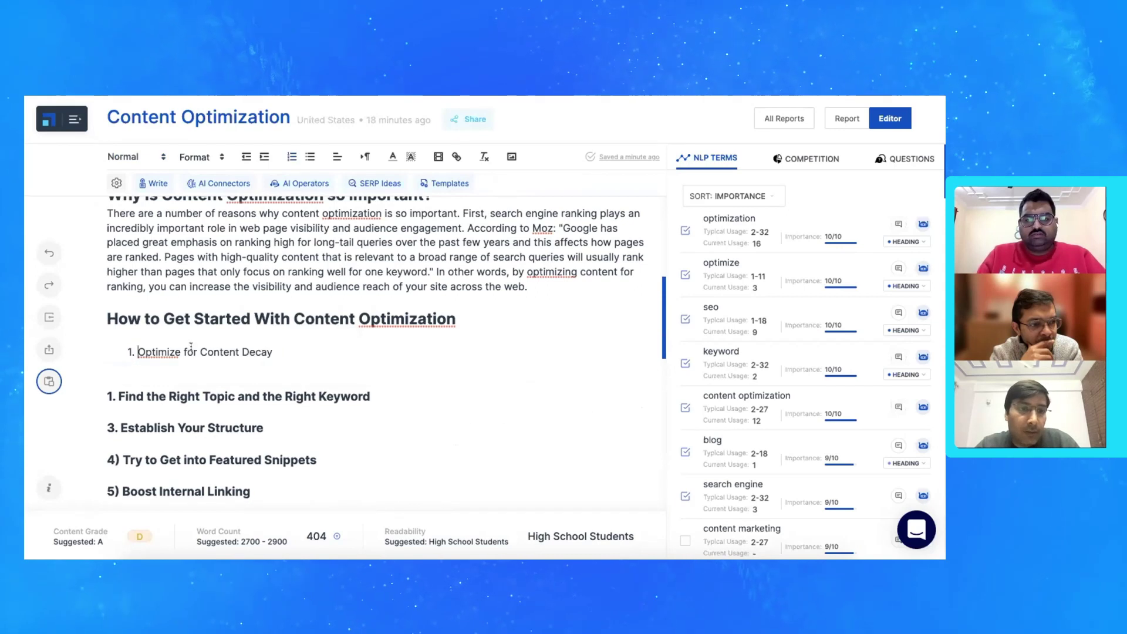
key("ctrl+z")
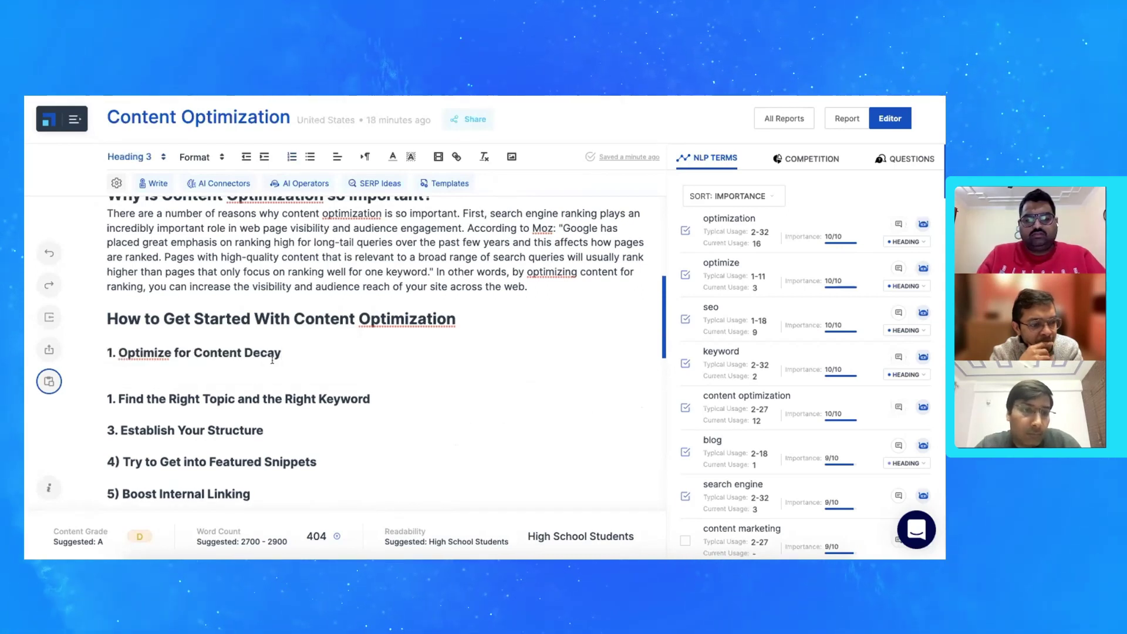
Have the AI write text on a new line below "1. Optimize for Content Decay" and sort the NLP terms by unused
key("Return")
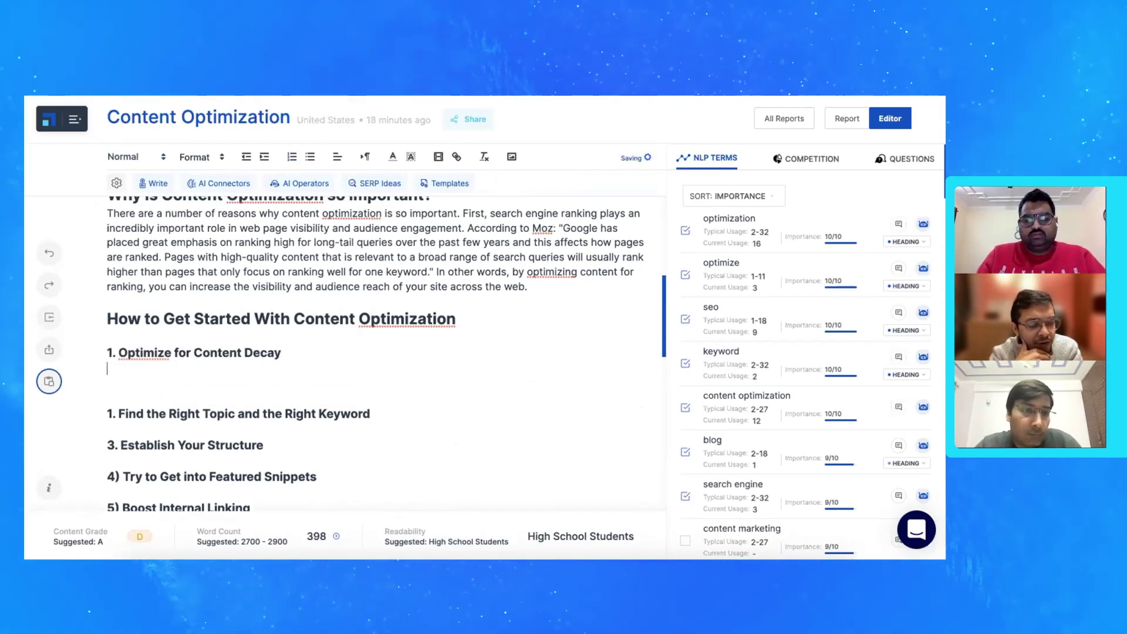
left_click(149, 182)
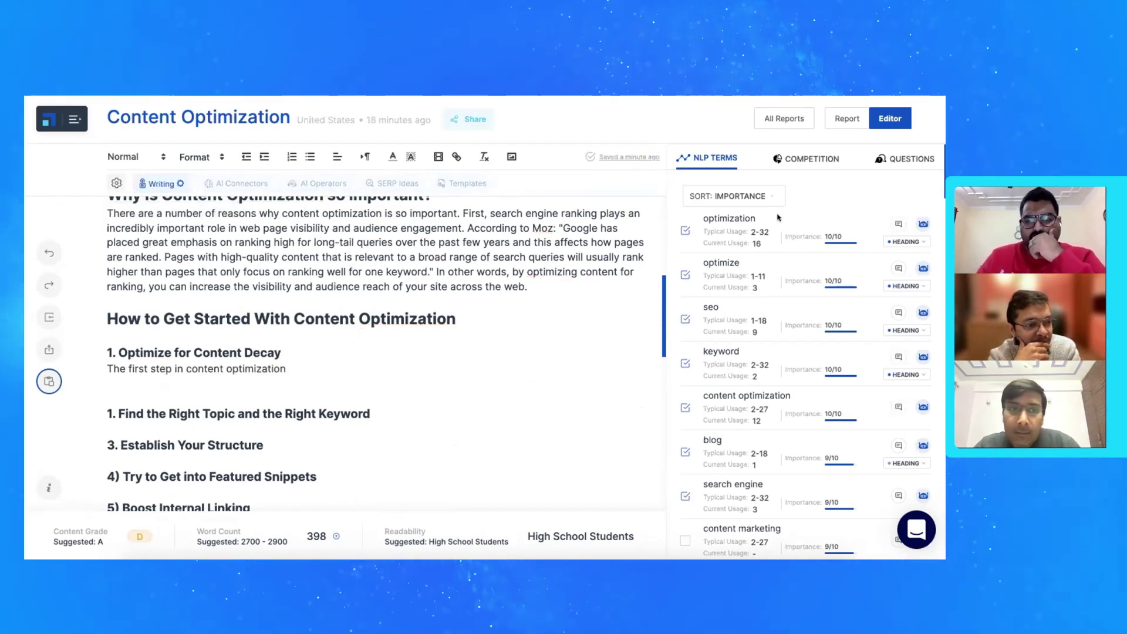
left_click(770, 195)
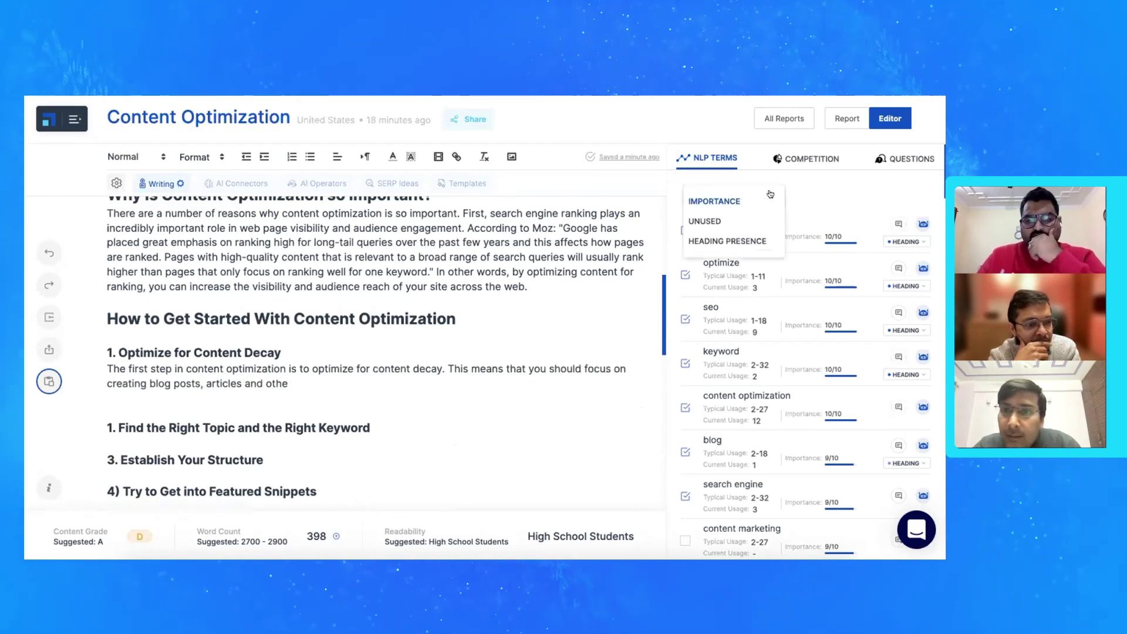
left_click(712, 221)
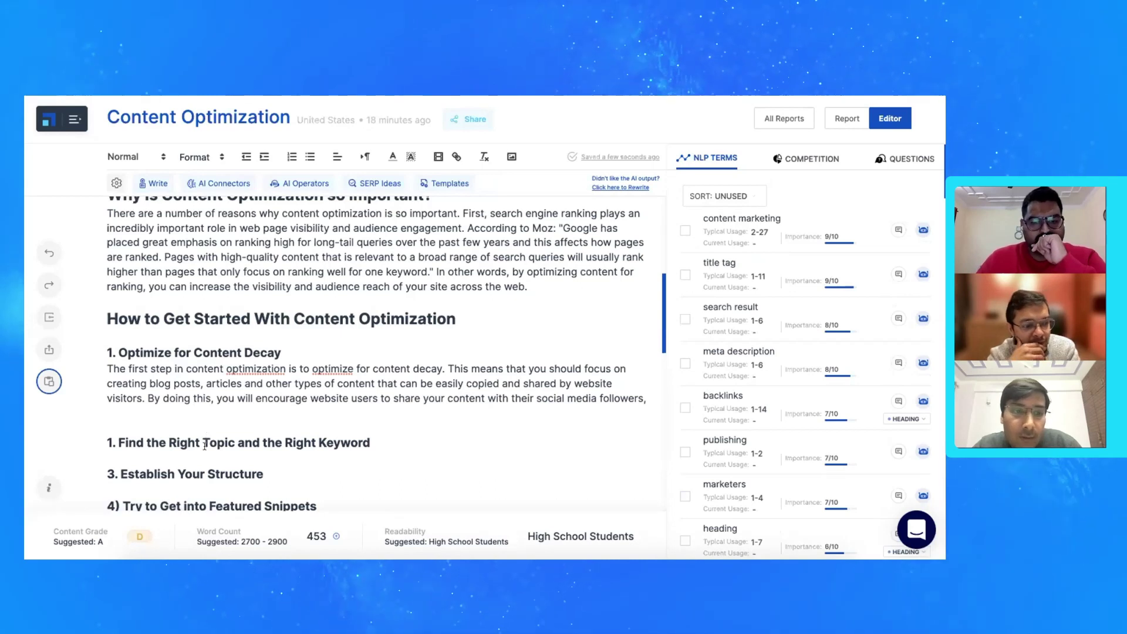
Have the AI complete the cut-off sentence about social media followers and delete the generated "2. Optimize for Keyworddensity" passage that follows it
mouse_move(134, 536)
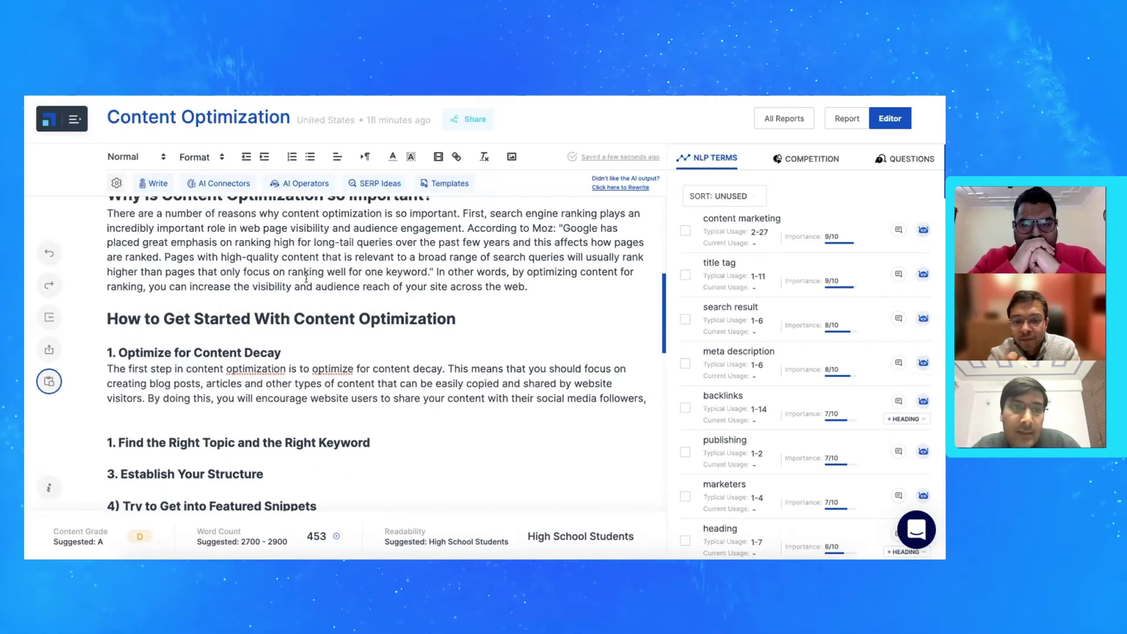
left_click(143, 183)
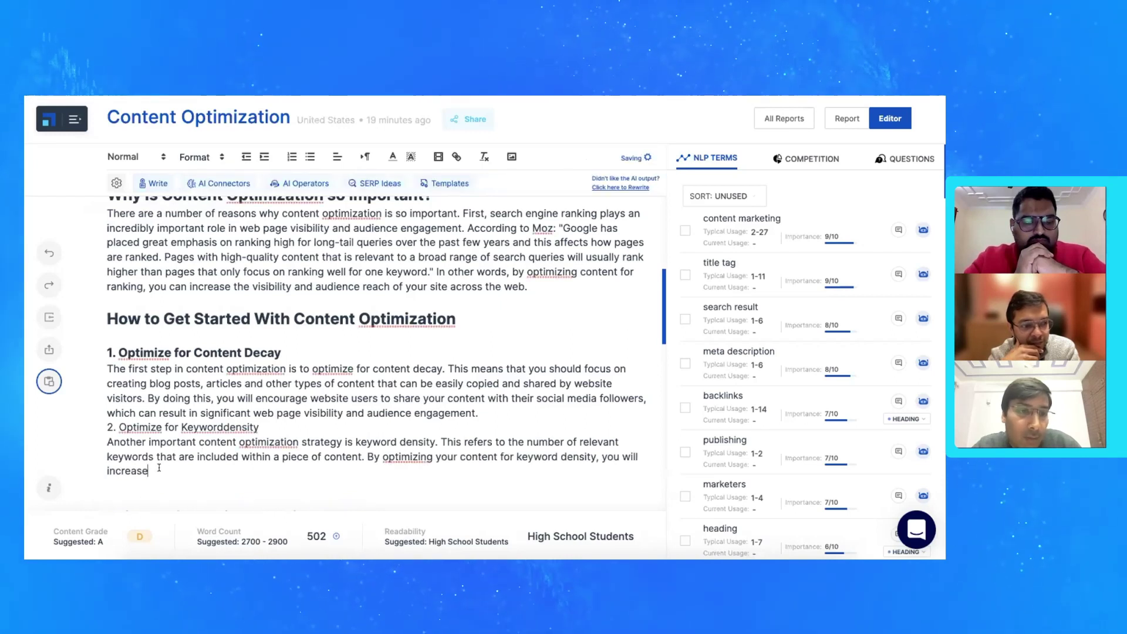
left_click_drag(159, 468, 98, 428)
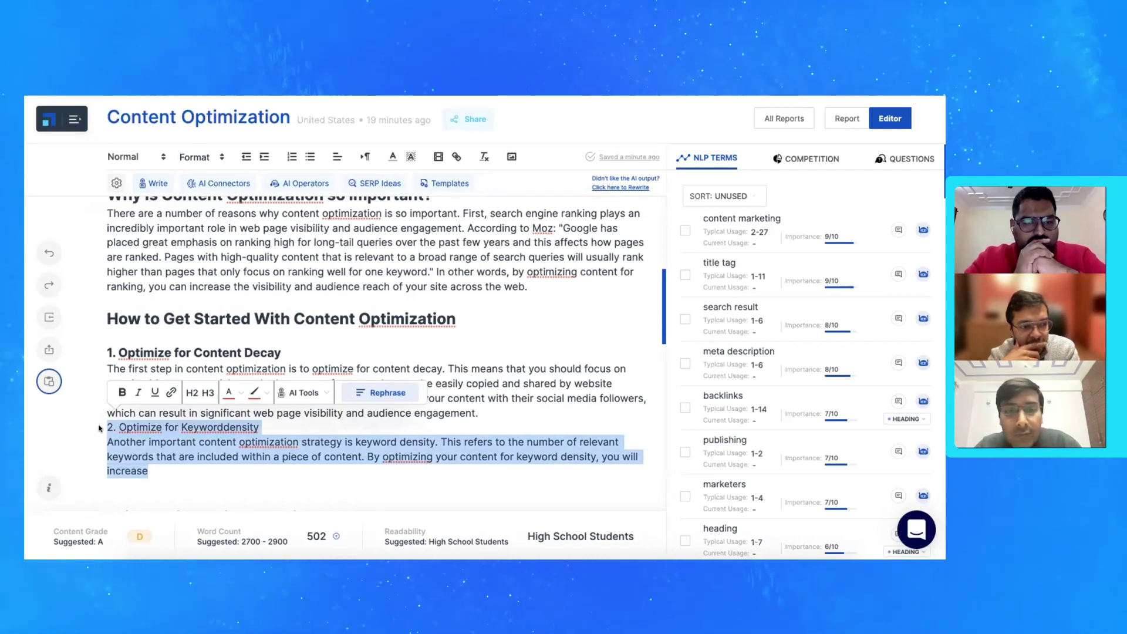
key("BackSpace")
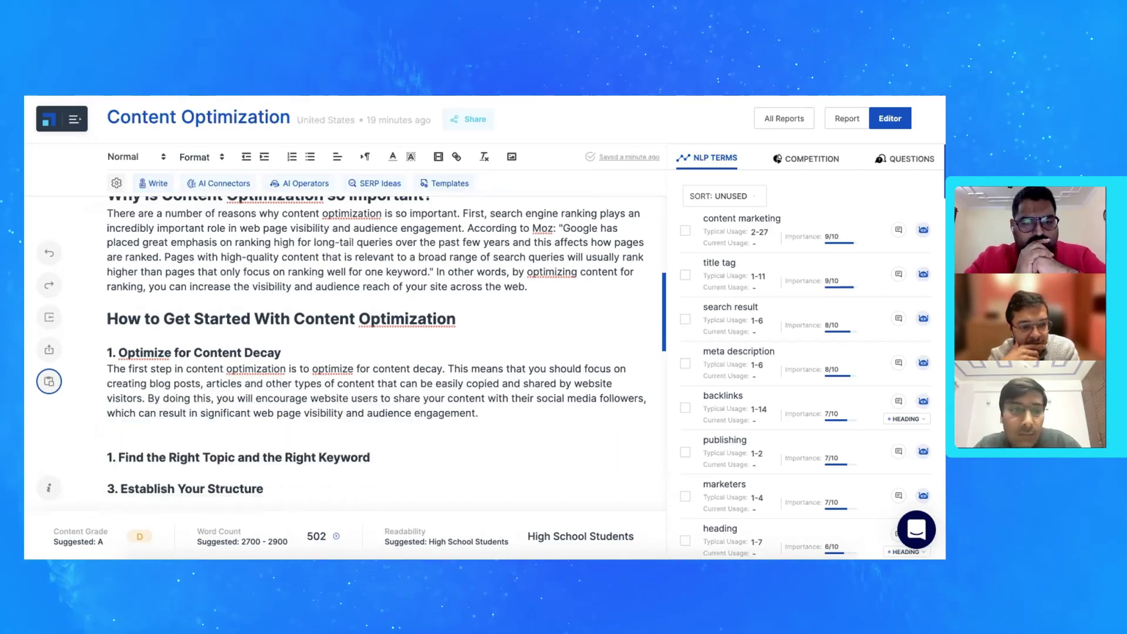
Insert "###" after the number in the "Optimize for Content Decay" heading, keeping it a Heading 3 rather than a list item
left_click(111, 353)
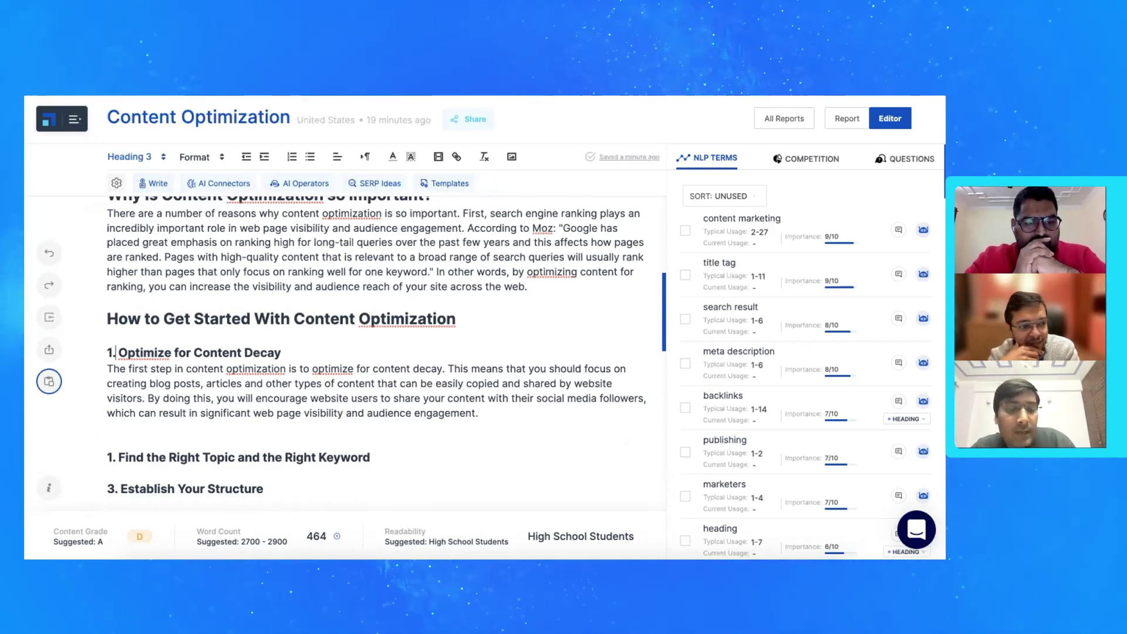
type("###")
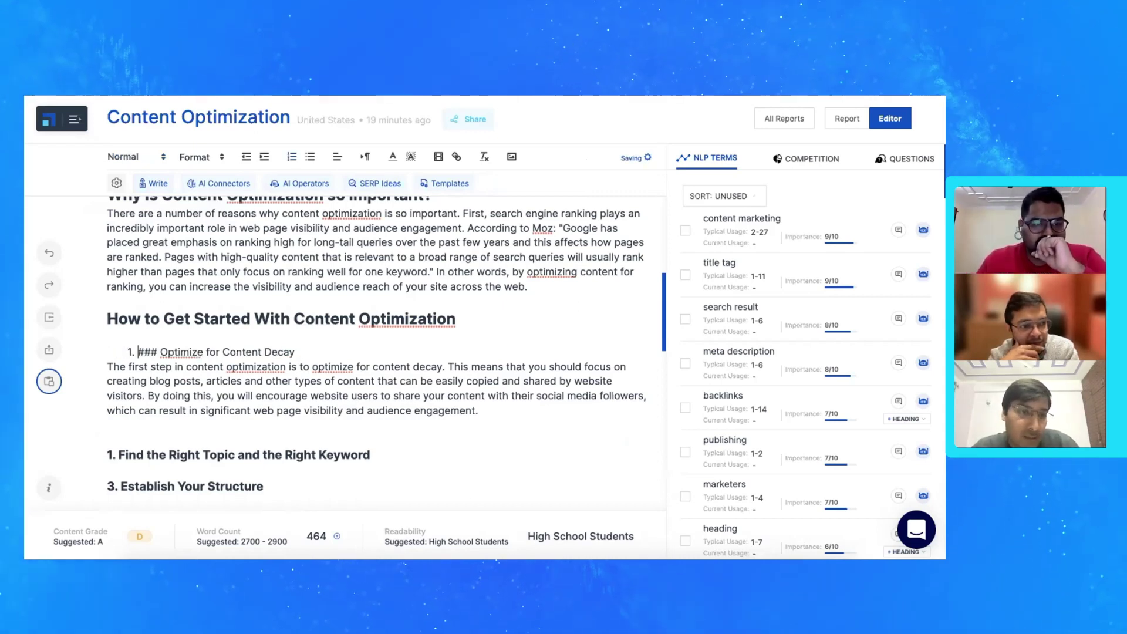
key("super+z")
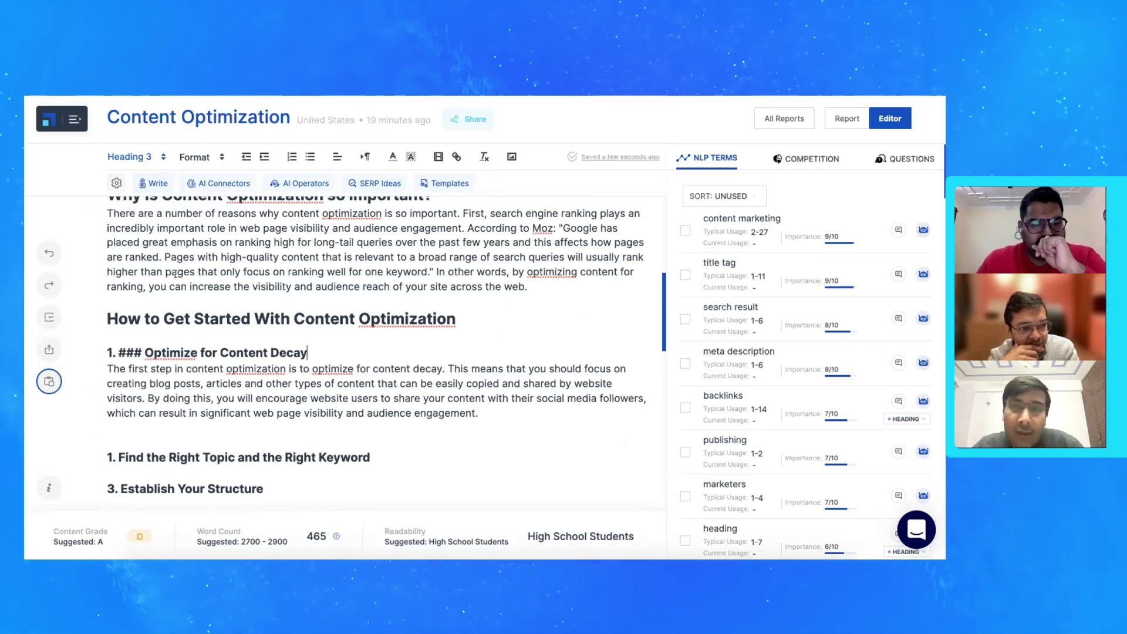
left_click_drag(141, 352, 315, 350)
left_click(493, 413)
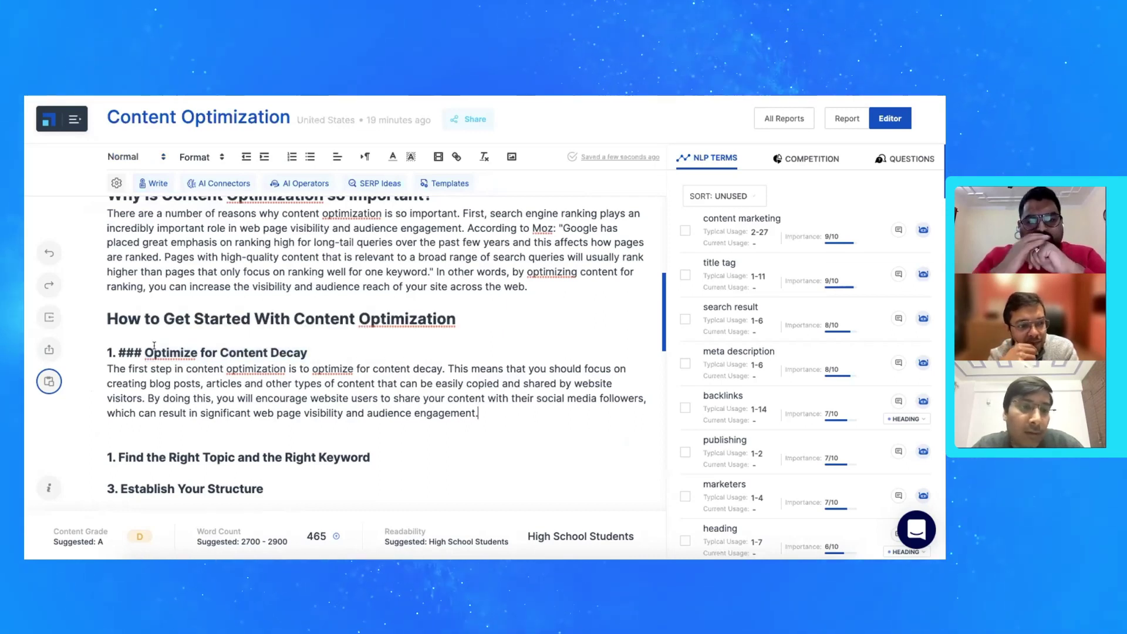
Extend the end of the "Optimize for Content Decay" paragraph with AI-written text until its last sentence is complete
scroll(154, 346, "up", 1)
scroll(133, 353, "up", 5)
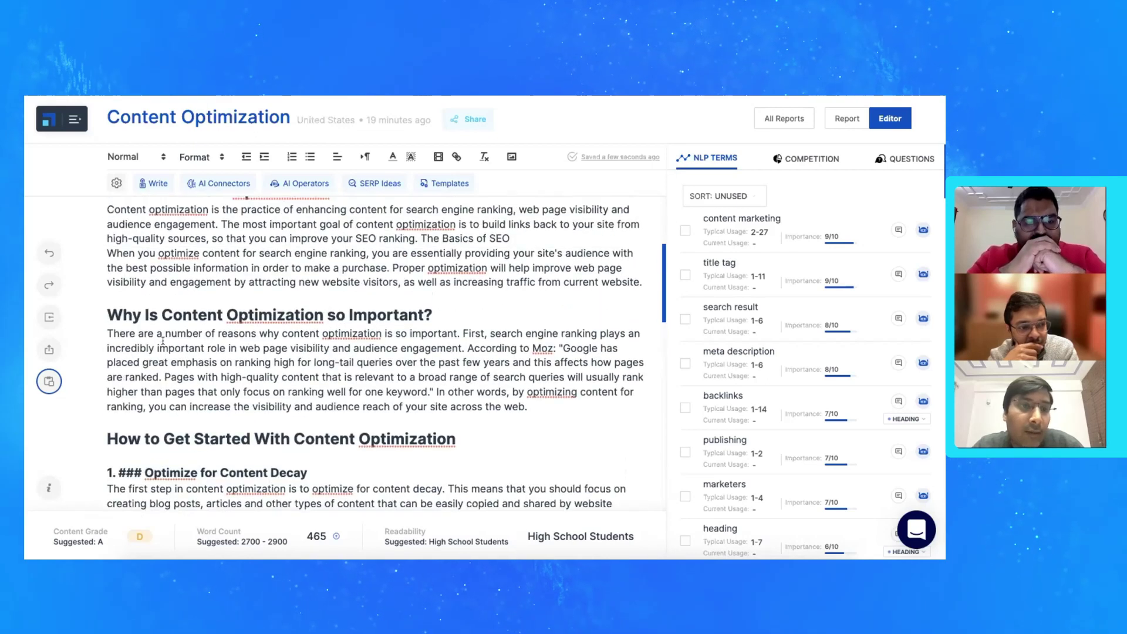
scroll(220, 395, "down", 5)
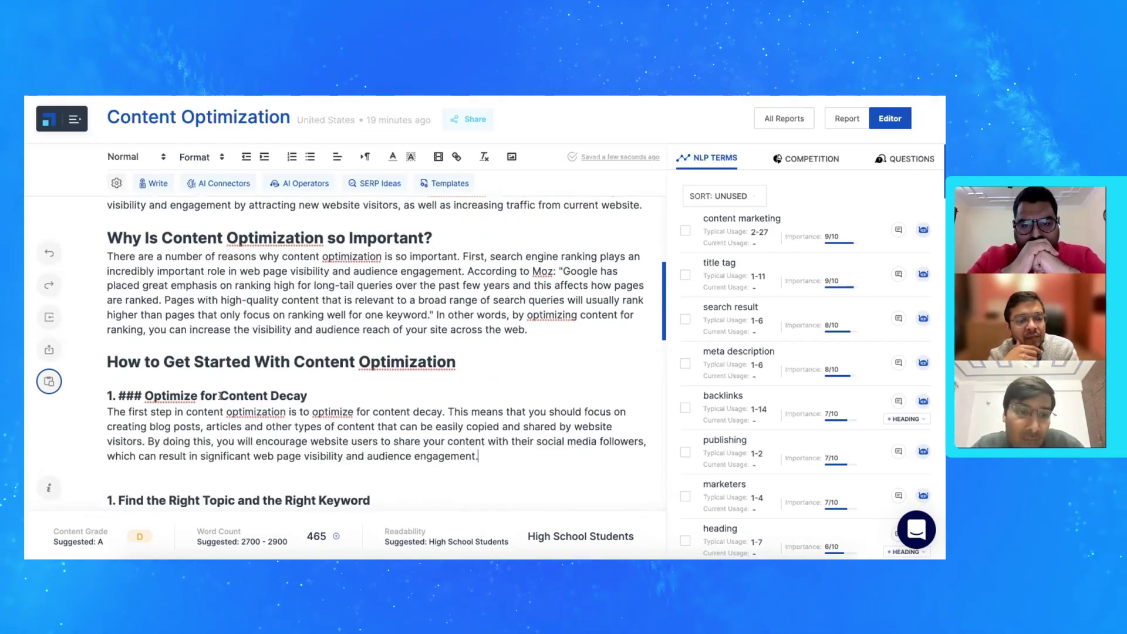
left_click(487, 421)
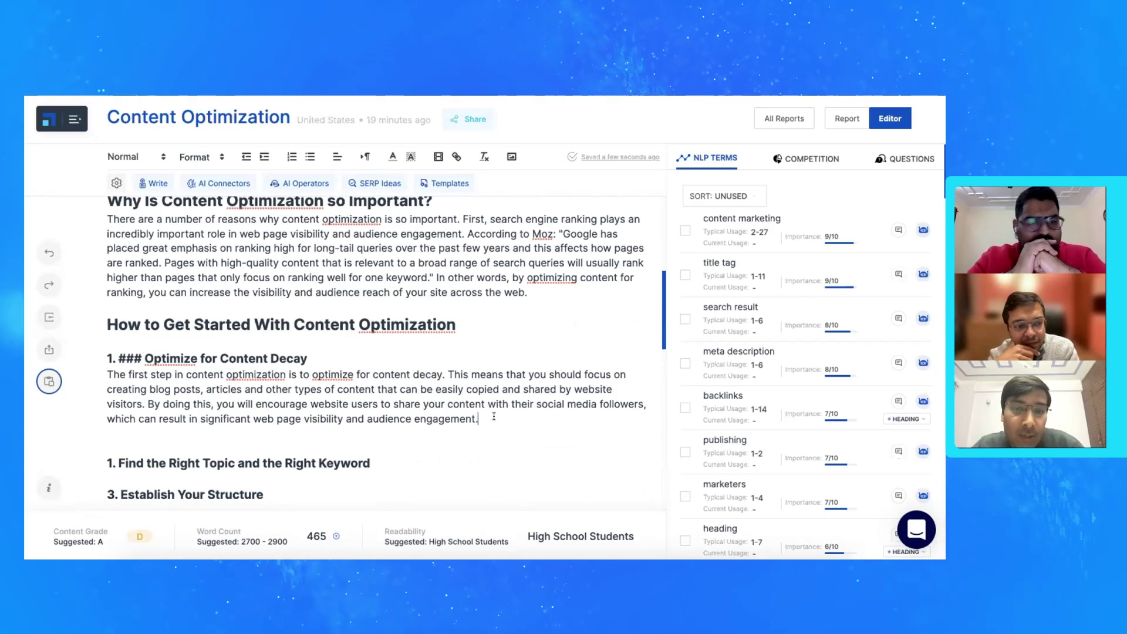
left_click(153, 183)
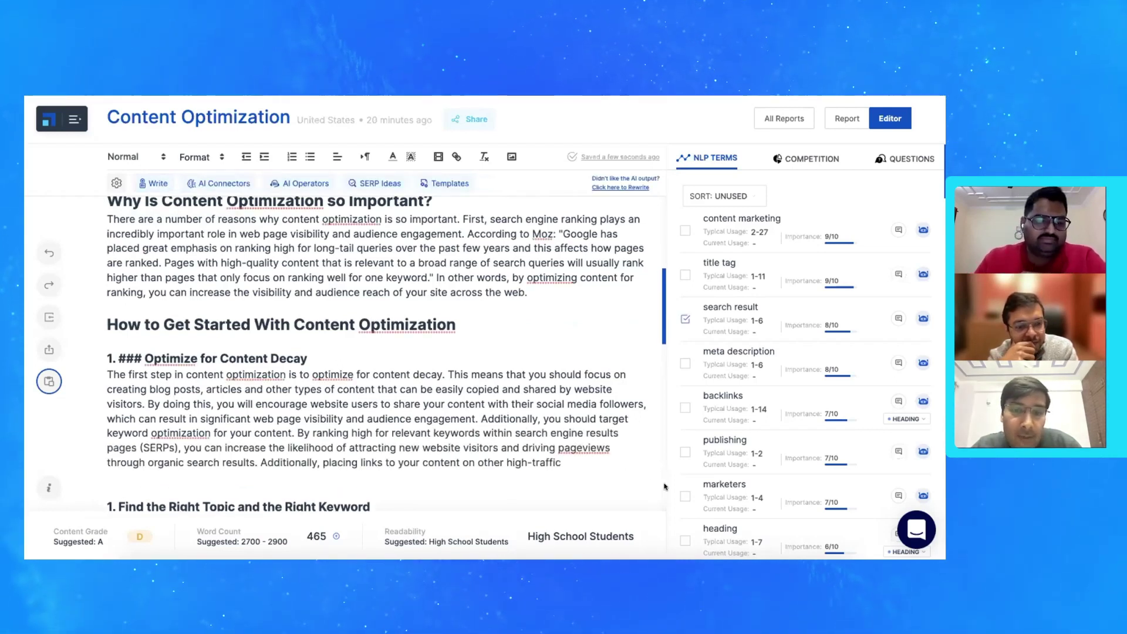
left_click(153, 184)
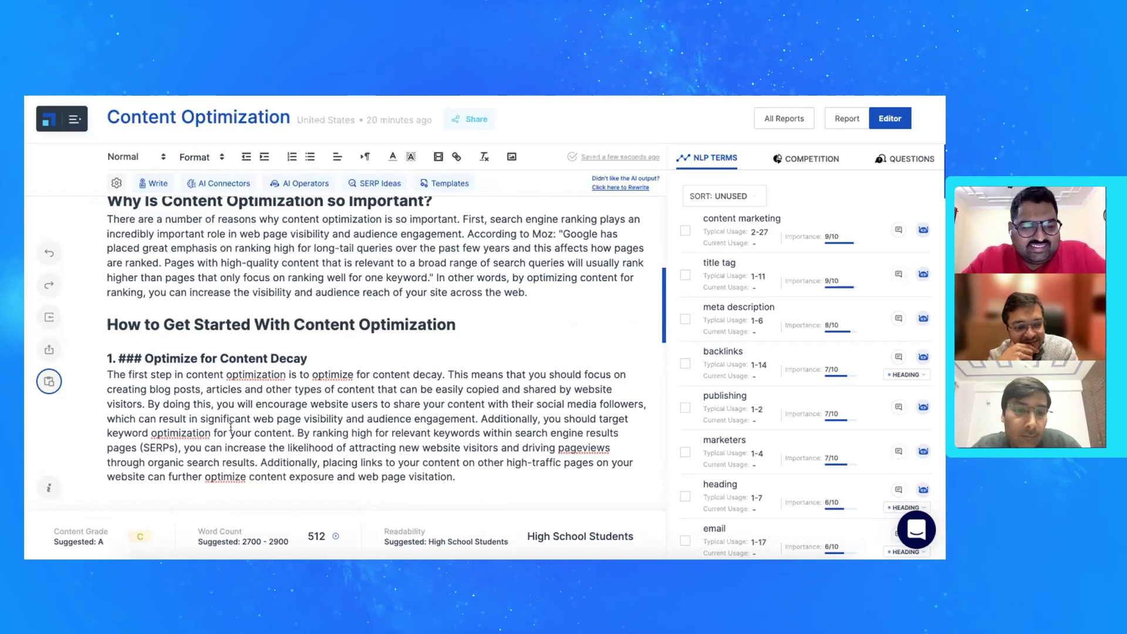
Look up the Scalenut Blinder "###" entry in the editor's Pro Tips and close the tips
left_click(48, 488)
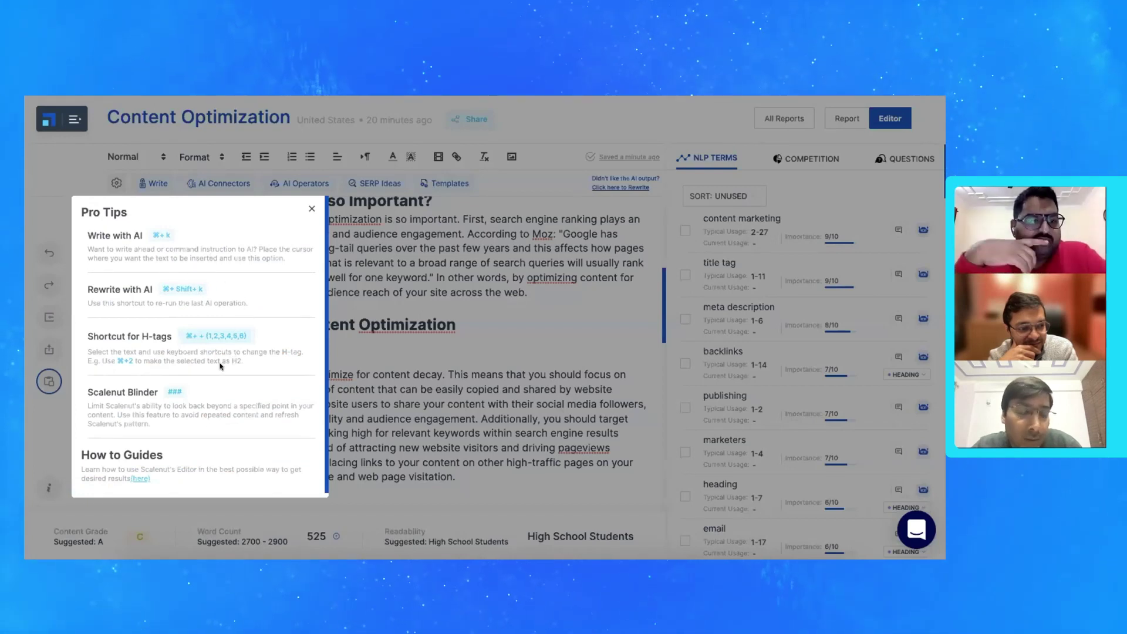
scroll(220, 366, "down", 1)
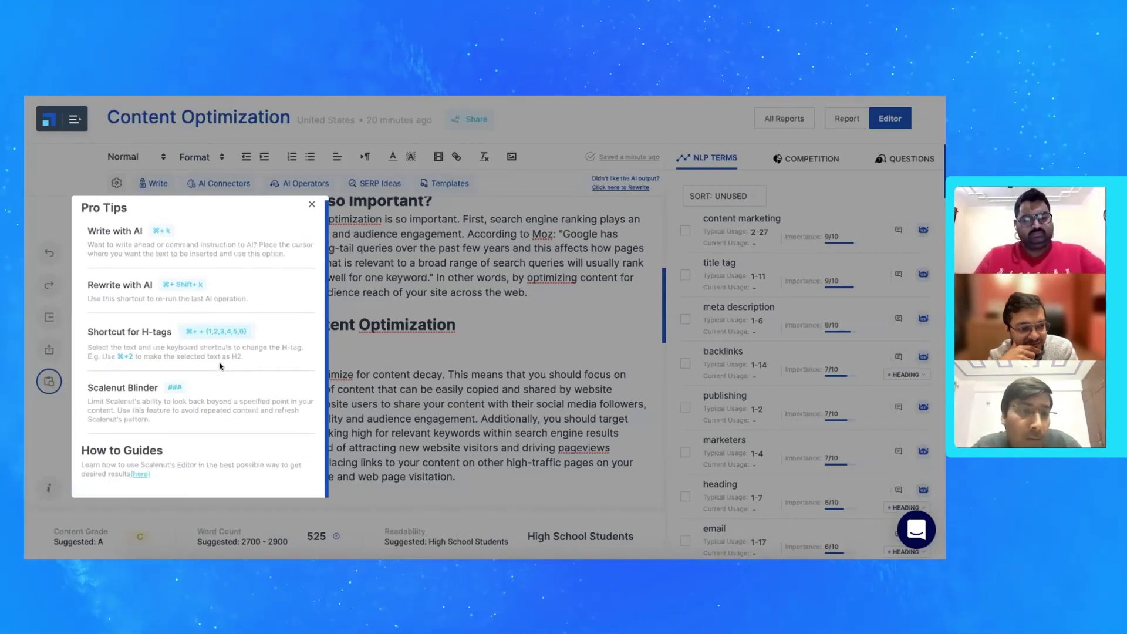
left_click_drag(103, 388, 137, 388)
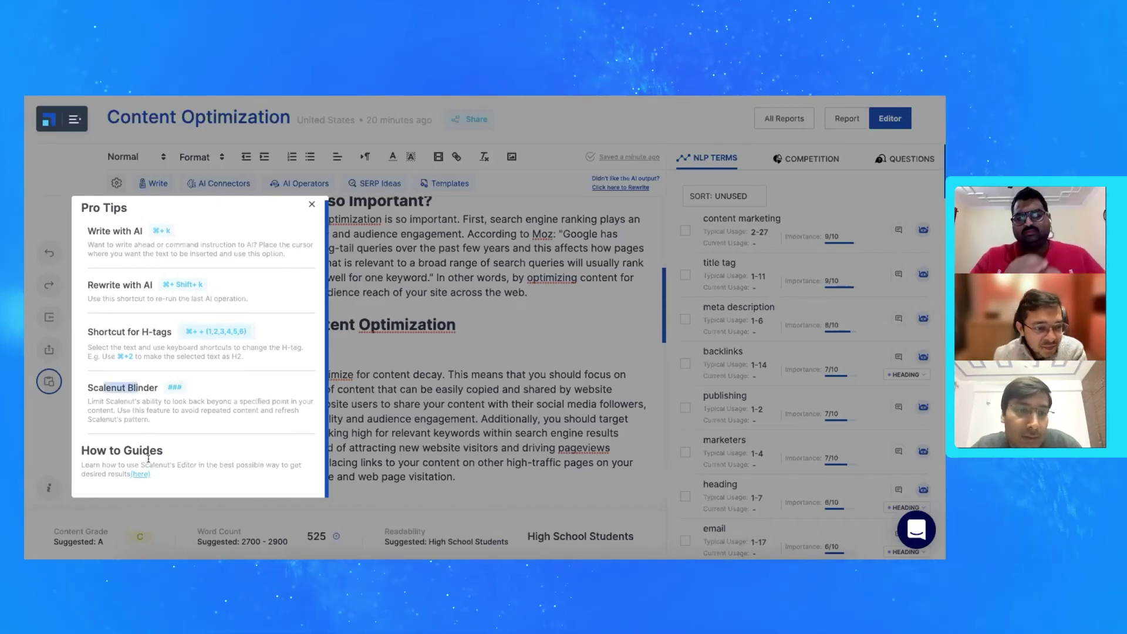
left_click(310, 204)
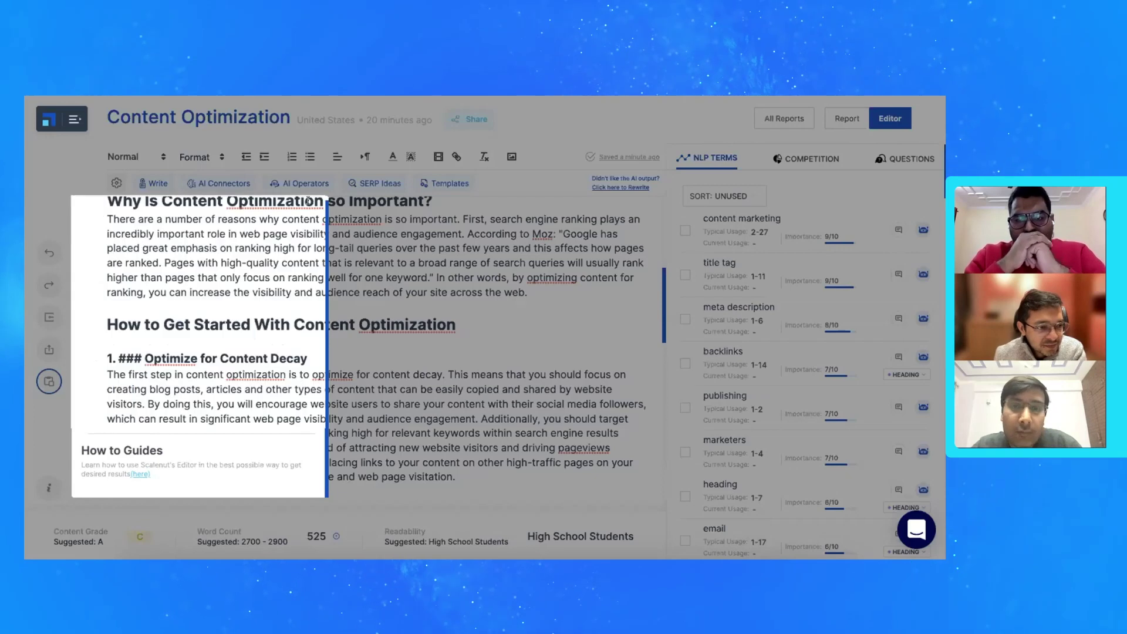
Remove the "###" from the "Optimize for Content Decay" heading and revert its automatic conversion to a list item
scroll(400, 446, "down", 1)
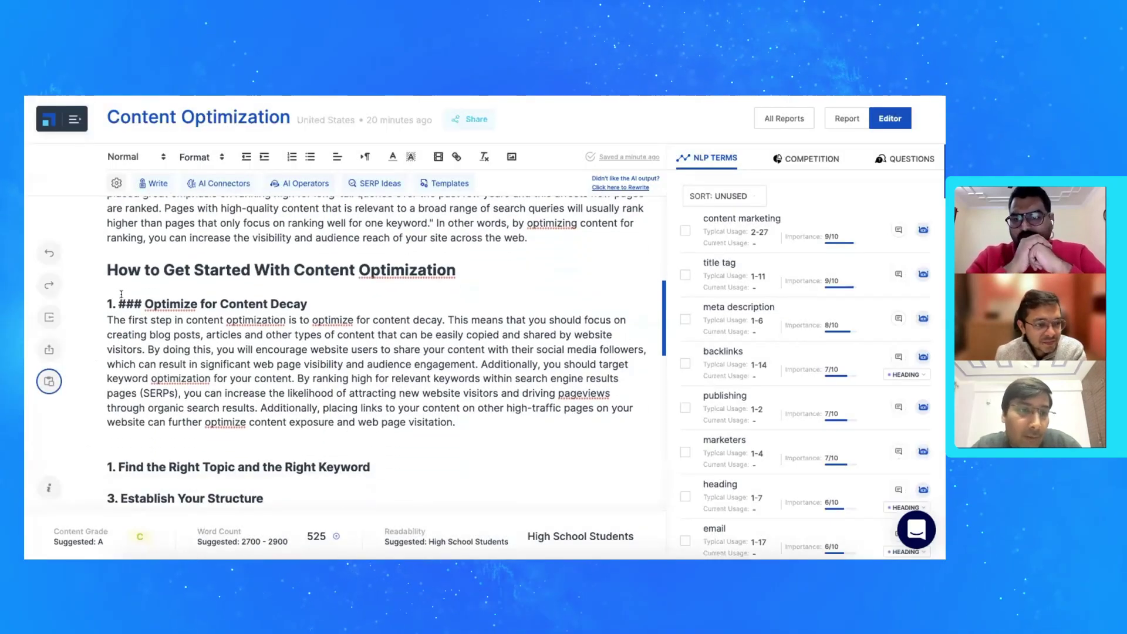
key("BackSpace")
key("BackSpace")
key("BackSpace")
key("BackSpace")
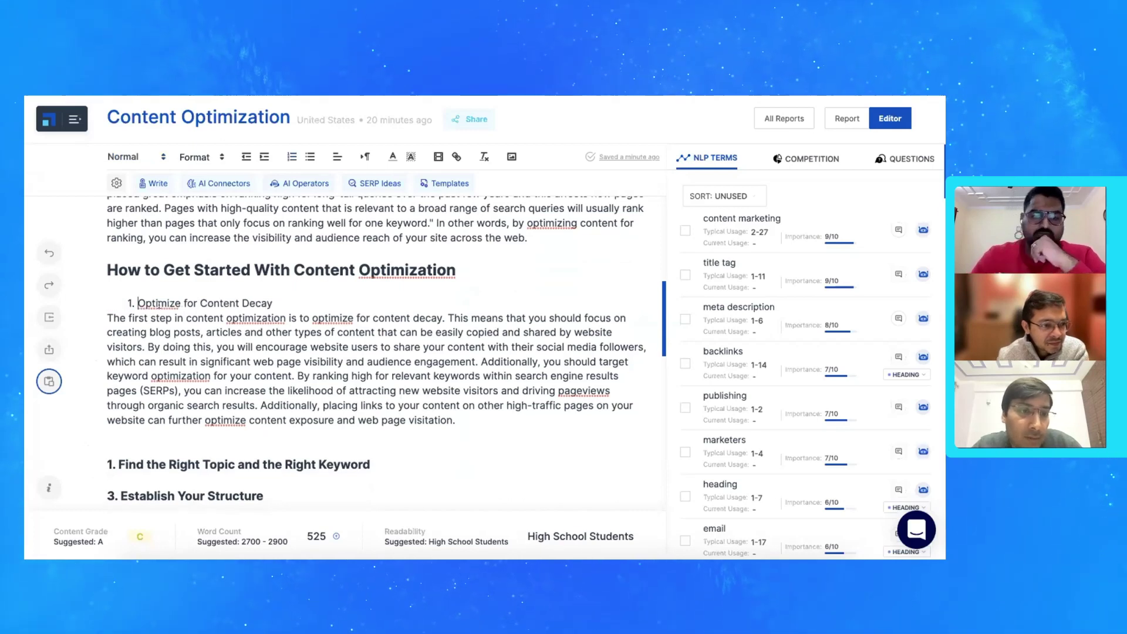
key("ctrl+z")
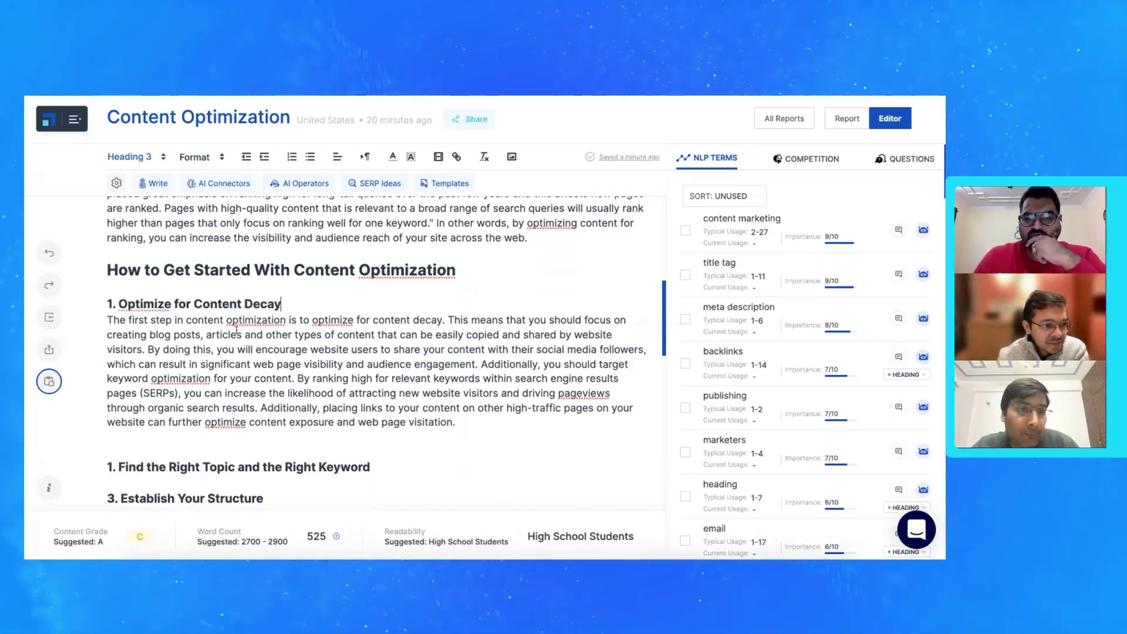
Add the H3 heading "2. Include NLP Topics" after the content decay section and have the AI write the text below it
scroll(188, 341, "down", 2)
left_click(195, 352)
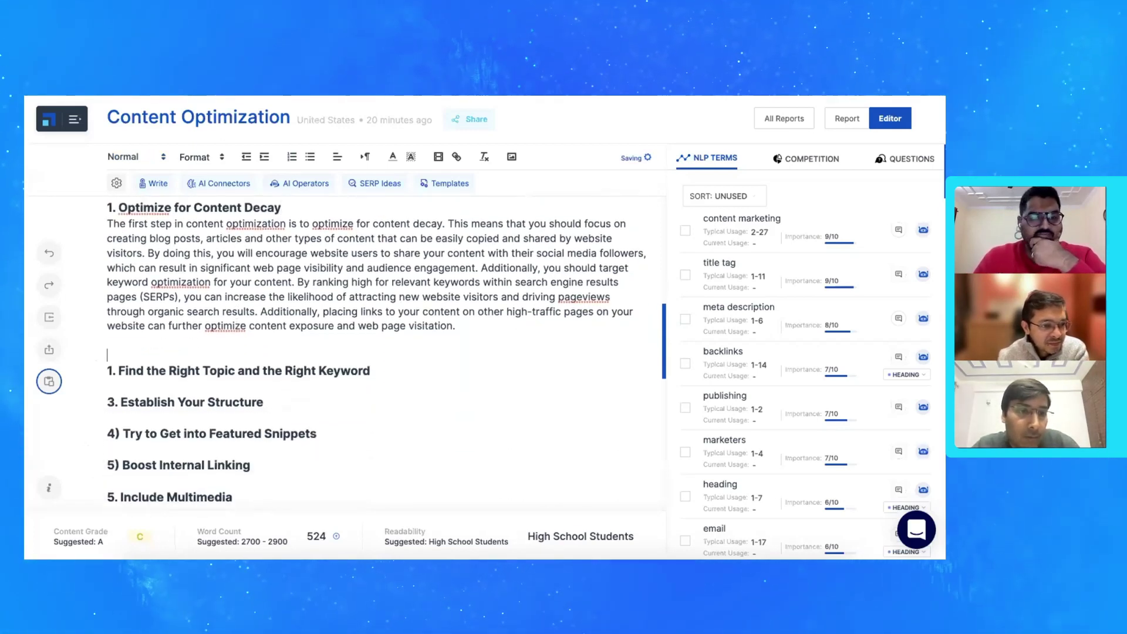
type("2. Include NLP Topics")
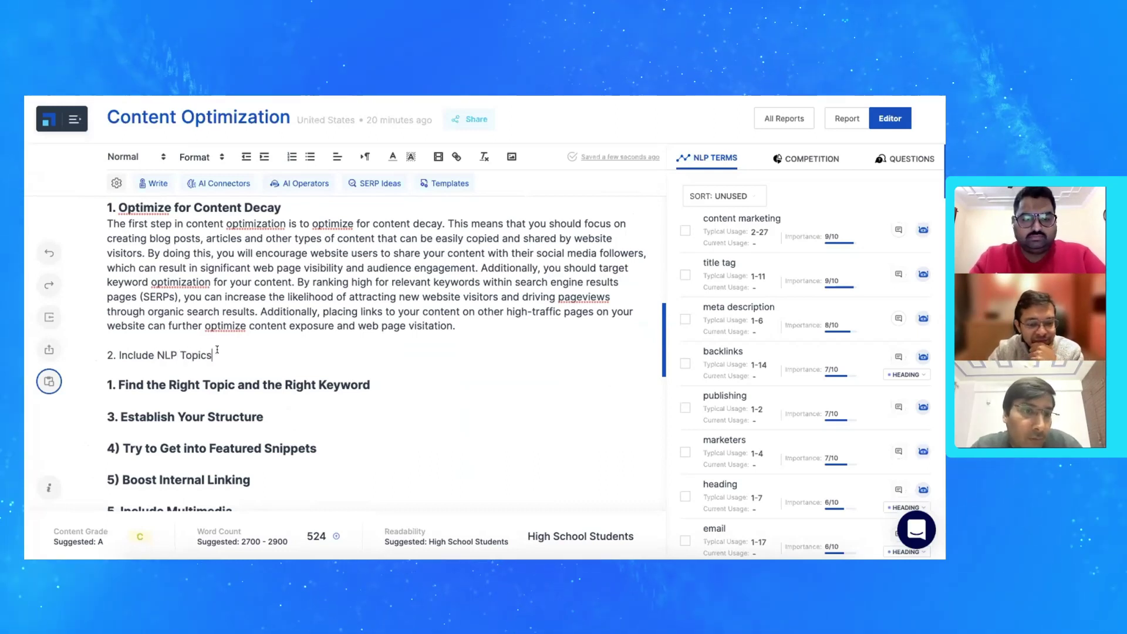
left_click_drag(217, 352, 107, 354)
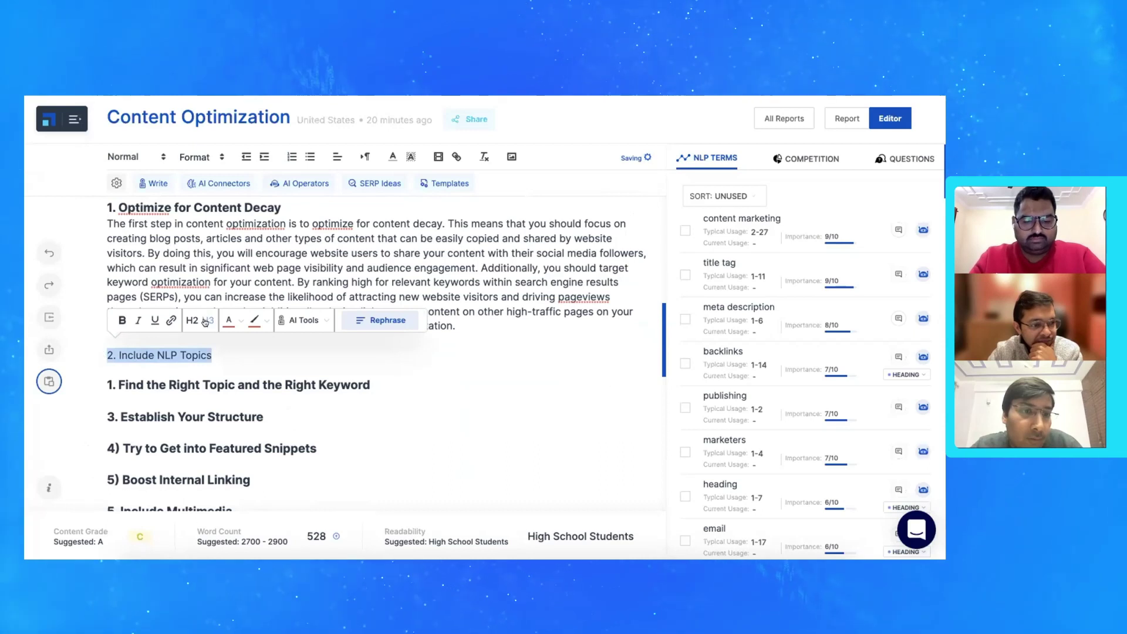
left_click(205, 321)
left_click(242, 355)
key("Return")
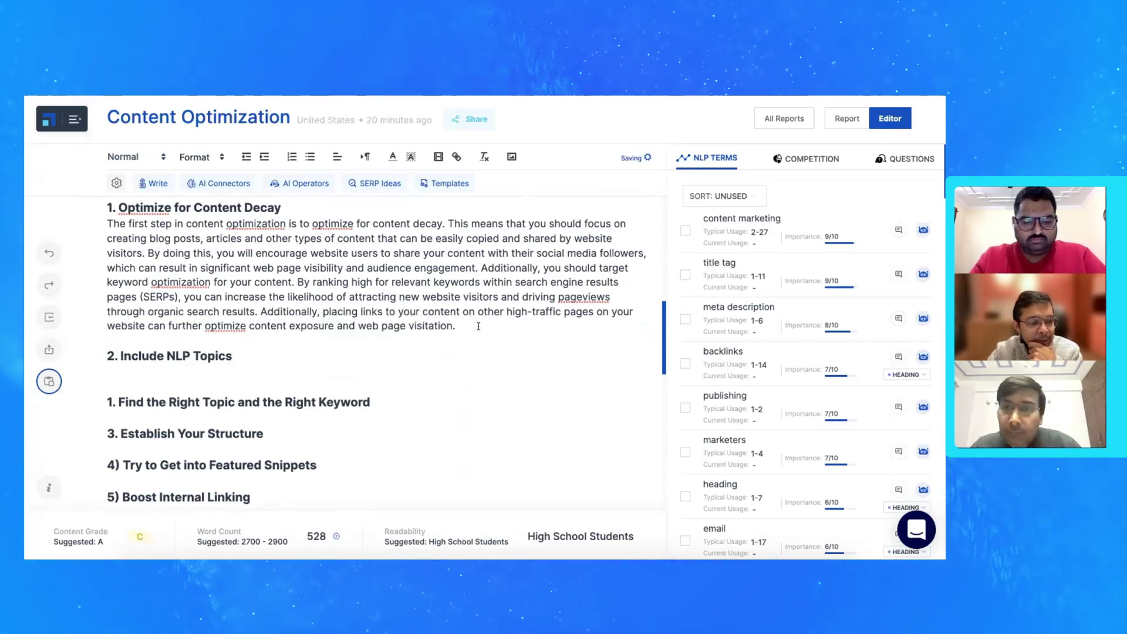
left_click(143, 184)
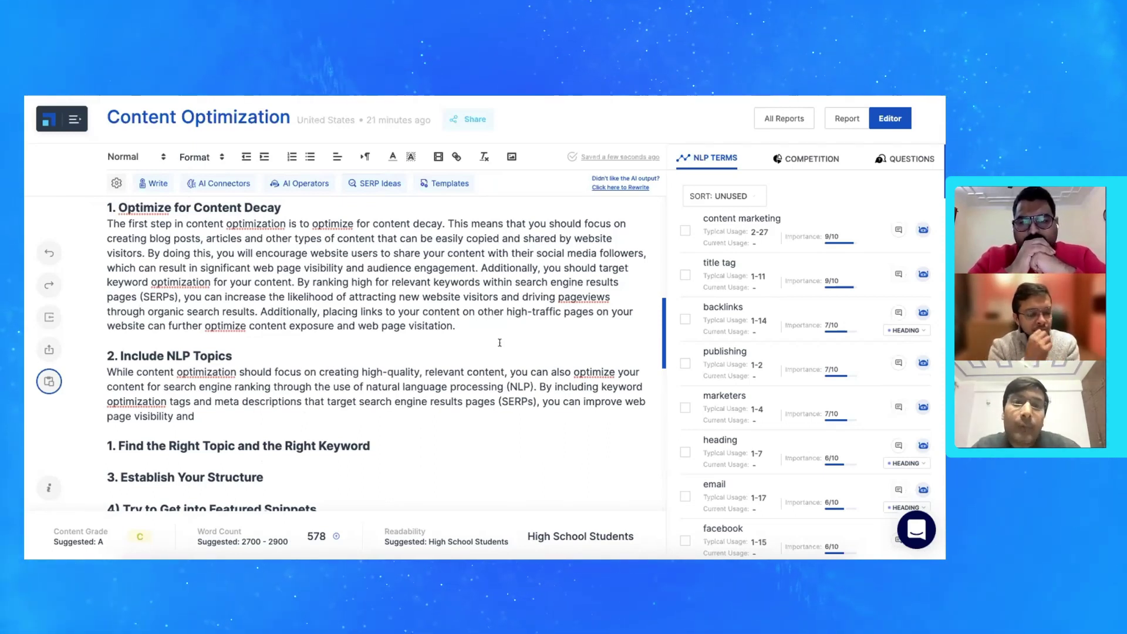
Find SERP ideas for the topic "Improvement in RoI with NLP"
left_click(376, 183)
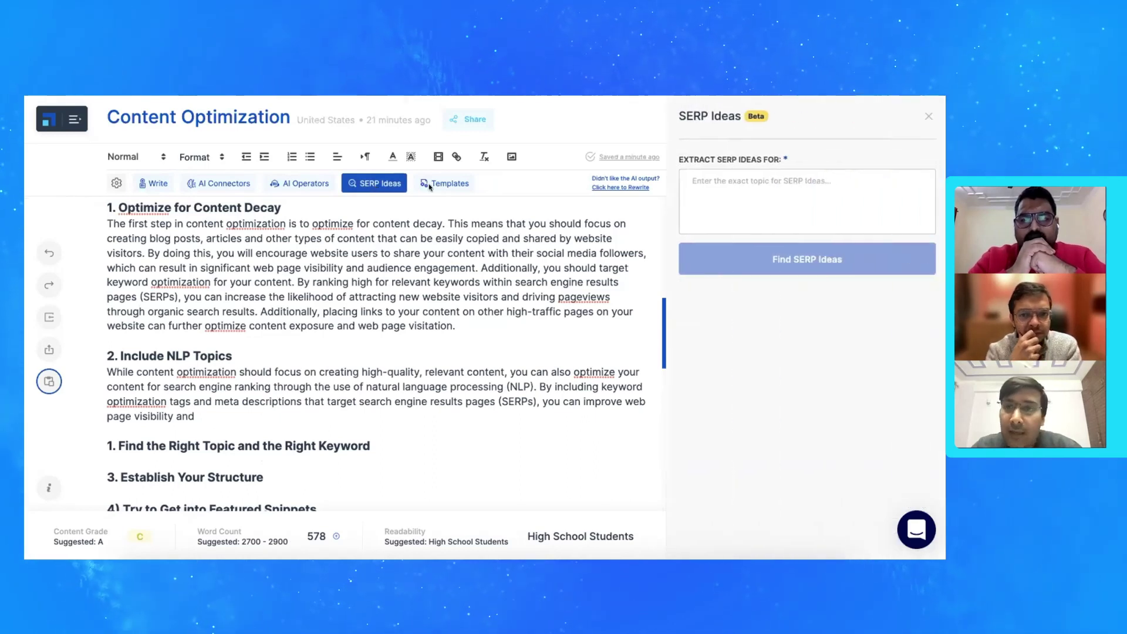
left_click(768, 188)
type("Improvement in RoI with NLP")
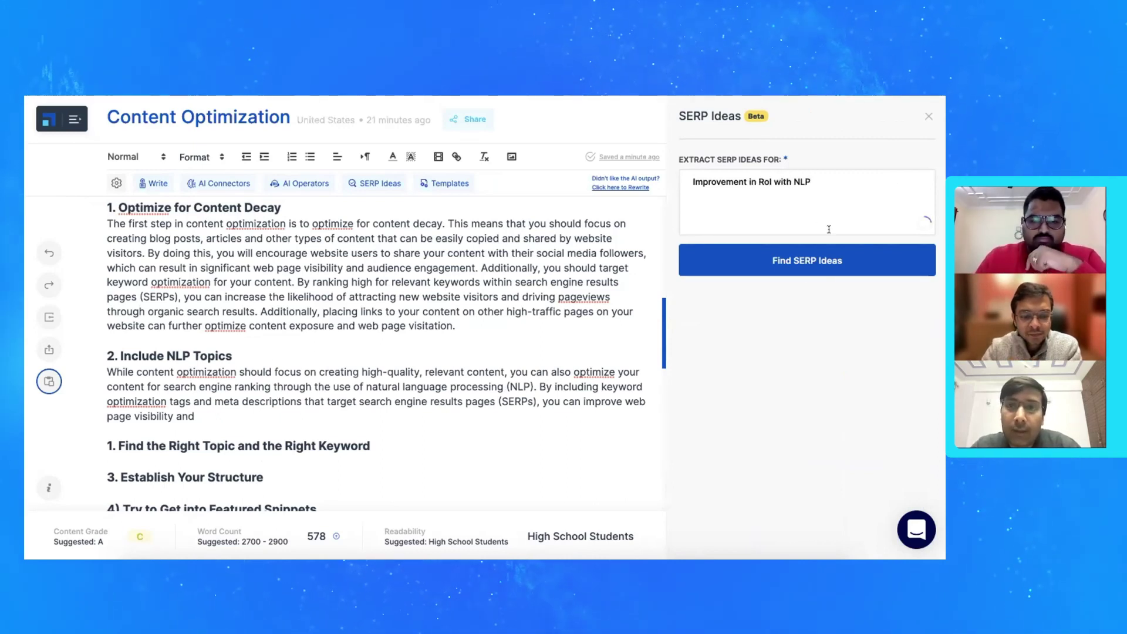
left_click(811, 264)
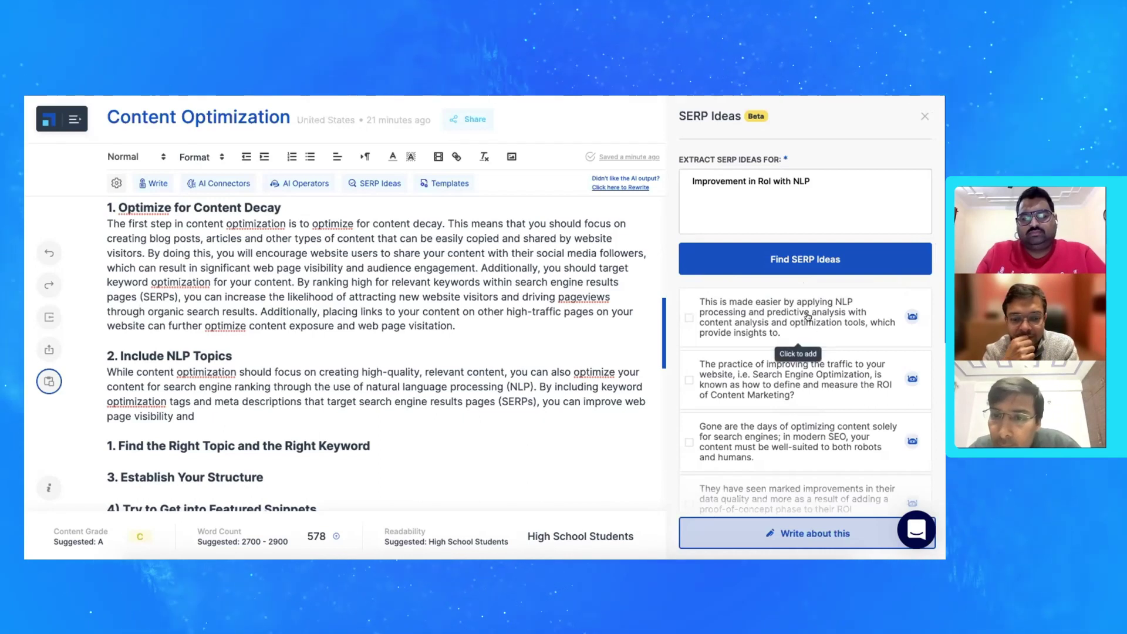
Select the SERP ideas about driving 2-3x ROI on content marketing efforts and improving organic content marketing with the latest features
scroll(816, 341, "down", 1)
scroll(809, 316, "down", 5)
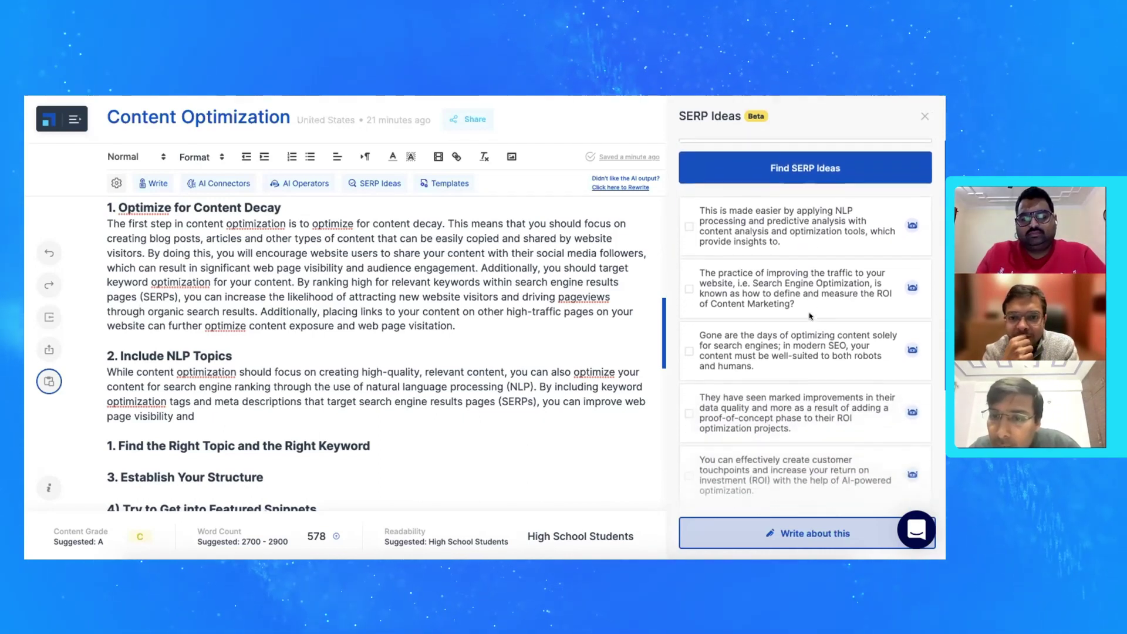
scroll(809, 316, "down", 2)
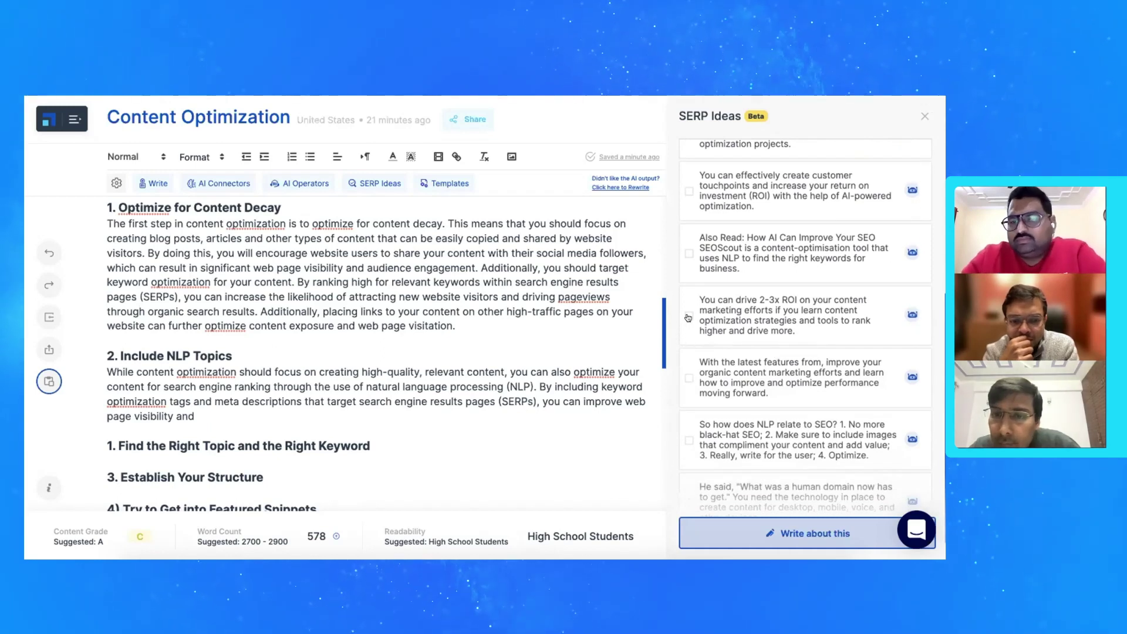
left_click(689, 317)
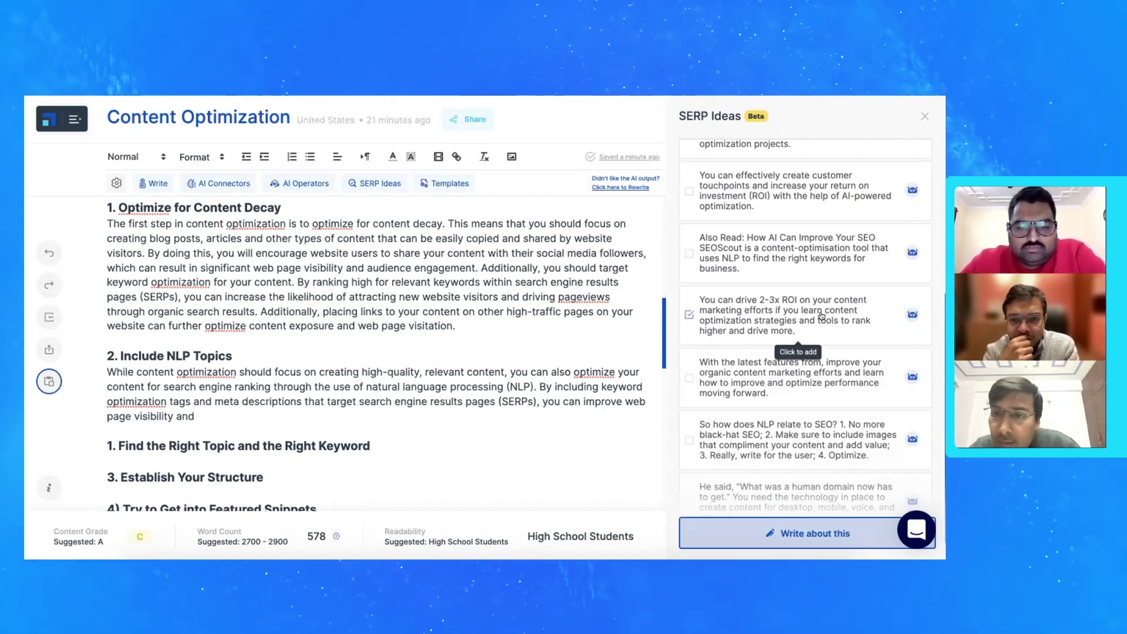
scroll(807, 297, "down", 1)
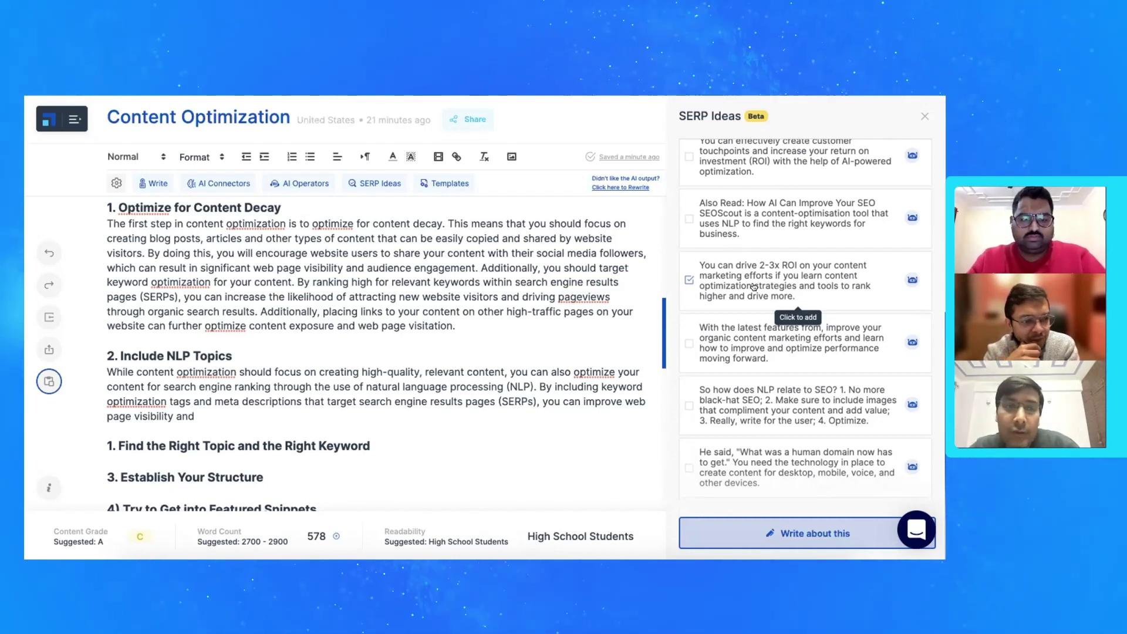
scroll(752, 288, "up", 10)
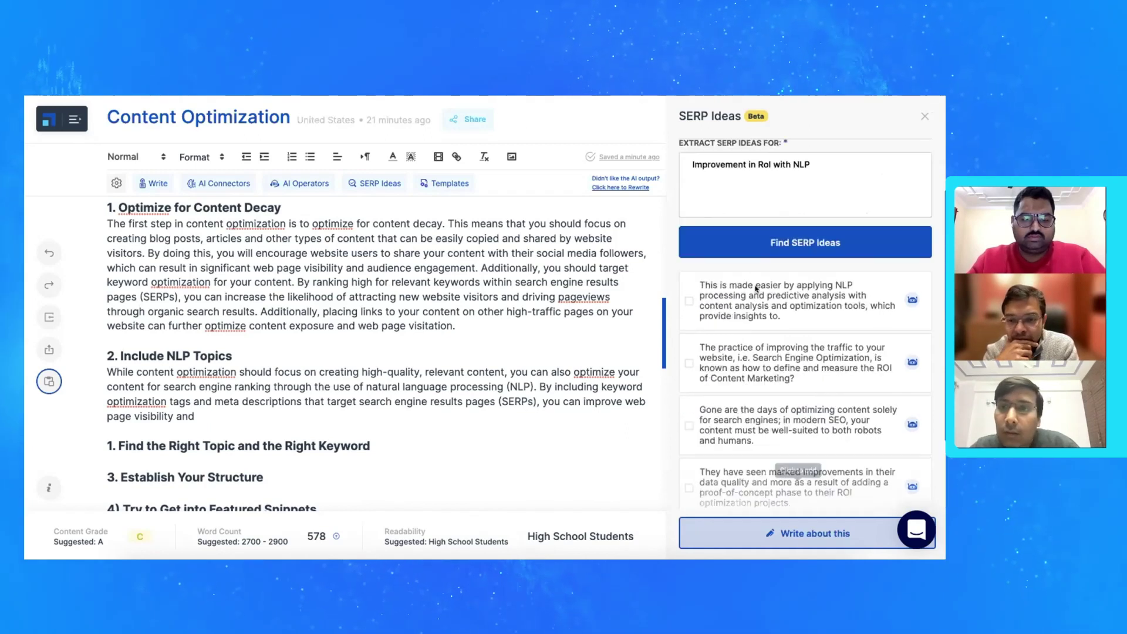
scroll(741, 395, "down", 5)
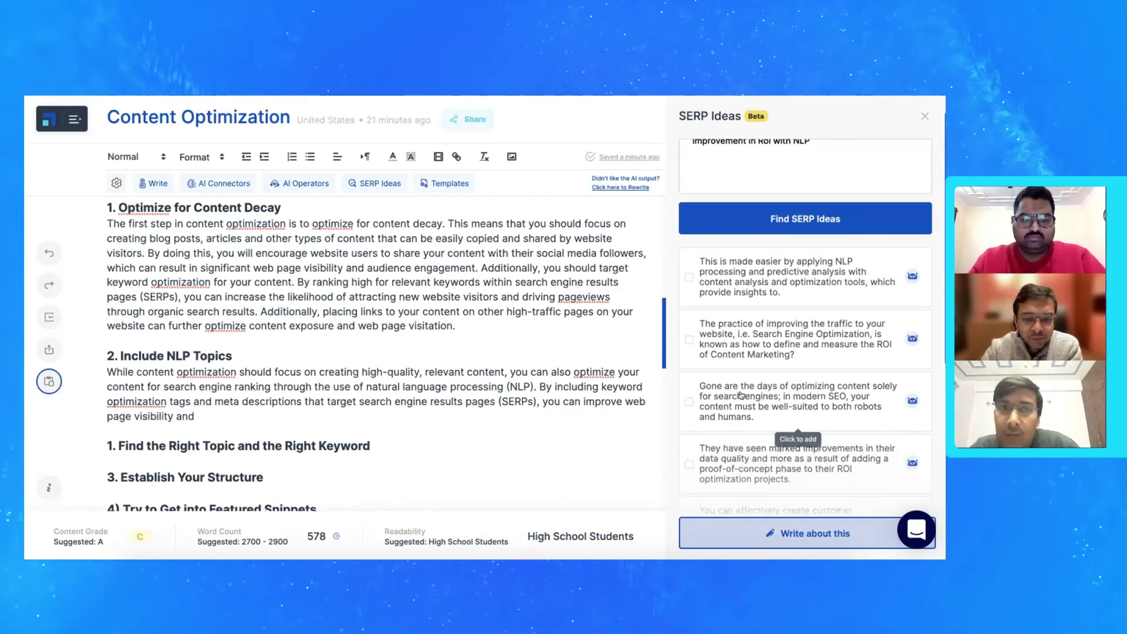
scroll(741, 395, "down", 2)
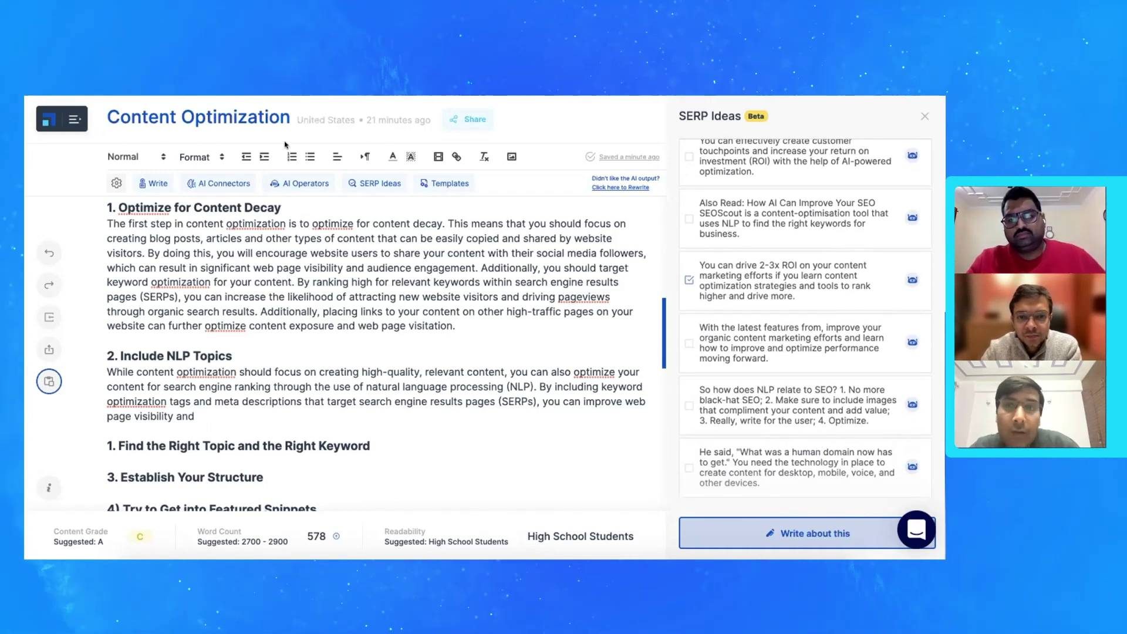
left_click(689, 342)
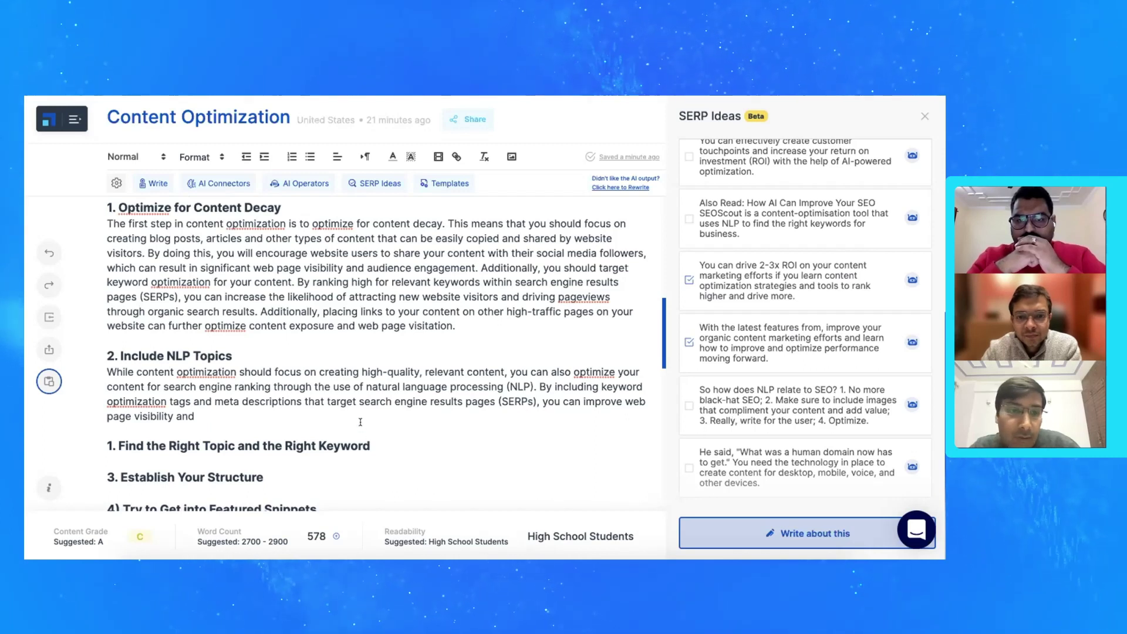
Delete the unfinished "By including keyword optimization tags" sentence under "2. Include NLP Topics" and have the AI write about the selected SERP ideas
left_click_drag(539, 386, 539, 407)
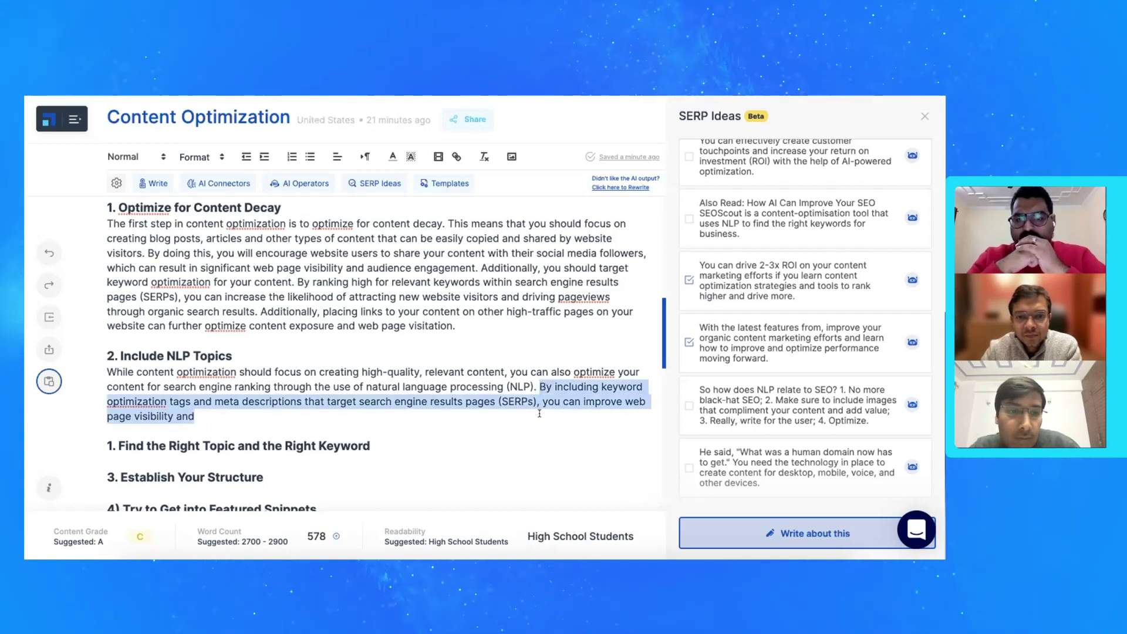
key("BackSpace")
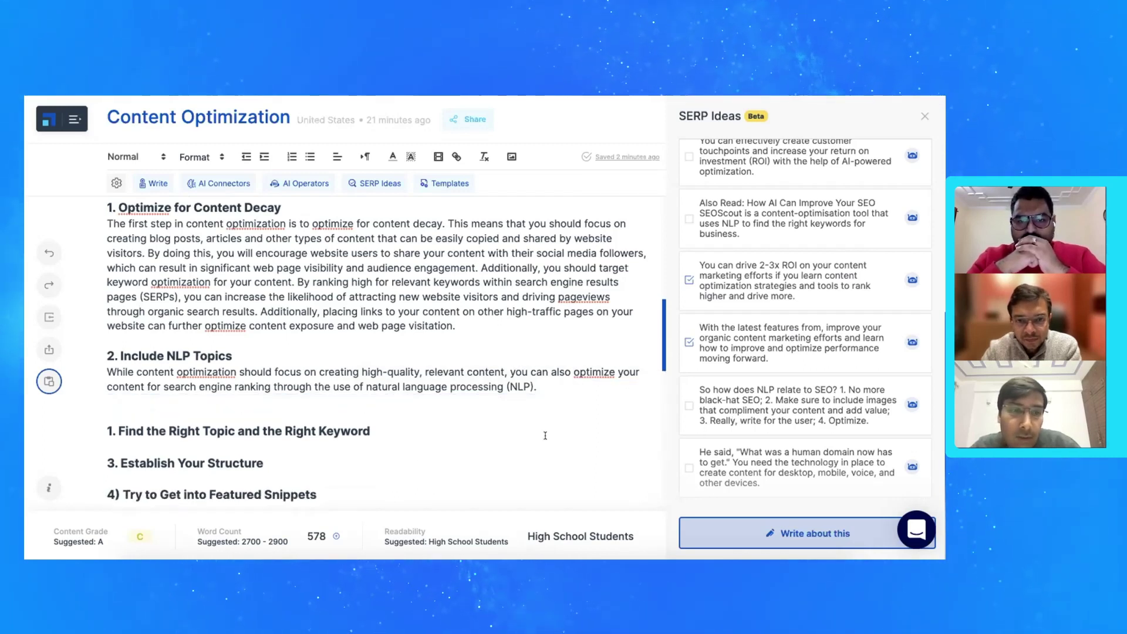
left_click(780, 533)
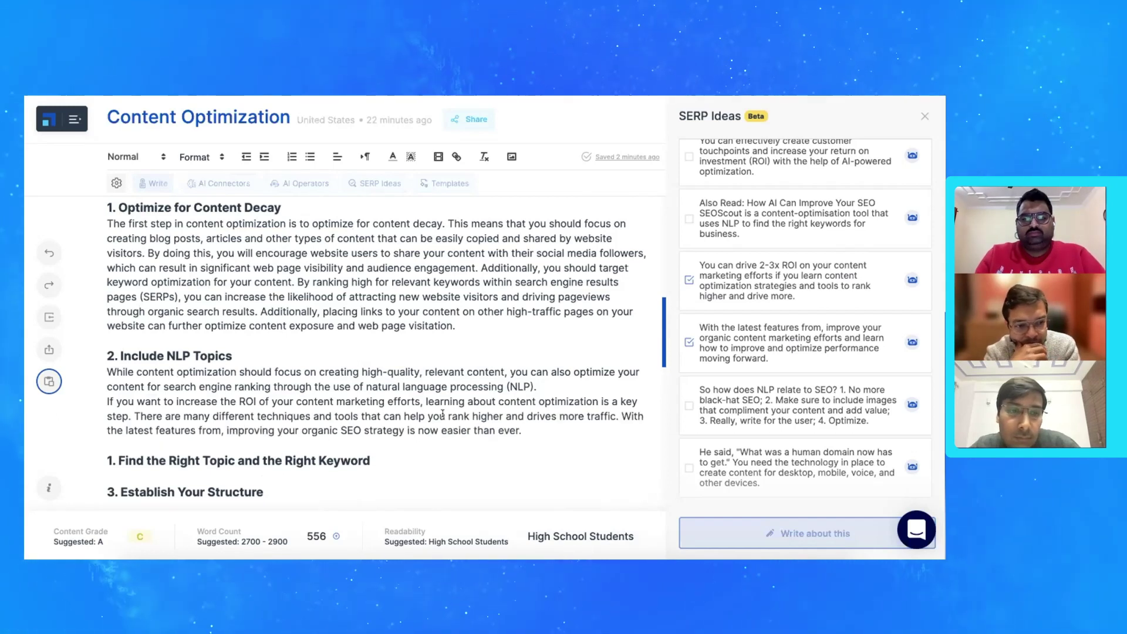
Generate another paragraph from the selected SERP ideas on a new line below the first, and delete that second paragraph
left_click(524, 430)
key("Return")
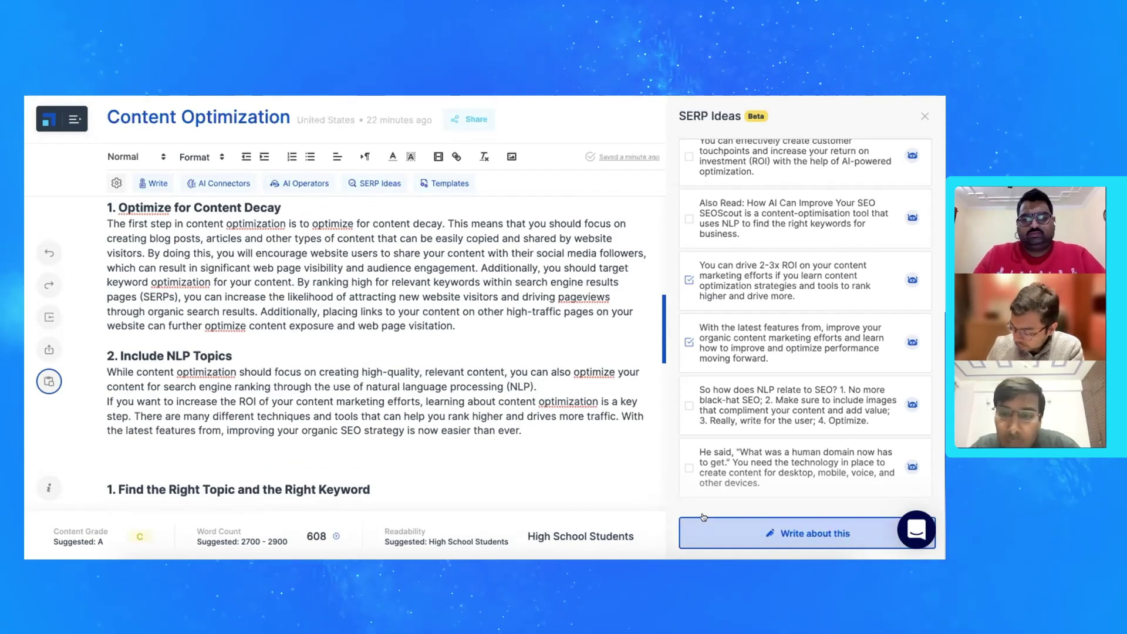
left_click(704, 526)
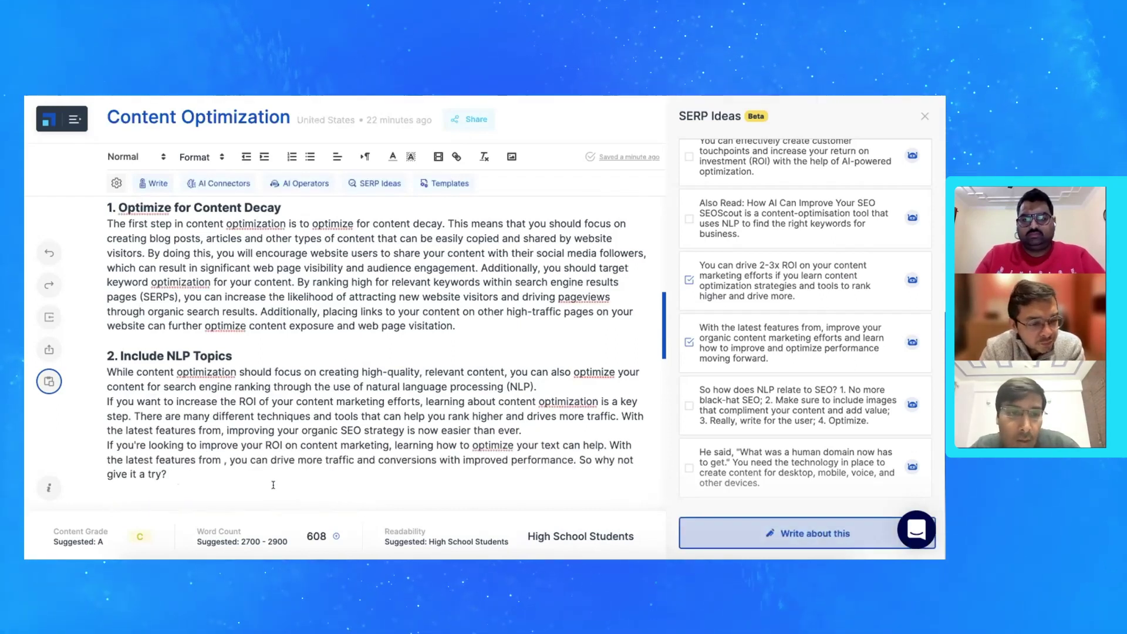
left_click(180, 469)
left_click_drag(180, 469, 92, 439)
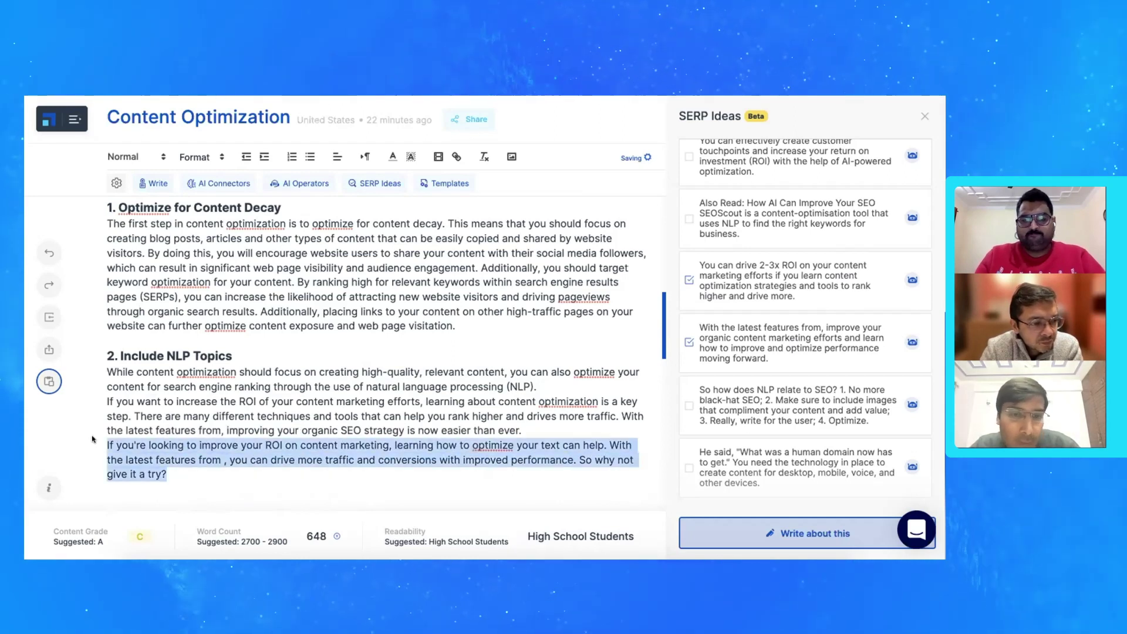
key("BackSpace")
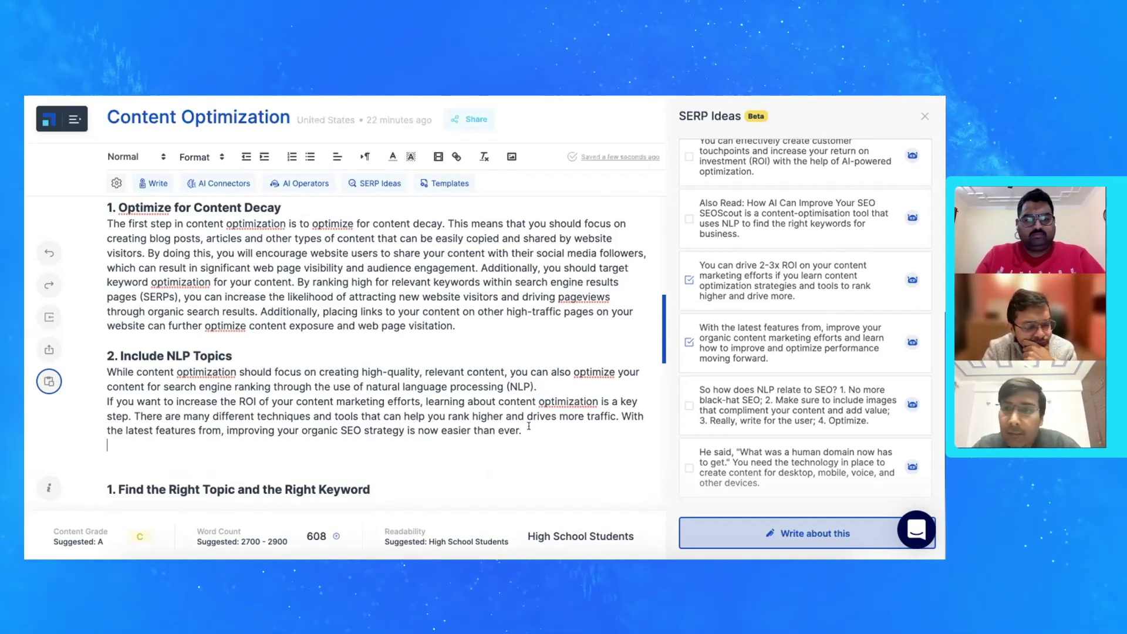
Insert the SERP idea "You can drive 2-3x ROI on your content marketing efforts" into the NLP section and replace it with its rephrased version
left_click(746, 277)
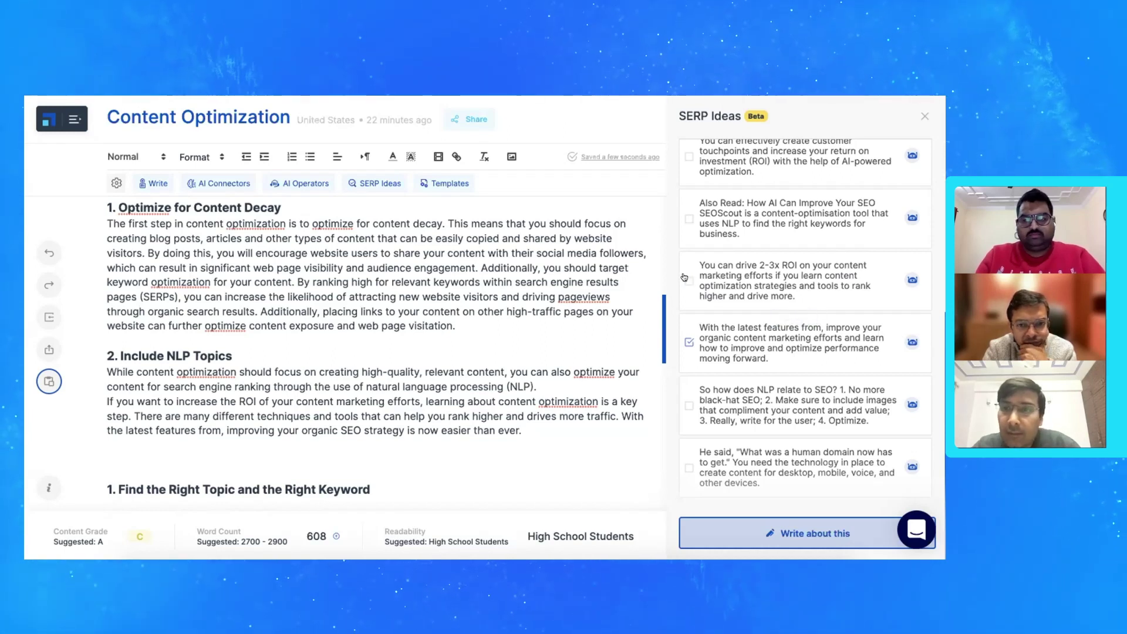
left_click(821, 277)
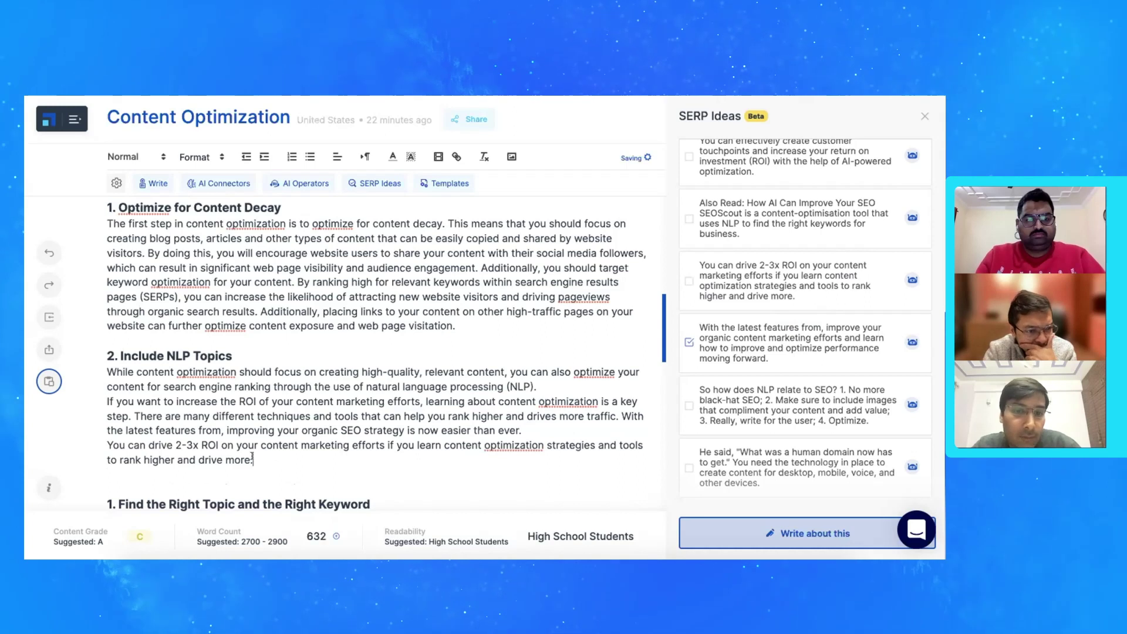
left_click_drag(254, 460, 109, 444)
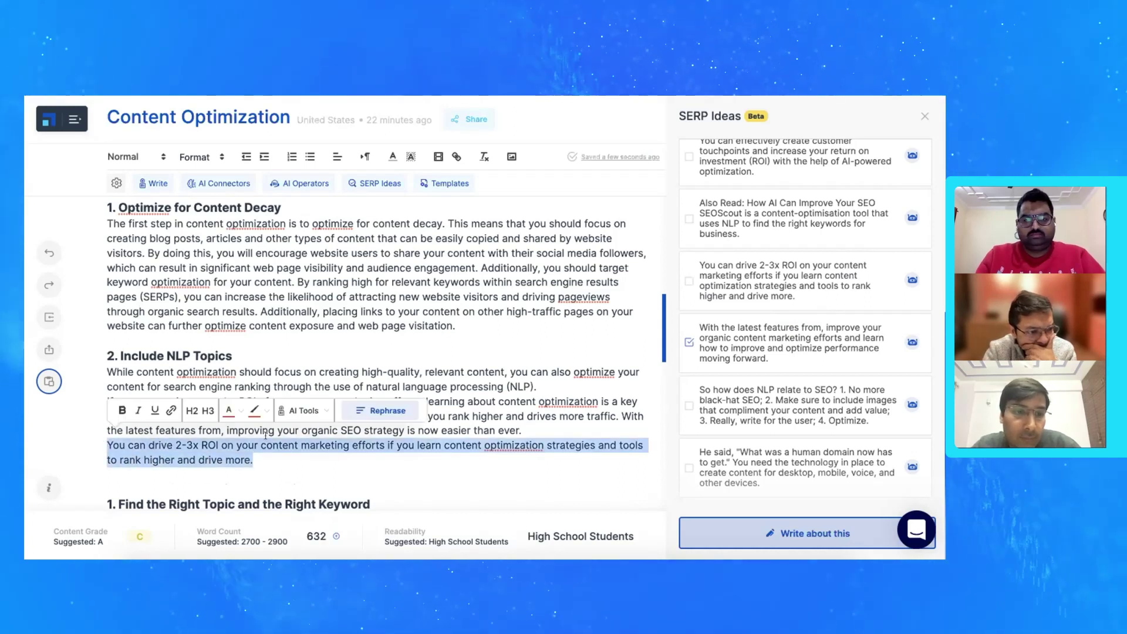
left_click(365, 408)
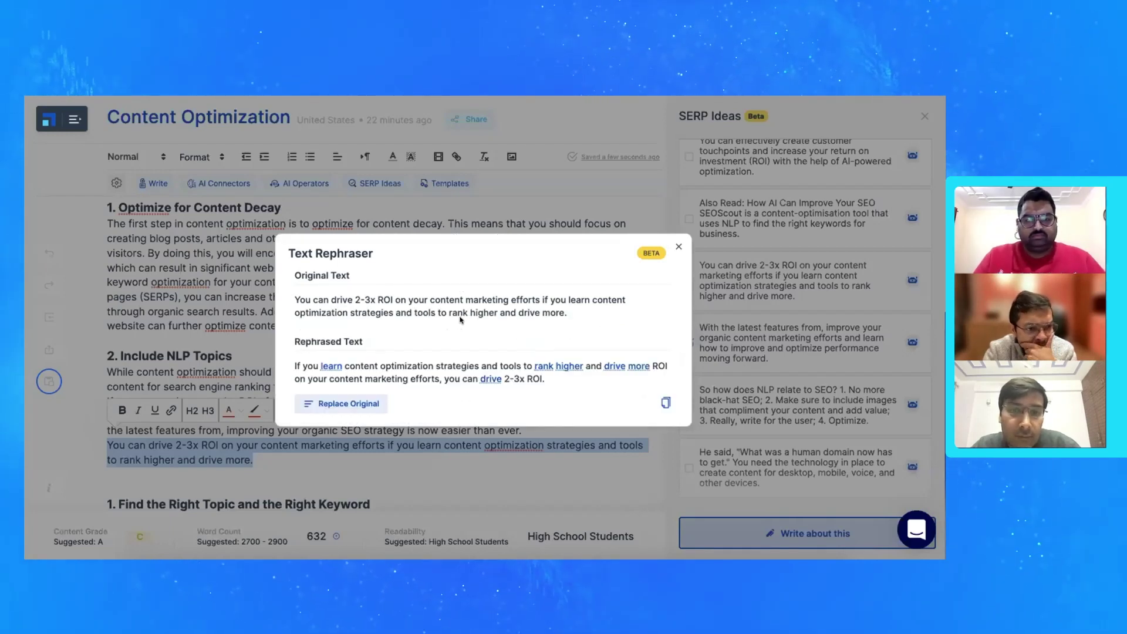
left_click(355, 403)
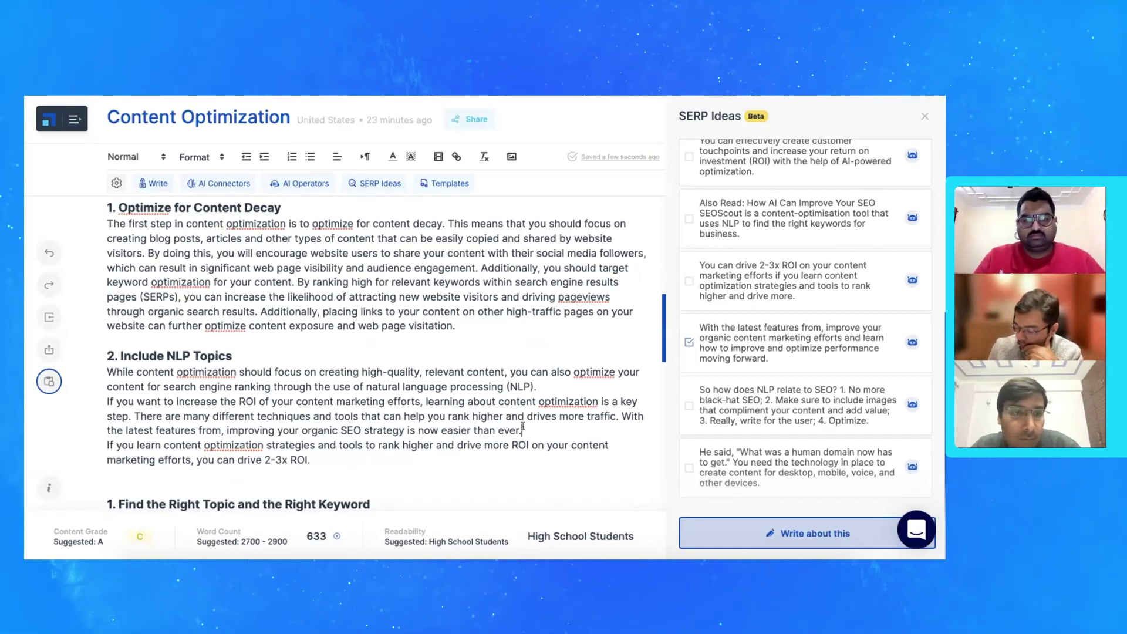
Delete the AI paragraph starting "If you want to increase the ROI" from the NLP section
left_click_drag(521, 432, 537, 387)
key("BackSpace")
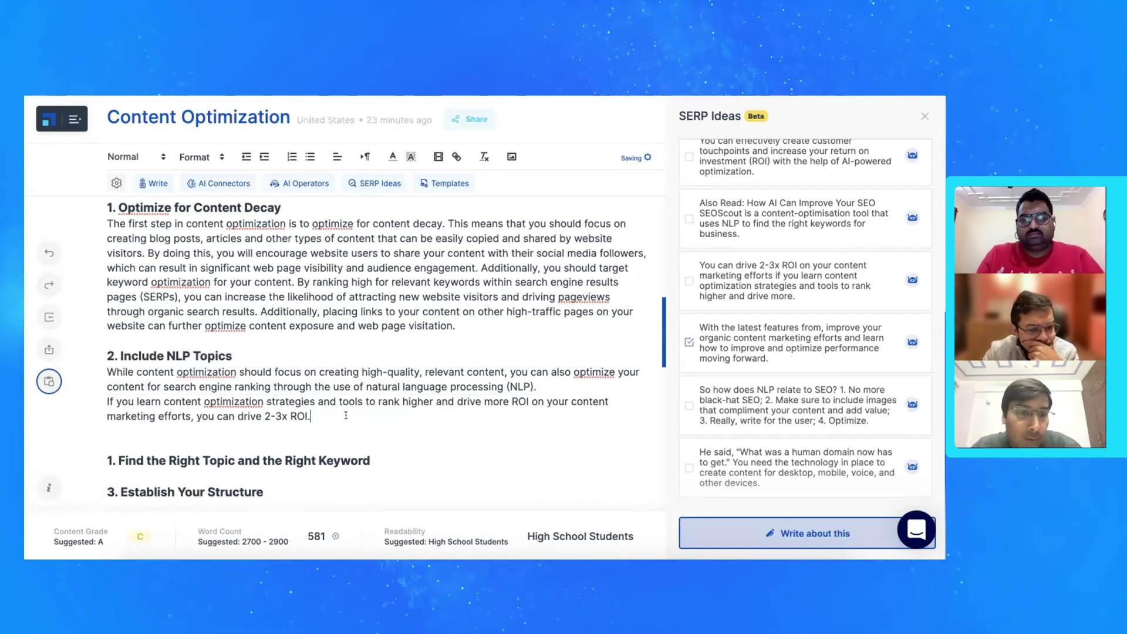
Review the content grade, word count and readability, and examine the remaining headings and the Questions section of the draft
scroll(314, 345, "down", 1)
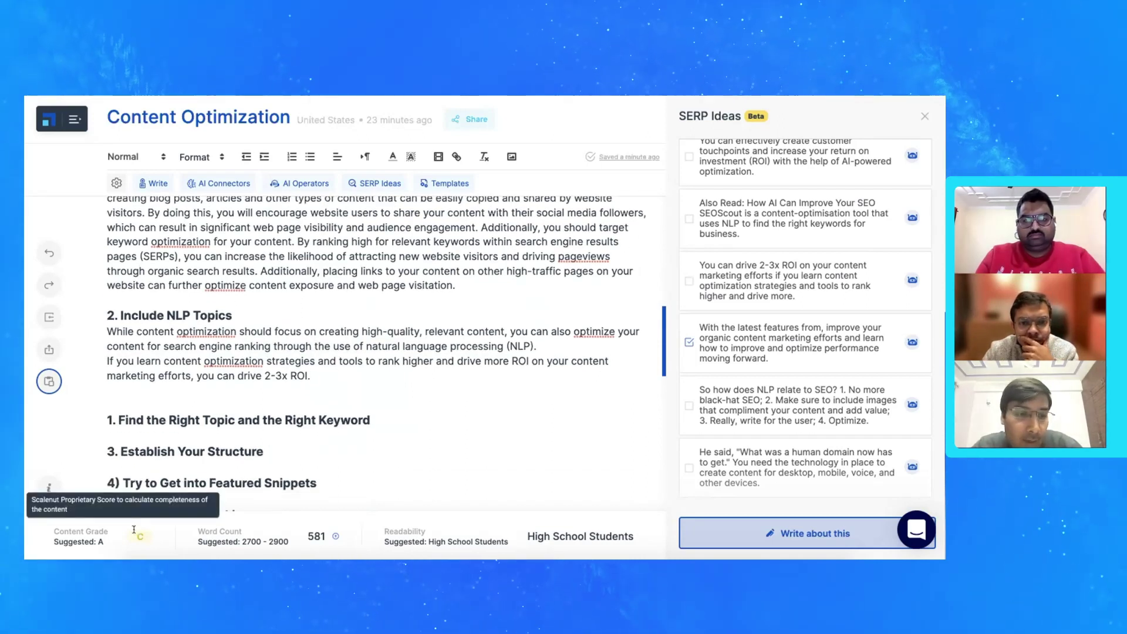
double_click(325, 535)
left_click(325, 535)
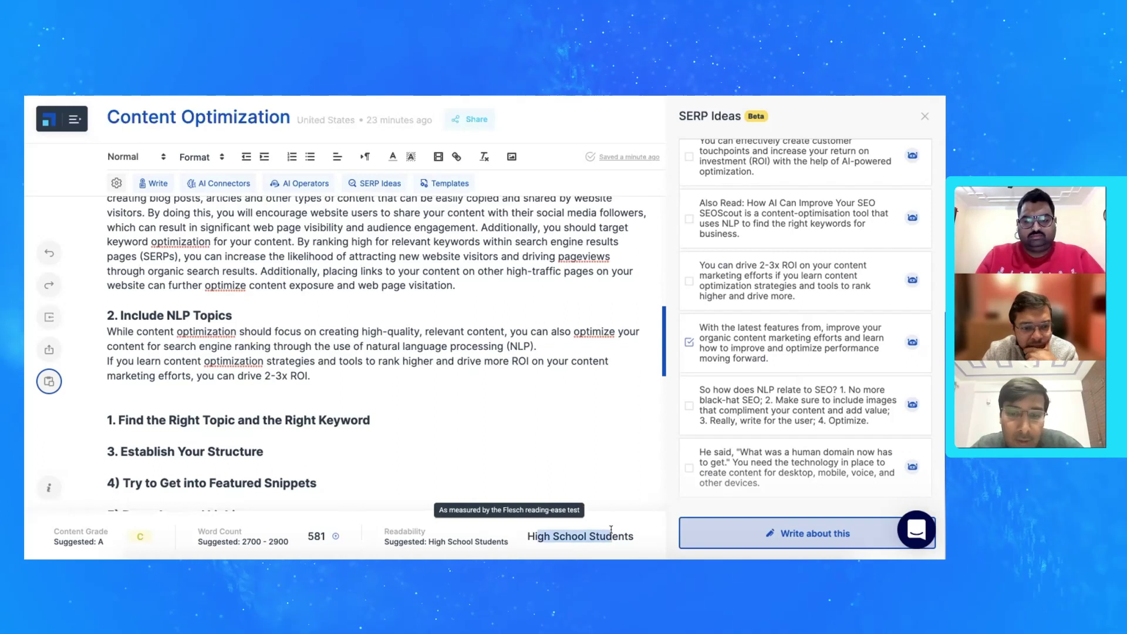
scroll(446, 403, "down", 1)
scroll(446, 403, "down", 6)
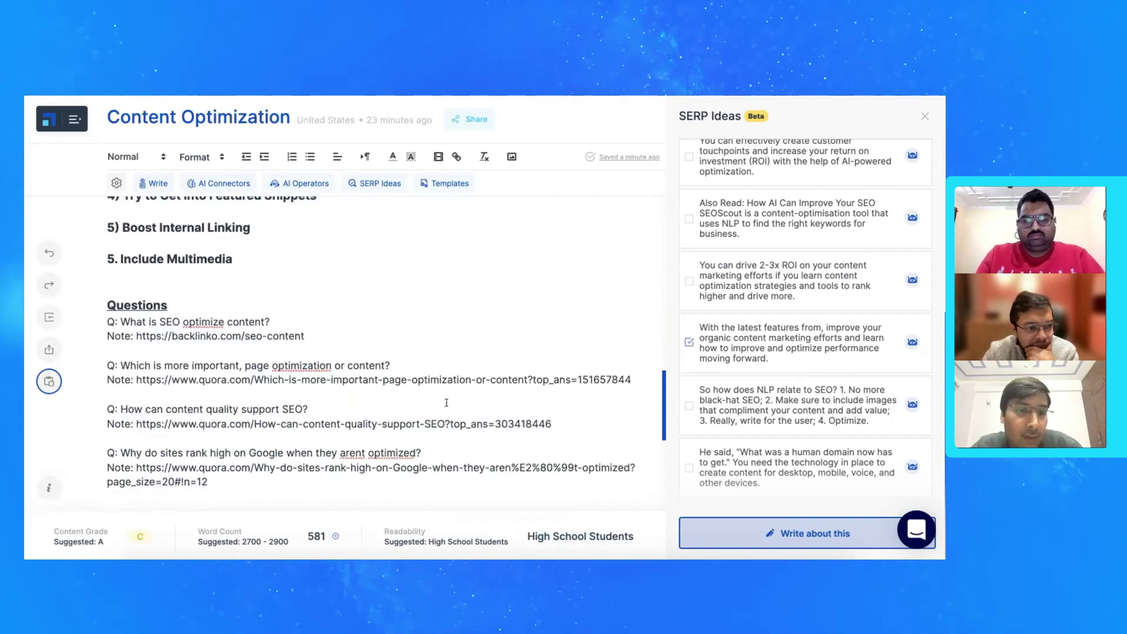
scroll(446, 403, "up", 4)
scroll(446, 403, "up", 3)
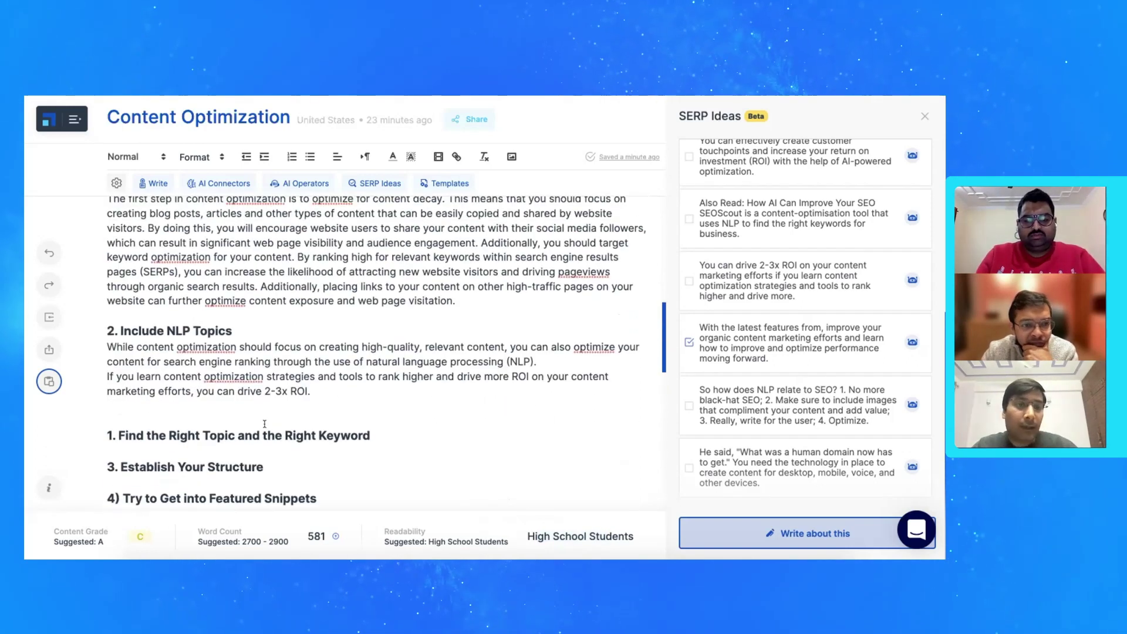
scroll(262, 406, "down", 5)
scroll(235, 410, "up", 6)
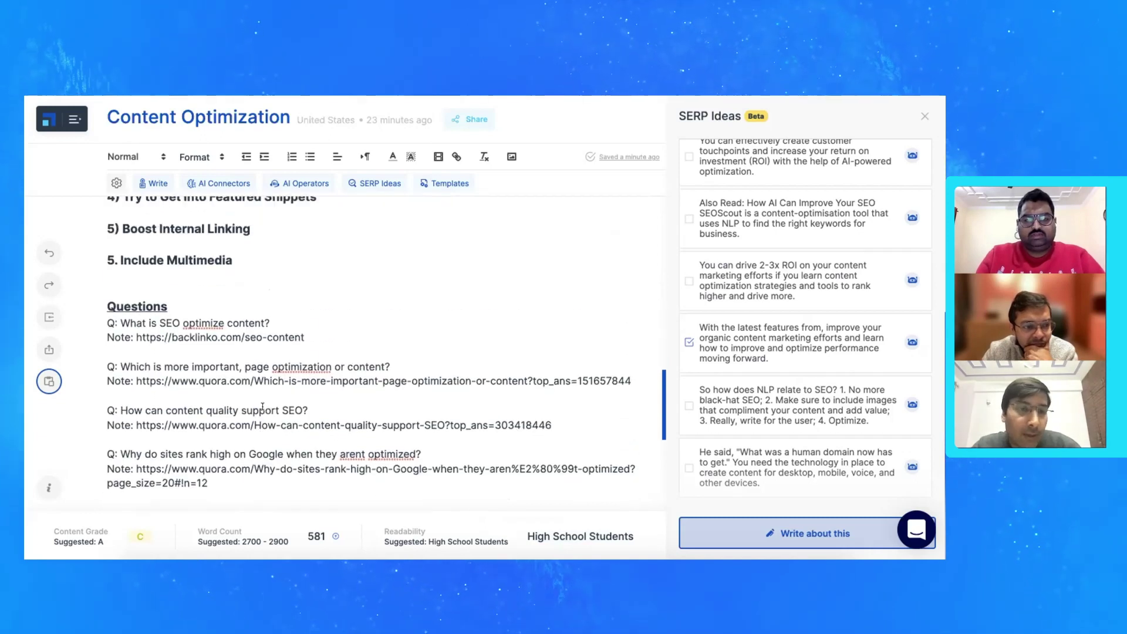
Add a "FAQs" line with blank space around it below the "2. Include NLP Topics" section
key("Return")
key("Return")
key("Return")
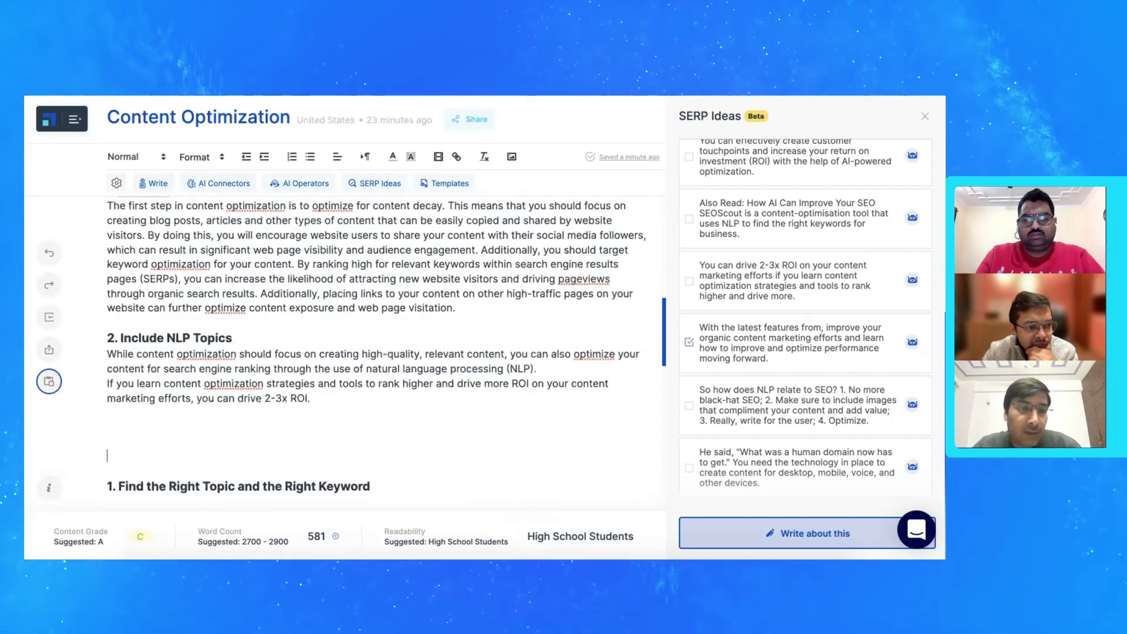
type("FAQs")
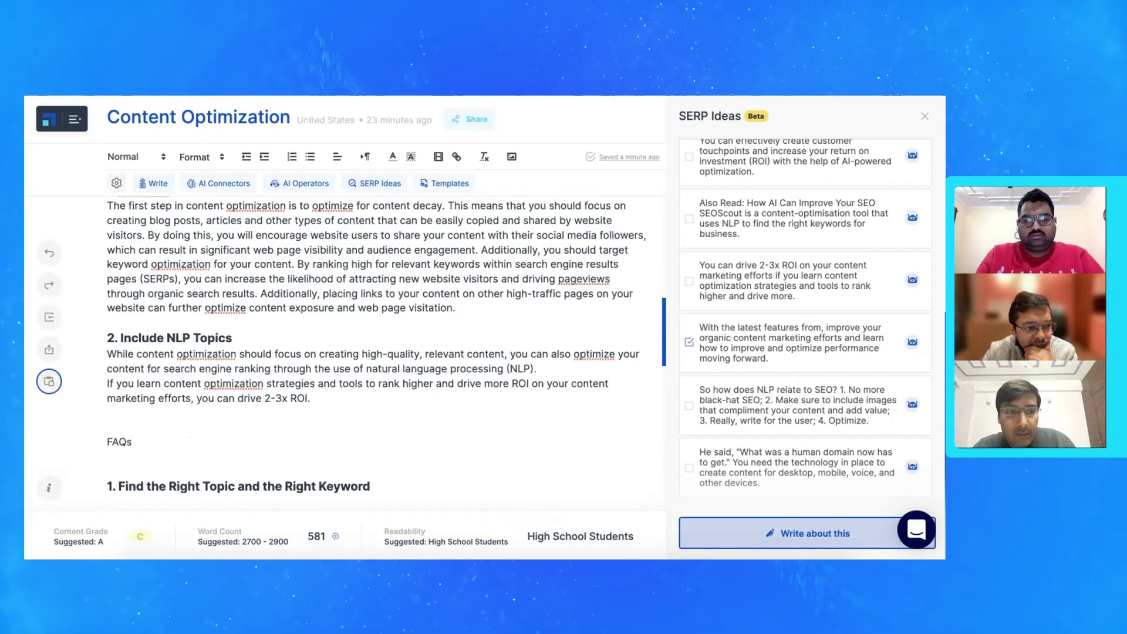
key("Return")
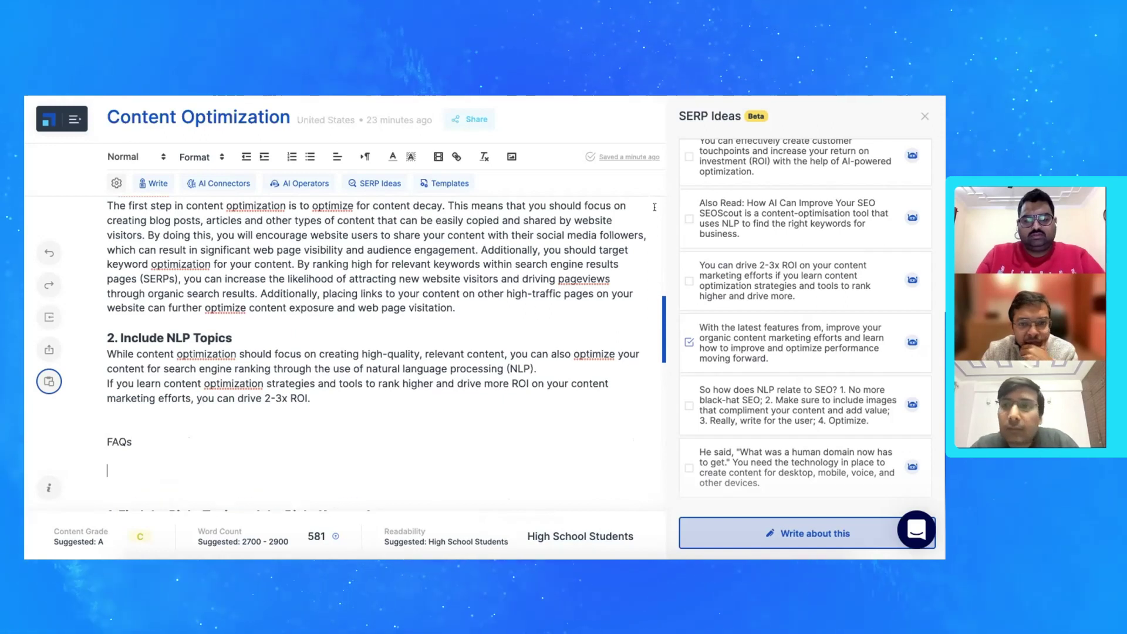
Close the SERP ideas and continue the NLP section after "you can drive 2-3x ROI." with the "In addition" AI connector
left_click(924, 116)
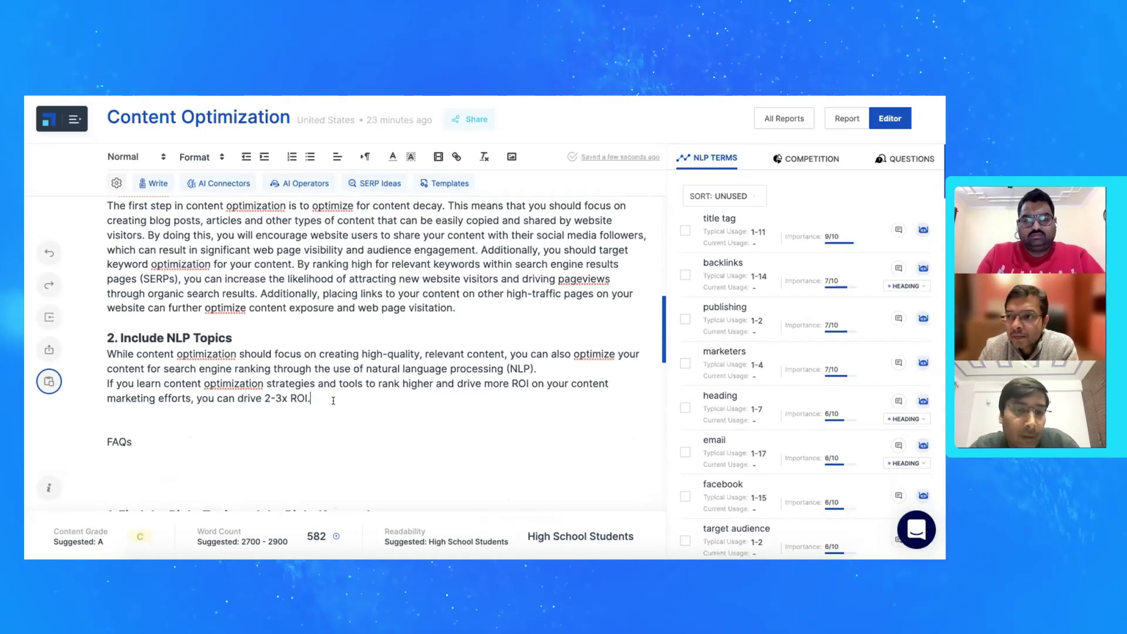
left_click(217, 184)
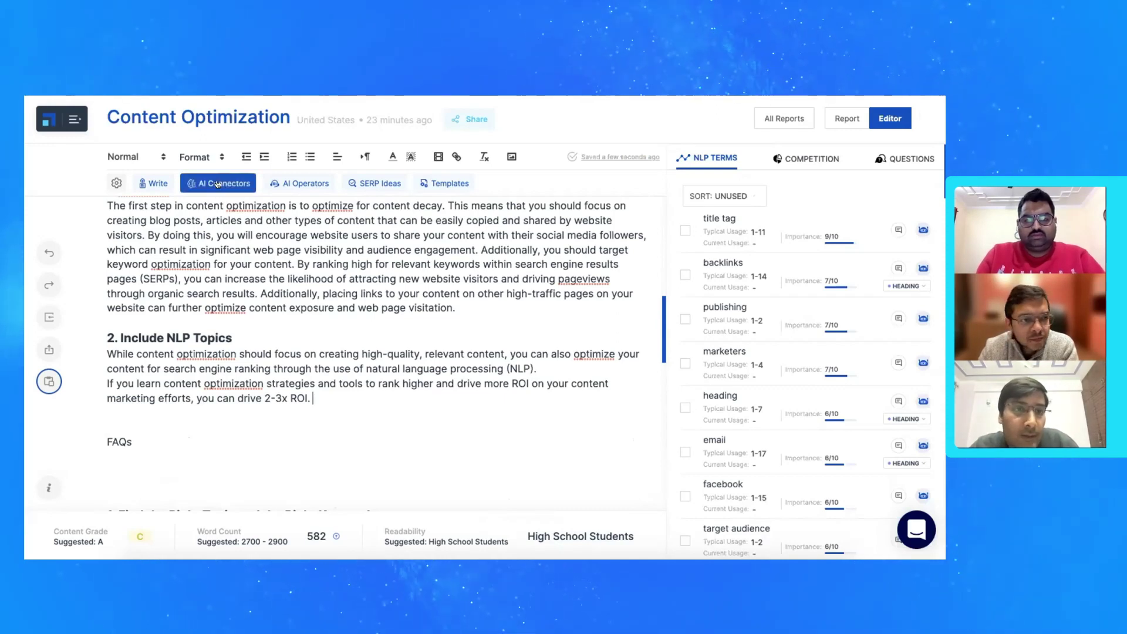
mouse_move(218, 201)
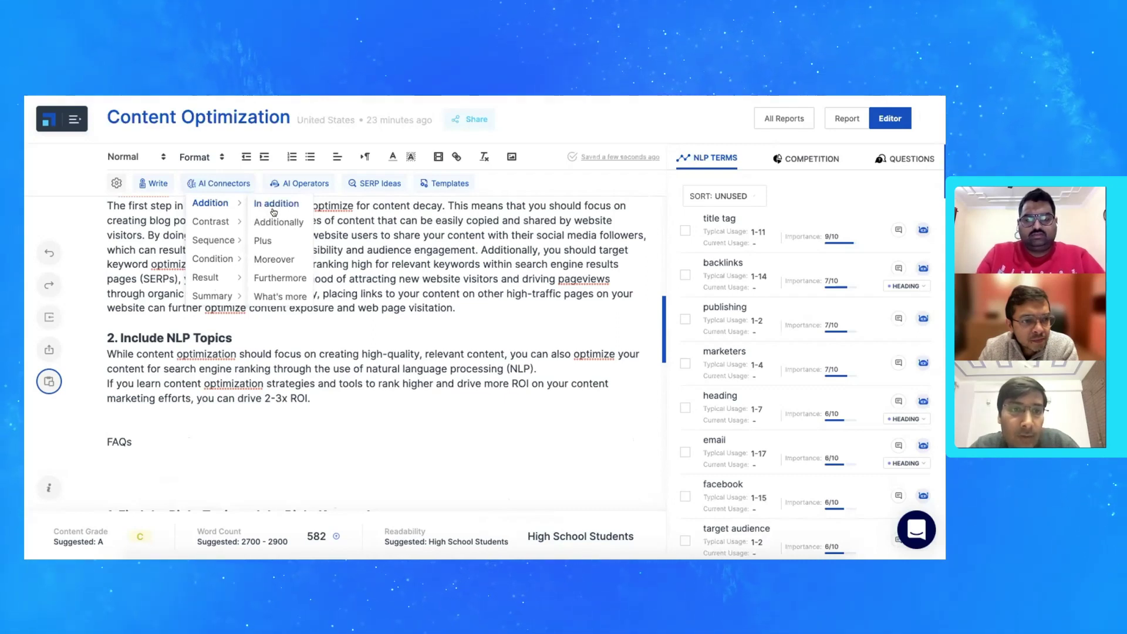
mouse_move(228, 221)
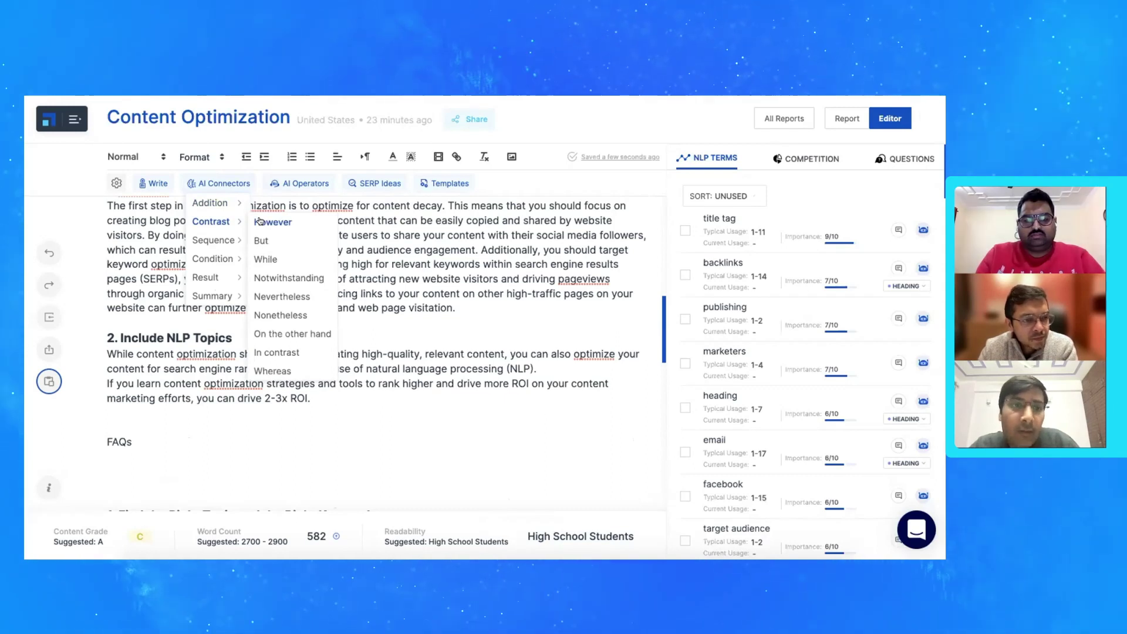
mouse_move(225, 241)
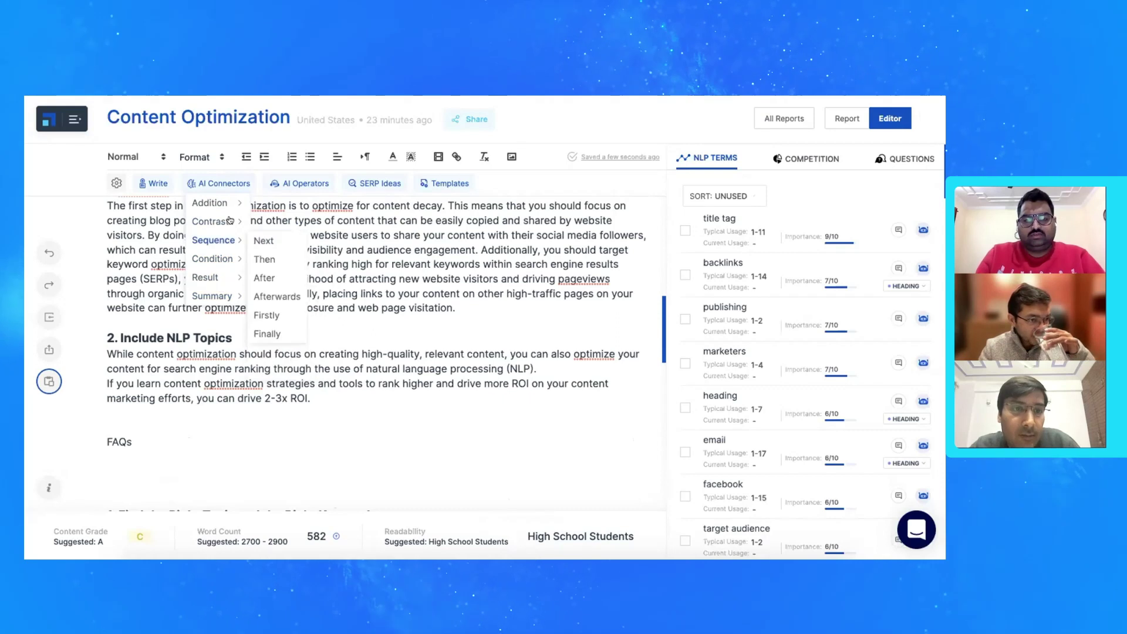
left_click(259, 203)
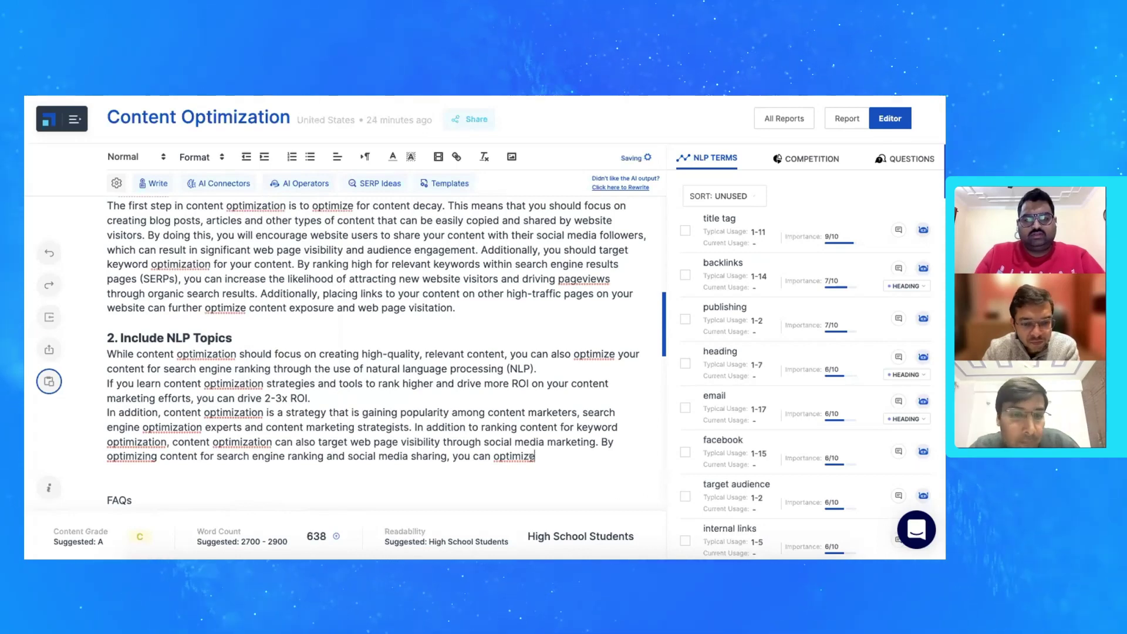
Delete the unfinished sentence starting "By optimizing content for search engine ranking" from the end of the NLP section
left_click_drag(535, 456, 600, 442)
key("BackSpace")
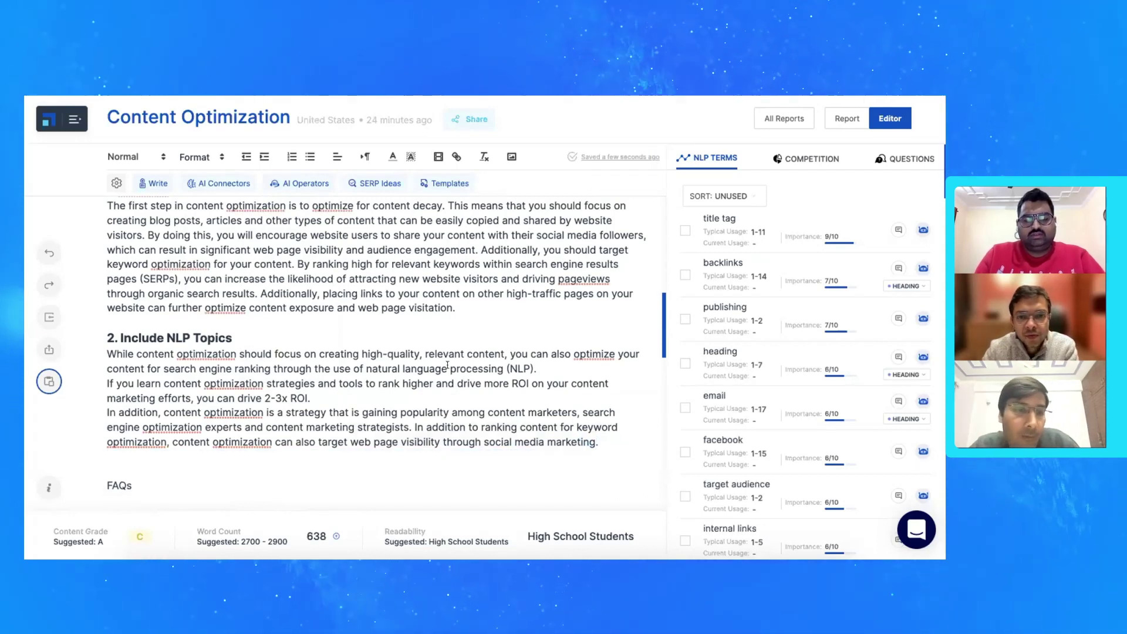
left_click(308, 182)
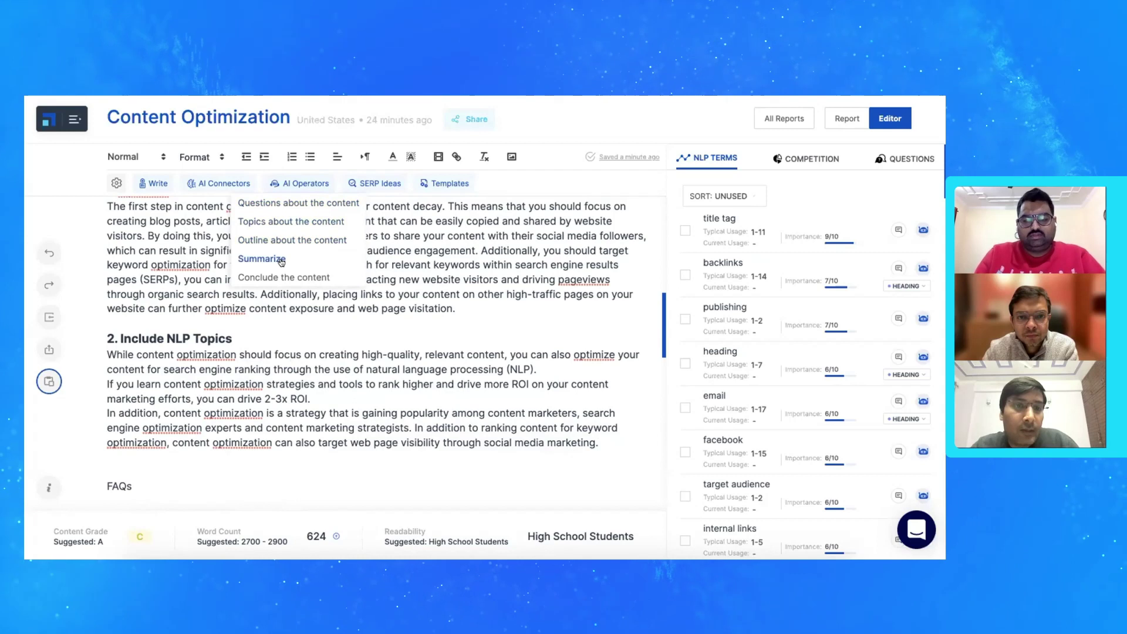
left_click(305, 369)
Generate an AI answer to the Quora question "Which is more important, page optimization or content?" under the FAQs line
scroll(305, 383, "down", 2)
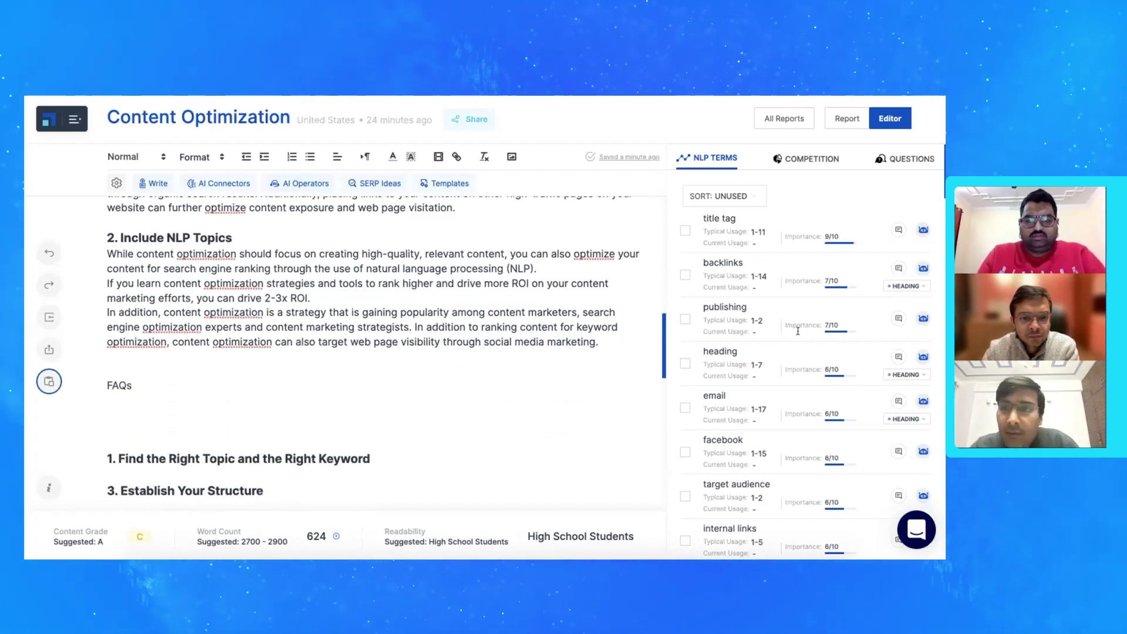
left_click(910, 160)
scroll(853, 308, "down", 10)
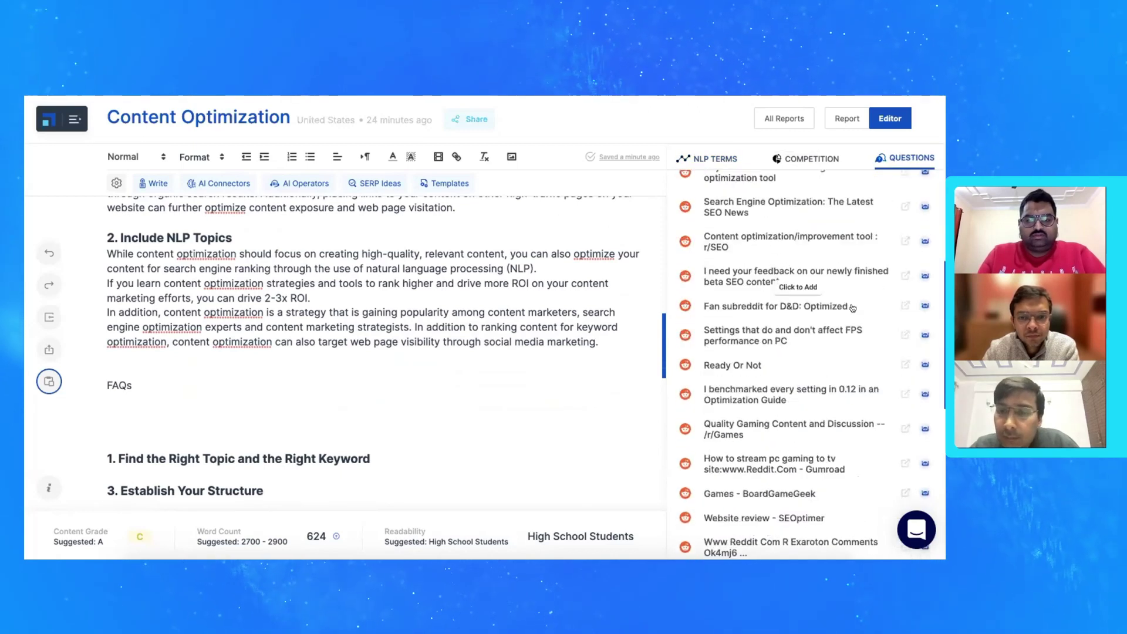
scroll(852, 308, "down", 3)
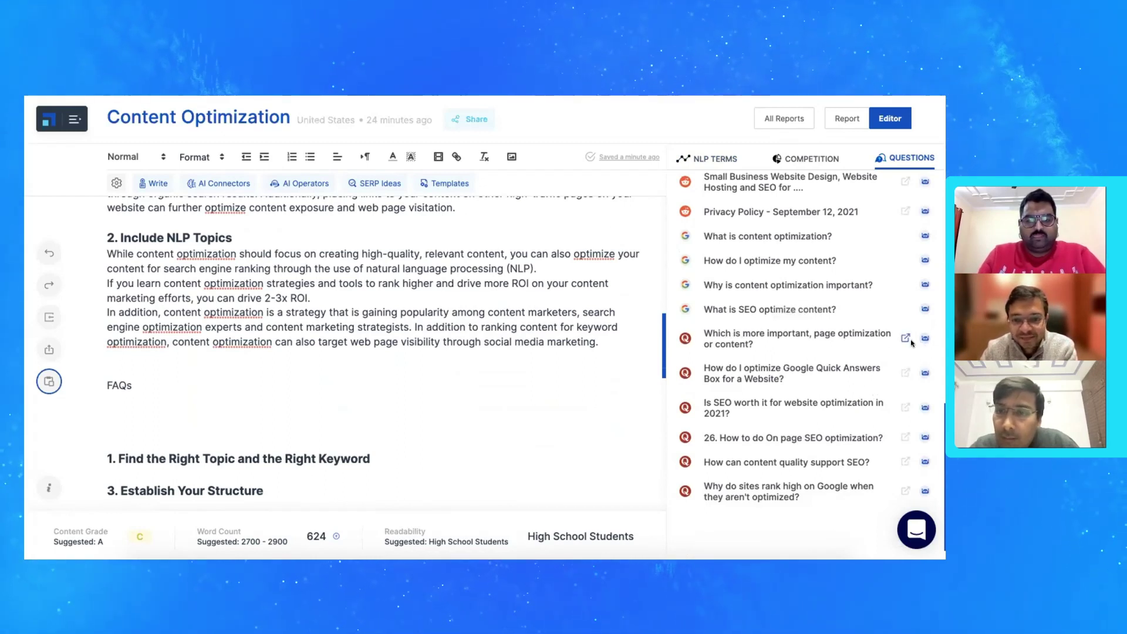
left_click(926, 338)
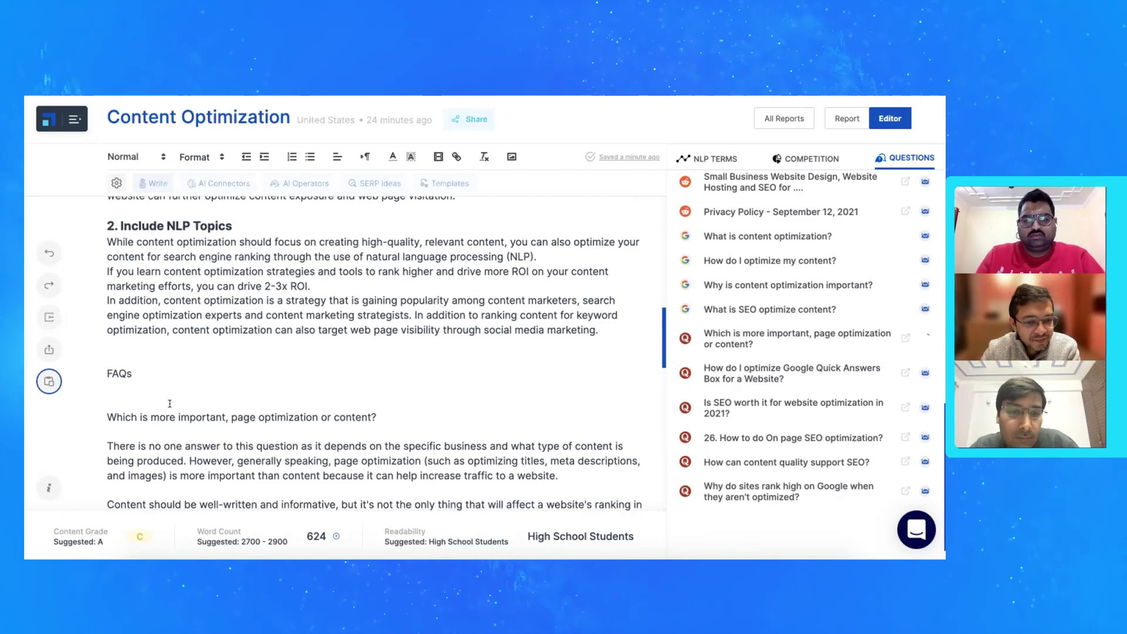
Remove the blank line between the answer's paragraphs, make its question a Heading 3, and add a blank line below the answer
left_click(264, 392)
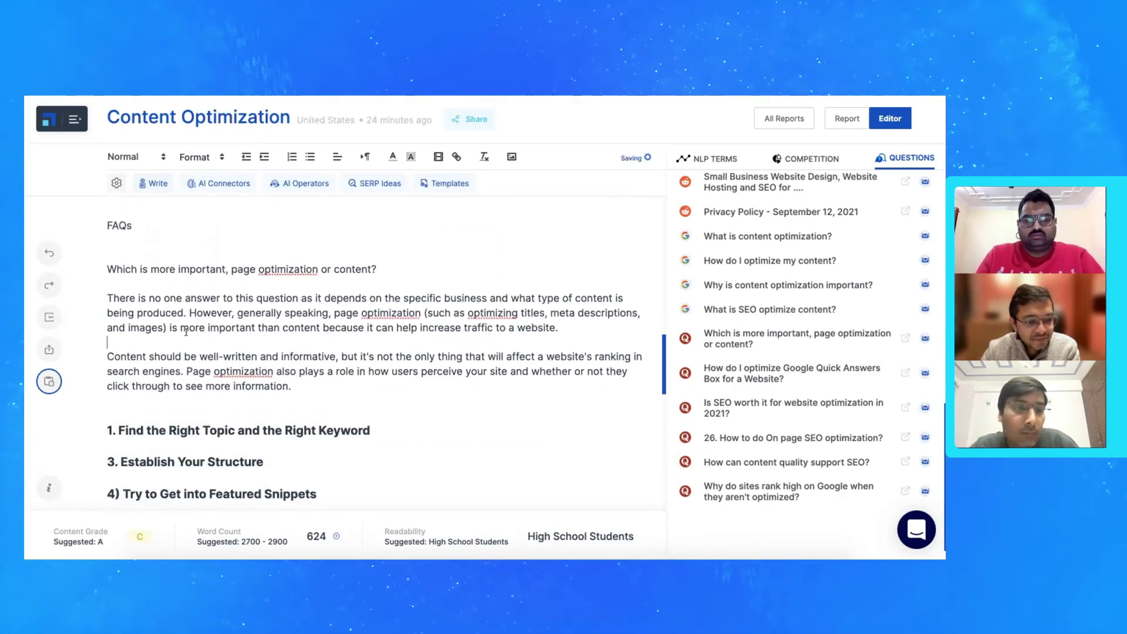
key("BackSpace")
triple_click(277, 270)
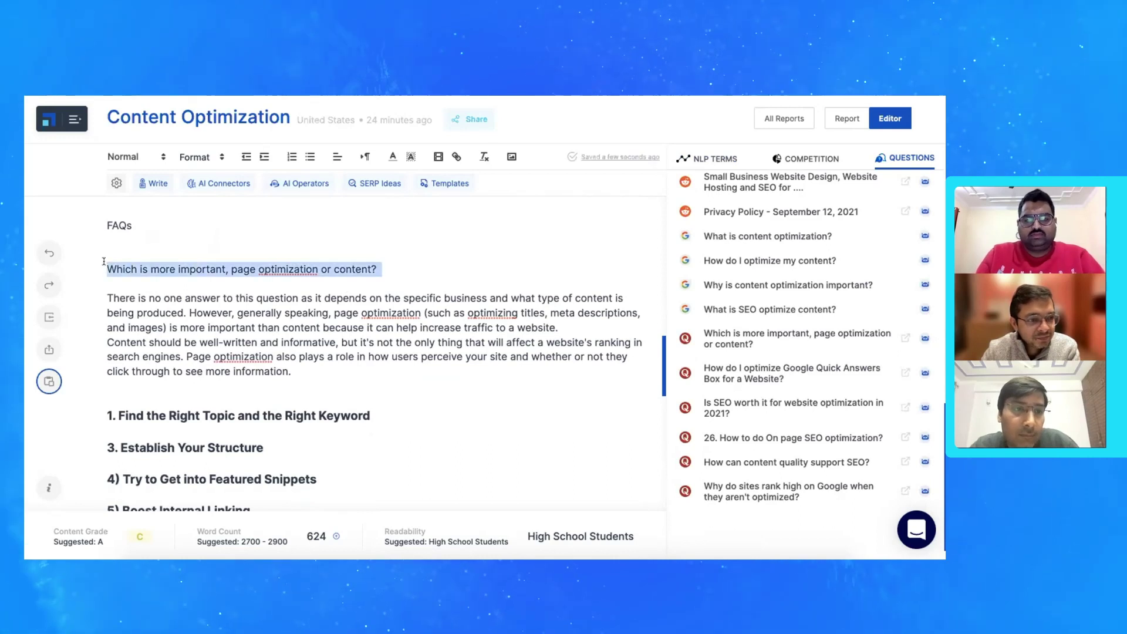
left_click(202, 298)
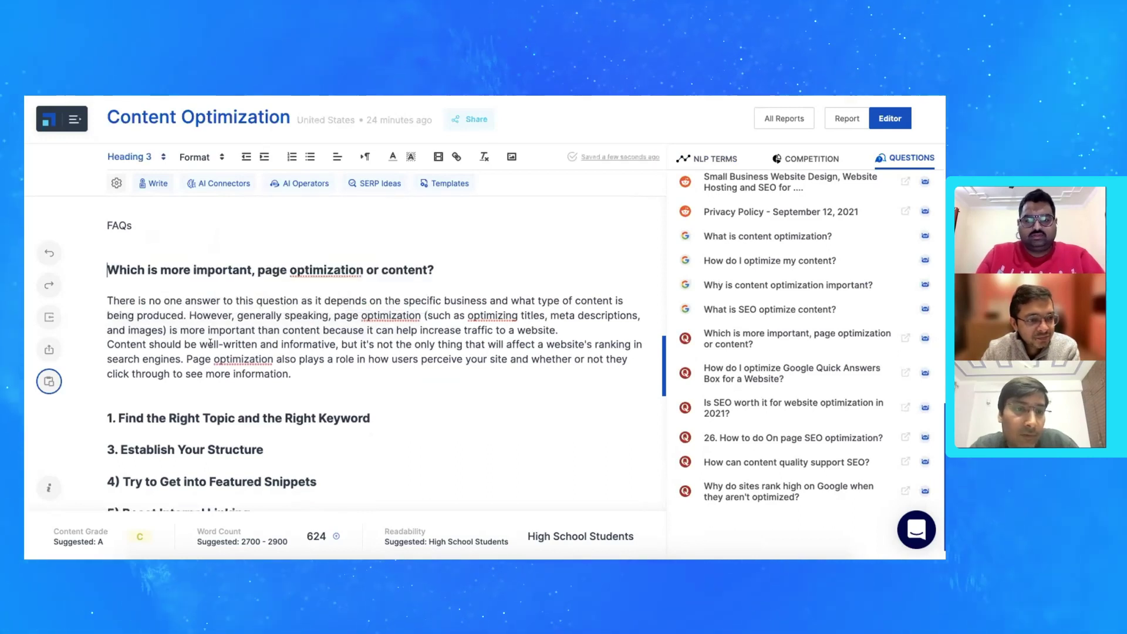
left_click(169, 395)
key("Return")
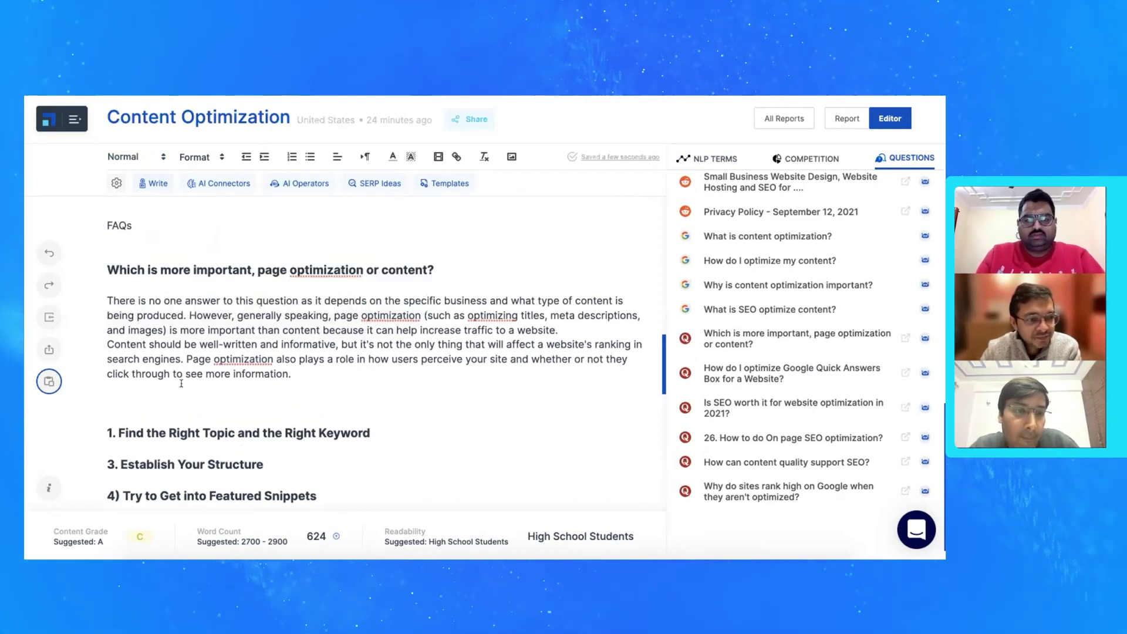
Expand the subheadings of the competitor article "7+ Content Optimization Strategies to Increase Your Rankings" and compare them with the draft
left_click(815, 160)
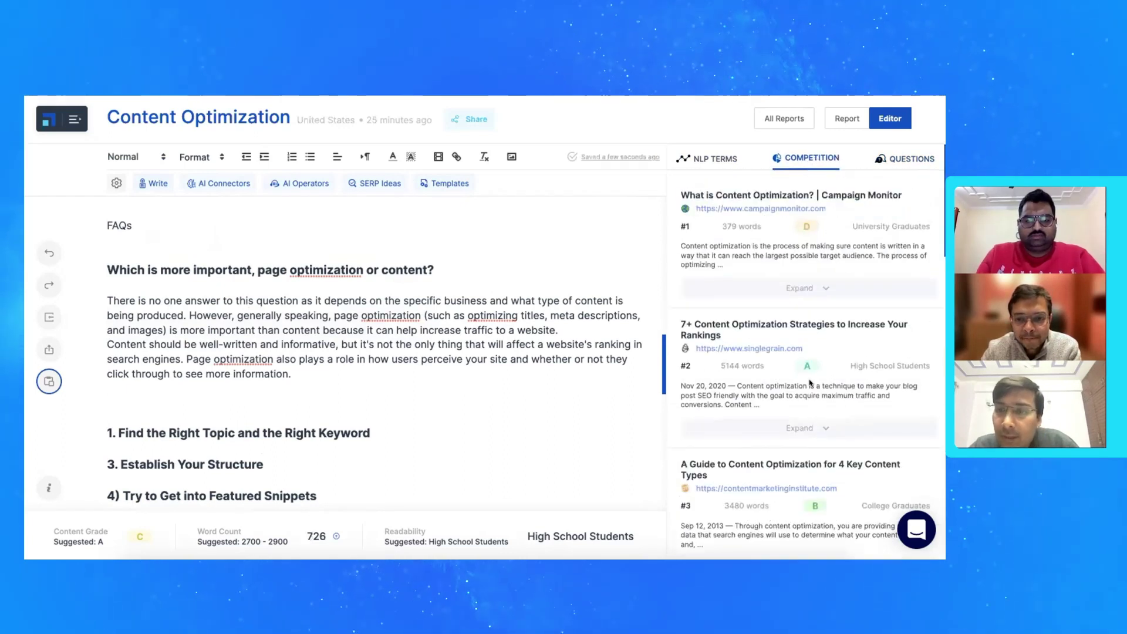
left_click(813, 423)
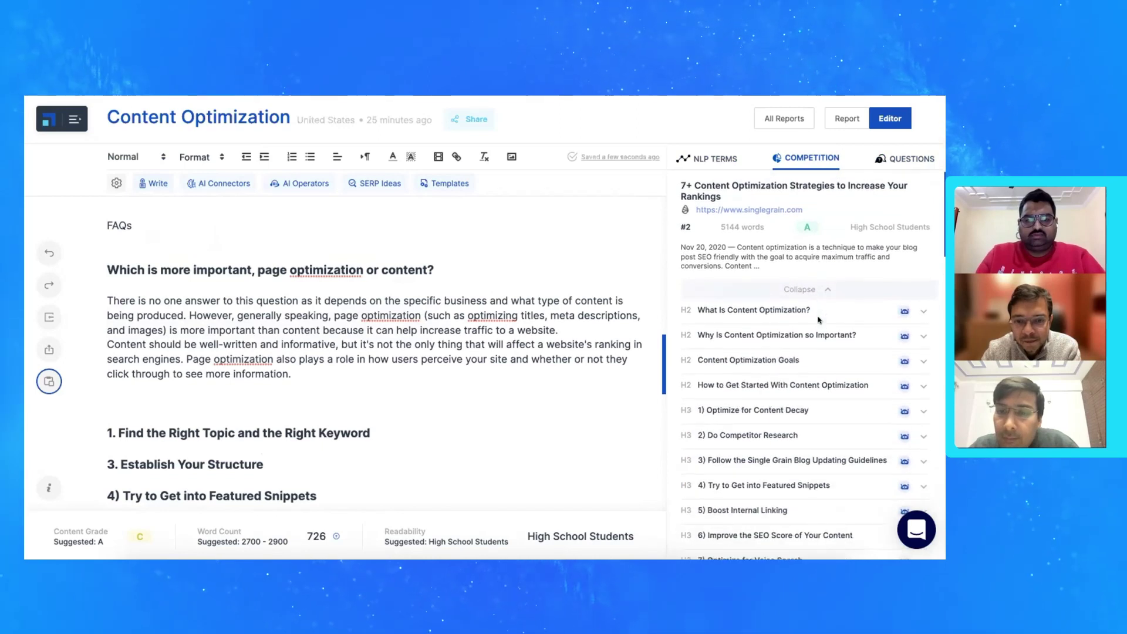
scroll(818, 320, "down", 1)
scroll(418, 379, "up", 6)
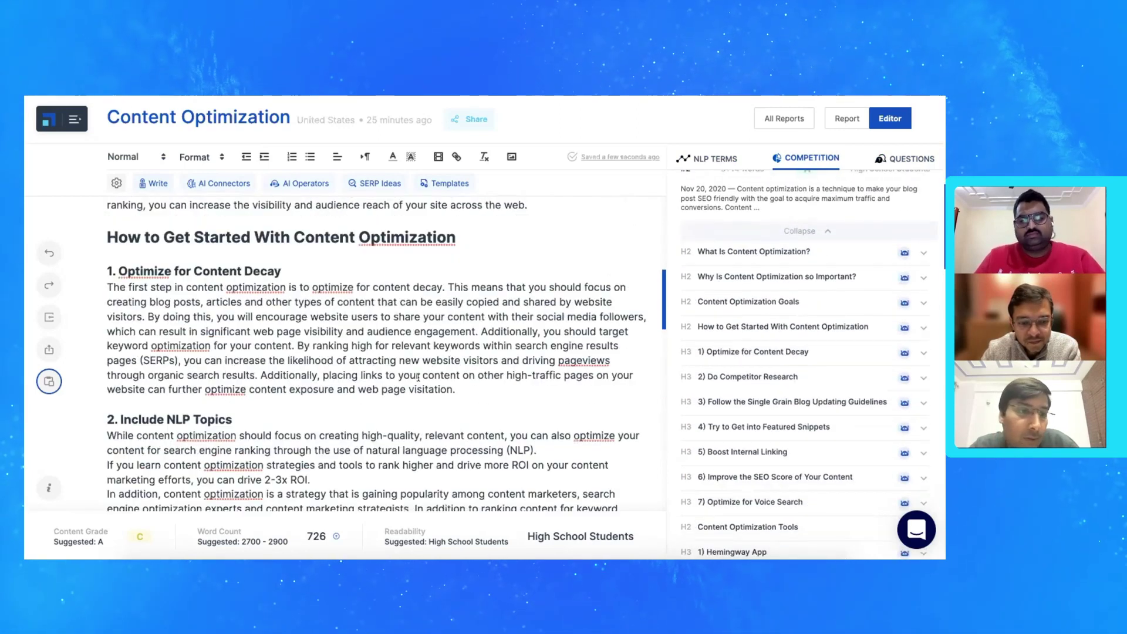
Add the Heading 3 "3. Do competitor research before writing" above the FAQs line, with an empty line below it
scroll(418, 378, "down", 3)
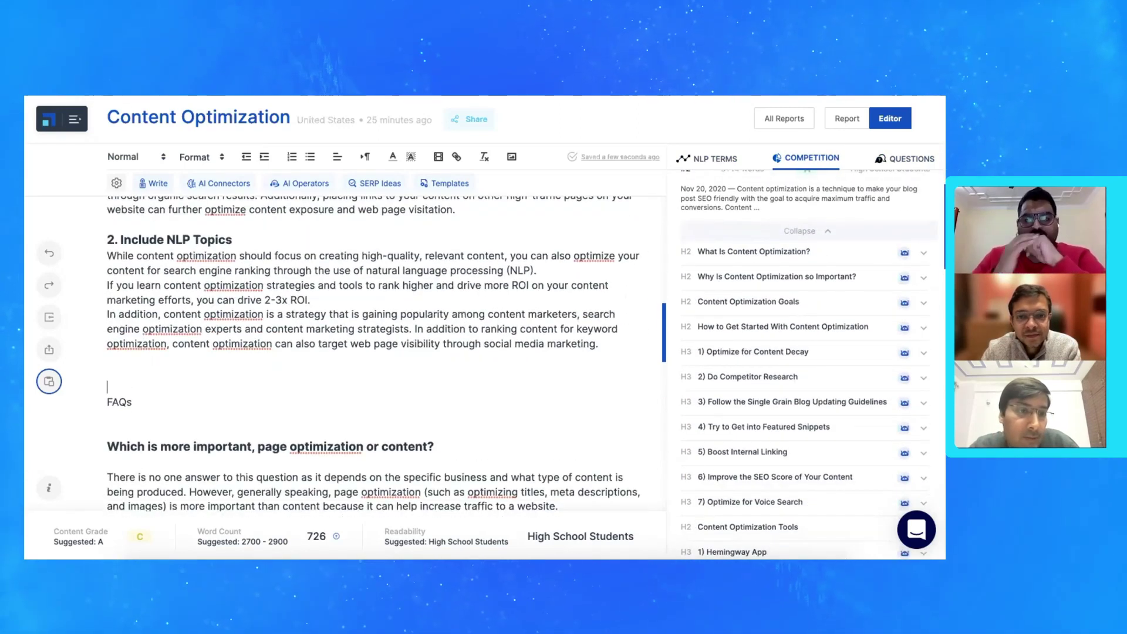
type("3. ")
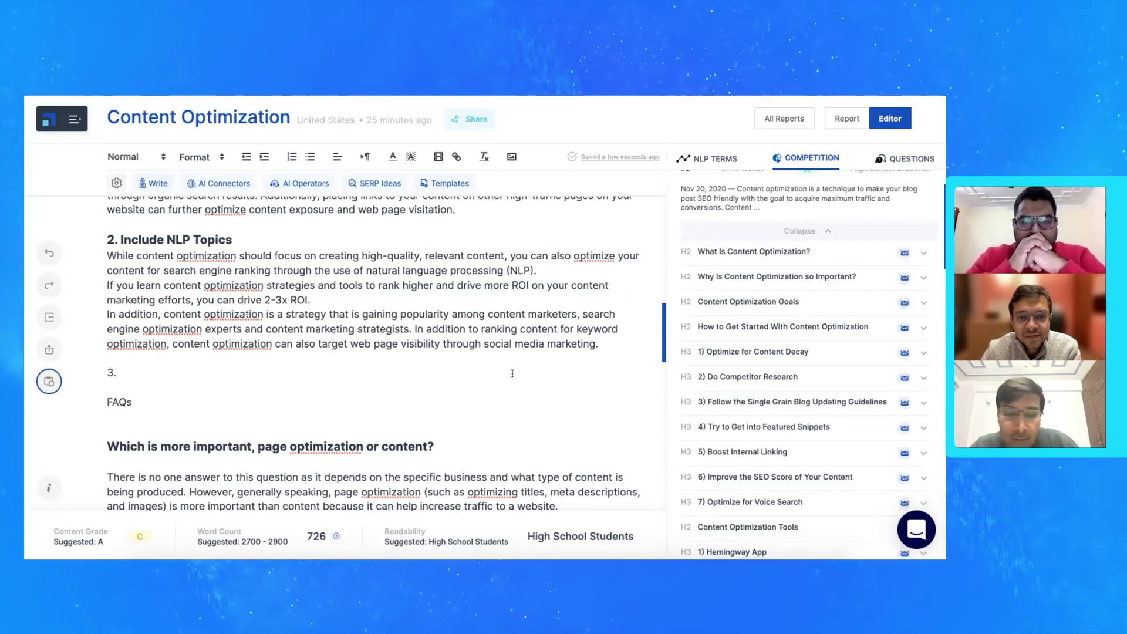
type("Do competitoo")
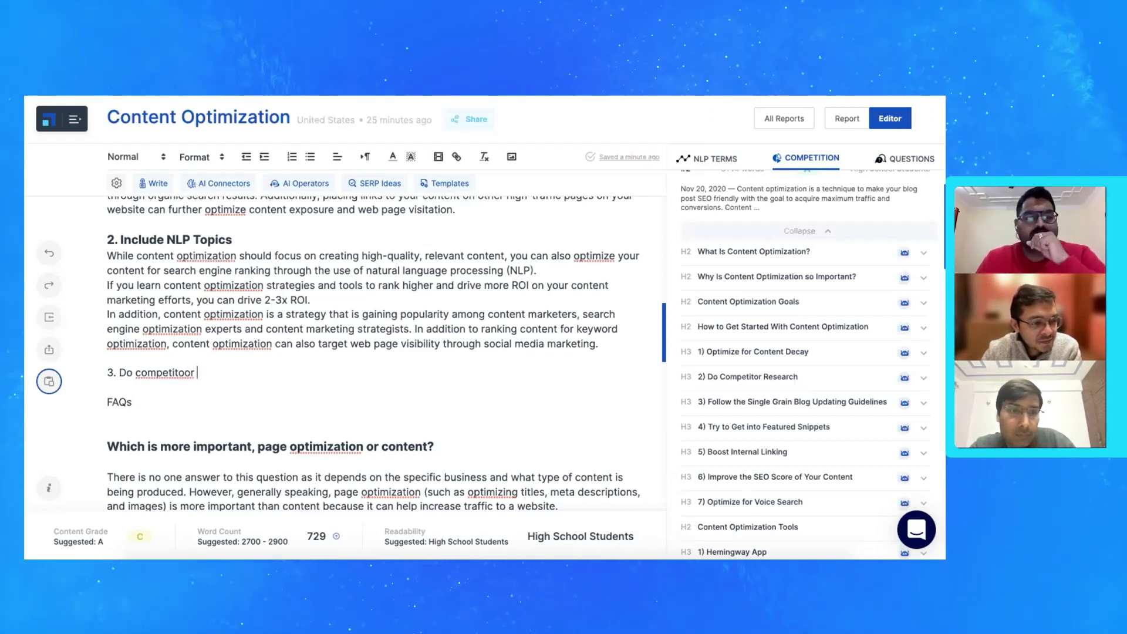
type("research")
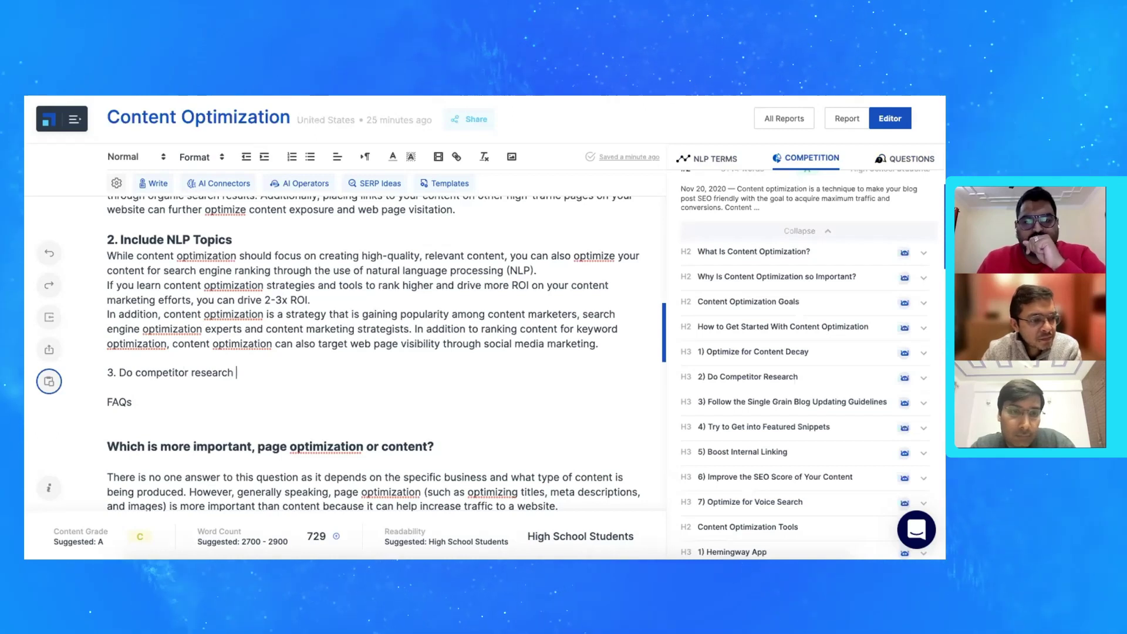
type(" before writing")
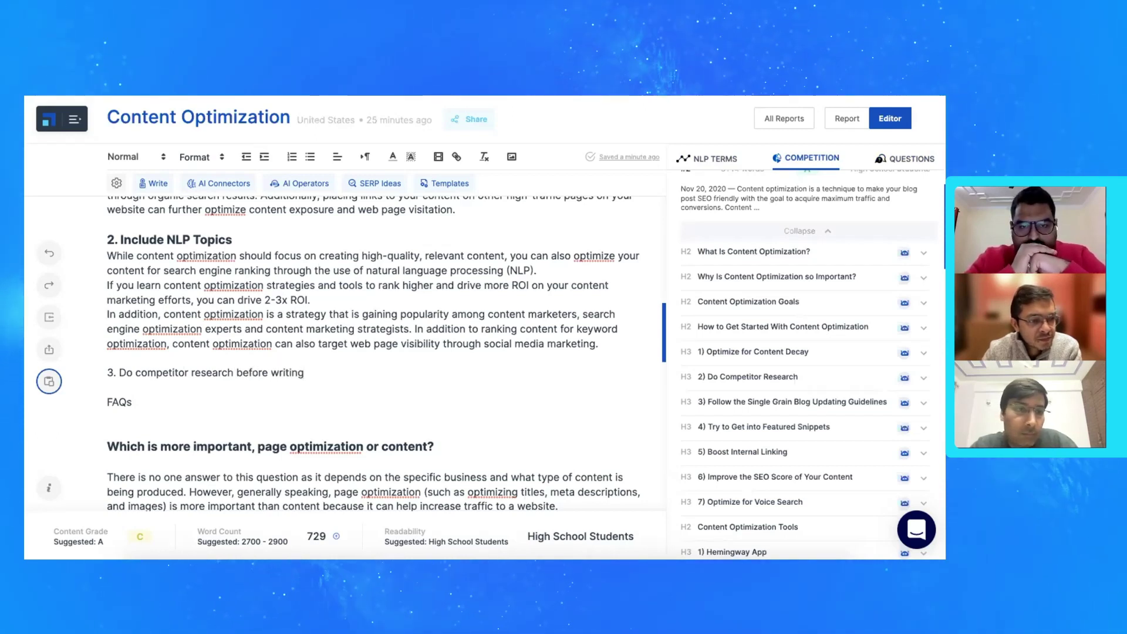
key("shift+Up")
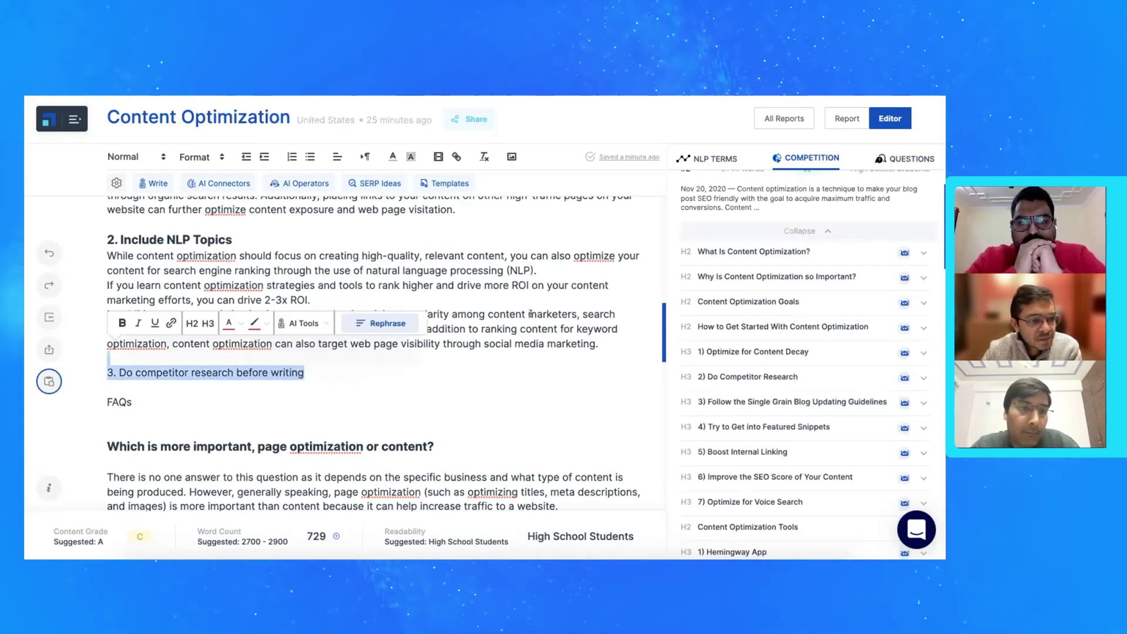
left_click(207, 324)
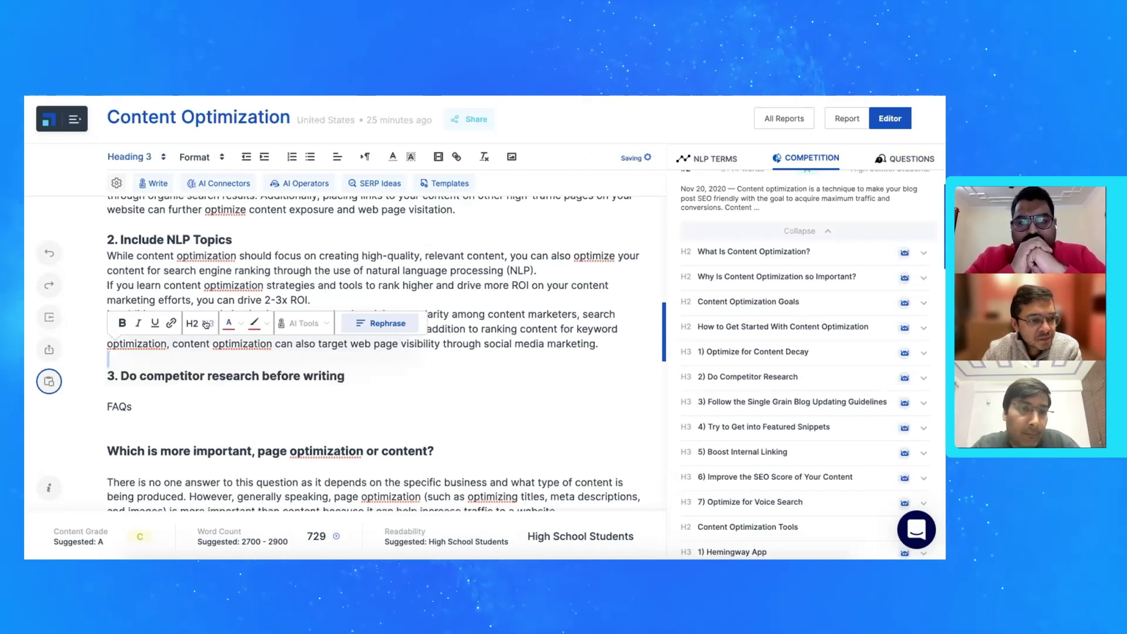
left_click(130, 392)
key("Return")
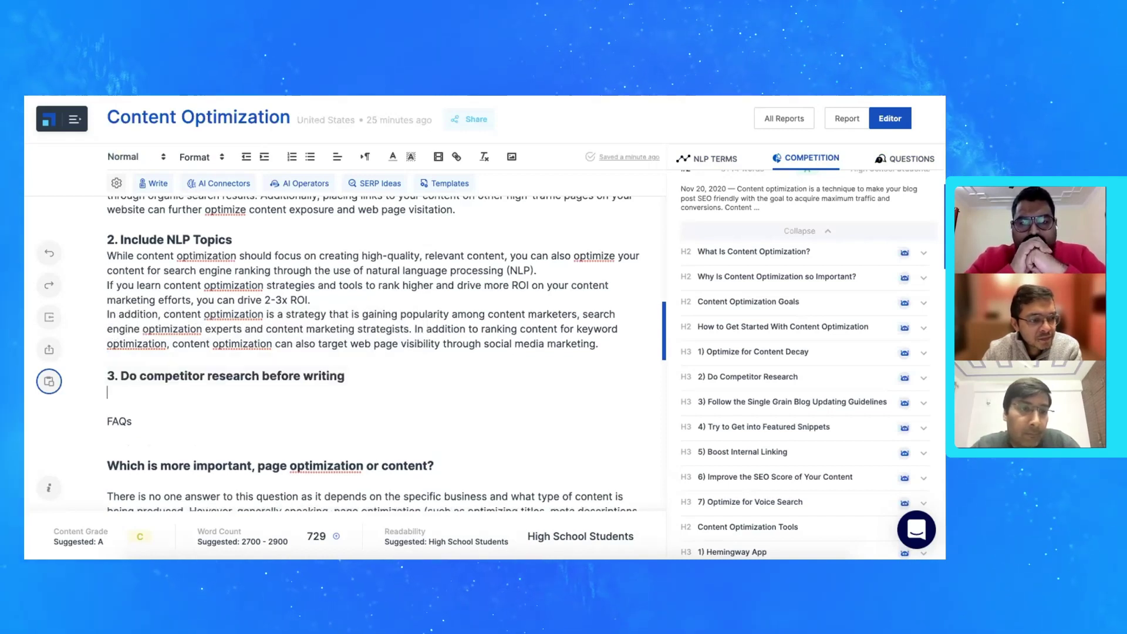
Try AI text for the competitor heading "2) Do Competitor Research" in section 3, and delete the generated SpyFu paragraph
left_click(913, 377)
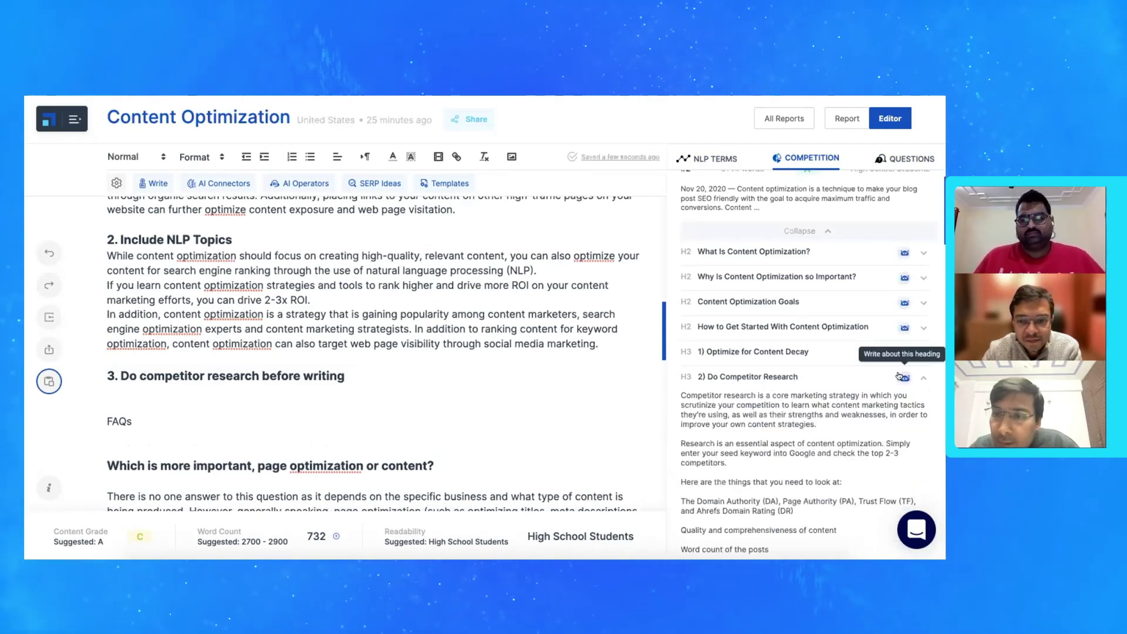
left_click(899, 377)
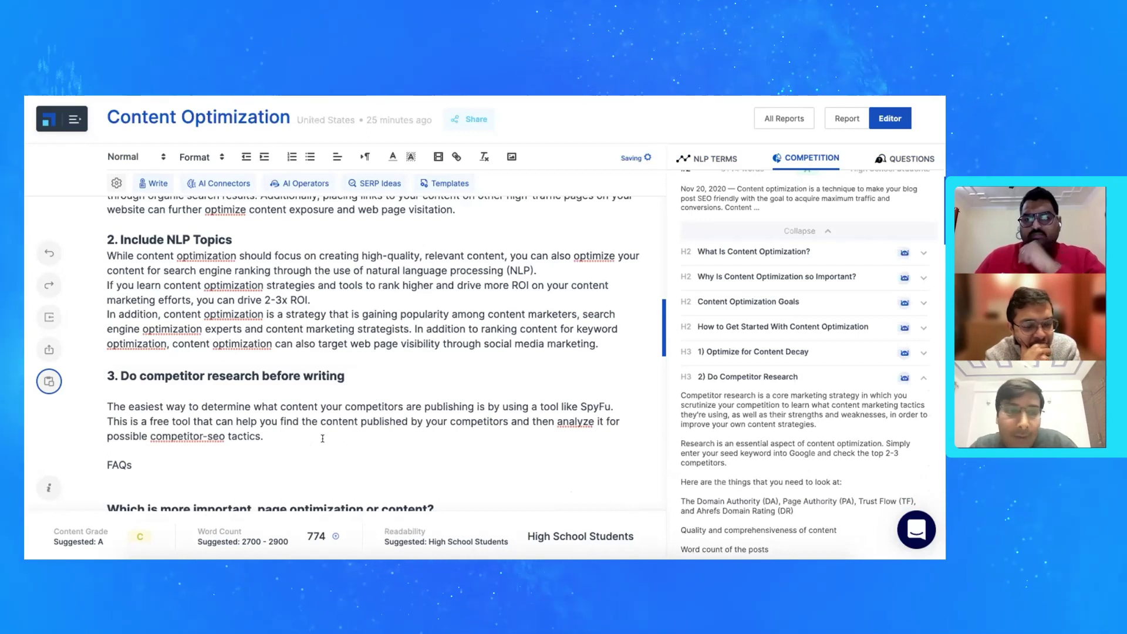
left_click_drag(282, 439, 106, 406)
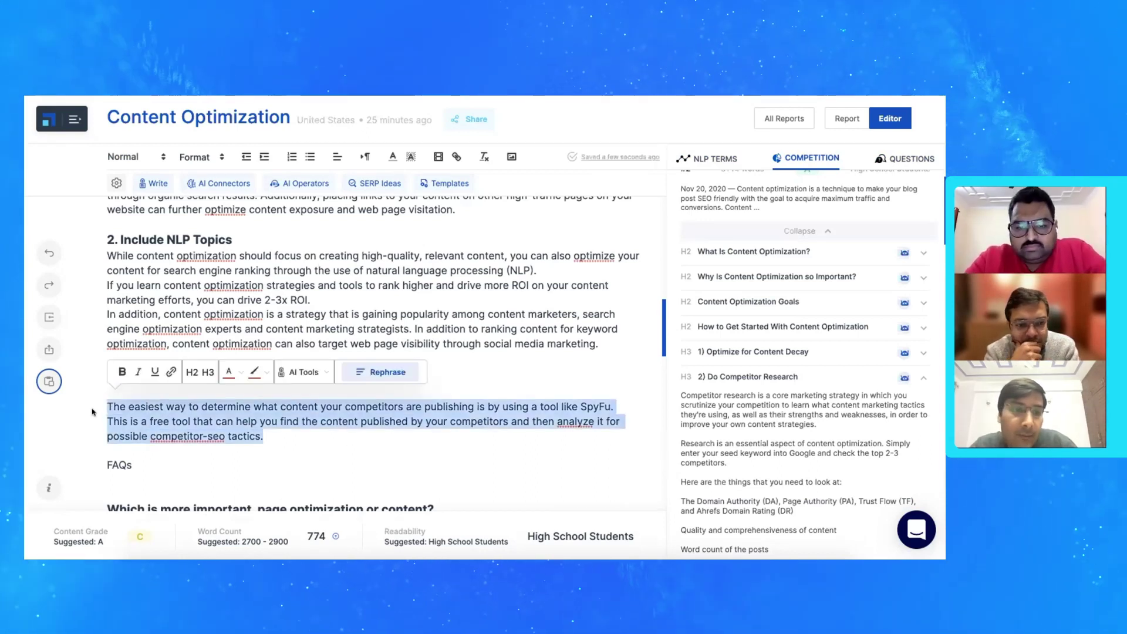
key("BackSpace")
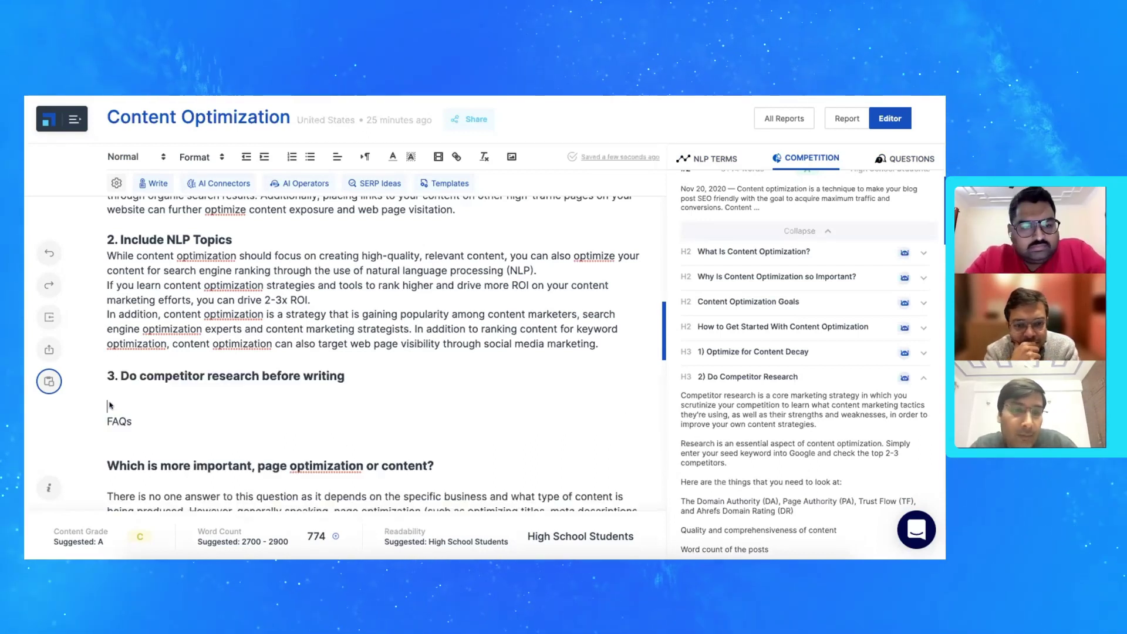
Generate AI text again from the competitor heading "2) Do Competitor Research" and remove the blank lines above it in section 3
left_click(904, 377)
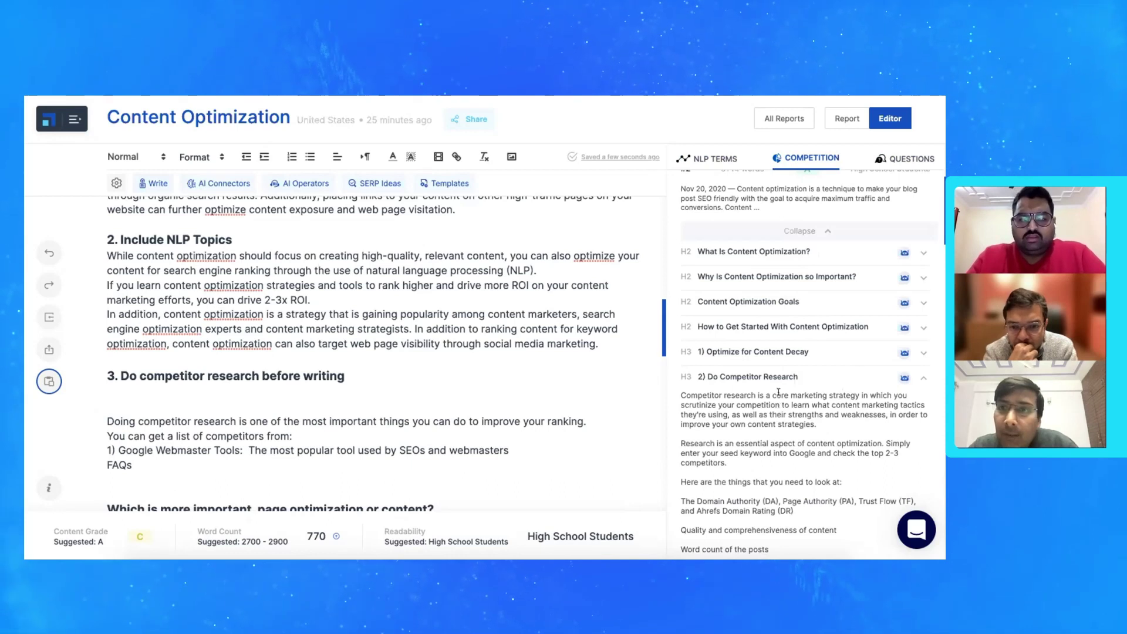
scroll(778, 393, "up", 1)
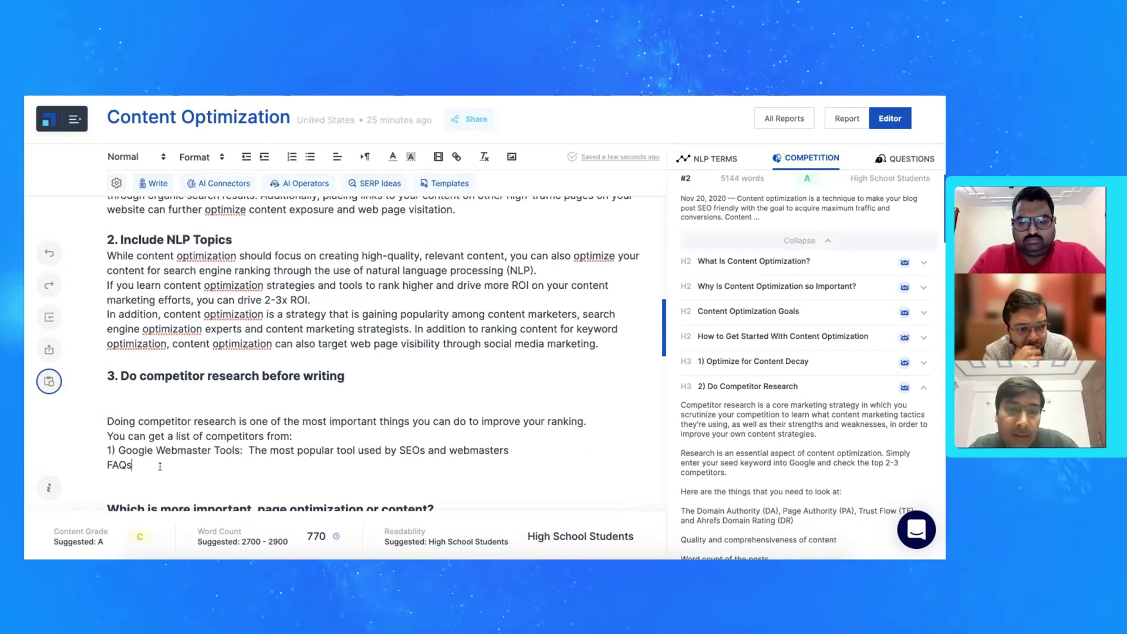
key("BackSpace")
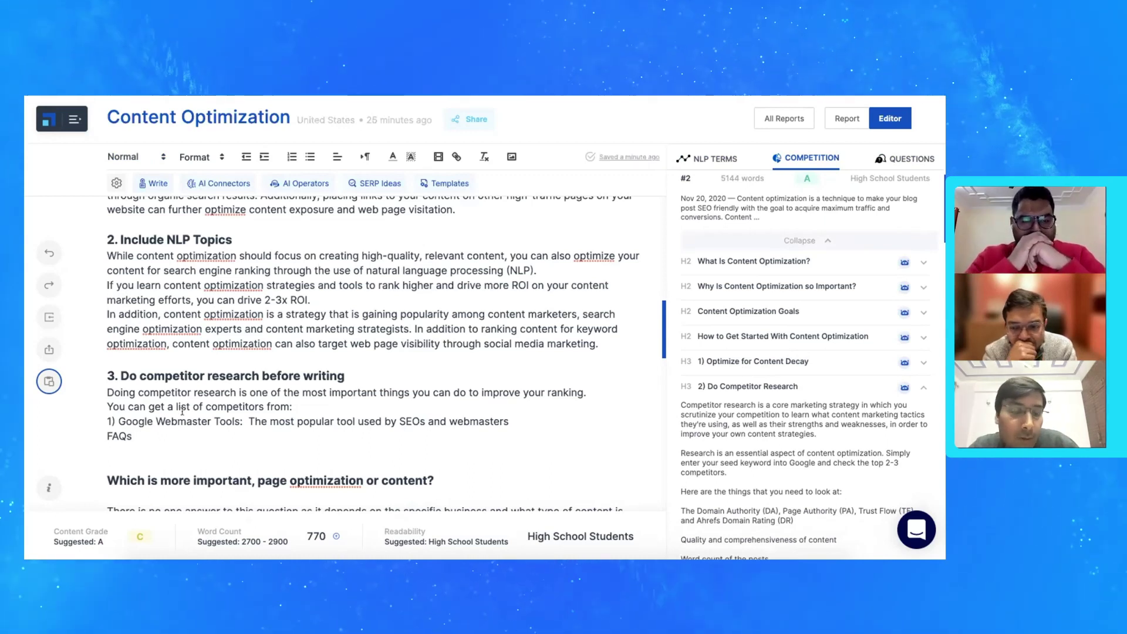
scroll(182, 410, "down", 2)
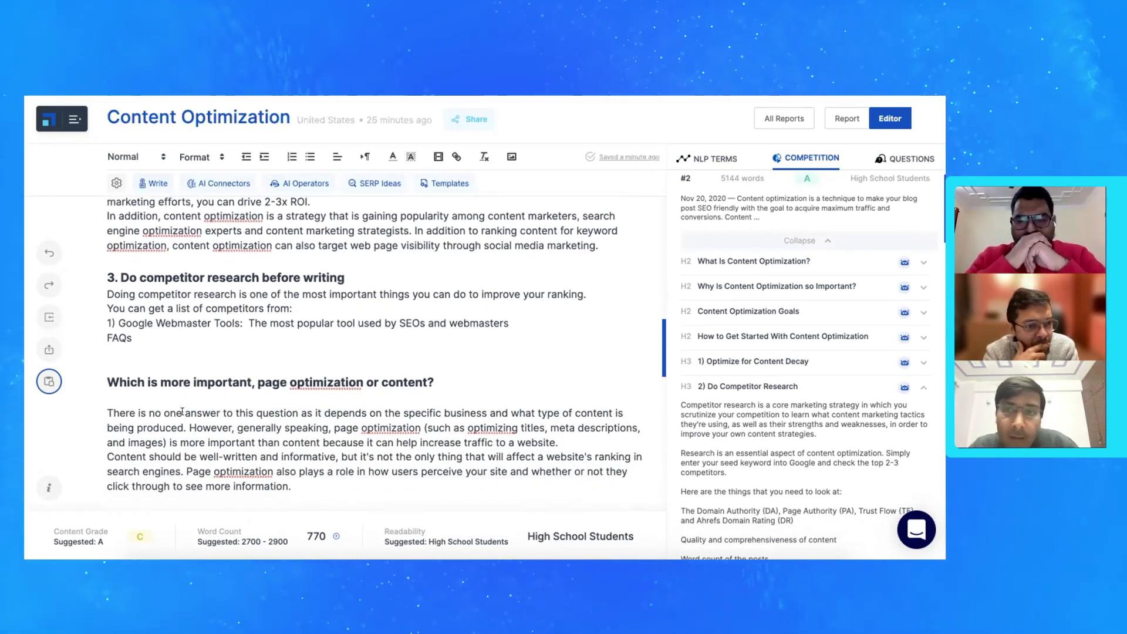
Collapse the competitor's outline, add blank space below the FAQs line, and sort the NLP terms by unused
left_click(827, 243)
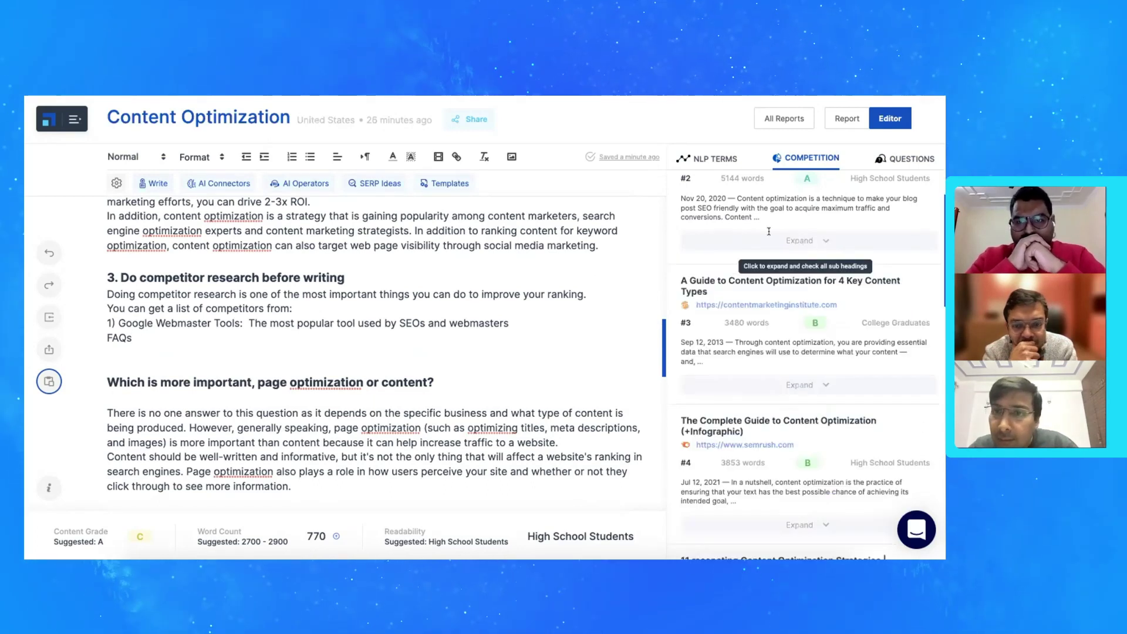
left_click(715, 159)
key("Return")
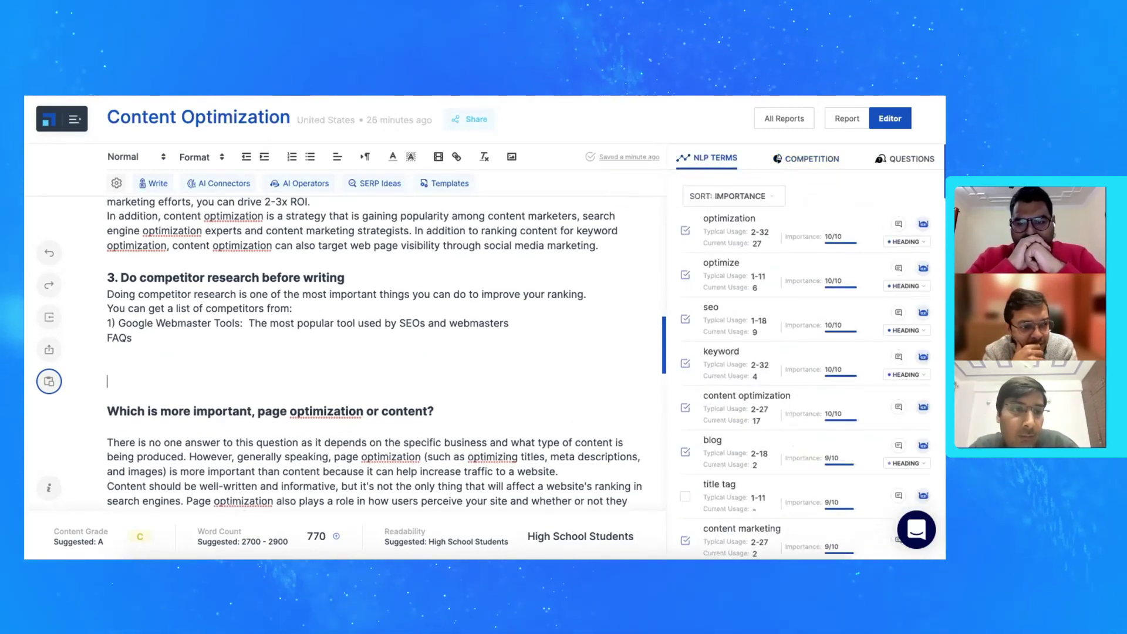
left_click(750, 194)
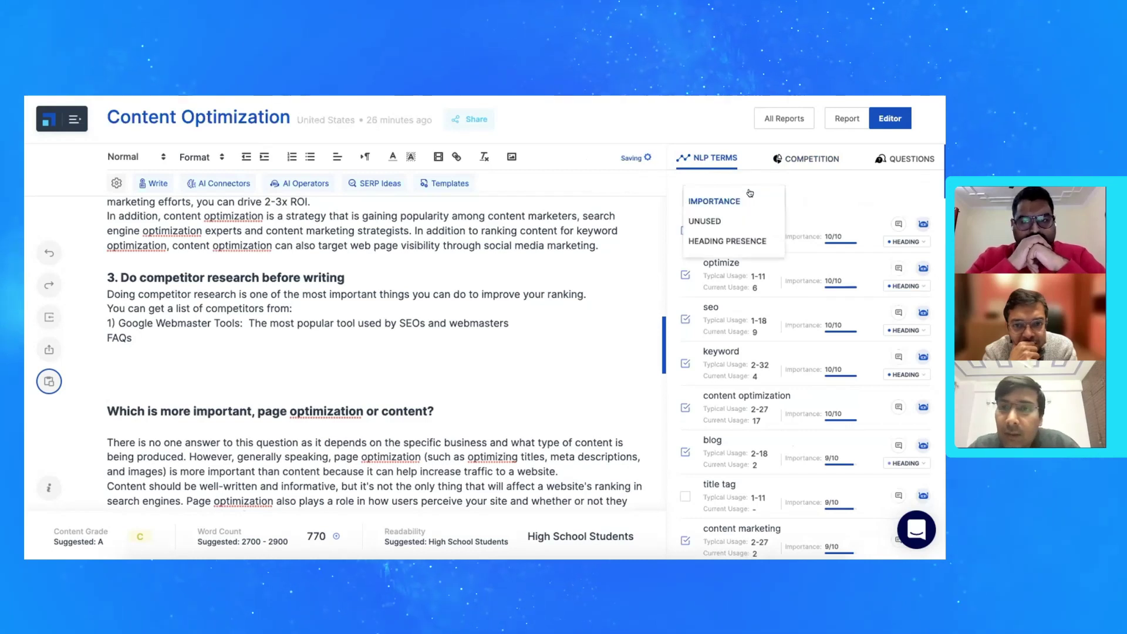
left_click(721, 221)
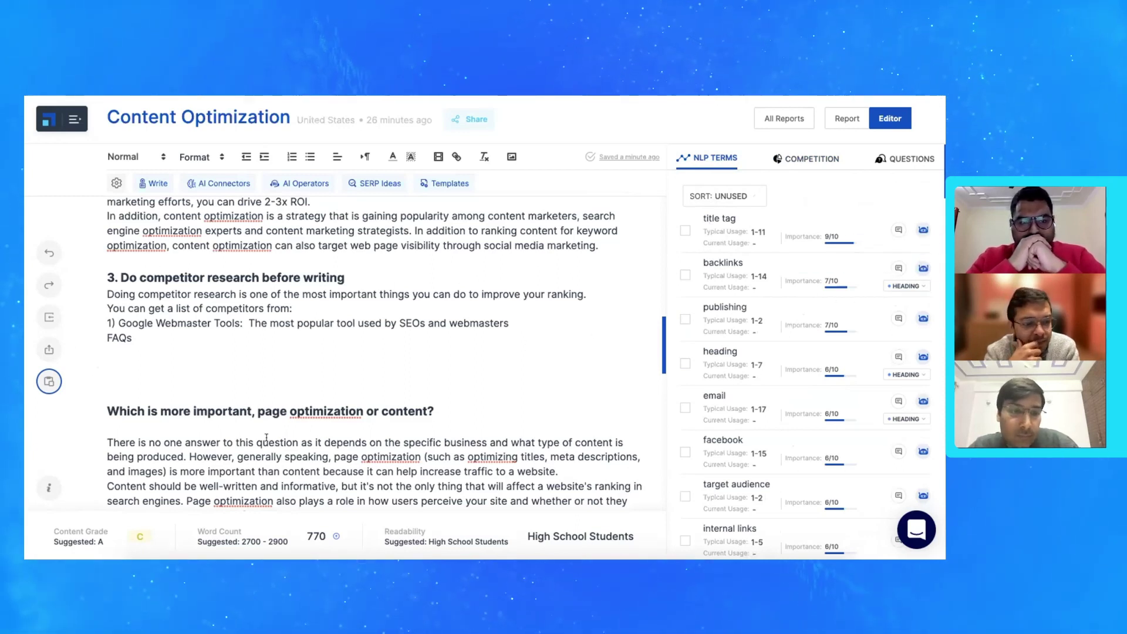
Add the line "4. Backlinks" in the blank space below the FAQs line, with an empty line under it
type("1.")
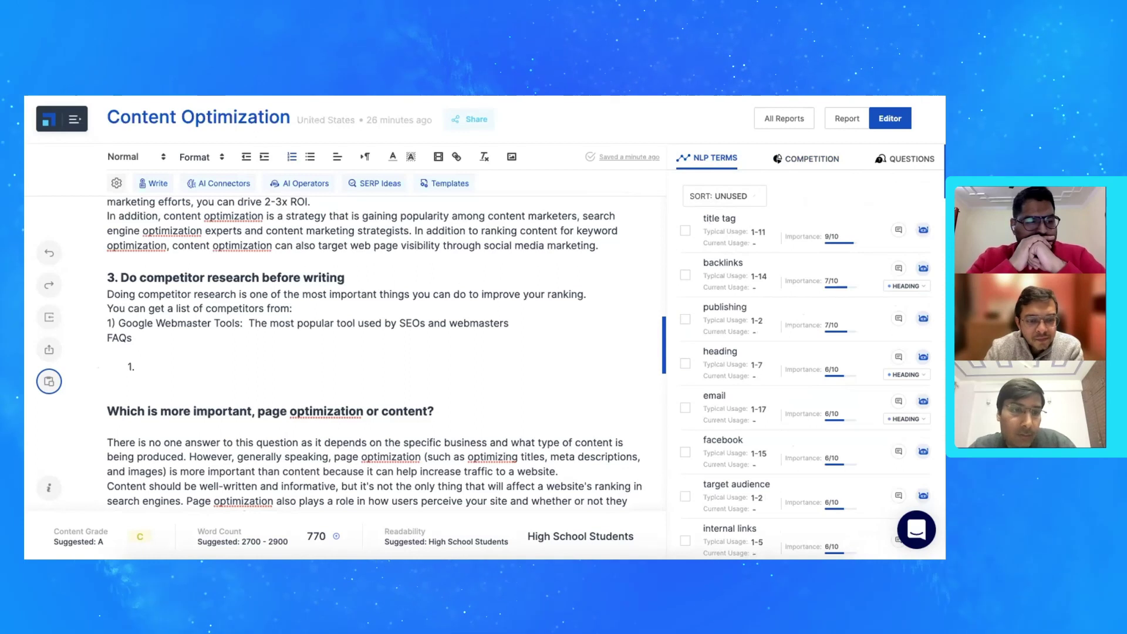
key("BackSpace")
type("4. Backlinks")
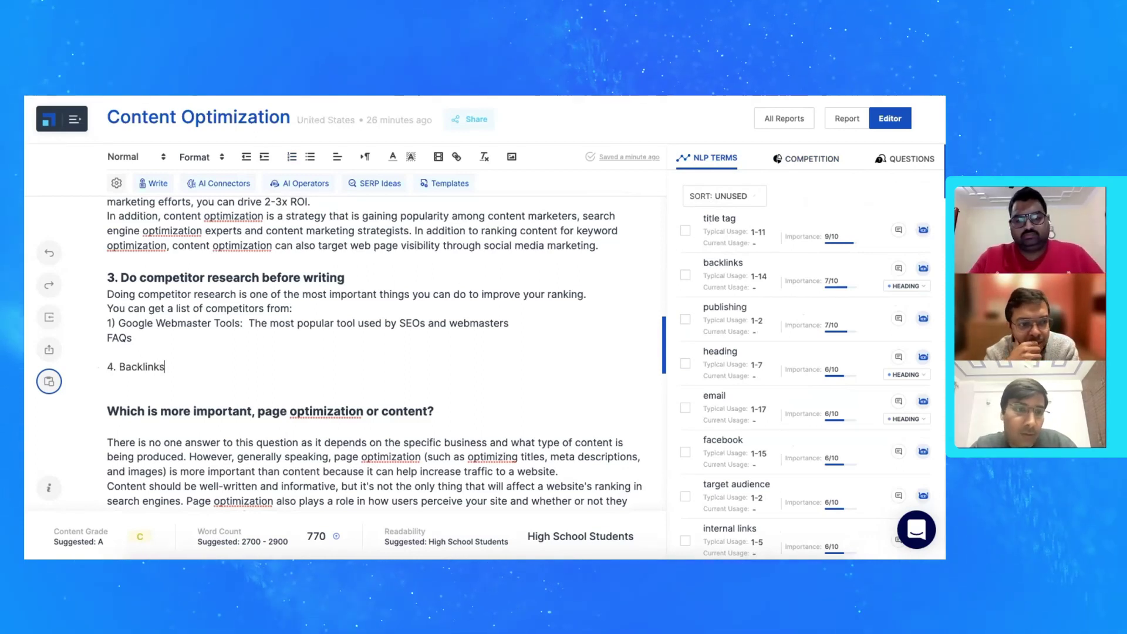
key("Return")
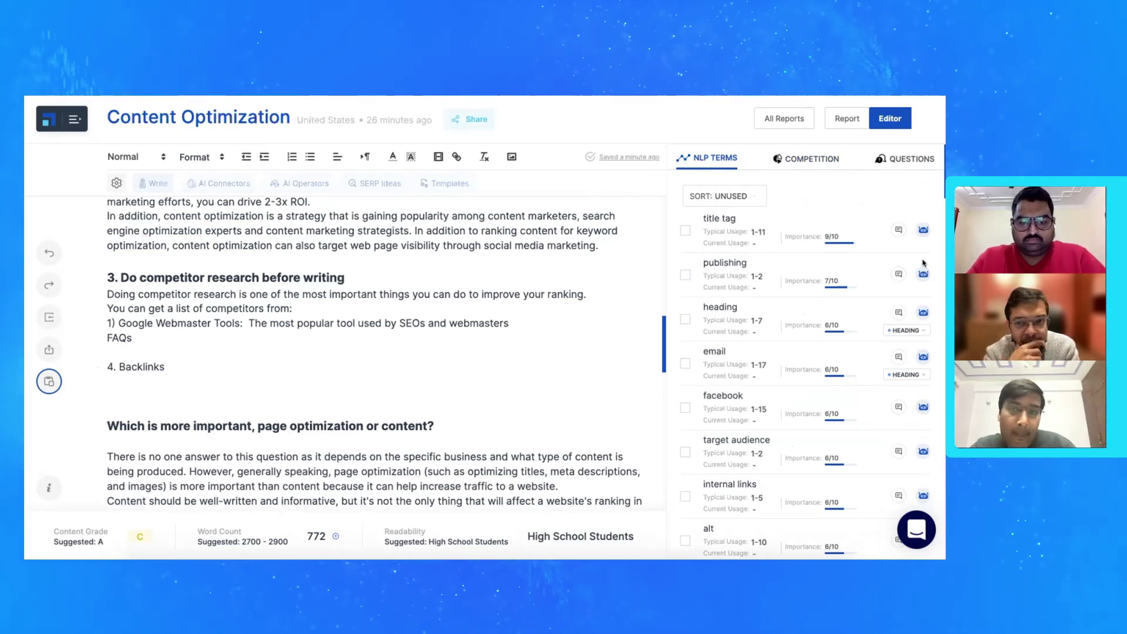
Generate an AI paragraph from the NLP term "backlinks" under the "4. Backlinks" line
key("Return")
type("The primary objec")
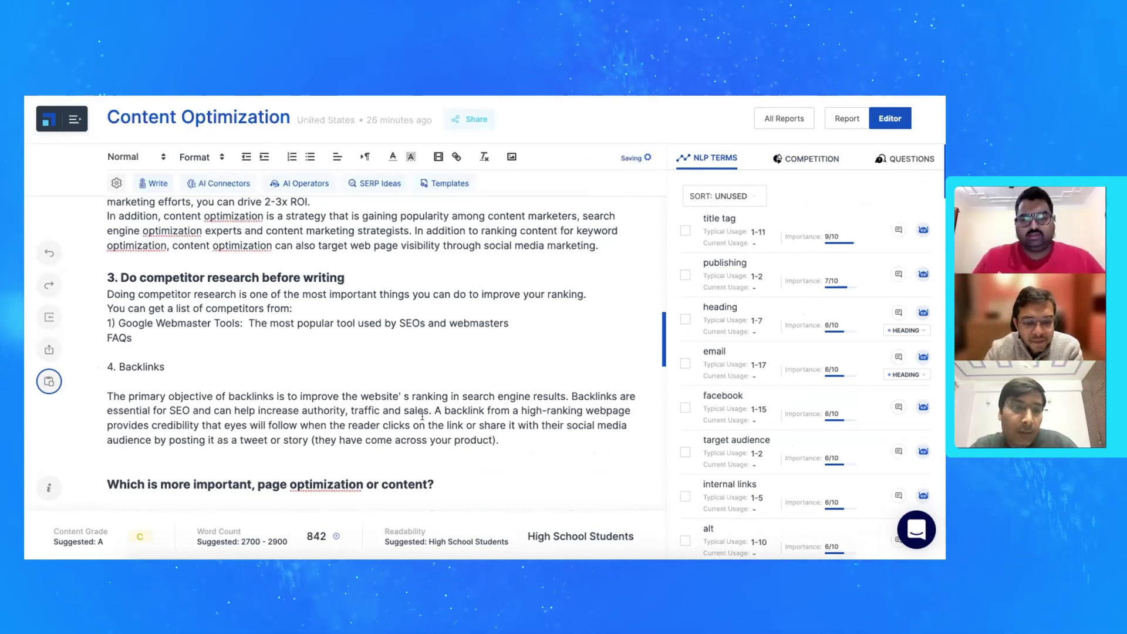
left_click_drag(499, 433, 103, 396)
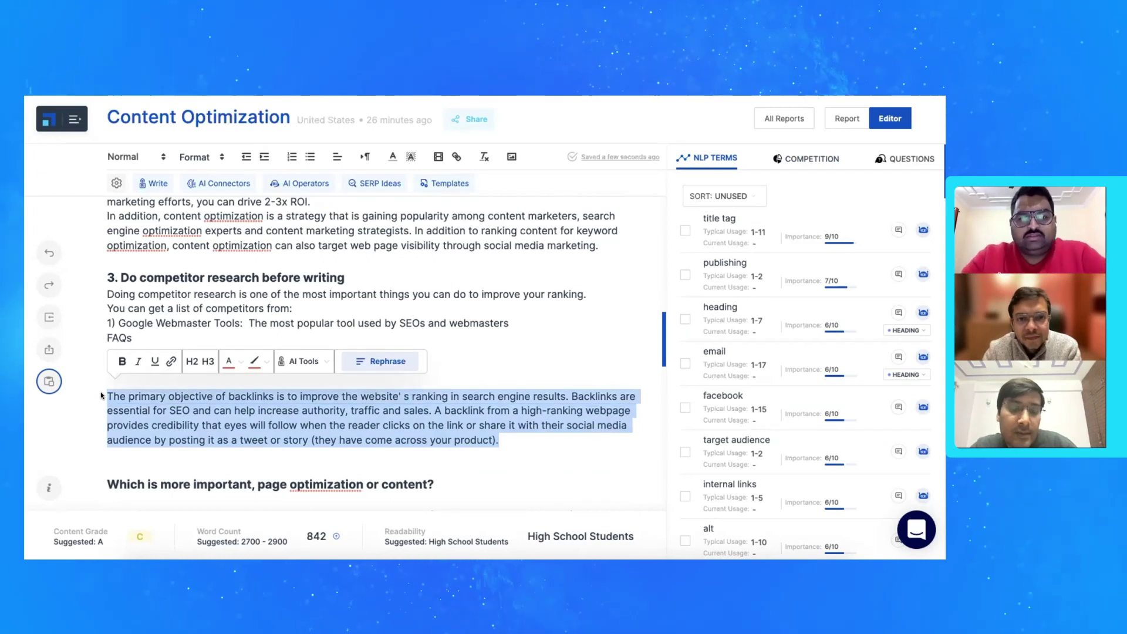
key("Left")
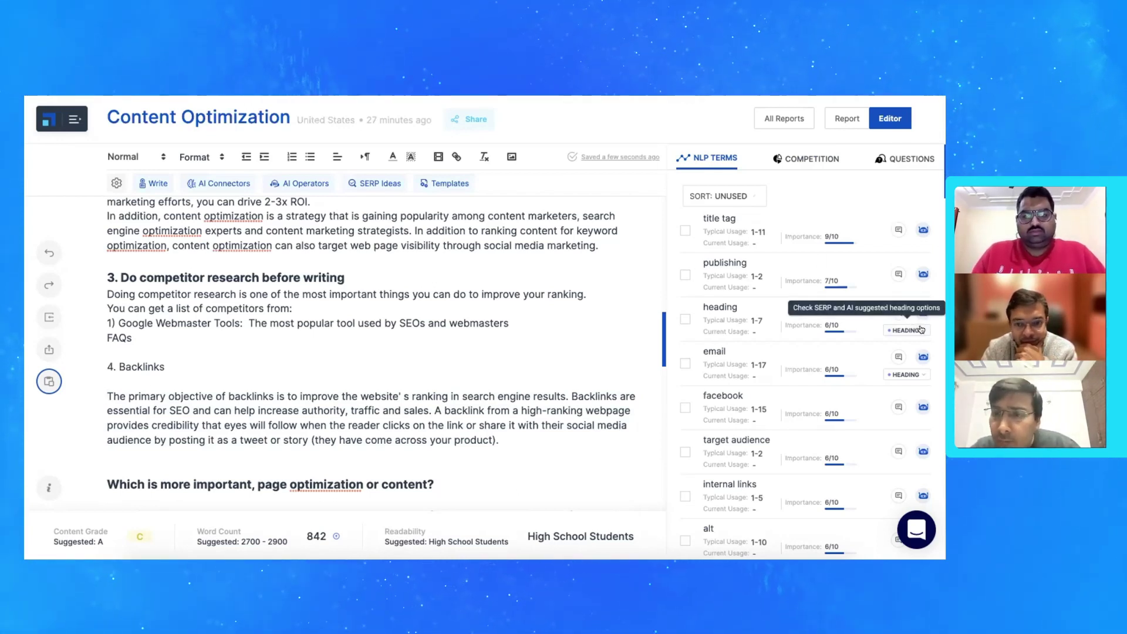
Expand the heading suggestions for the NLP term "email" and generate more AI headings for it
scroll(922, 329, "down", 1)
left_click(918, 346)
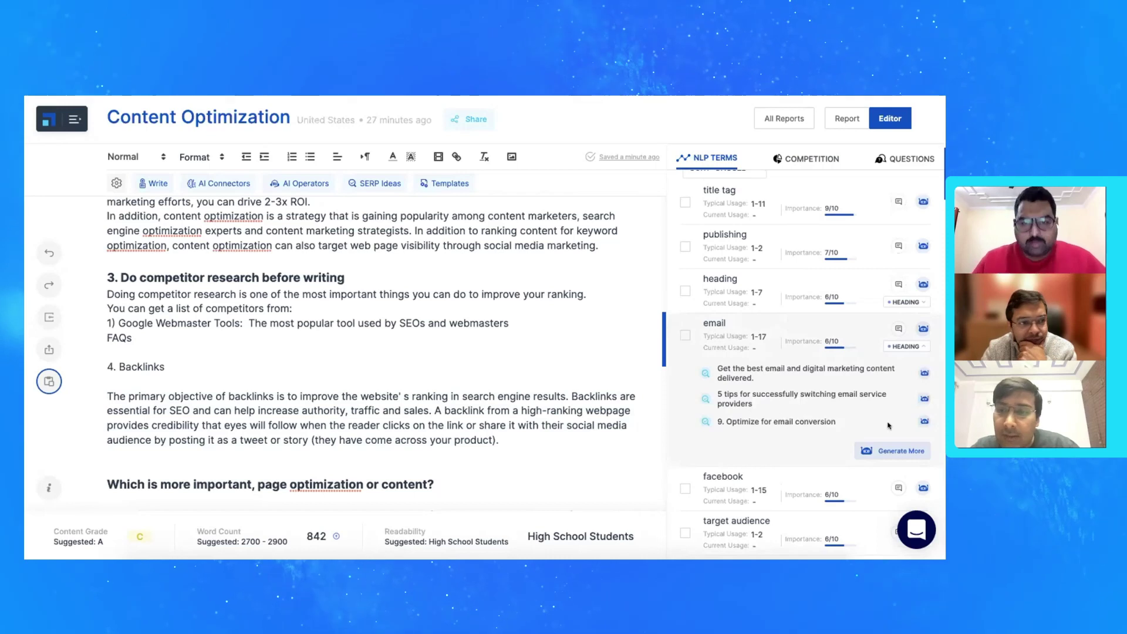
left_click(880, 450)
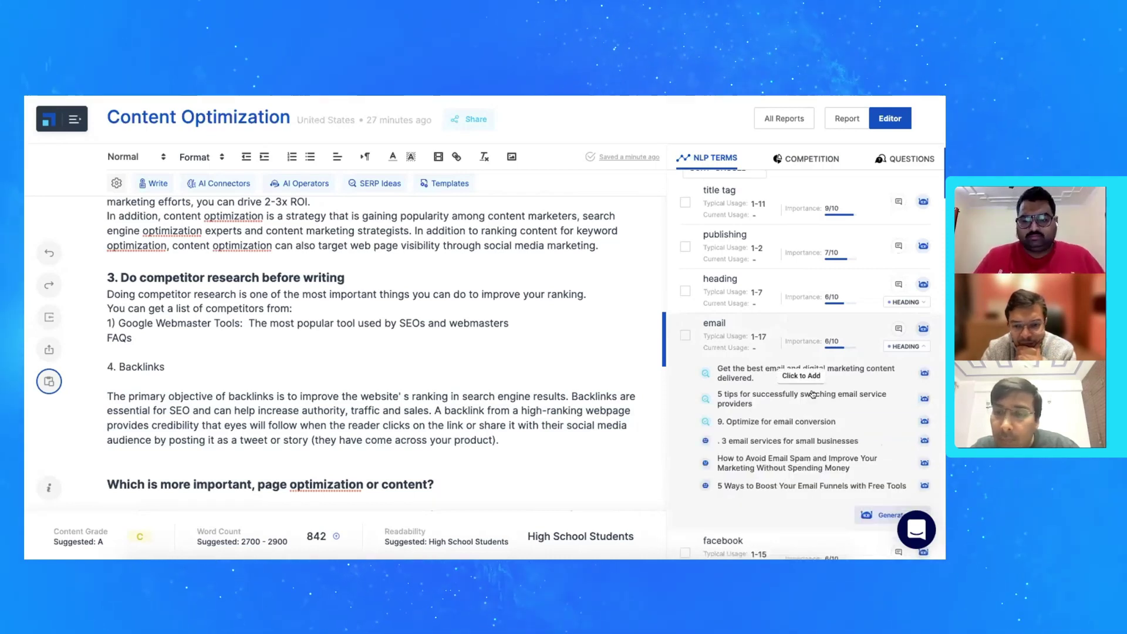
scroll(813, 394, "down", 1)
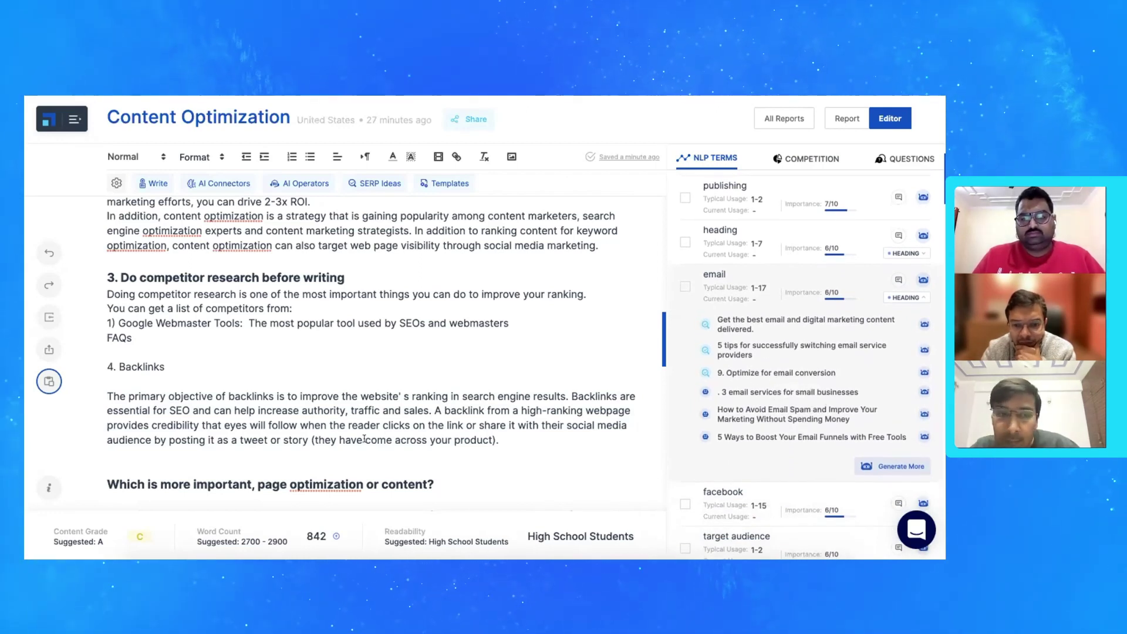
Generate further AI headings for "email" and insert "How to Increase Email Open Rates" with AI text below the backlinks paragraph
key("Return")
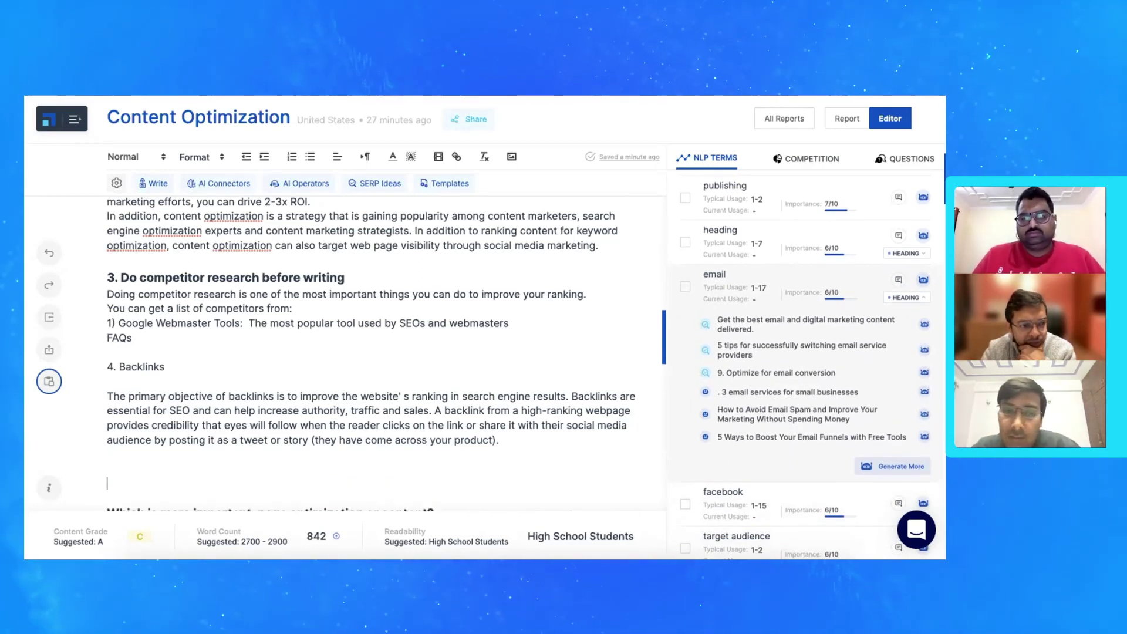
scroll(769, 385, "down", 2)
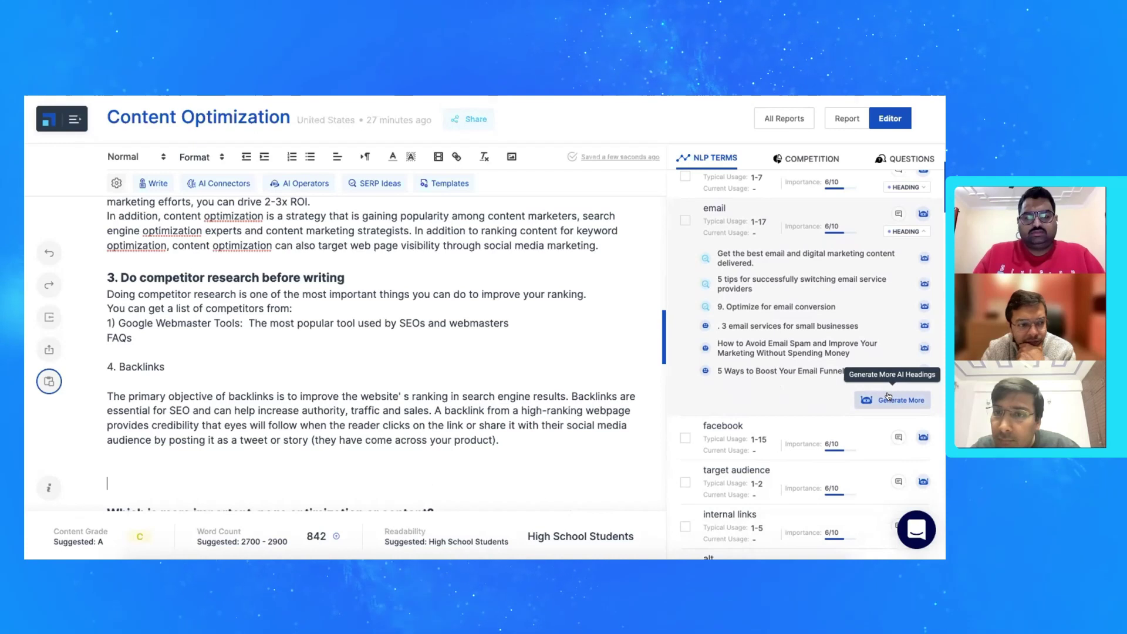
left_click(889, 397)
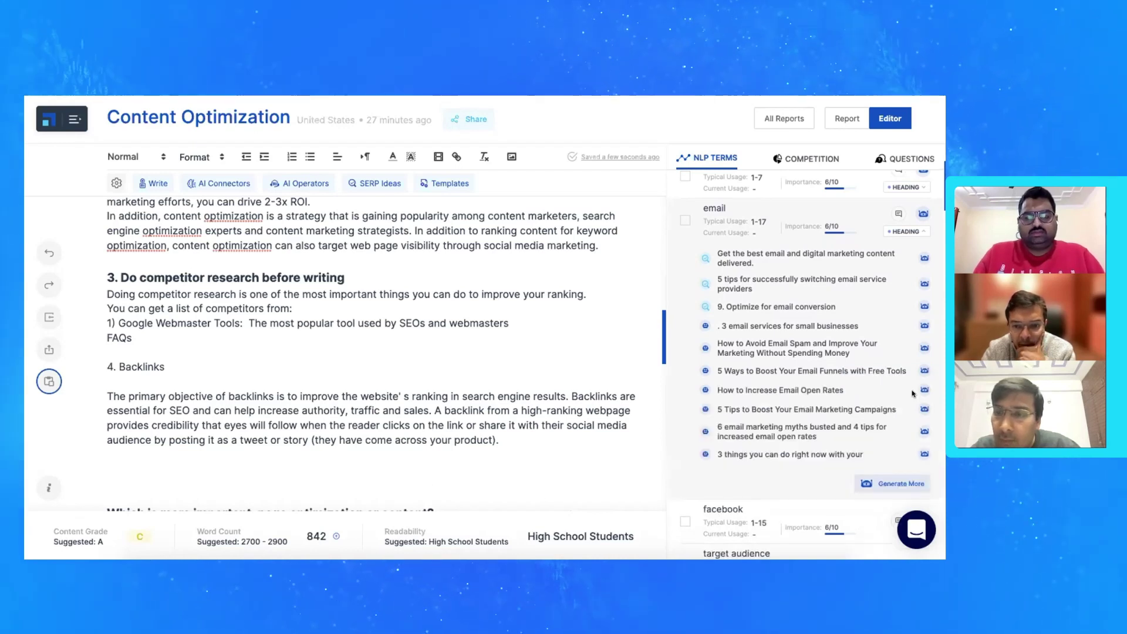
left_click(924, 389)
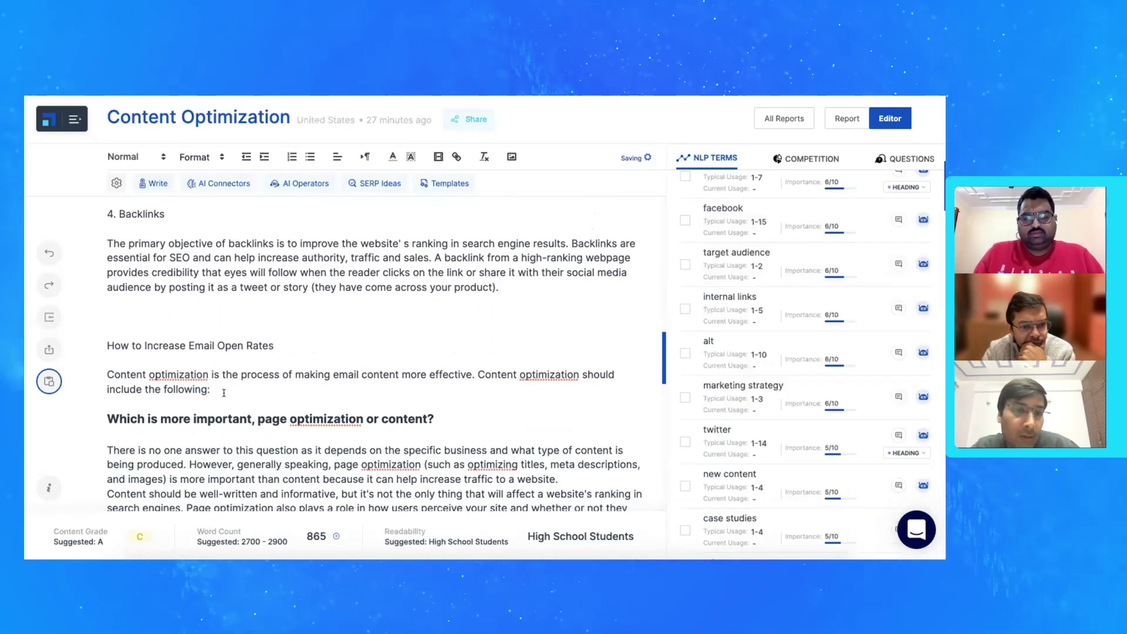
left_click_drag(210, 390, 217, 335)
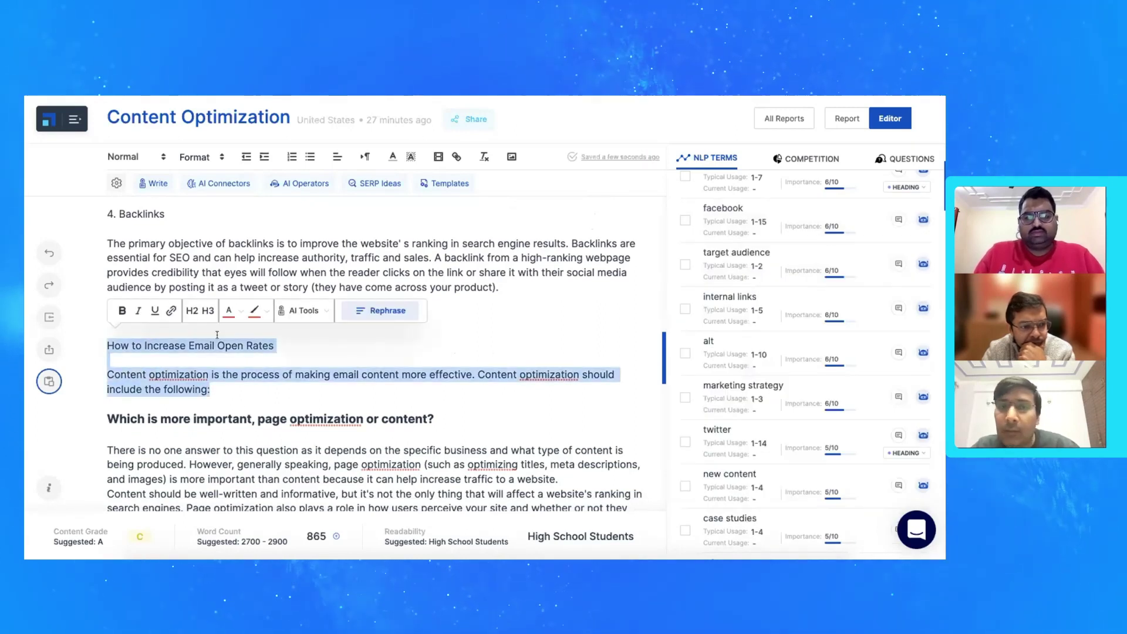
left_click(303, 349)
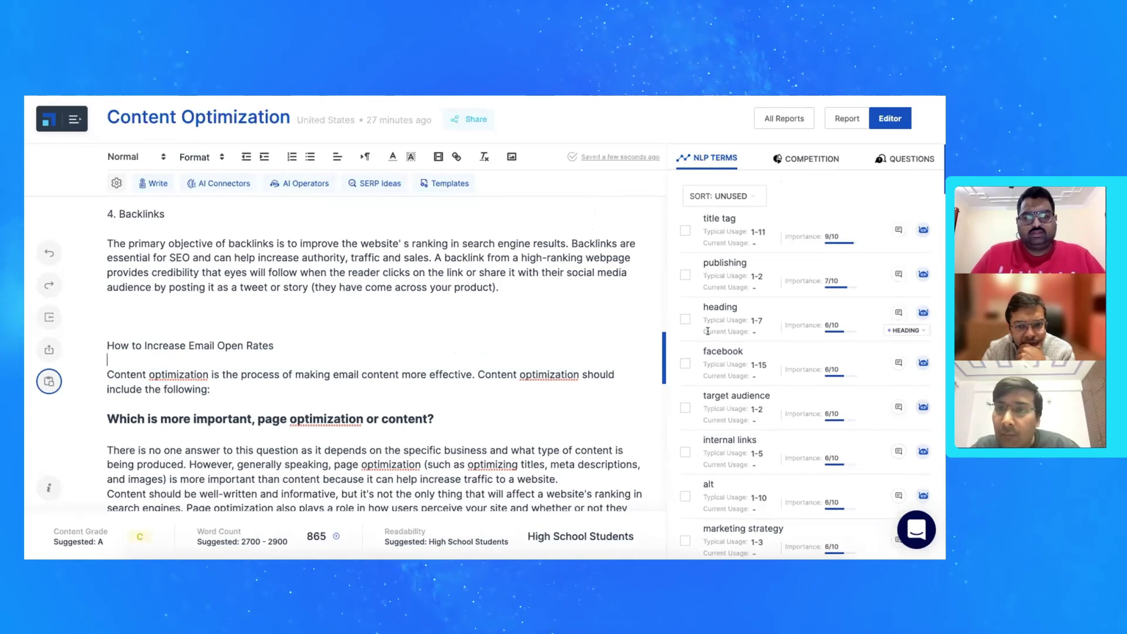
Look at the heading suggestions for the NLP term "heading" and the list of question ideas, and place the cursor below the backlinks paragraph
left_click(923, 312)
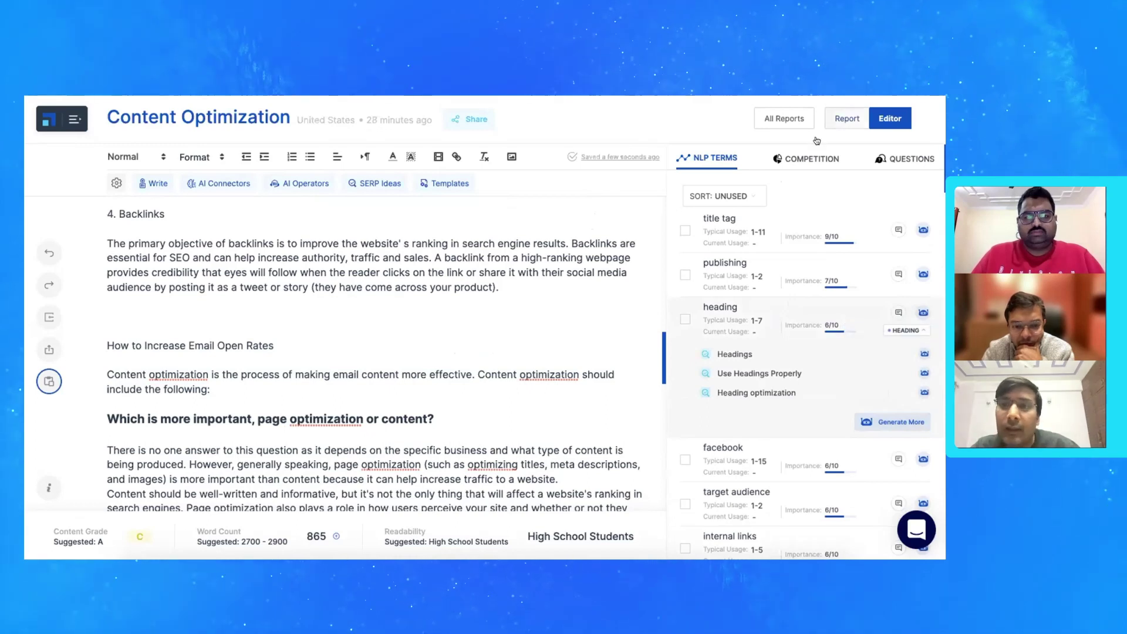
left_click(808, 160)
left_click(907, 159)
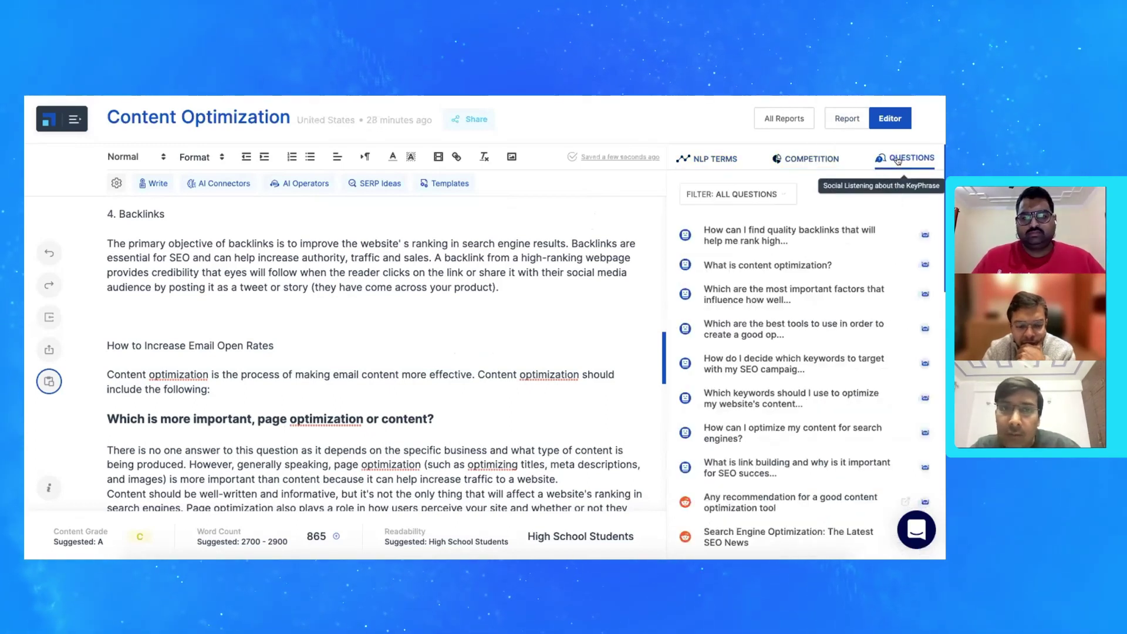
left_click(345, 312)
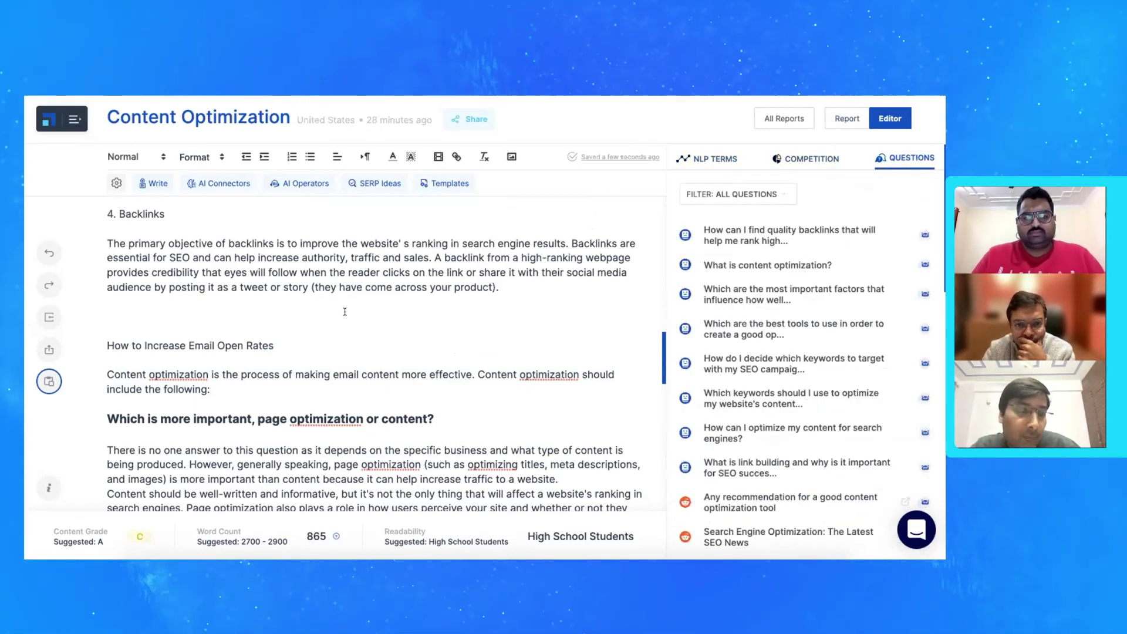
scroll(109, 218, "down", 1)
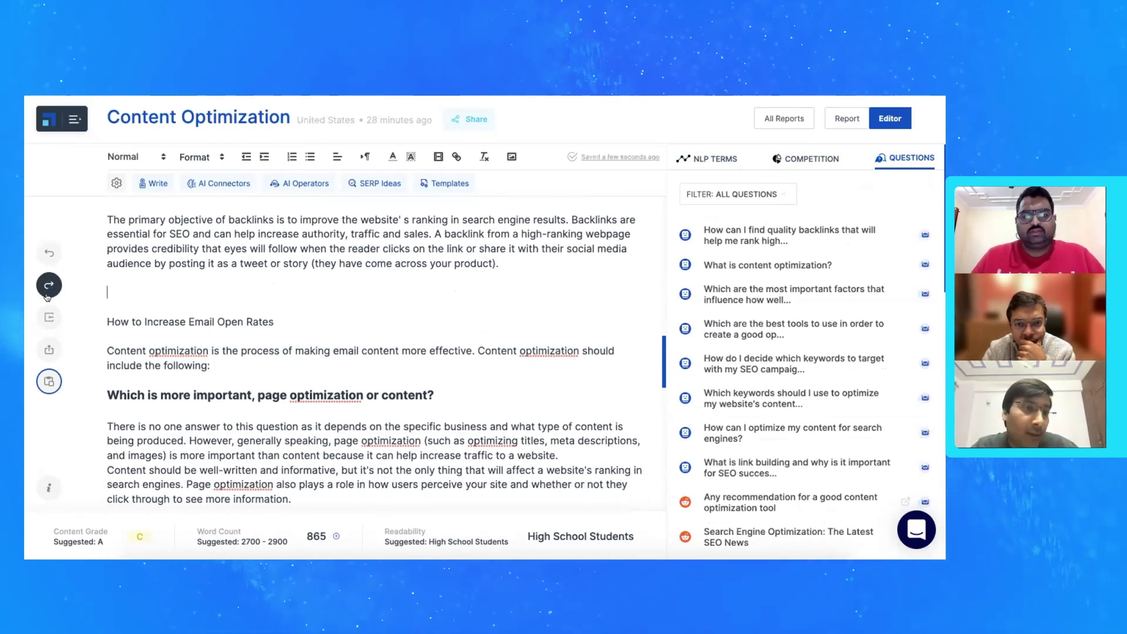
Look at the import-from-URL field and the article's export options for PDF, HTML and .doc
left_click(46, 316)
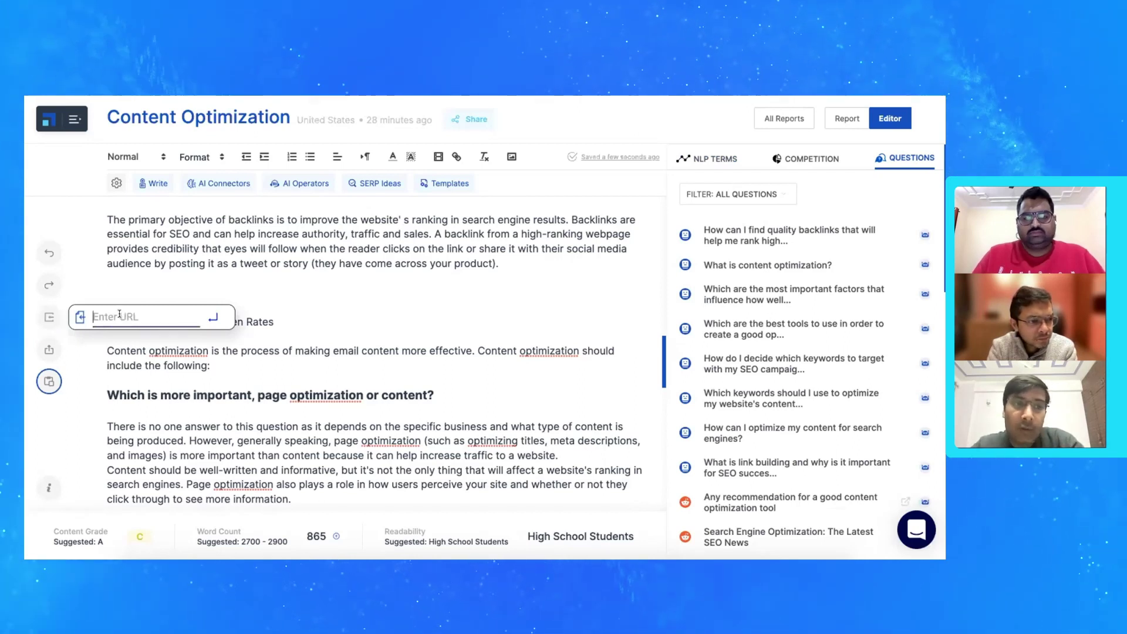
left_click(134, 349)
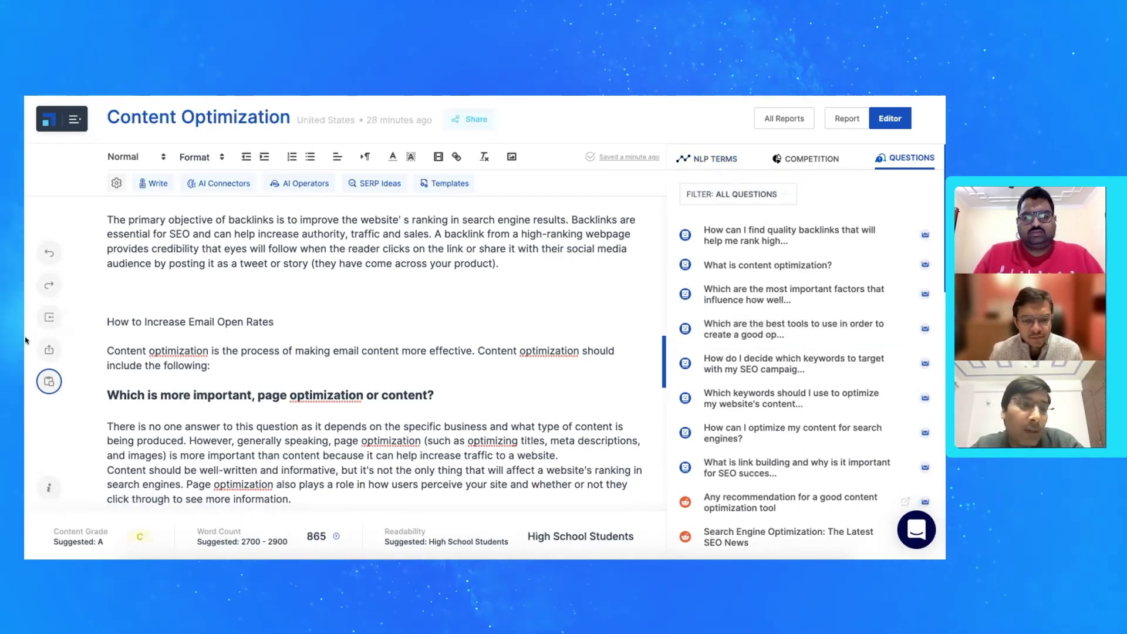
left_click(53, 349)
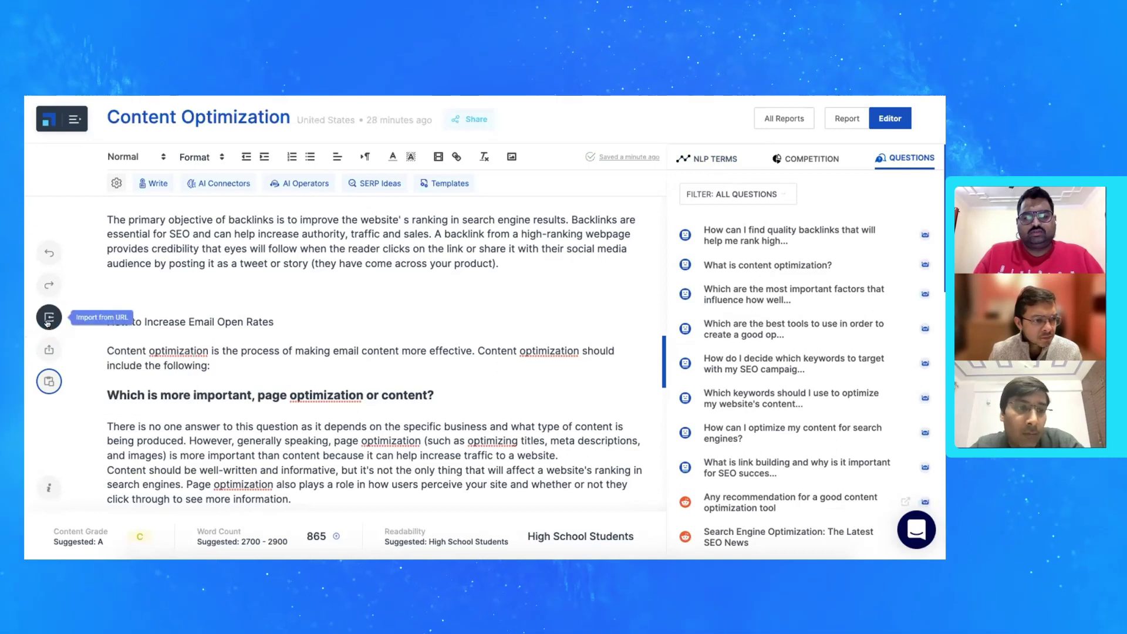
left_click(49, 350)
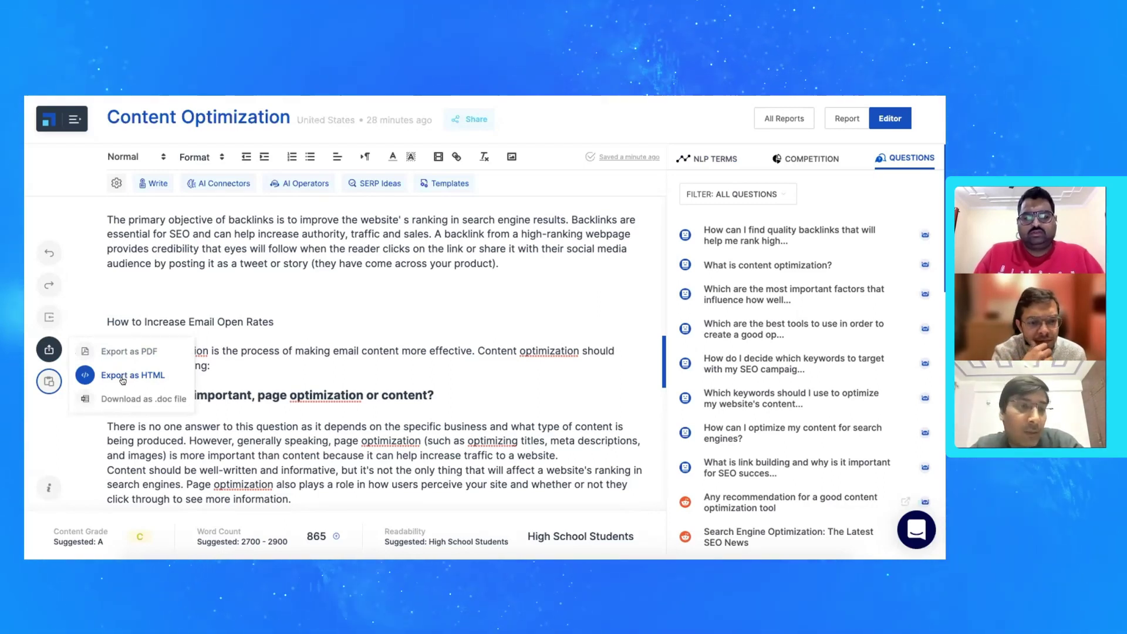
left_click(125, 399)
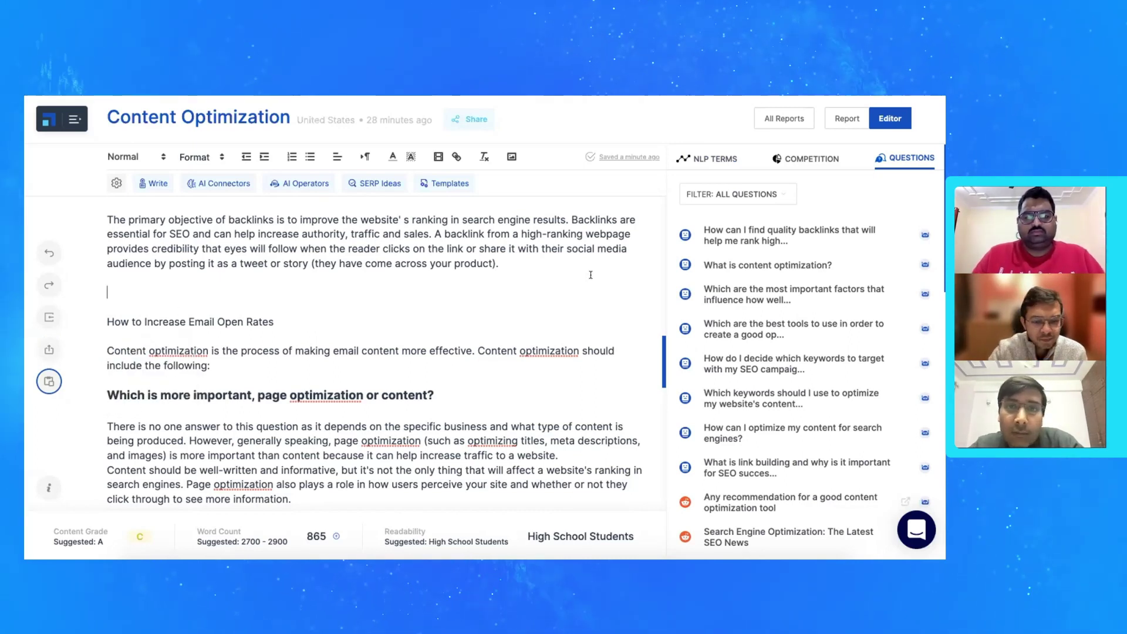
Search the stock images for "Content writing"
left_click(512, 158)
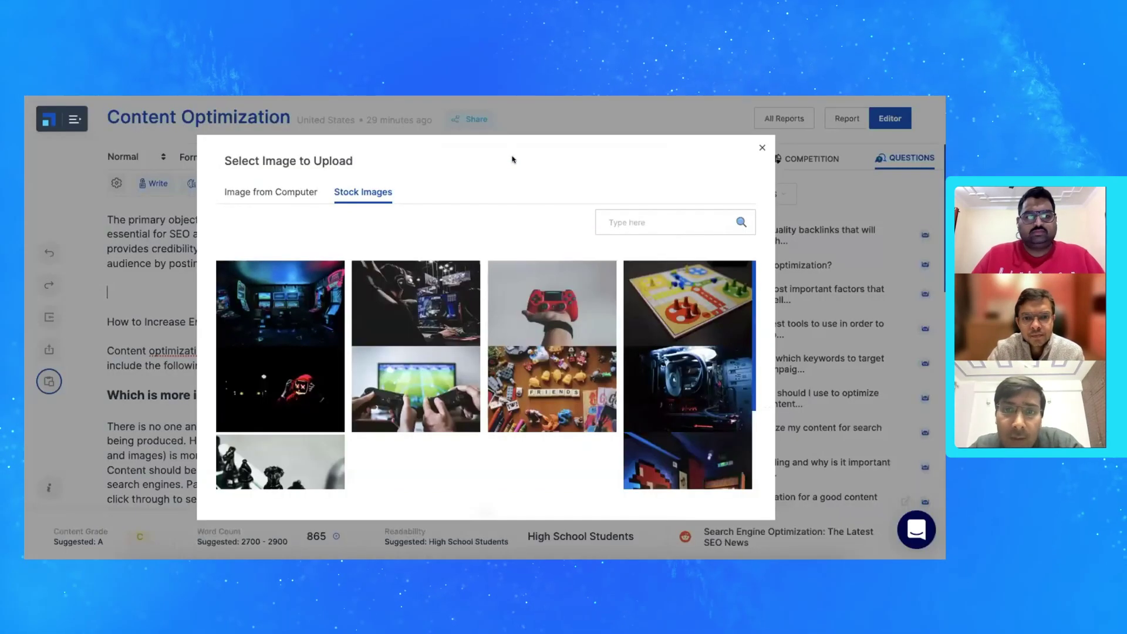
left_click(617, 217)
type("Cont")
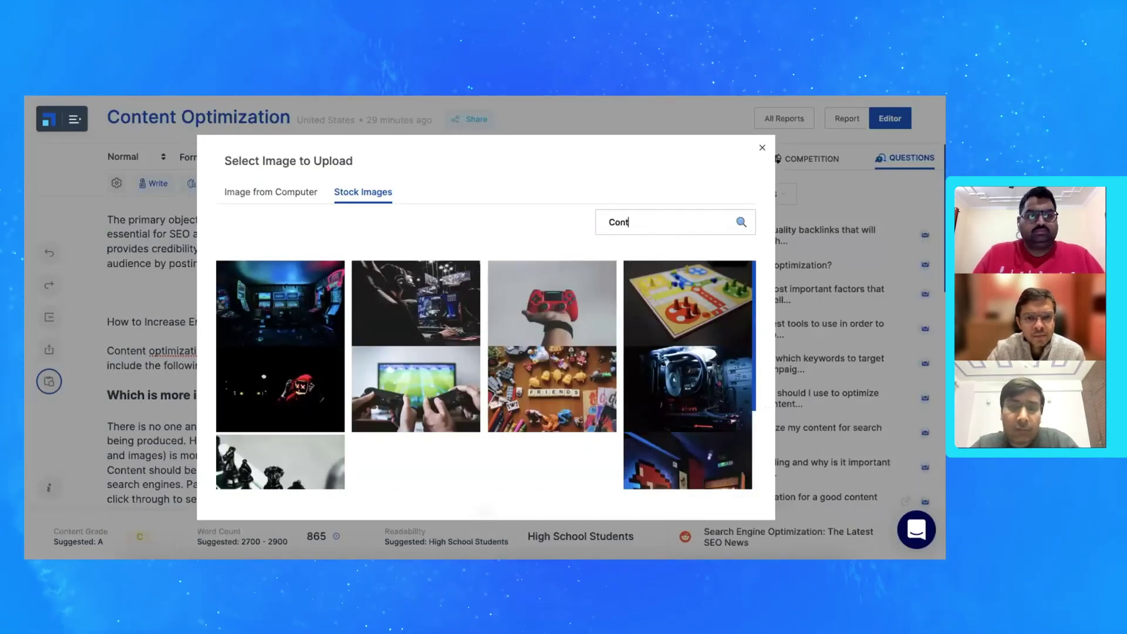
type("ent wriitng")
key("BackSpace")
key("BackSpace")
key("BackSpace")
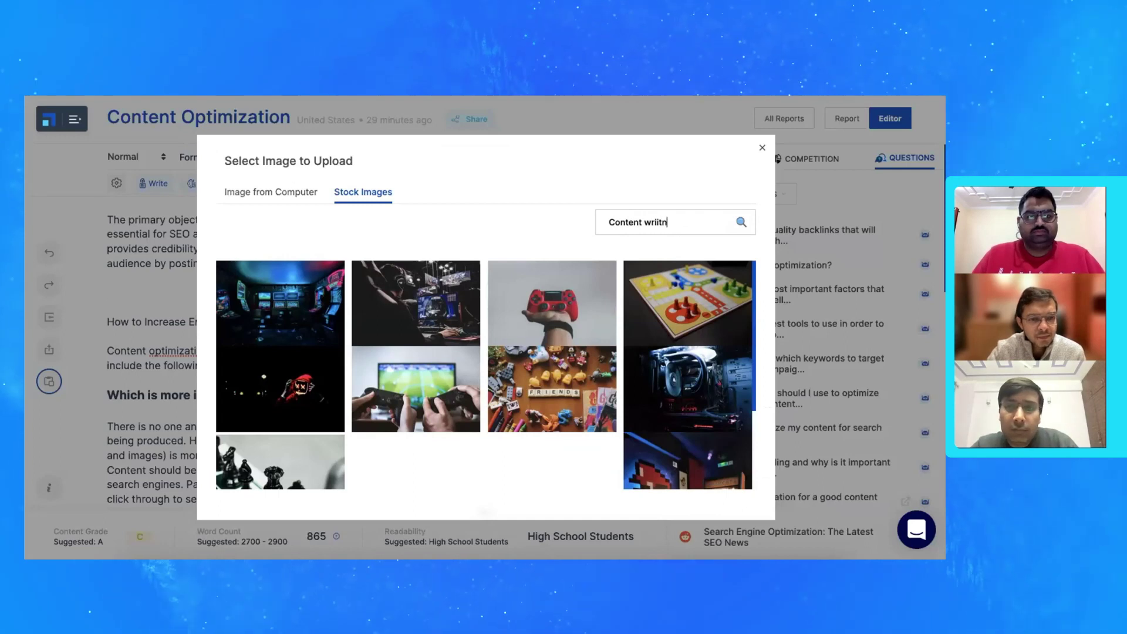
key("BackSpace")
type("ting")
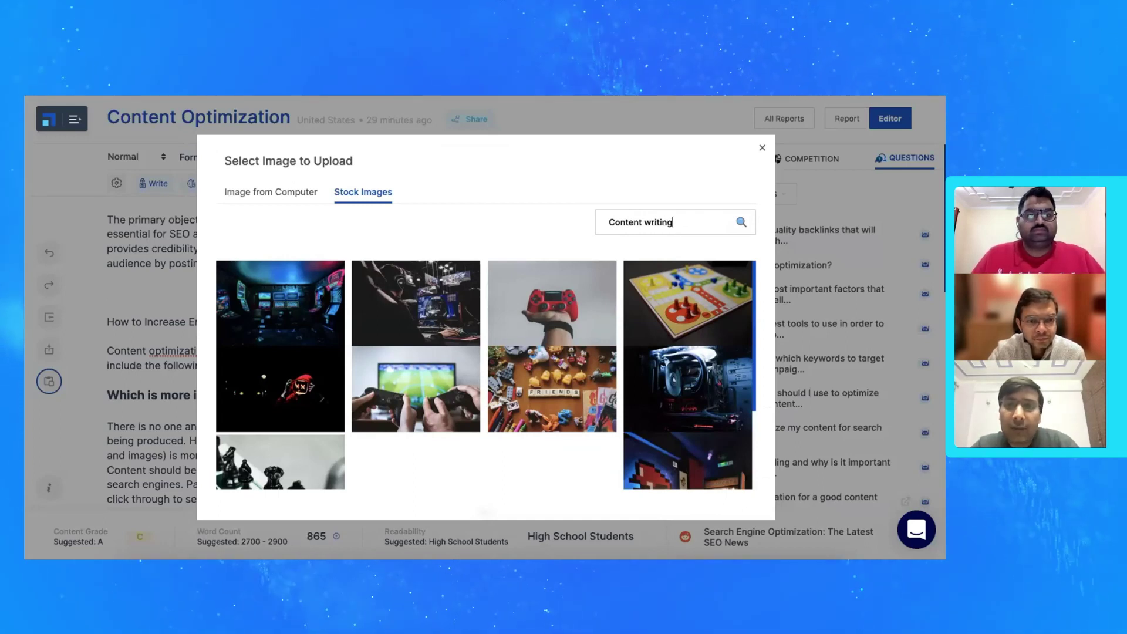
left_click(739, 221)
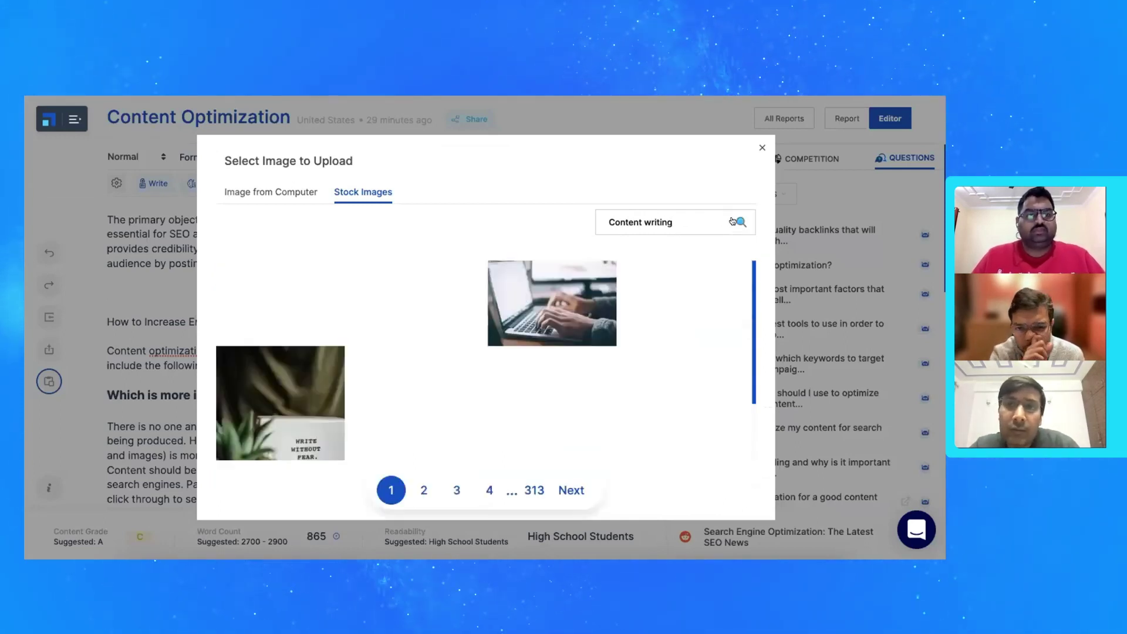
Insert the "Write without fear. Edit without mercy." stock photo above the "How to Increase Email Open Rates" line and close the image picker
mouse_move(556, 331)
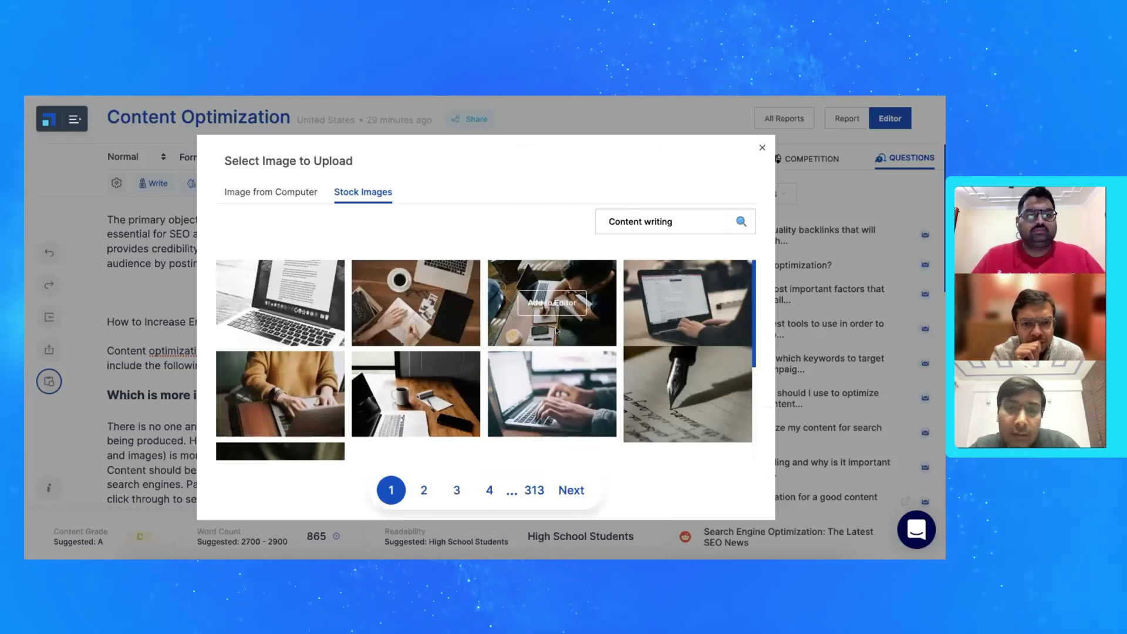
scroll(556, 330, "down", 2)
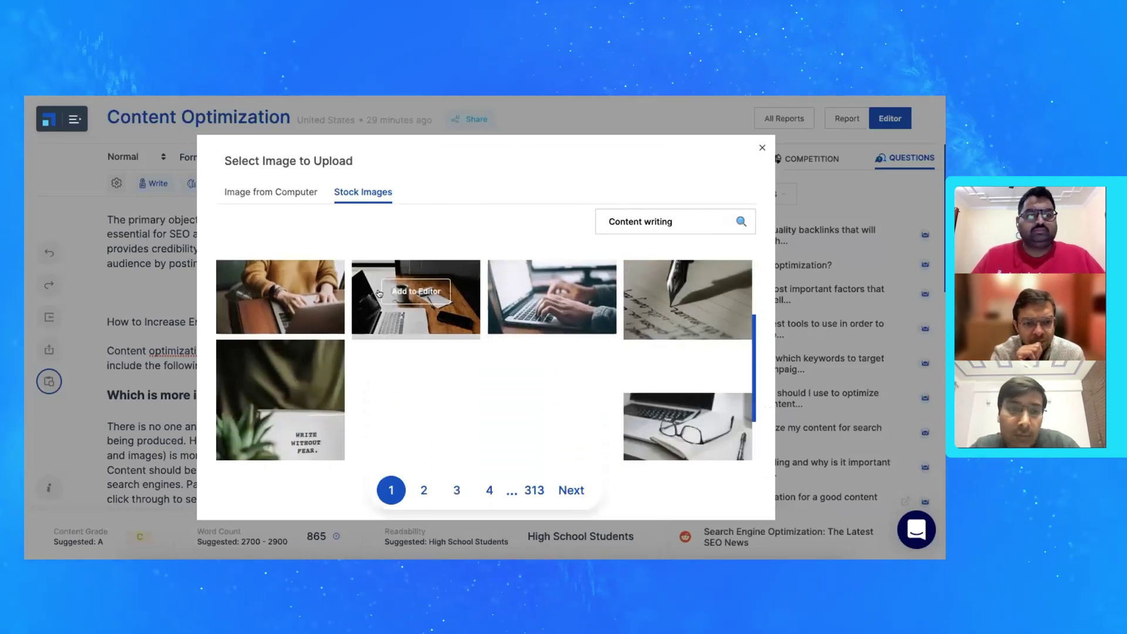
scroll(325, 352, "down", 1)
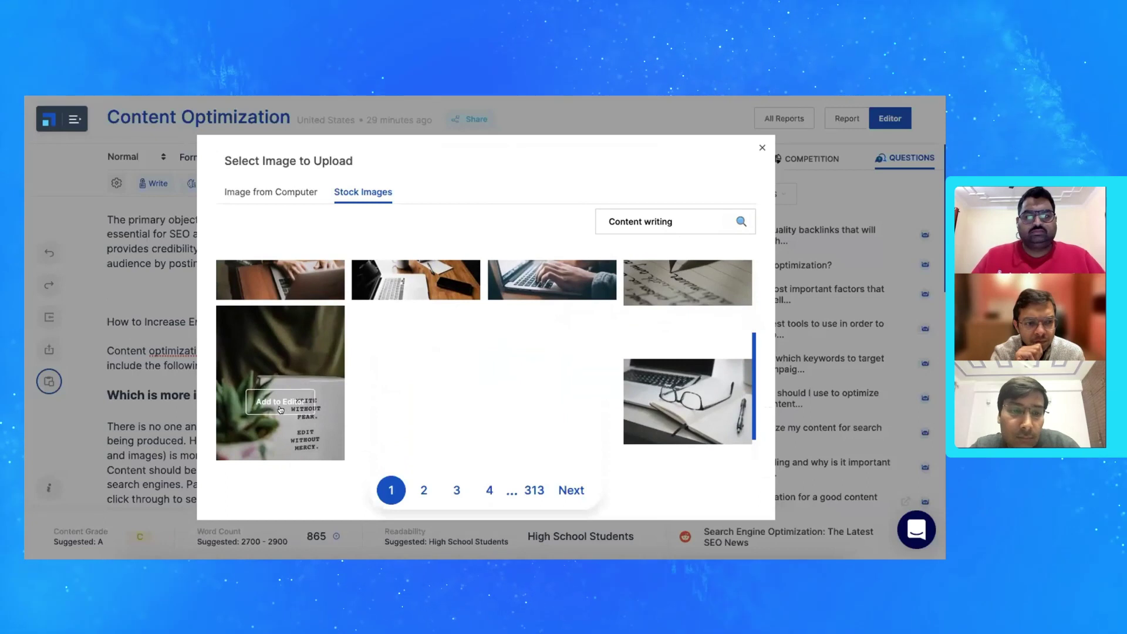
left_click(281, 404)
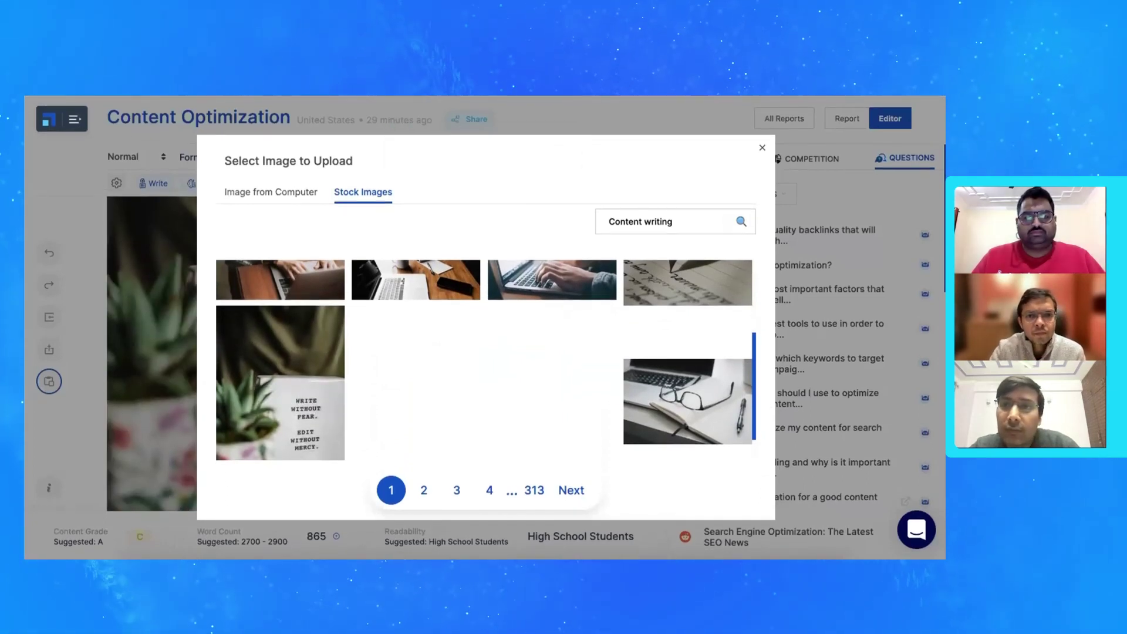
left_click(762, 147)
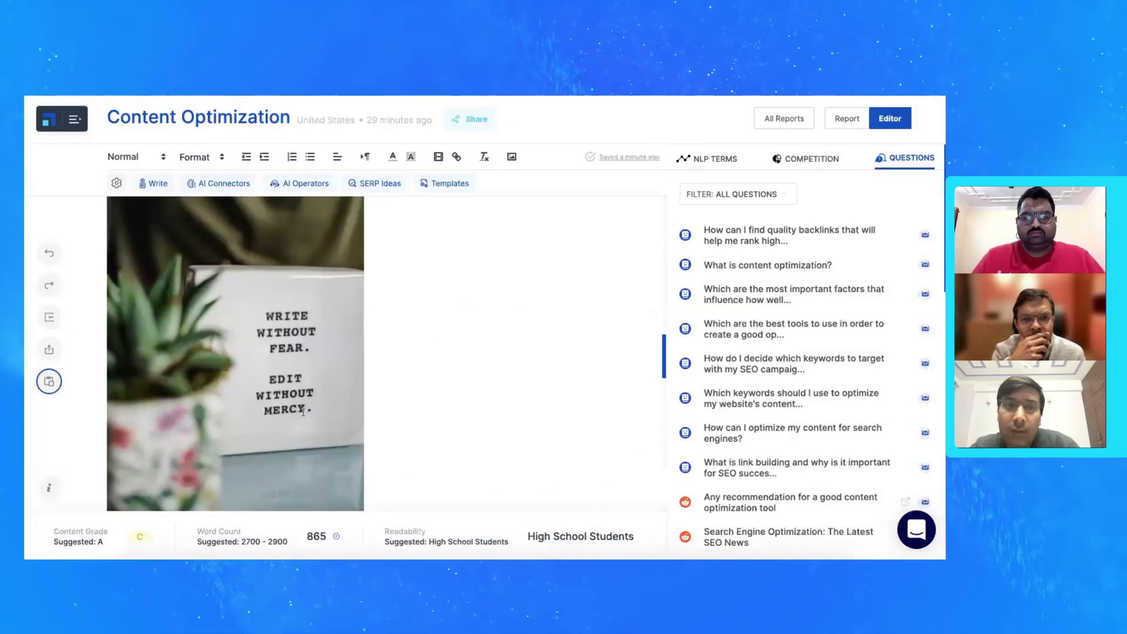
scroll(333, 340, "up", 3)
scroll(333, 341, "down", 6)
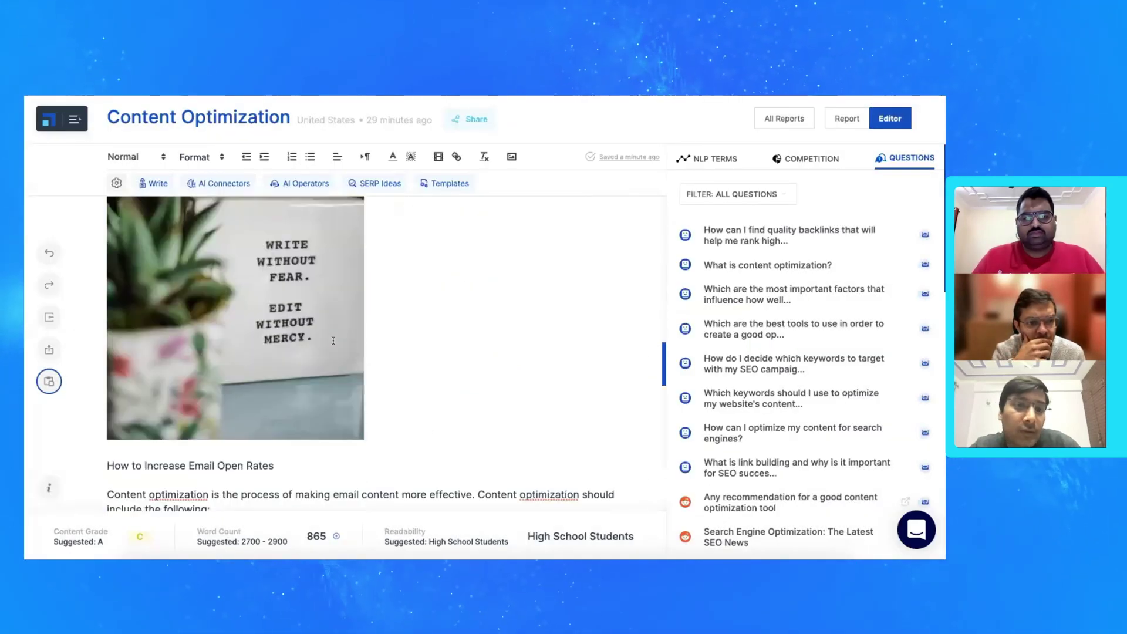
Look over the article between the "How to Get Started With Content Optimization" heading and the page optimization question
scroll(333, 341, "down", 1)
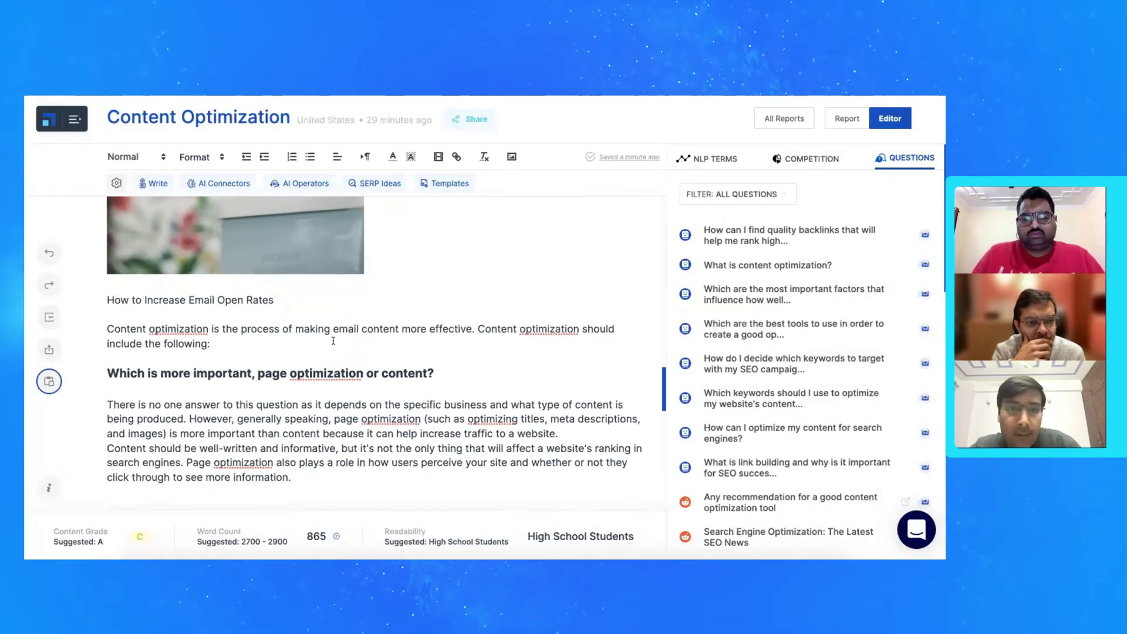
scroll(333, 340, "up", 8)
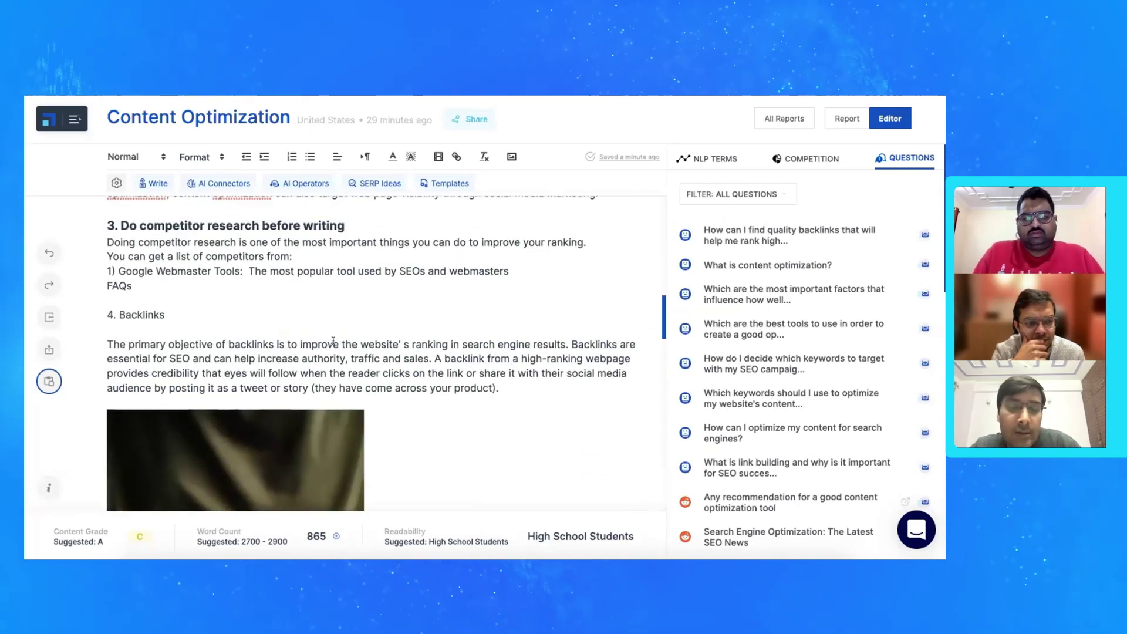
scroll(333, 340, "up", 1)
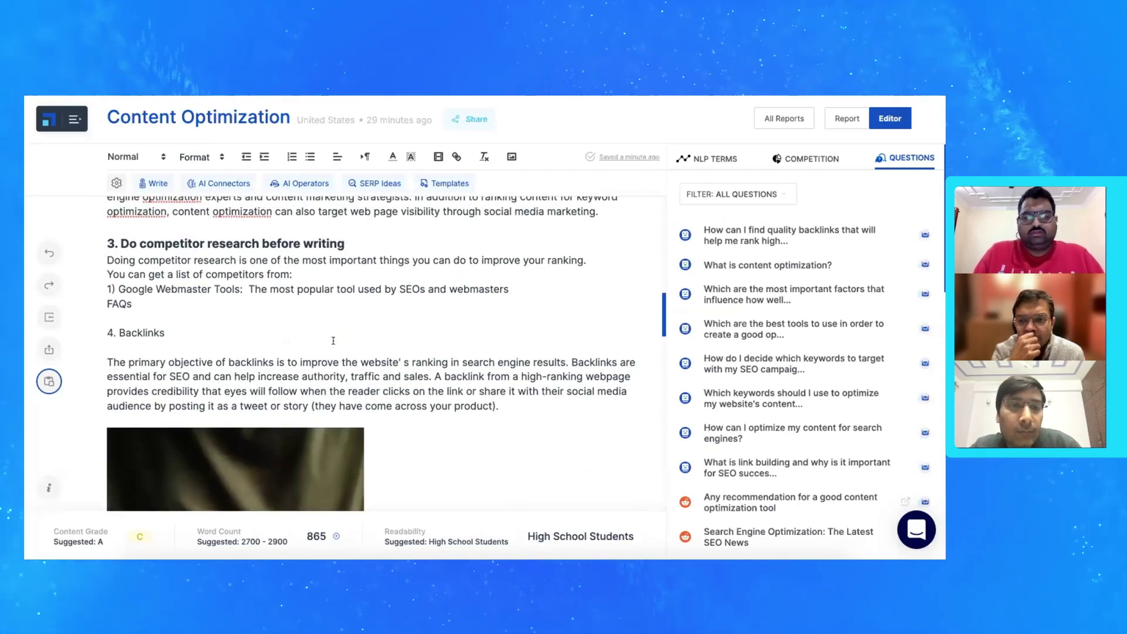
scroll(333, 340, "up", 10)
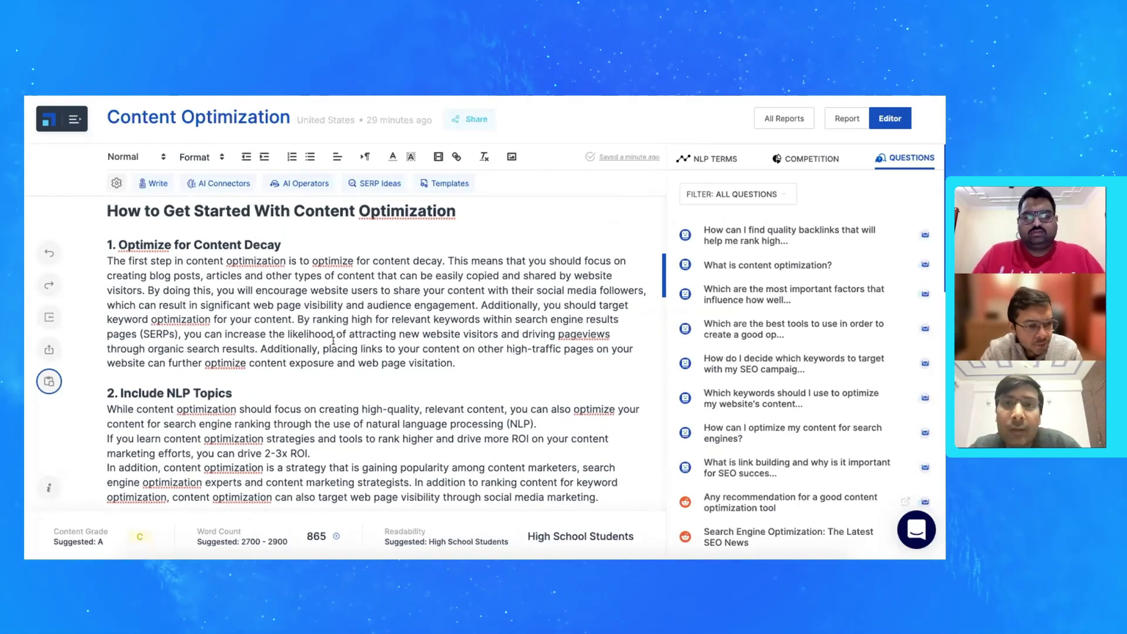
scroll(333, 340, "down", 6)
scroll(333, 341, "down", 7)
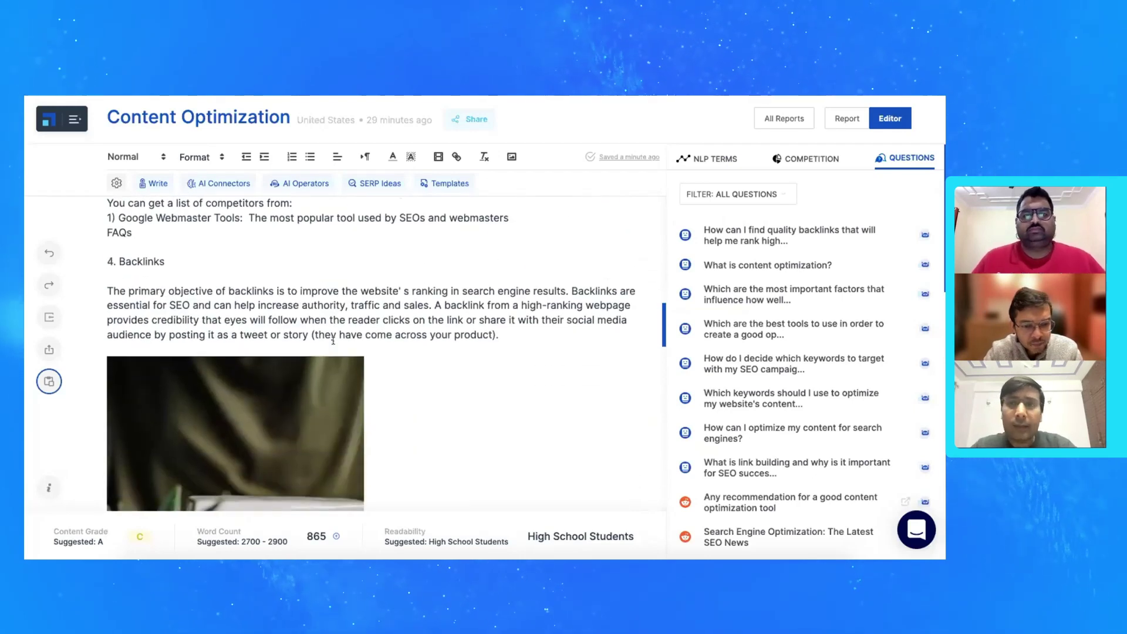
scroll(333, 340, "up", 8)
scroll(332, 340, "up", 2)
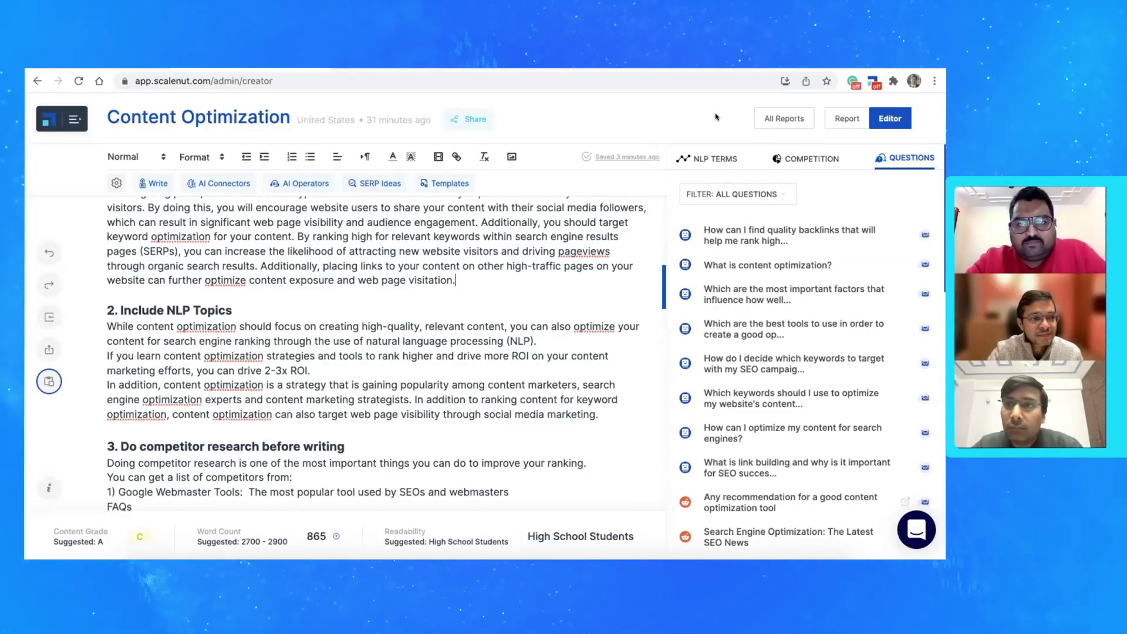
Turn on Grammarly's writing suggestions for app.scalenut.com, look at its list of suggestions for the article and close the list
left_click(852, 80)
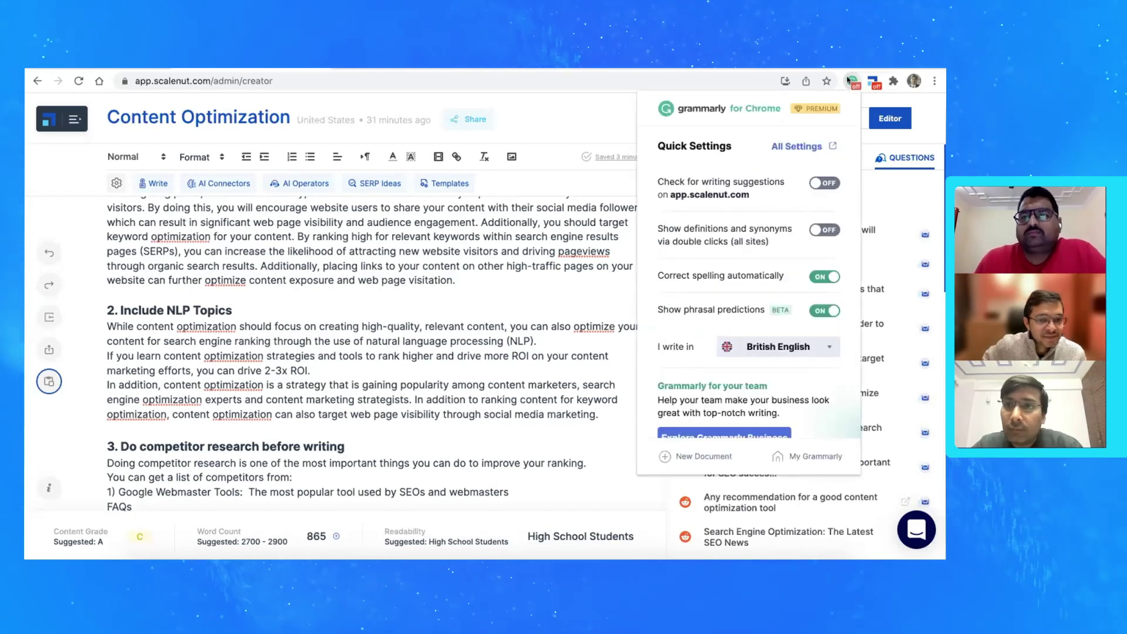
left_click(825, 183)
left_click(617, 356)
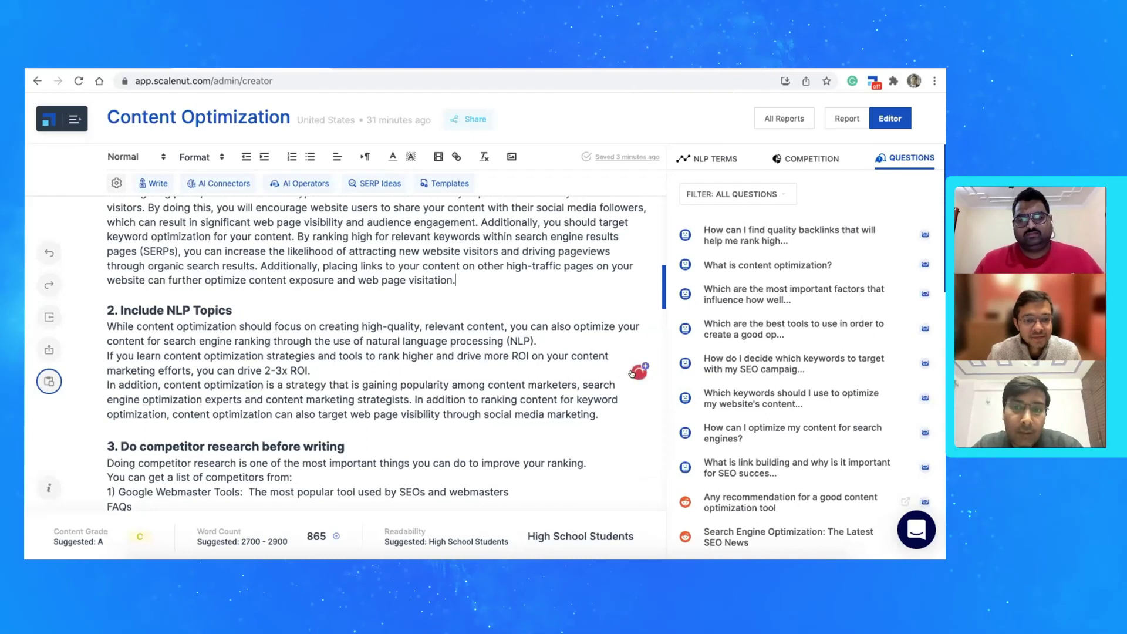
left_click(638, 373)
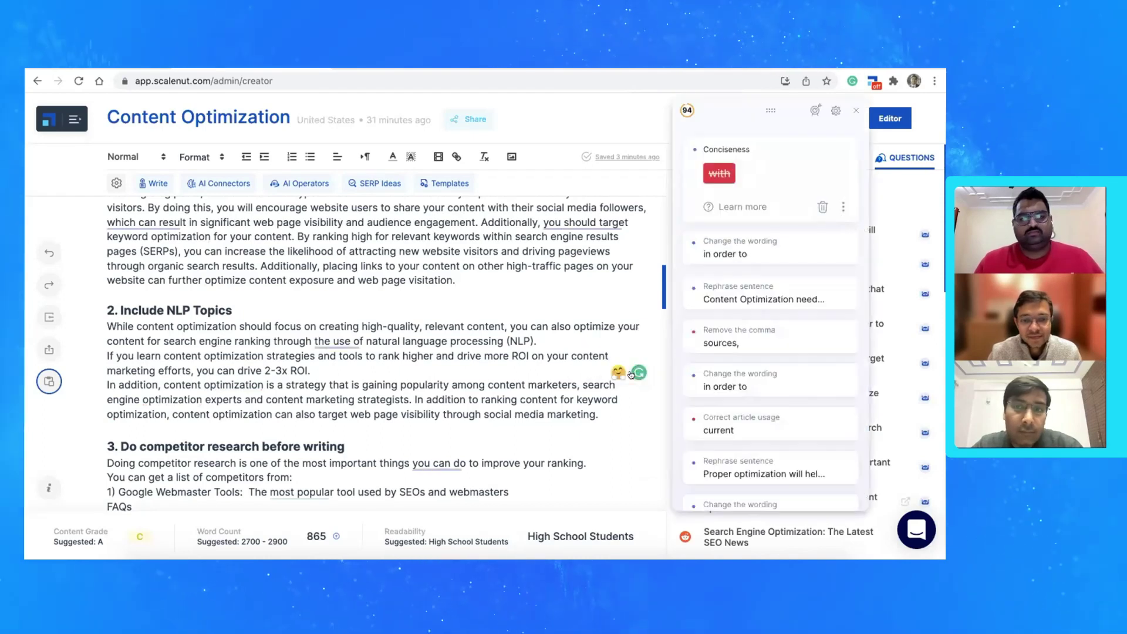
left_click(857, 109)
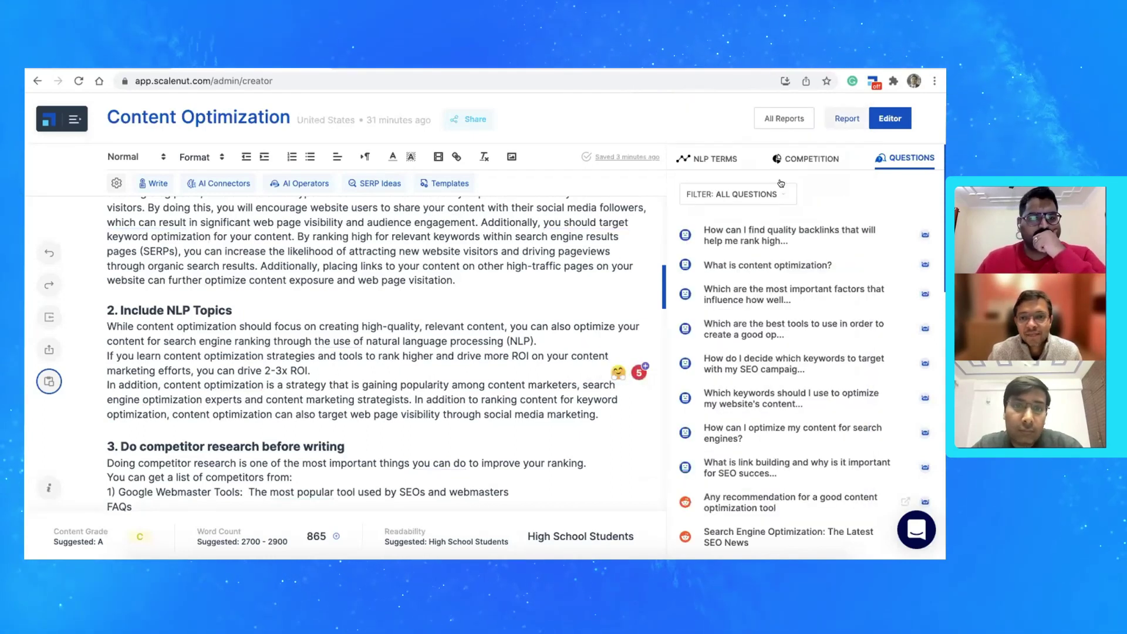
Accept Grammarly's corrections under "What Is Content Optimization?", removing the comma after "sources" and changing "current" to "the current"
scroll(469, 373, "up", 15)
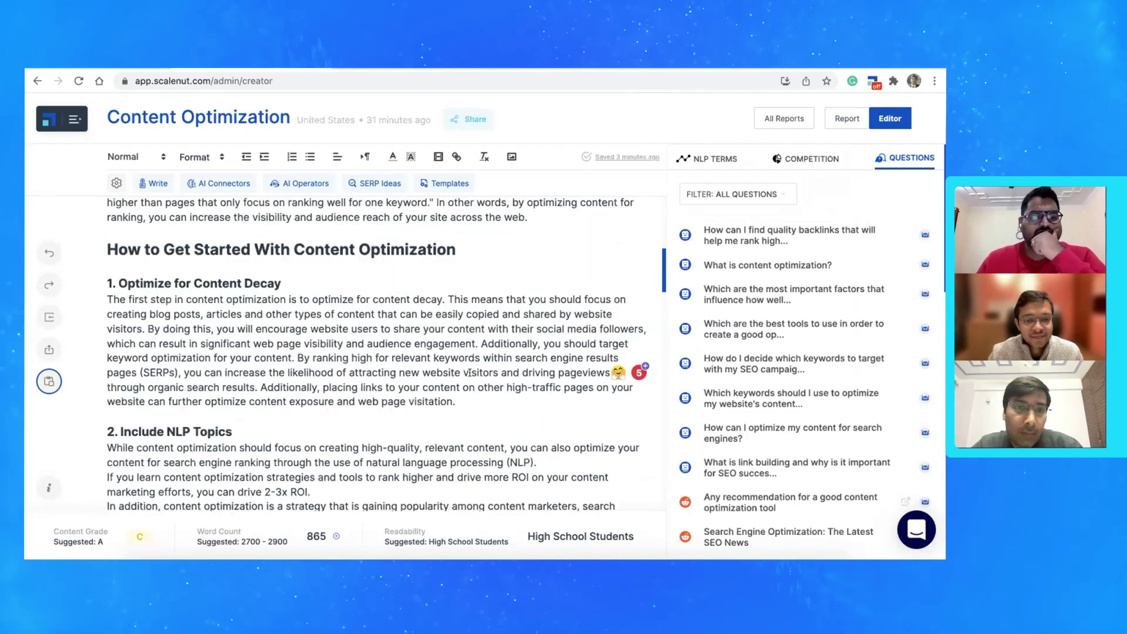
scroll(195, 354, "down", 2)
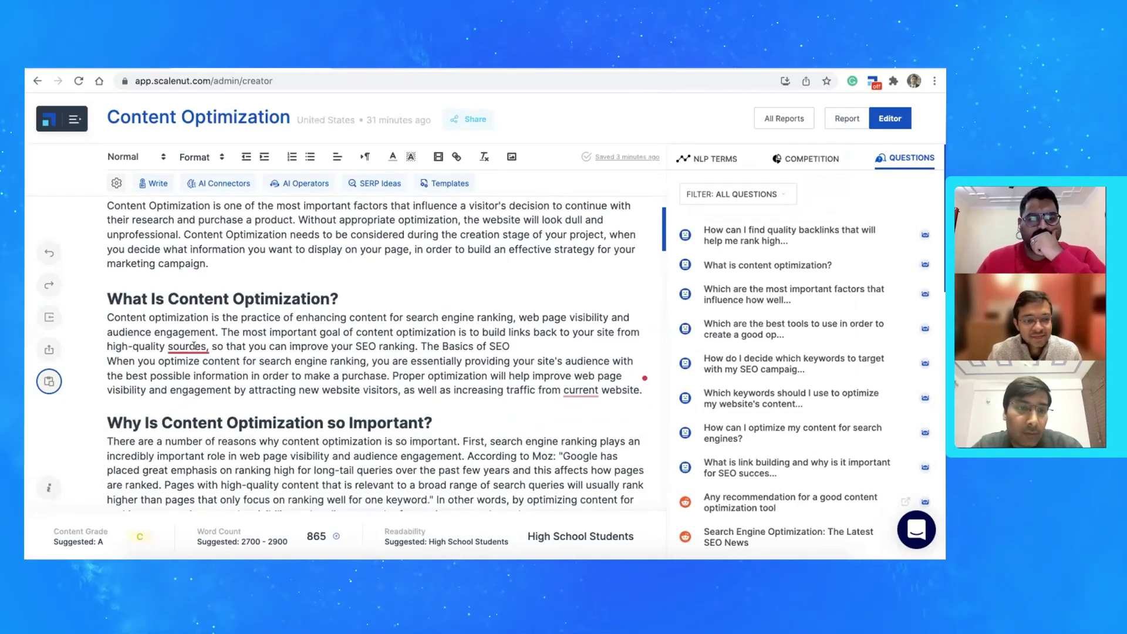
mouse_move(195, 354)
left_click(187, 381)
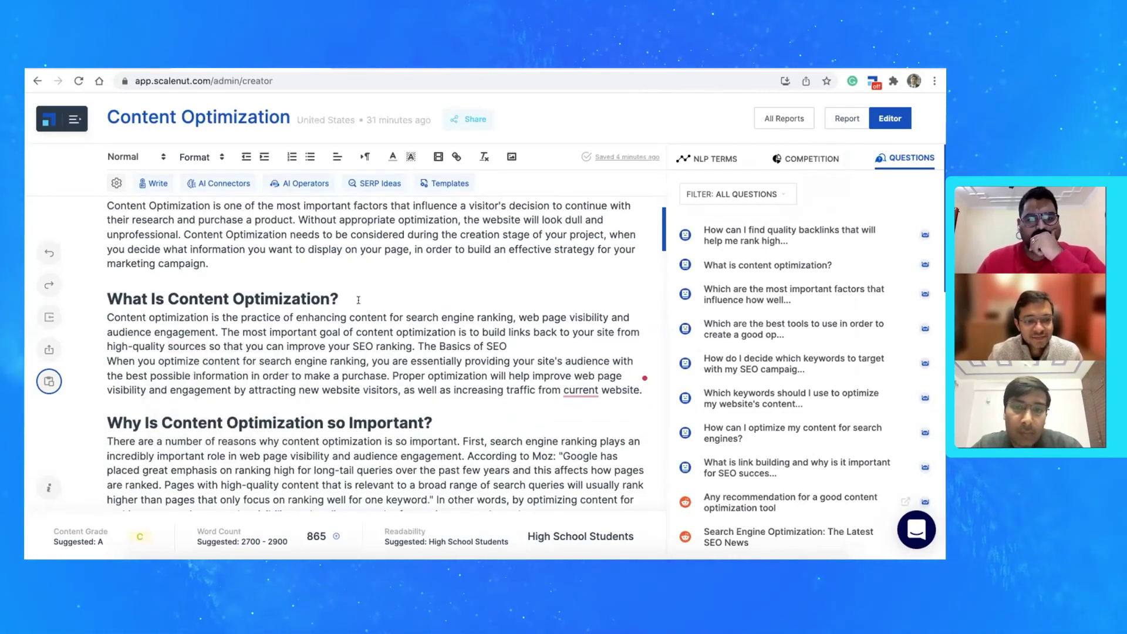
scroll(358, 300, "down", 1)
mouse_move(581, 332)
left_click(587, 364)
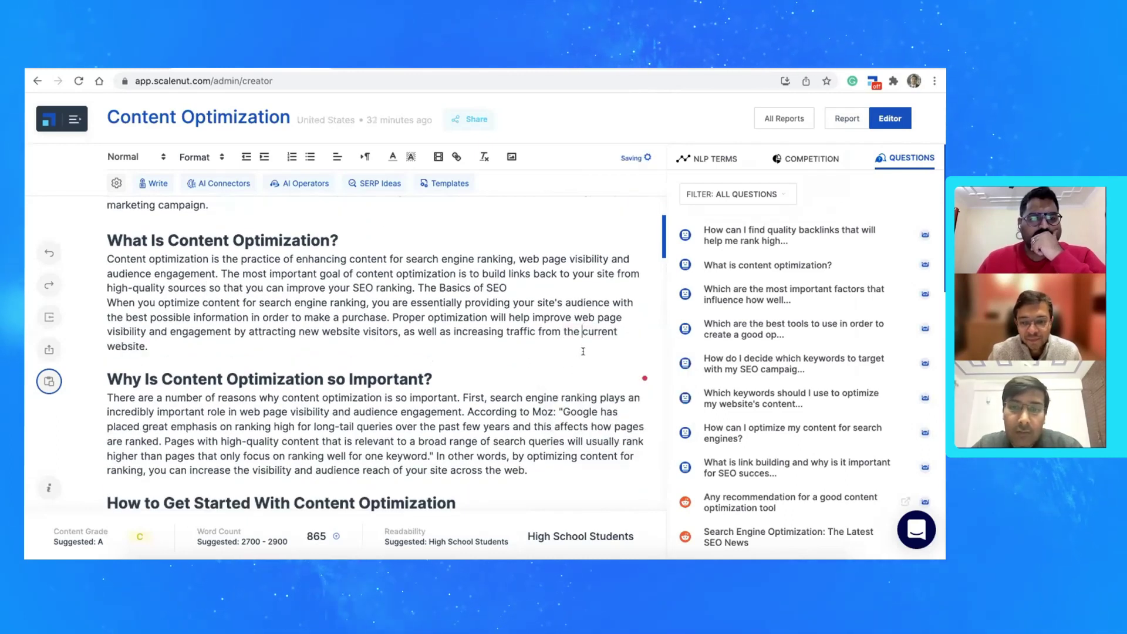
scroll(514, 344, "down", 6)
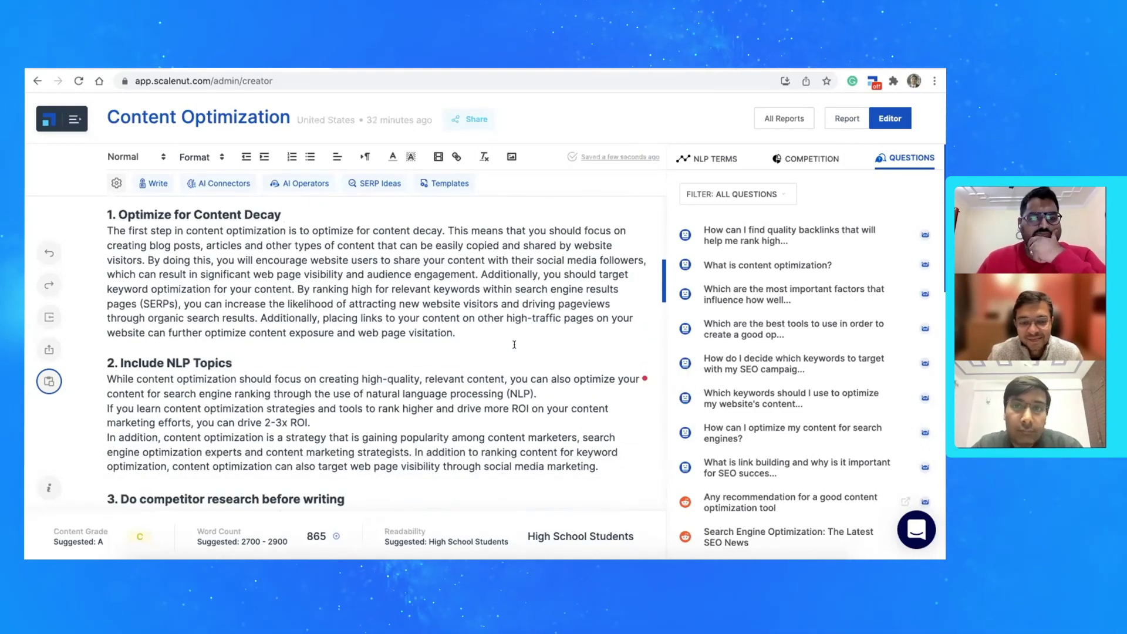